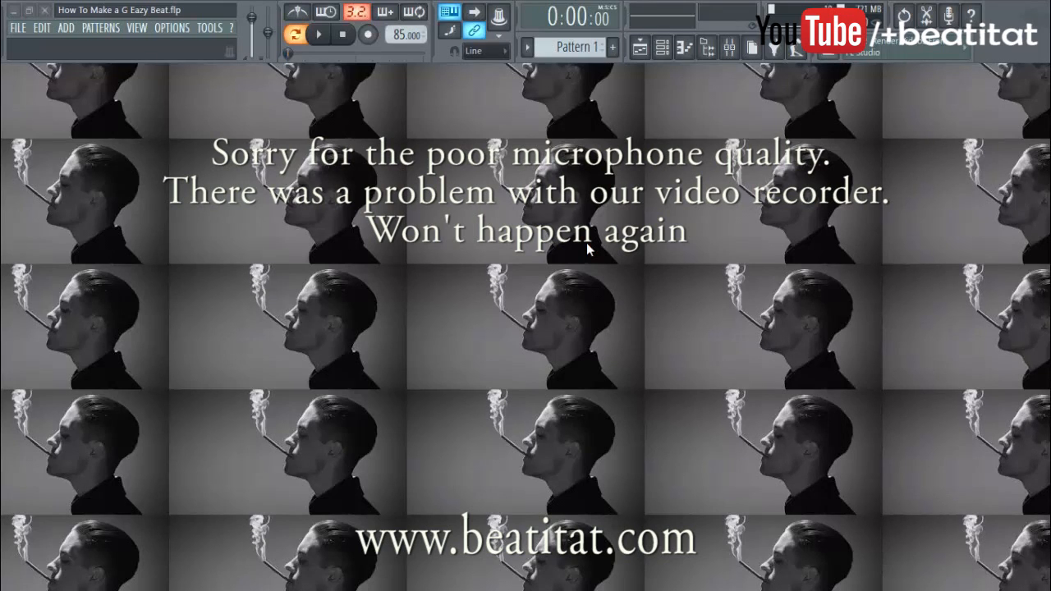
Show the channel rack with the beat's nine channels and move it into position
{"action": "left_click", "coordinate": [662, 47]}
{"action": "left_click_drag", "start_coordinate": [454, 220], "coordinate": [771, 141]}
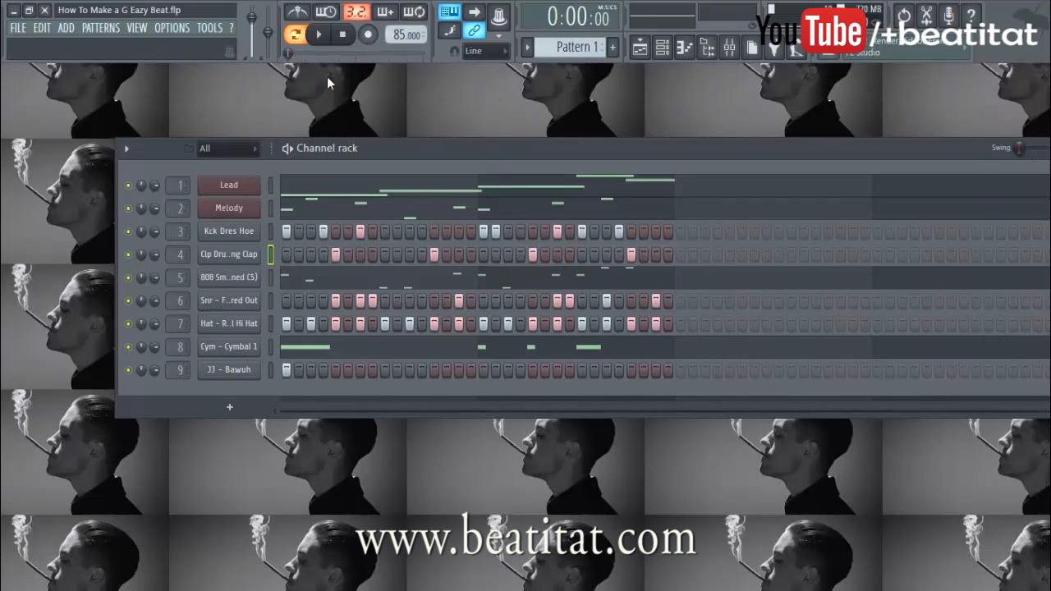
Play Pattern 1 through, then swap the channel rack for the Pattern 1 playlist
{"action": "left_click", "coordinate": [321, 35]}
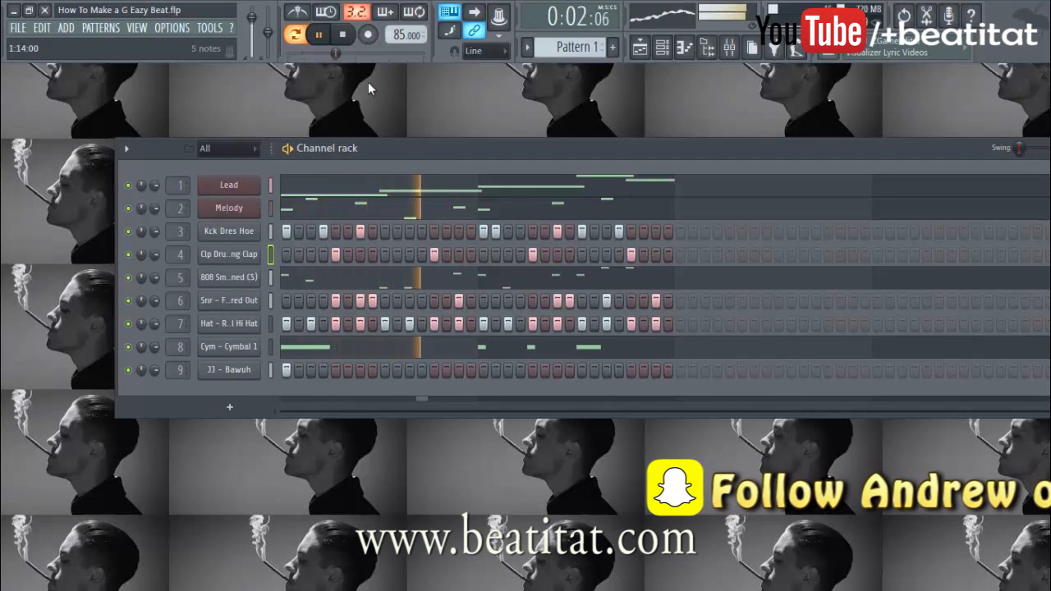
{"action": "left_click", "coordinate": [345, 35]}
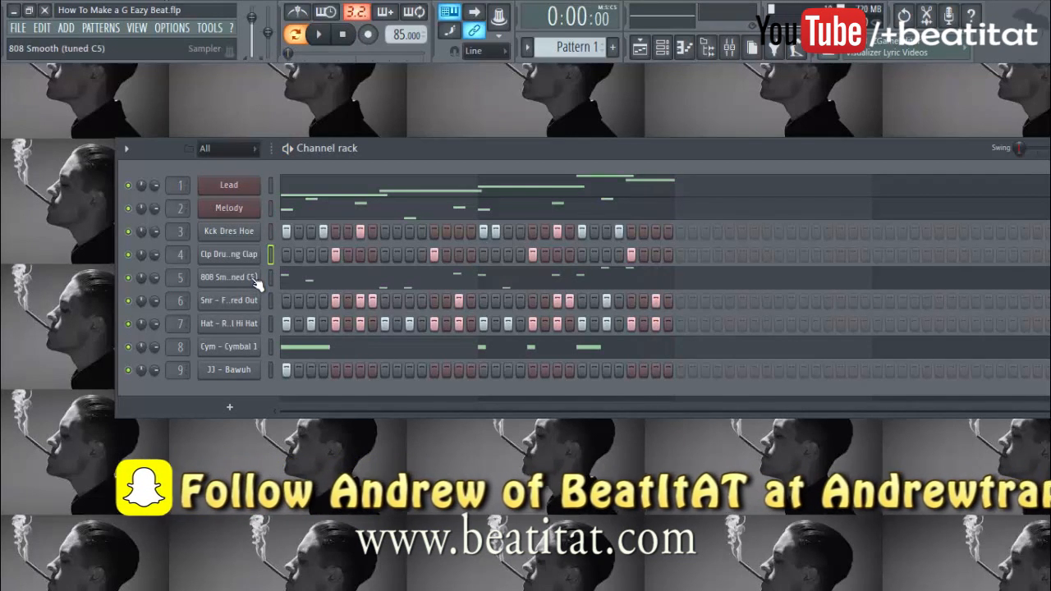
{"action": "left_click", "coordinate": [662, 47]}
{"action": "left_click", "coordinate": [642, 48]}
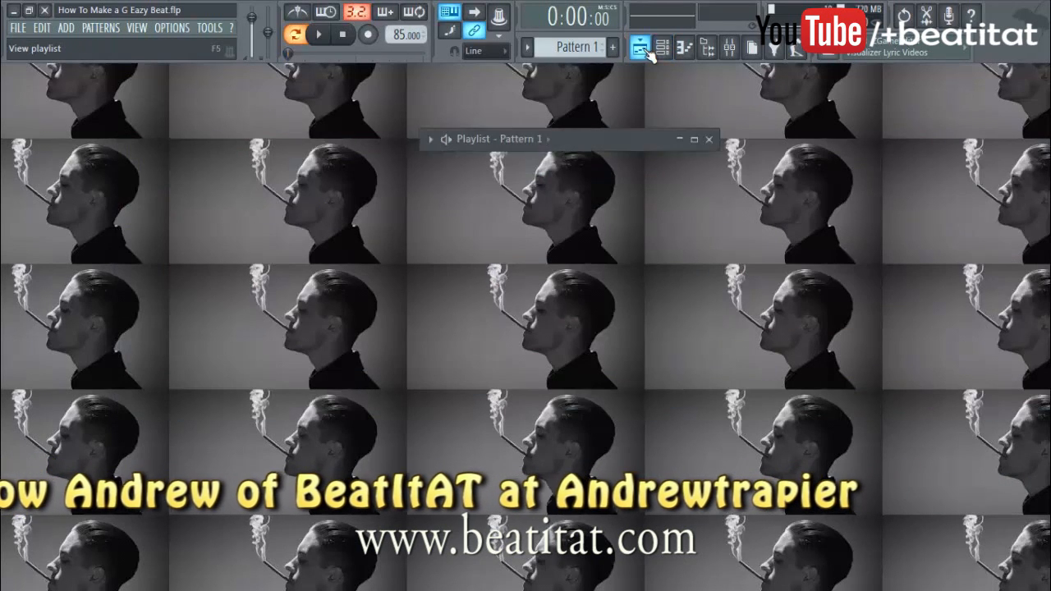
Maximize the playlist, place Pattern 1 at bar 5 of Track 1, and move the song position there
{"action": "left_click", "coordinate": [694, 139]}
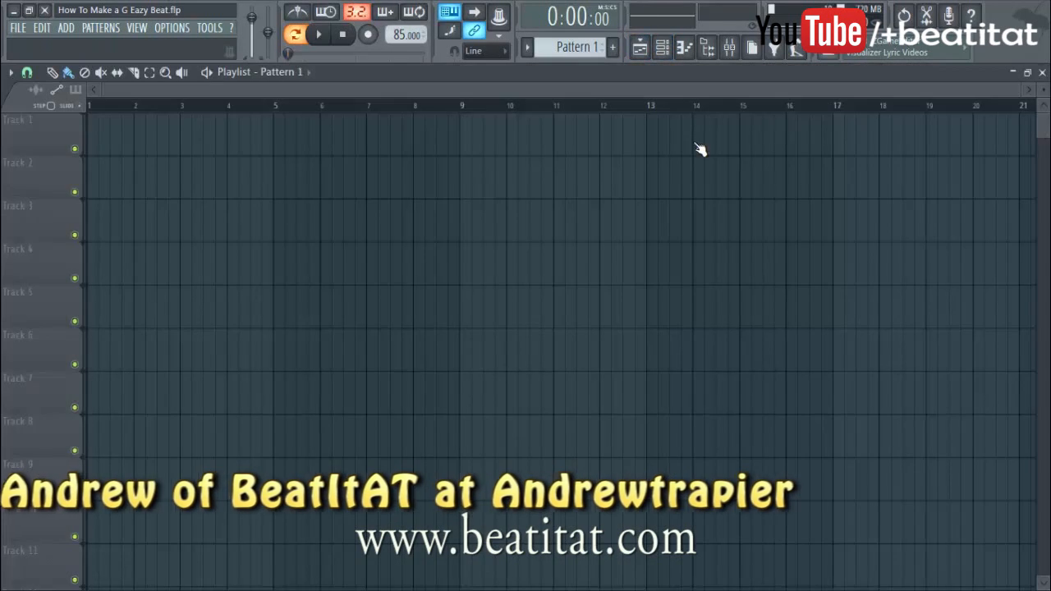
{"action": "left_click", "coordinate": [284, 141]}
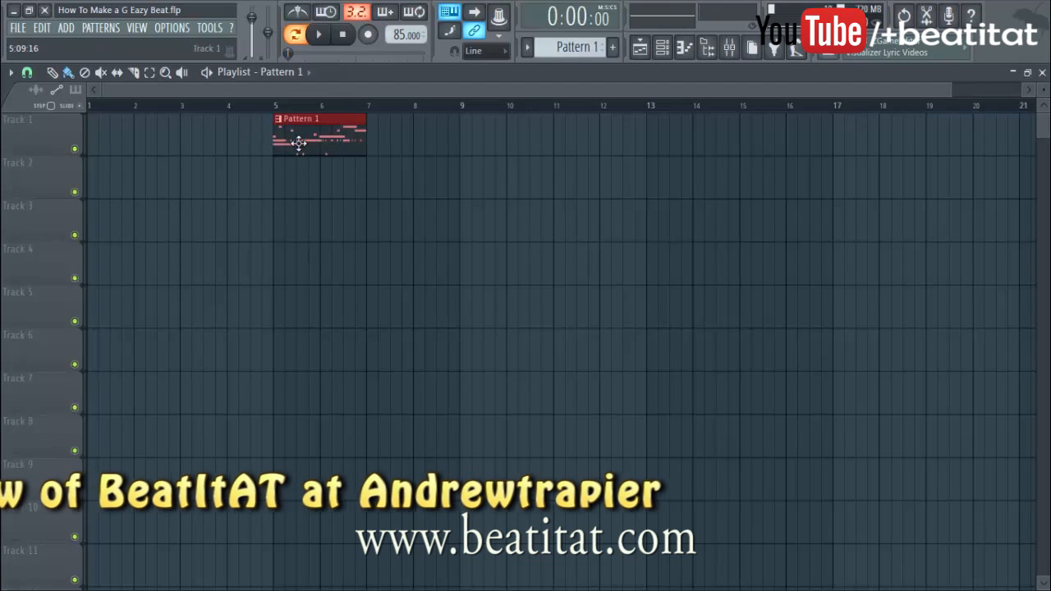
{"action": "left_click", "coordinate": [274, 105]}
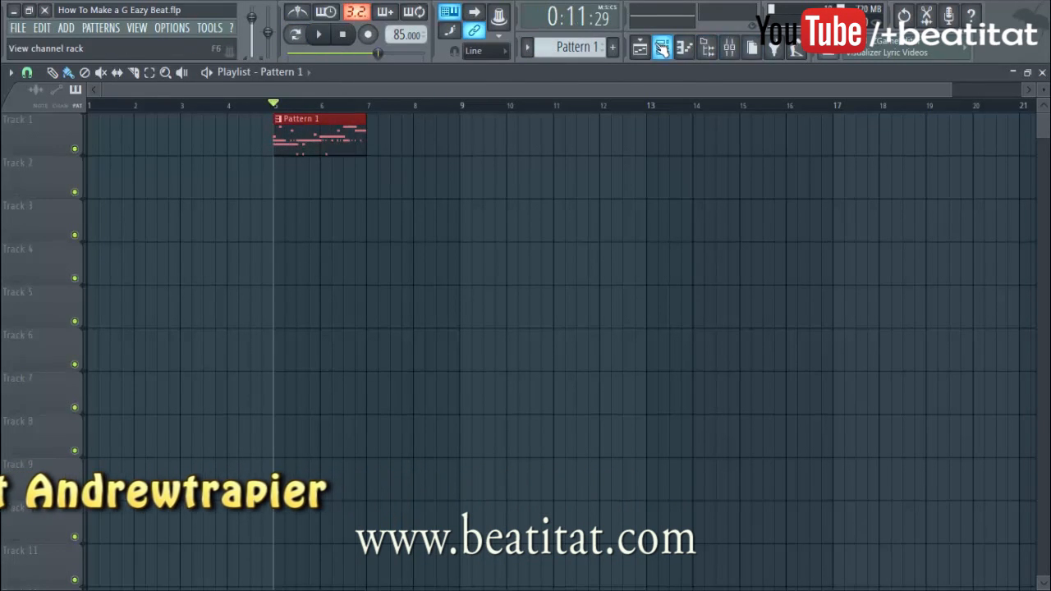
{"action": "left_click", "coordinate": [662, 47]}
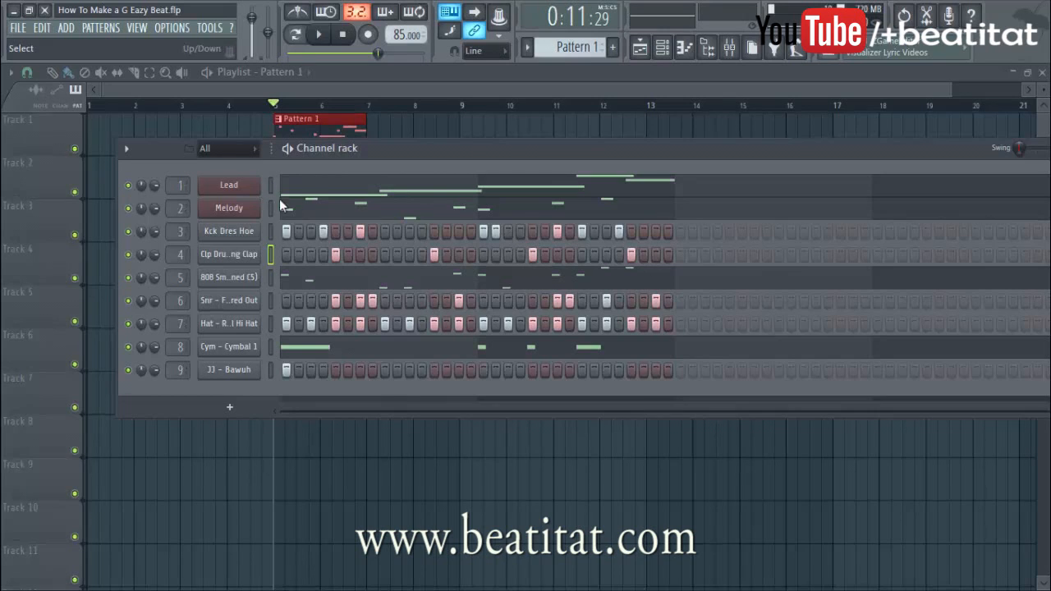
Solo the Lead channel and inspect its Nexus LD Dance Saw 1 preset twice
{"action": "right_click", "coordinate": [129, 186]}
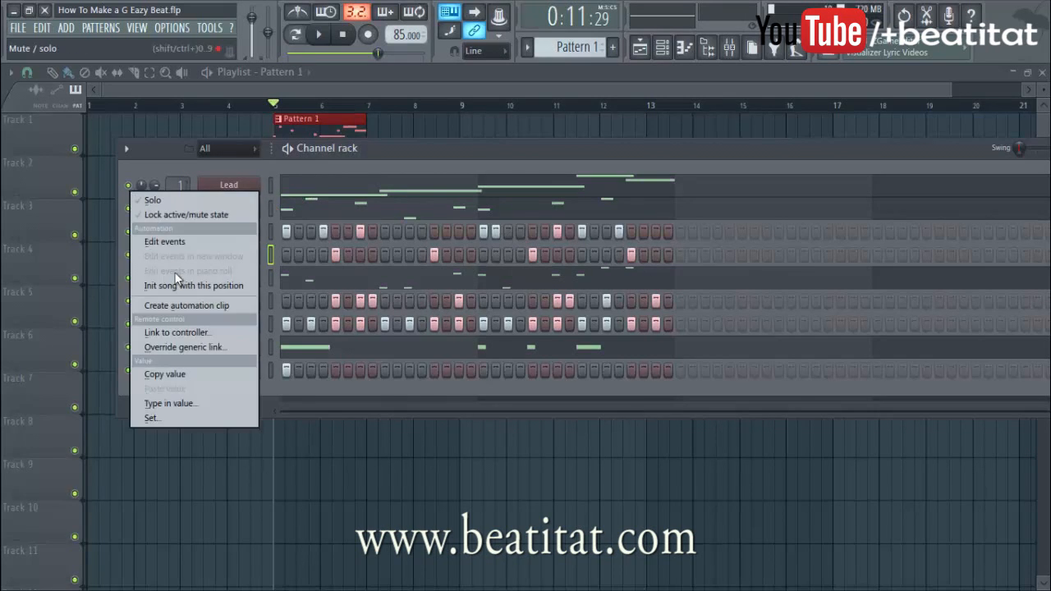
{"action": "left_click", "coordinate": [155, 200]}
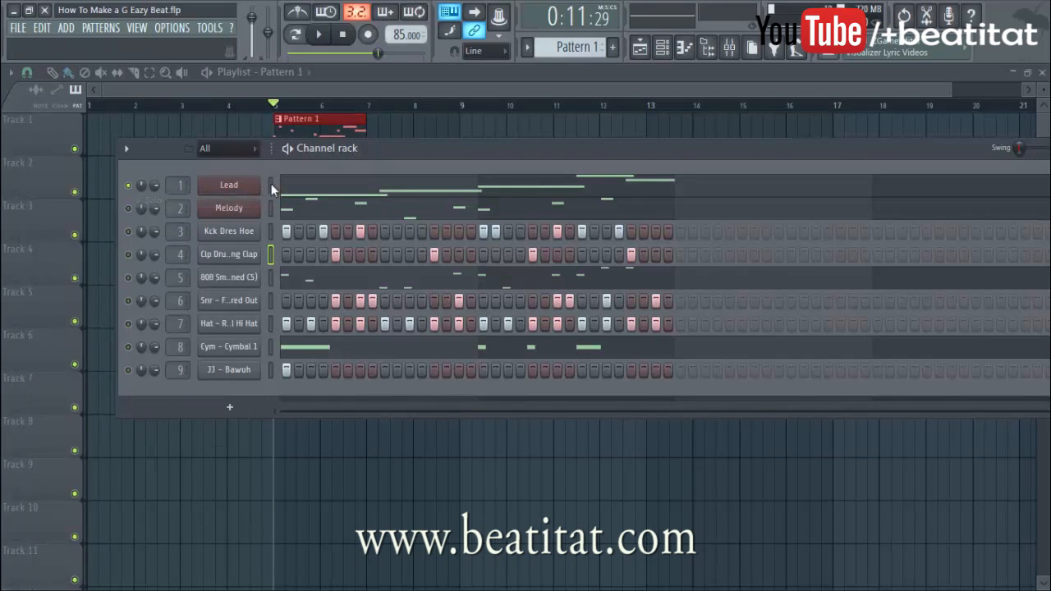
{"action": "left_click", "coordinate": [249, 193]}
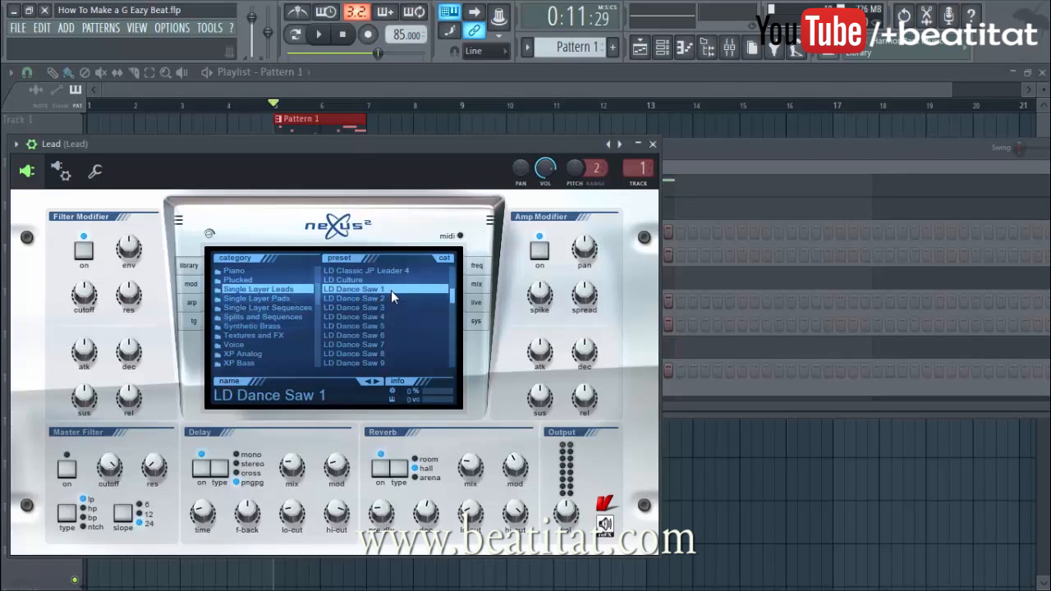
{"action": "left_click", "coordinate": [652, 144]}
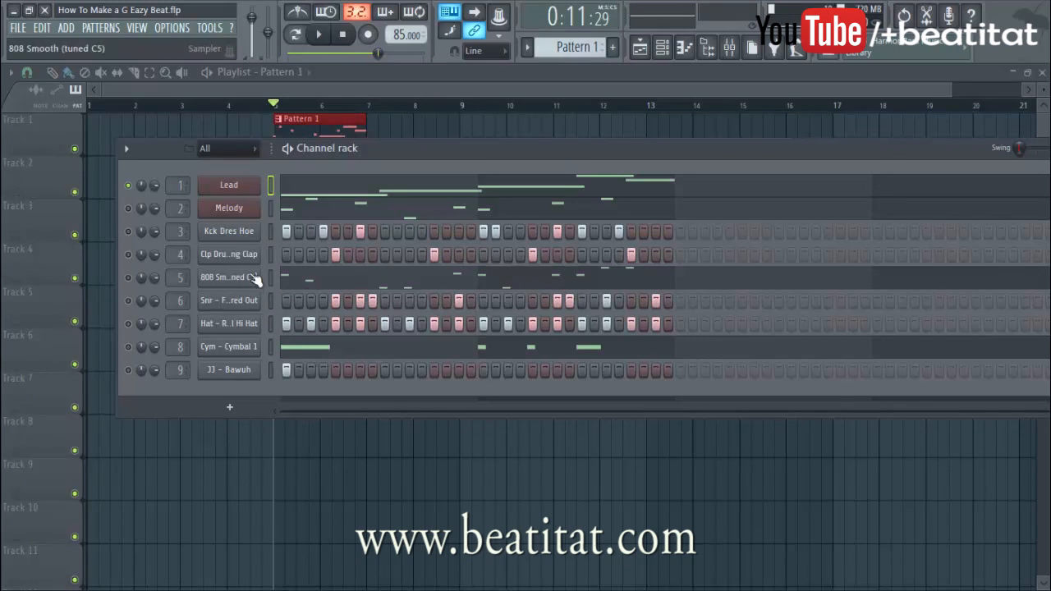
{"action": "left_click", "coordinate": [249, 188]}
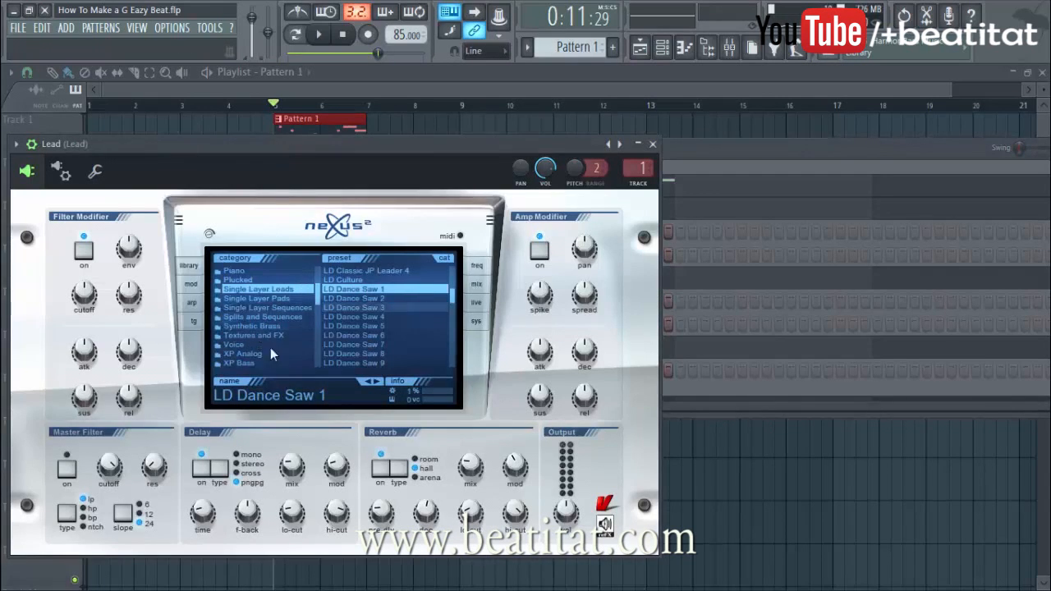
{"action": "left_click", "coordinate": [656, 146]}
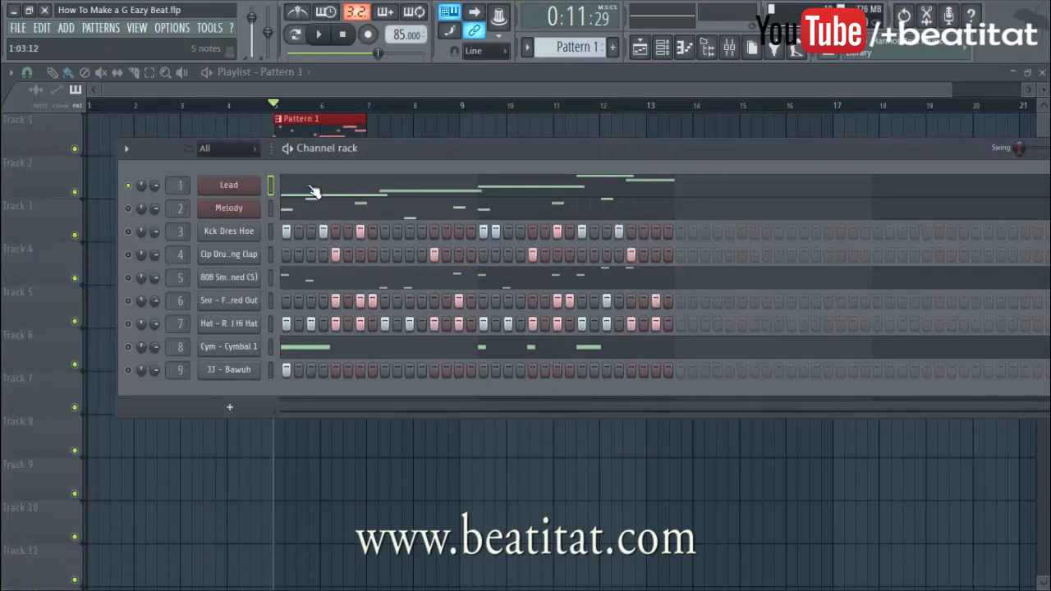
Open the mixer and check the Lead insert's Fruity Reeverb 2 settings
{"action": "left_click", "coordinate": [729, 47]}
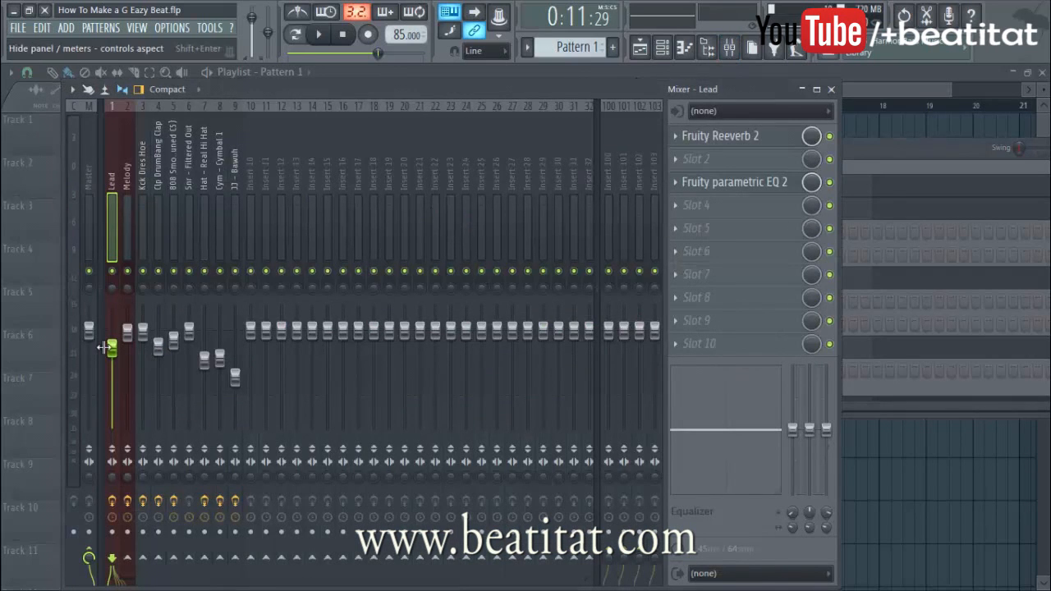
{"action": "left_click", "coordinate": [696, 140]}
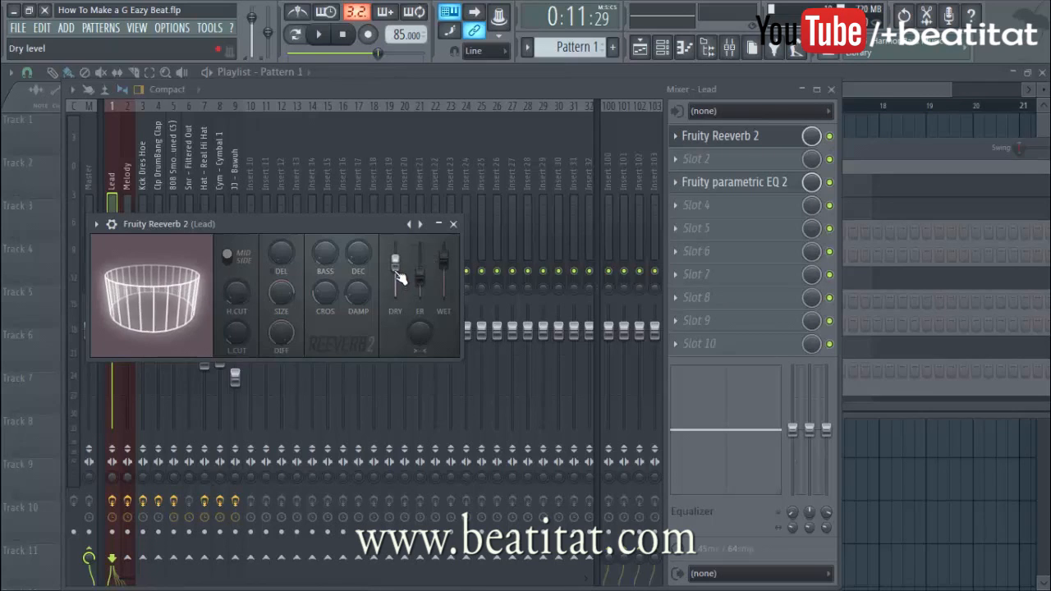
{"action": "left_click", "coordinate": [454, 223]}
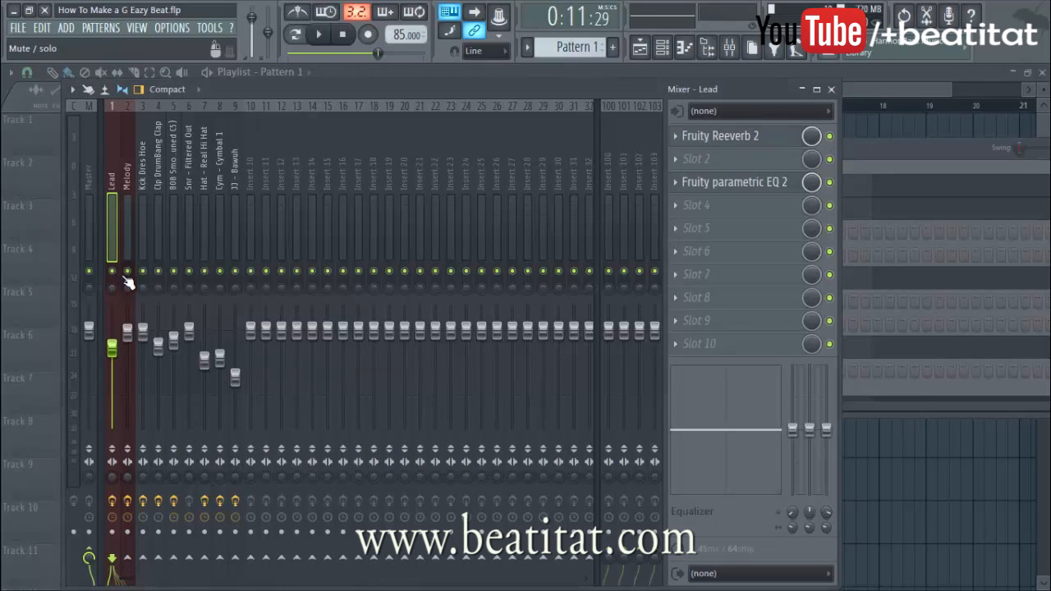
Compare the Lead with its treble-cutting parametric EQ bypassed and active, leaving the EQ on while playing
{"action": "left_click", "coordinate": [705, 182]}
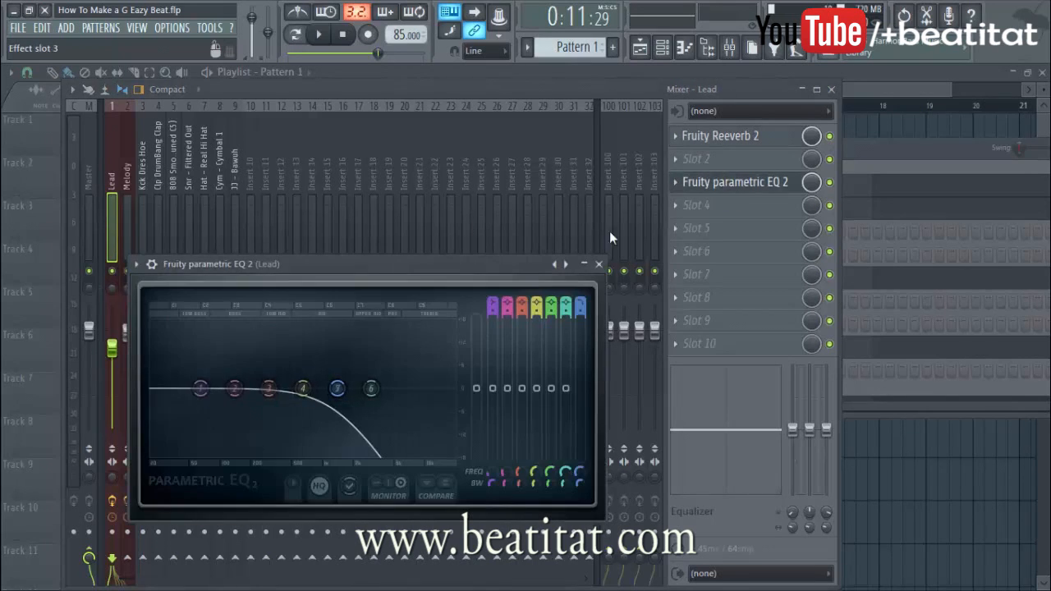
{"action": "left_click", "coordinate": [831, 184]}
{"action": "key", "text": "space"}
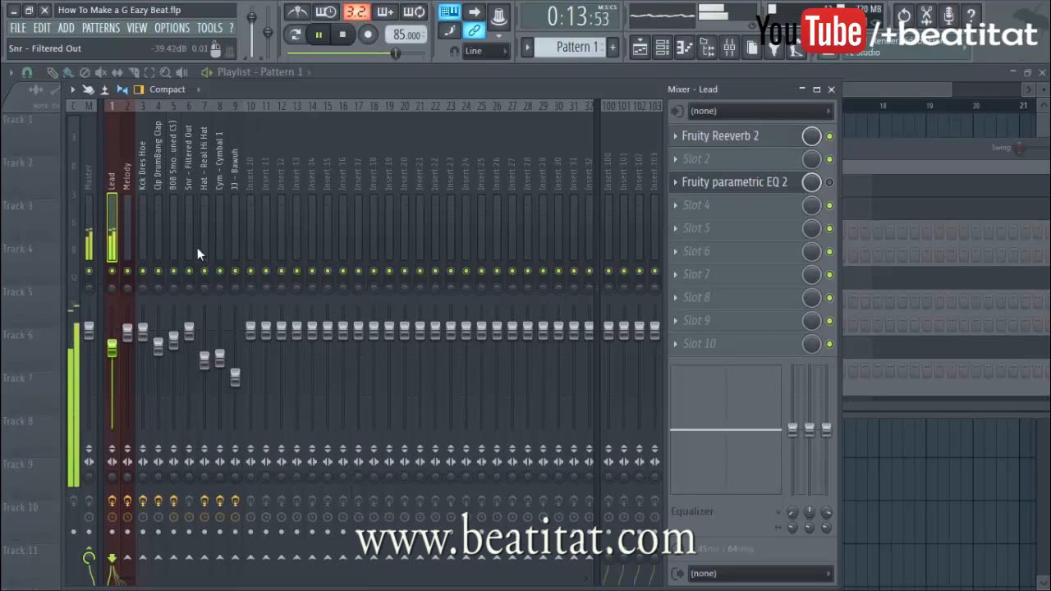
{"action": "key", "text": "space"}
{"action": "left_click", "coordinate": [735, 184]}
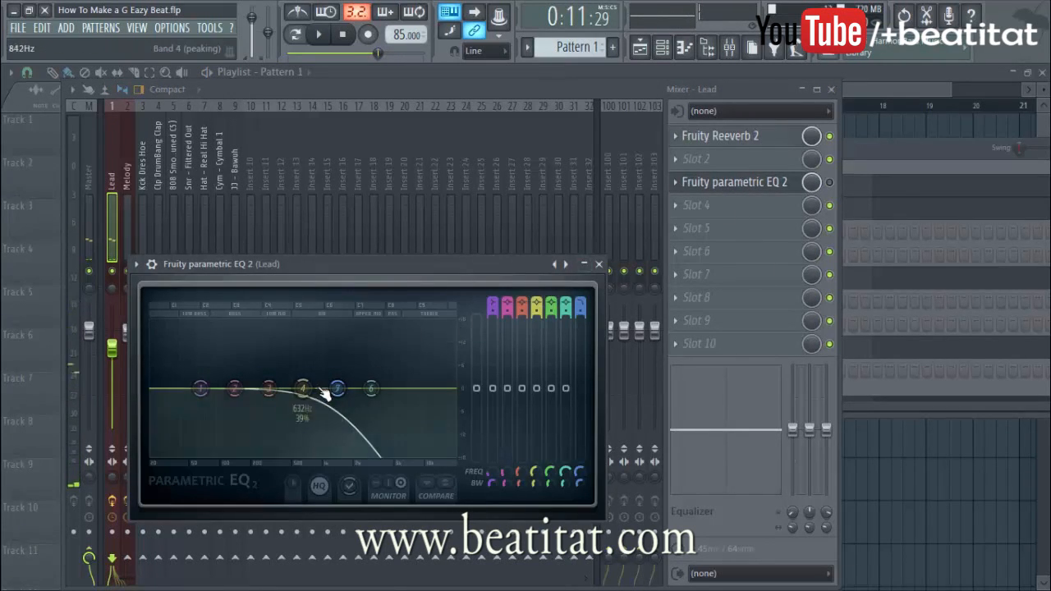
{"action": "left_click", "coordinate": [831, 182]}
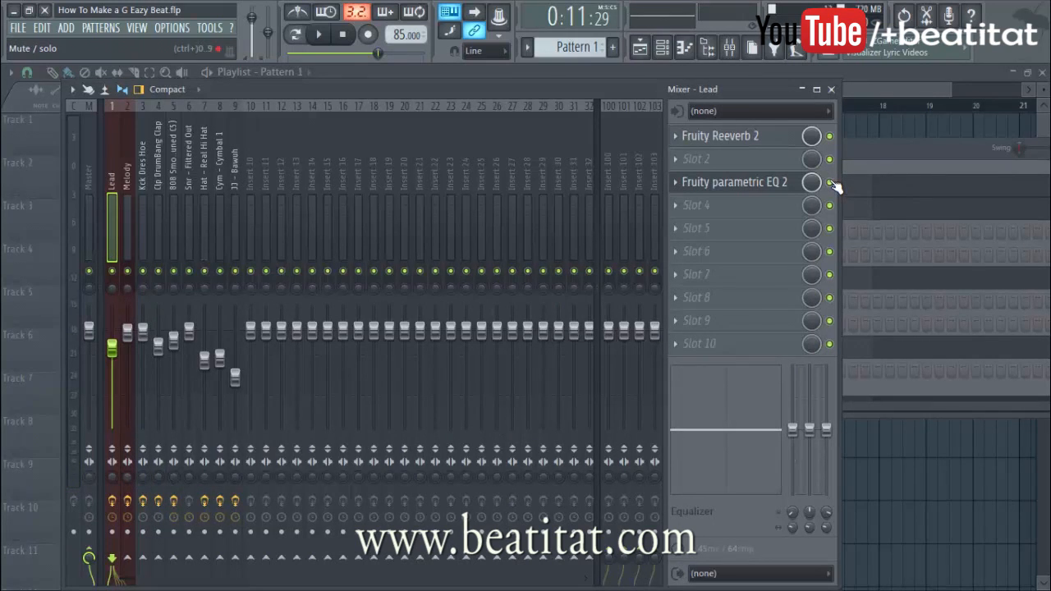
{"action": "key", "text": "space"}
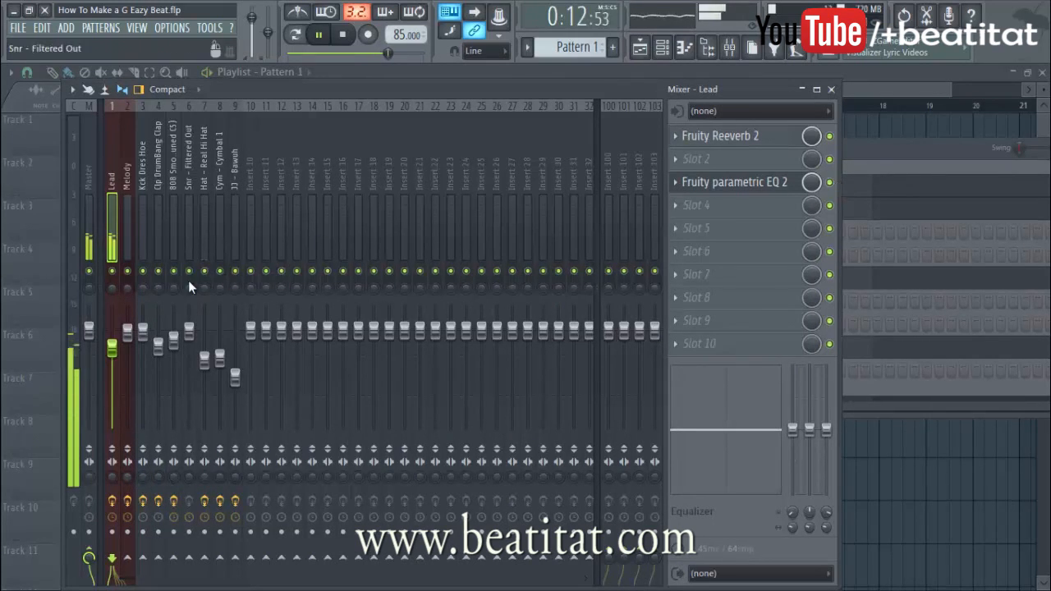
{"action": "key", "text": "F6"}
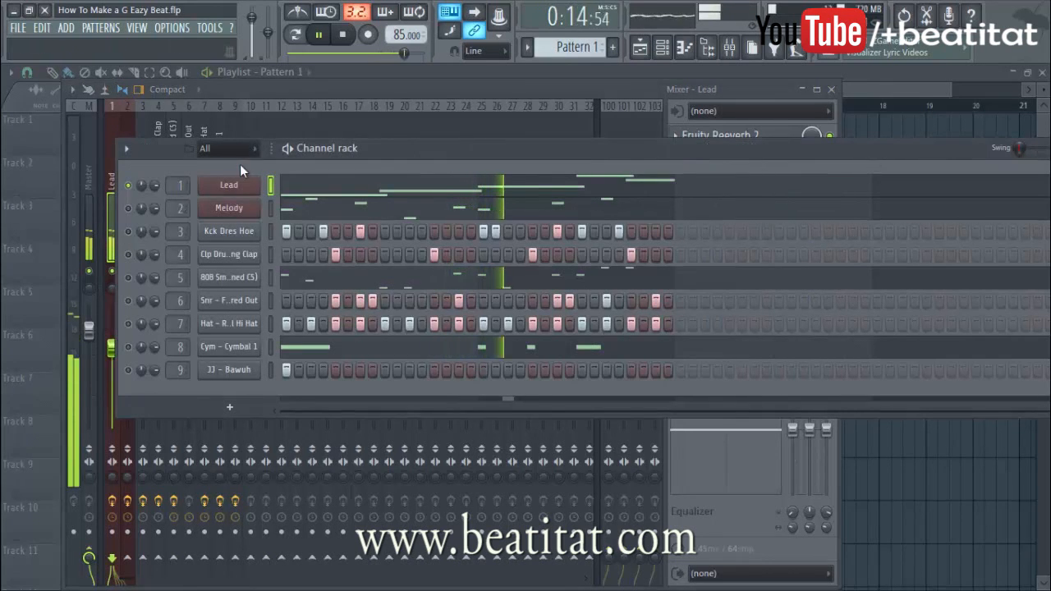
{"action": "left_click", "coordinate": [1015, 74]}
{"action": "key", "text": "space"}
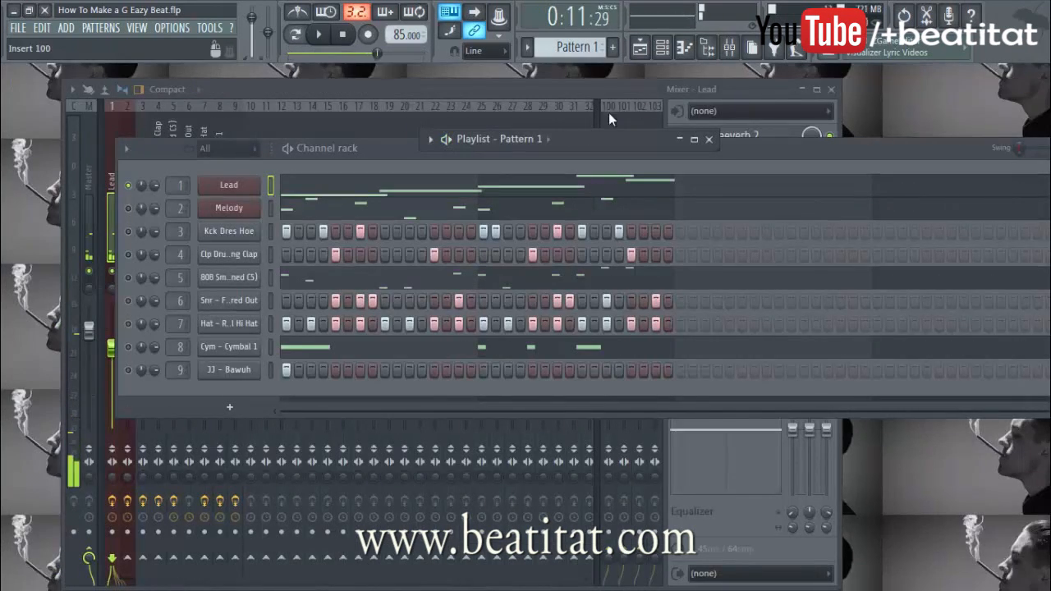
{"action": "left_click", "coordinate": [688, 187]}
{"action": "scroll", "coordinate": [563, 251], "scroll_direction": "up", "scroll_amount": 2}
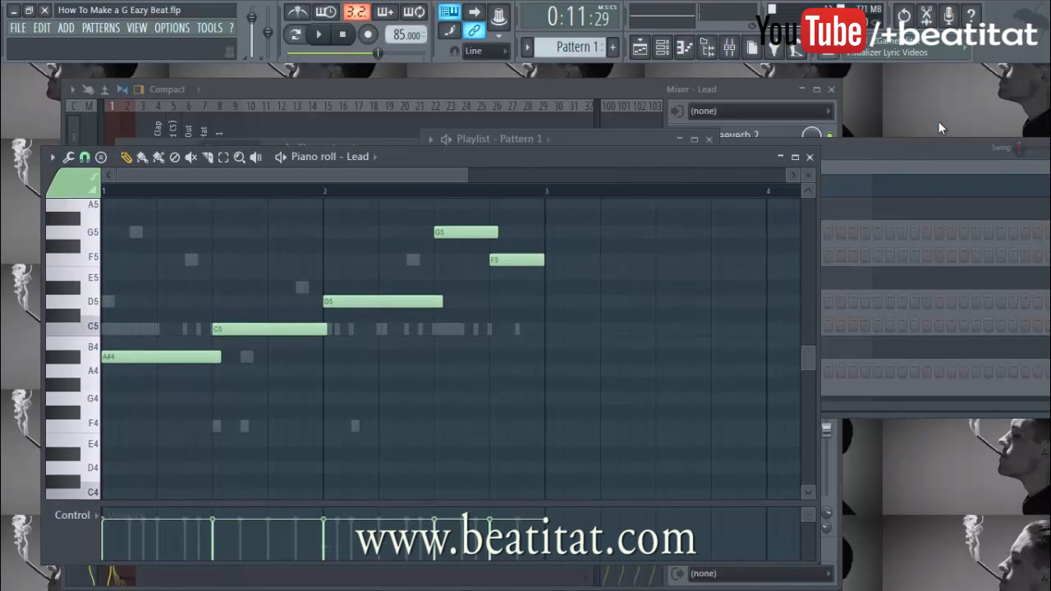
{"action": "left_click", "coordinate": [911, 142]}
{"action": "left_click", "coordinate": [565, 98]}
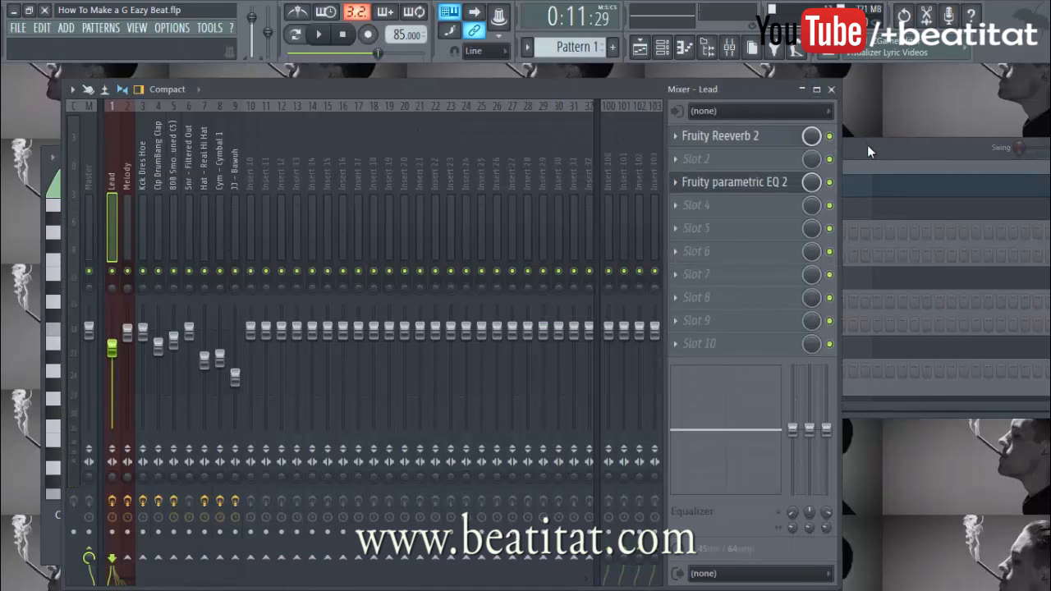
{"action": "left_click", "coordinate": [867, 142]}
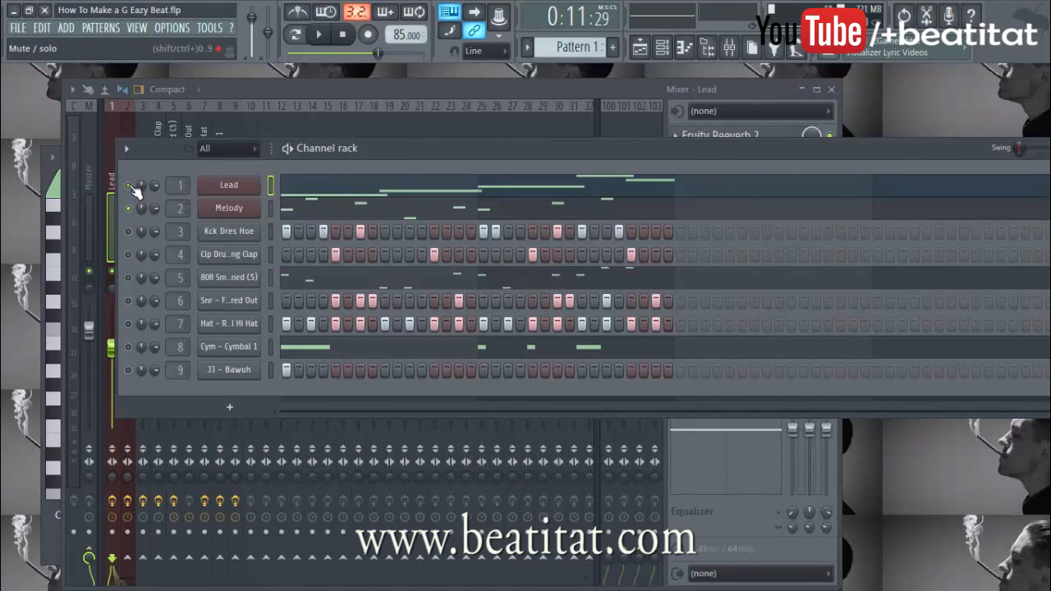
{"action": "left_click", "coordinate": [300, 210]}
{"action": "key", "text": "space"}
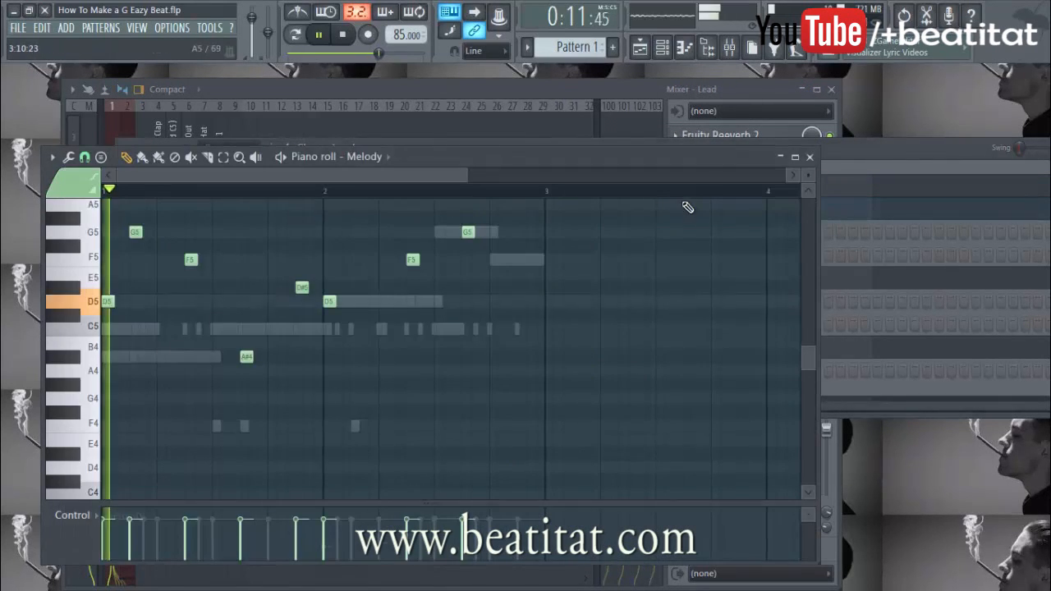
{"action": "scroll", "coordinate": [293, 289], "scroll_direction": "down", "scroll_amount": 2}
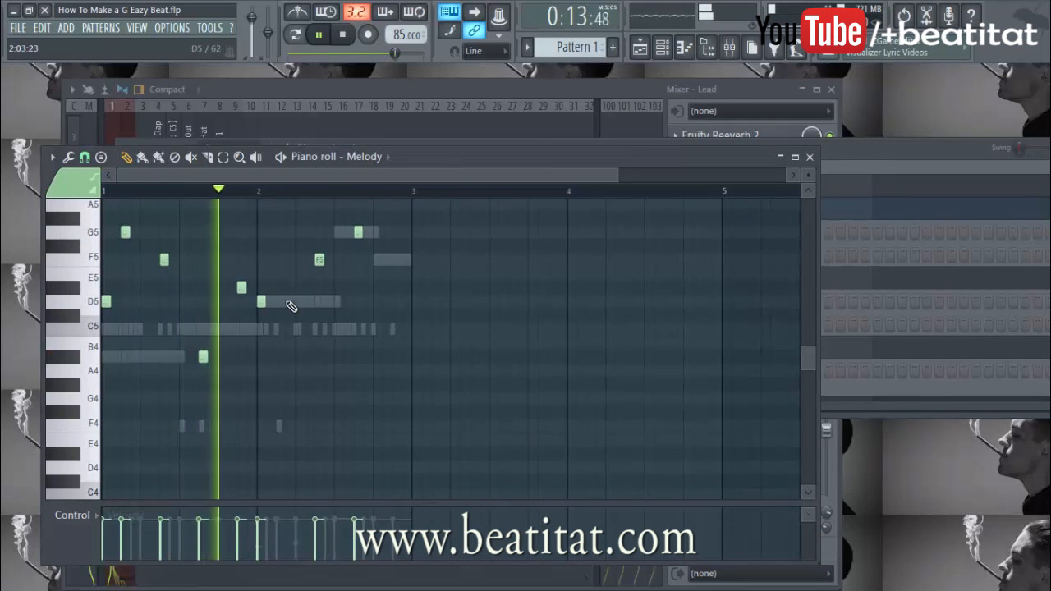
{"action": "scroll", "coordinate": [239, 294], "scroll_direction": "up", "scroll_amount": 2}
{"action": "key", "text": "space"}
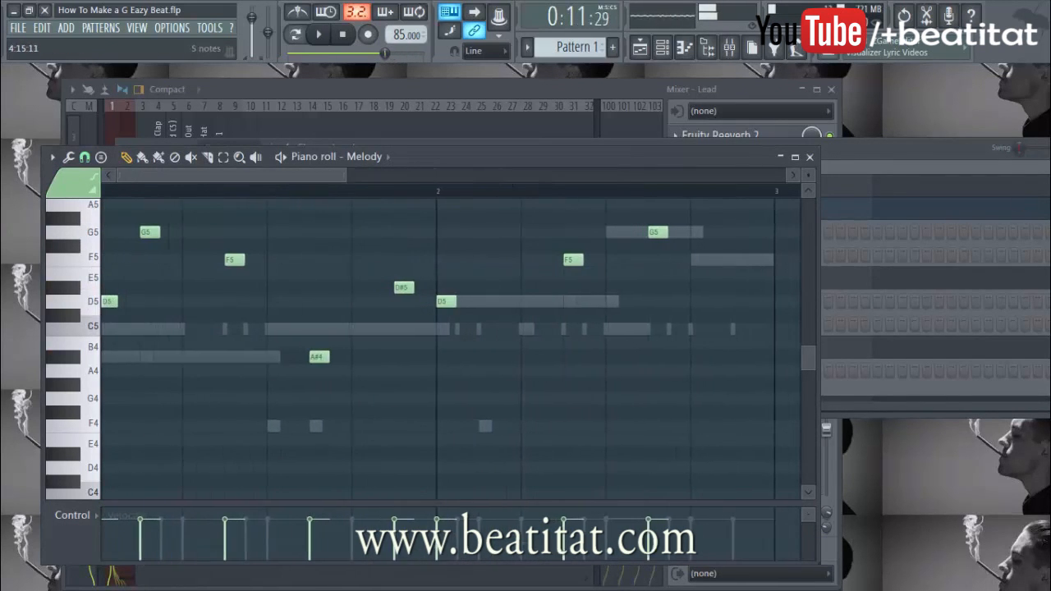
{"action": "left_click", "coordinate": [964, 187]}
{"action": "scroll", "coordinate": [312, 325], "scroll_direction": "down", "scroll_amount": 3}
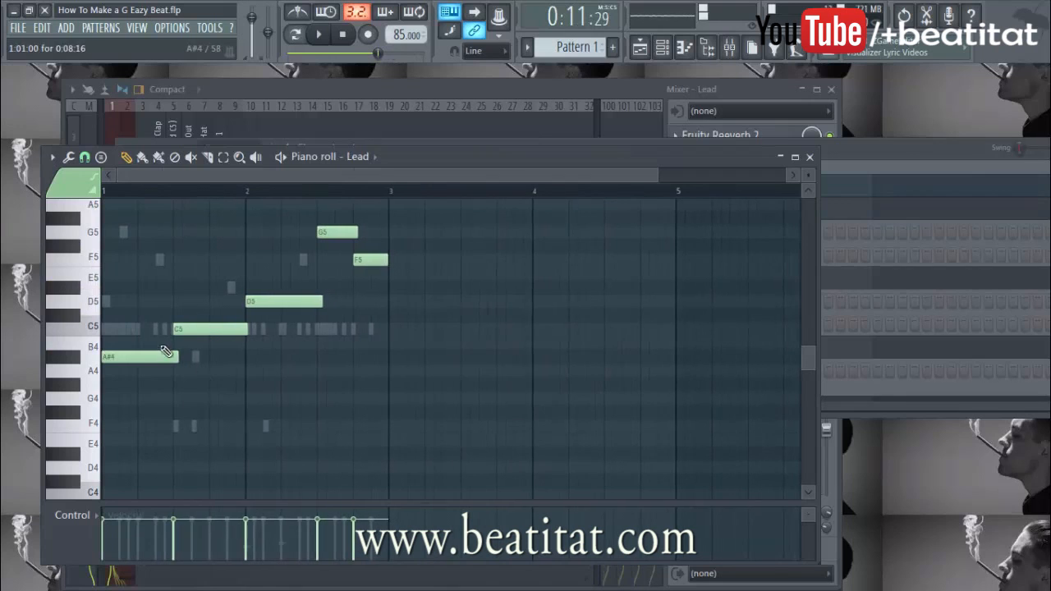
{"action": "left_click", "coordinate": [850, 198]}
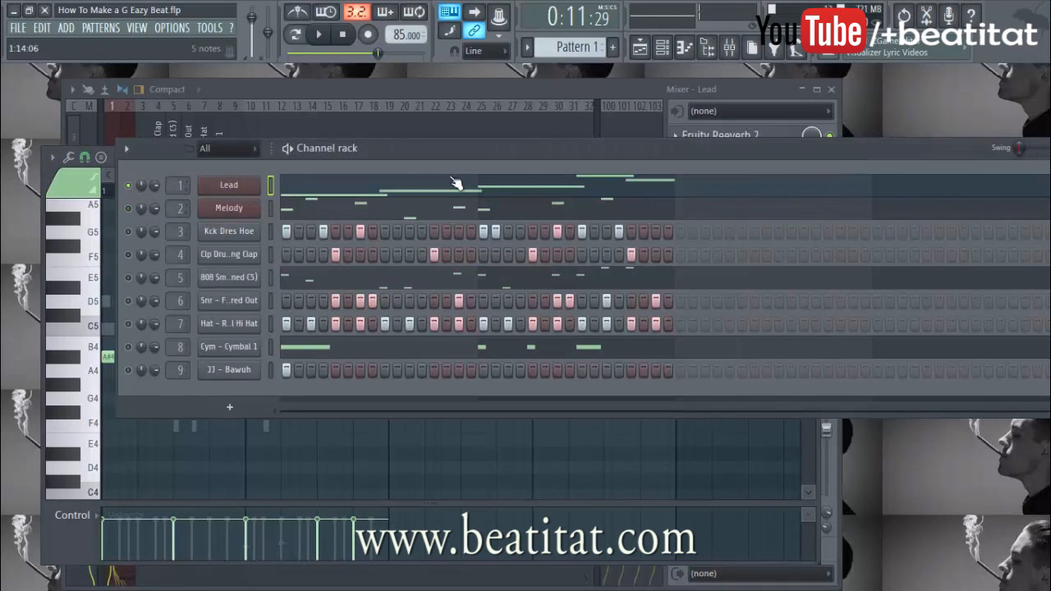
{"action": "left_click", "coordinate": [254, 191]}
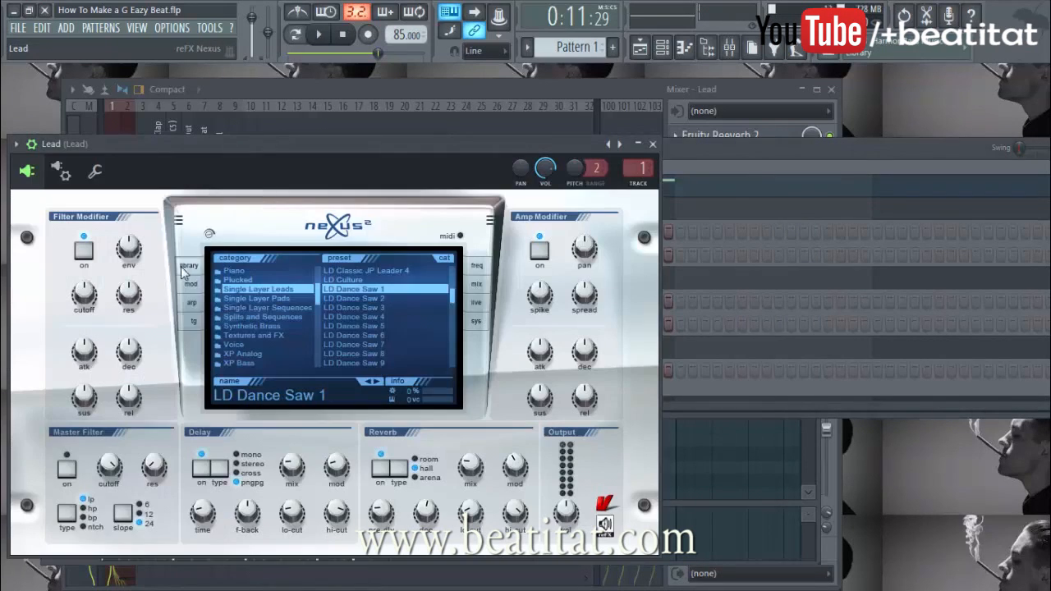
{"action": "left_click", "coordinate": [198, 322]}
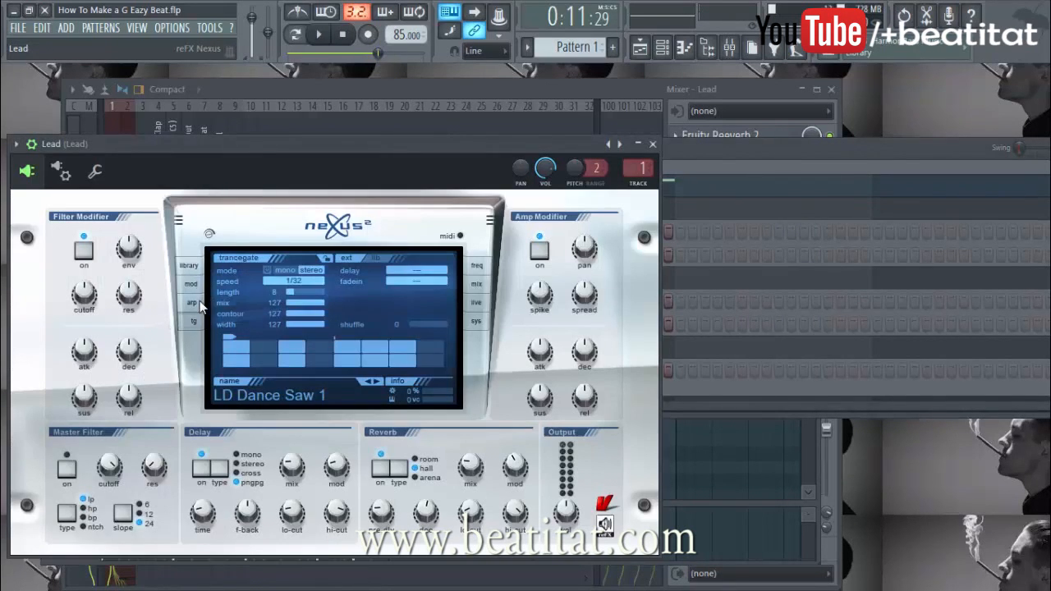
{"action": "left_click", "coordinate": [197, 289]}
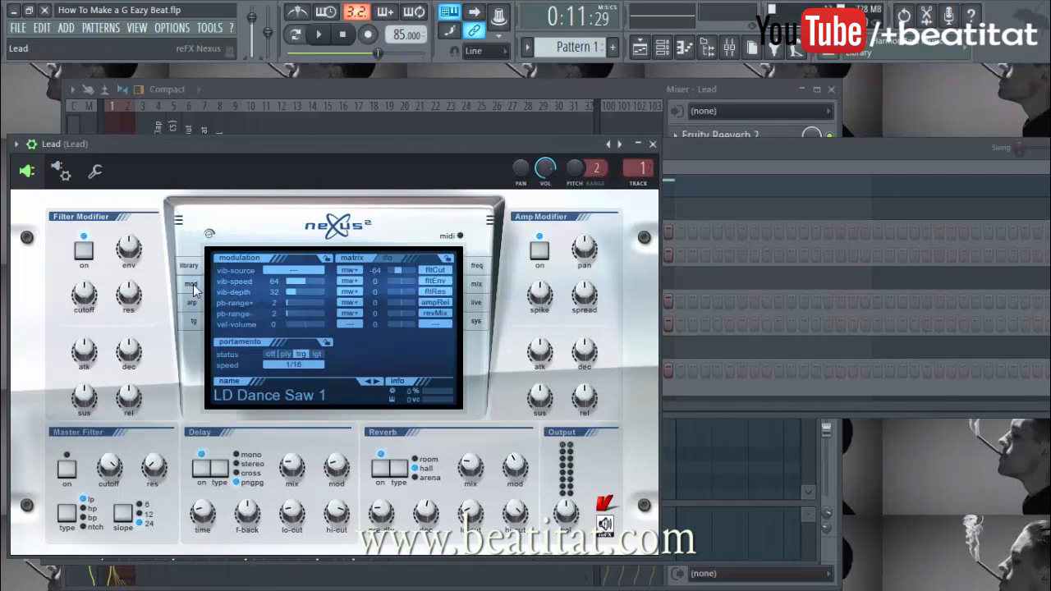
{"action": "left_click", "coordinate": [299, 367]}
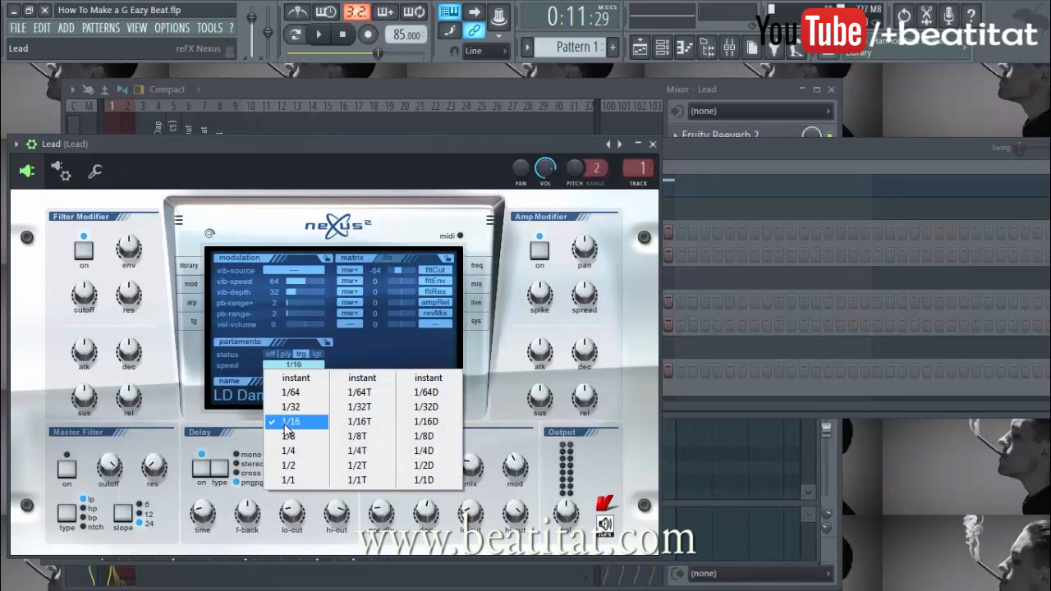
{"action": "left_click", "coordinate": [553, 260]}
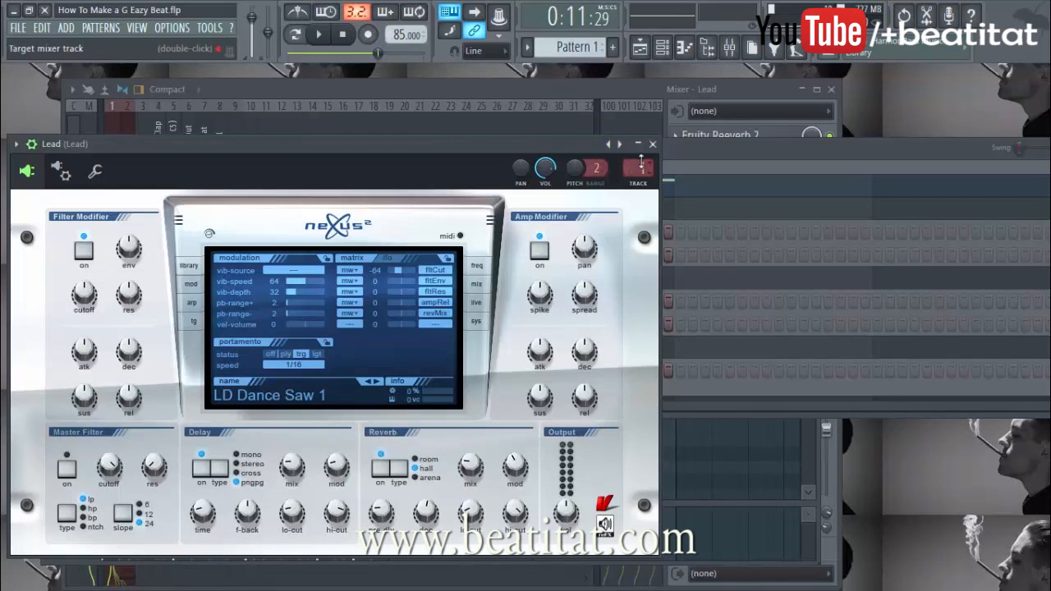
{"action": "left_click", "coordinate": [653, 145]}
Play the Lead pattern several times in its piano roll
{"action": "right_click", "coordinate": [525, 463]}
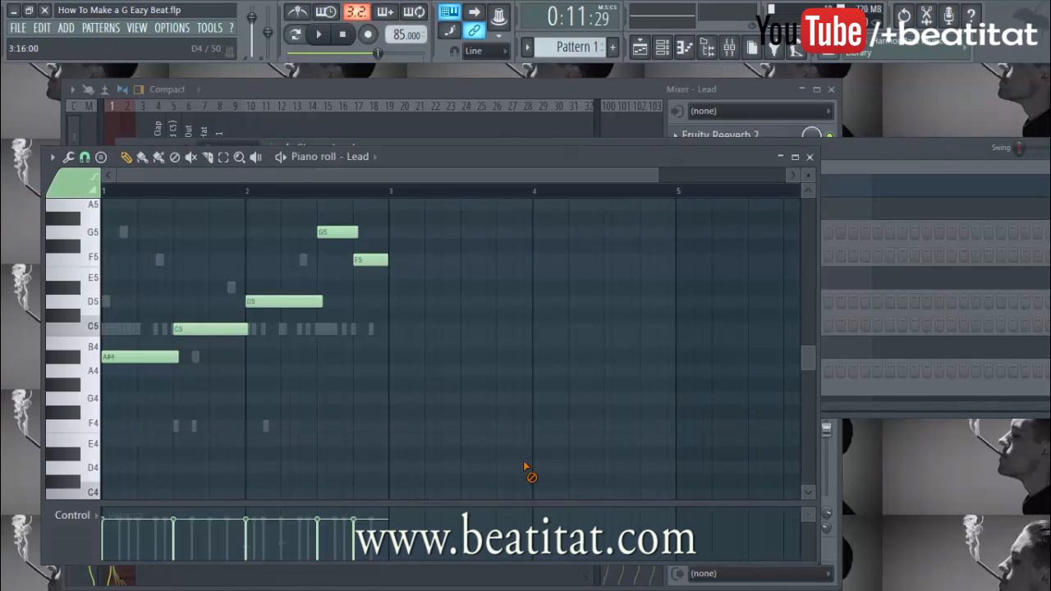
{"action": "key", "text": "space"}
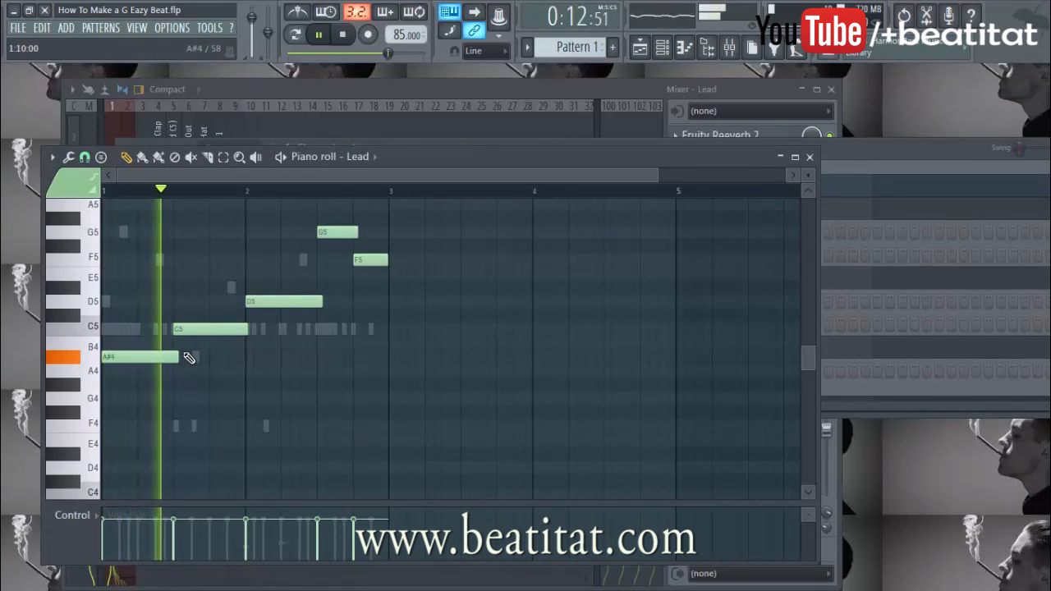
{"action": "key", "text": "space"}
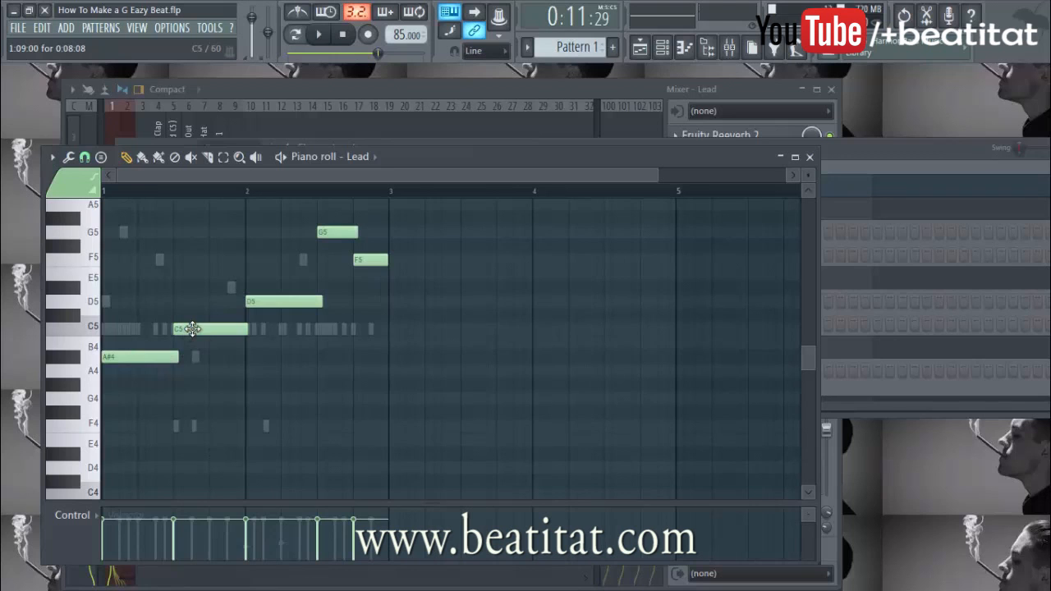
{"action": "key", "text": "space"}
{"action": "key", "text": "space"}
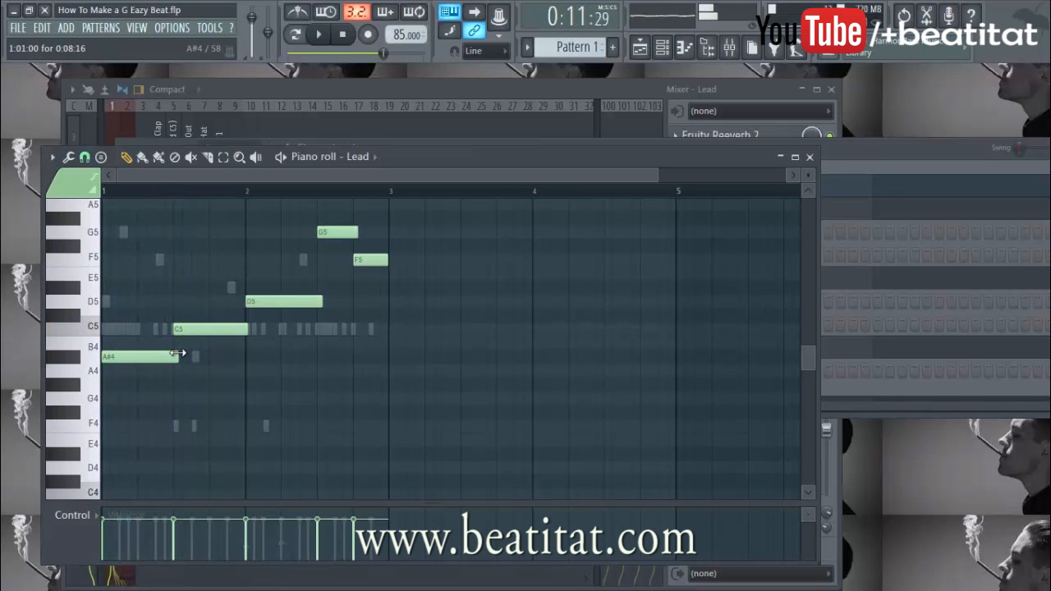
{"action": "key", "text": "space"}
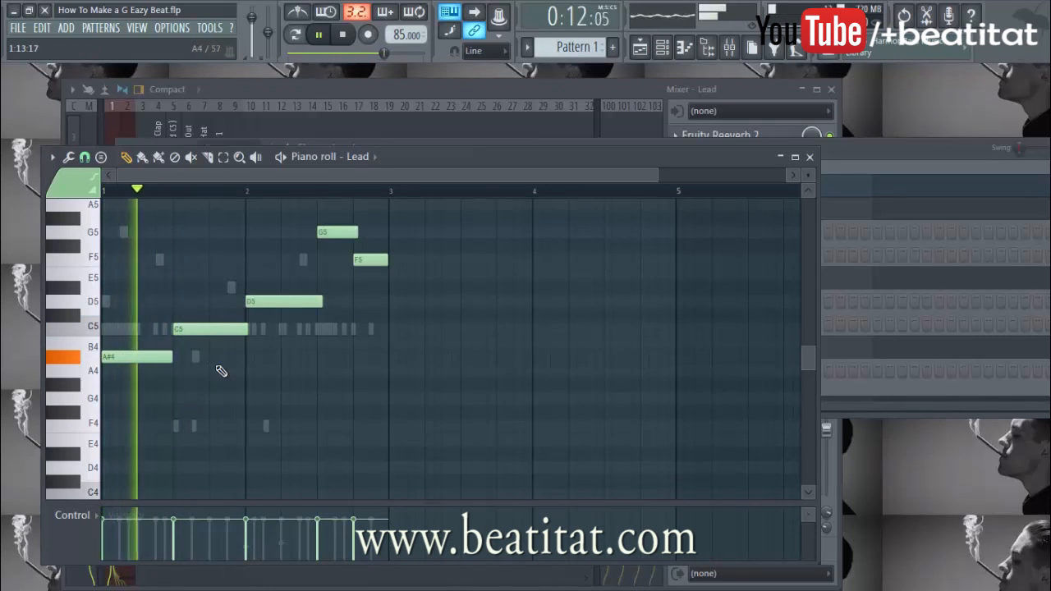
{"action": "key", "text": "space"}
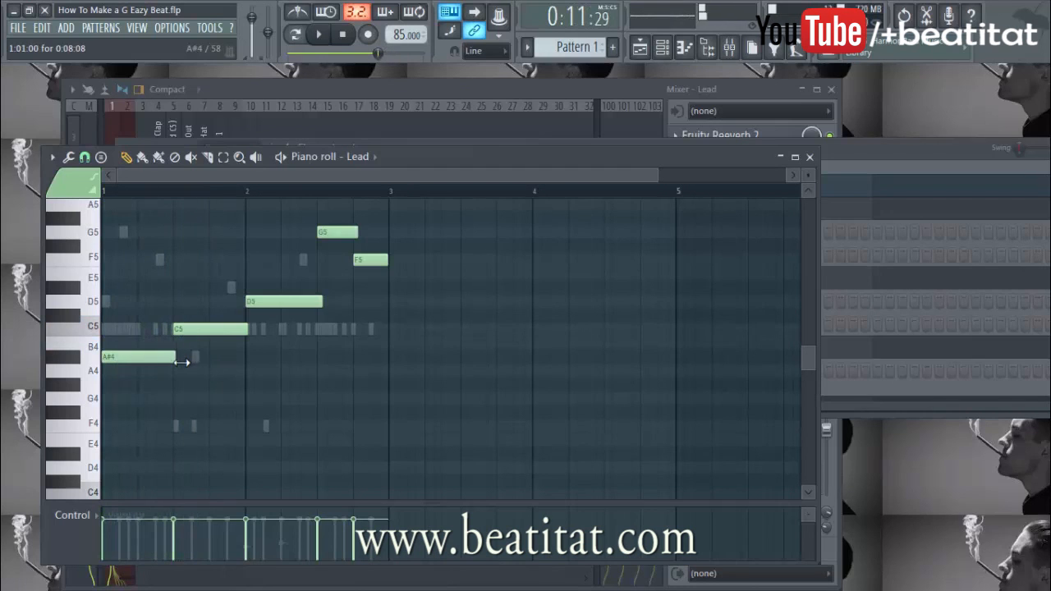
{"action": "key", "text": "space"}
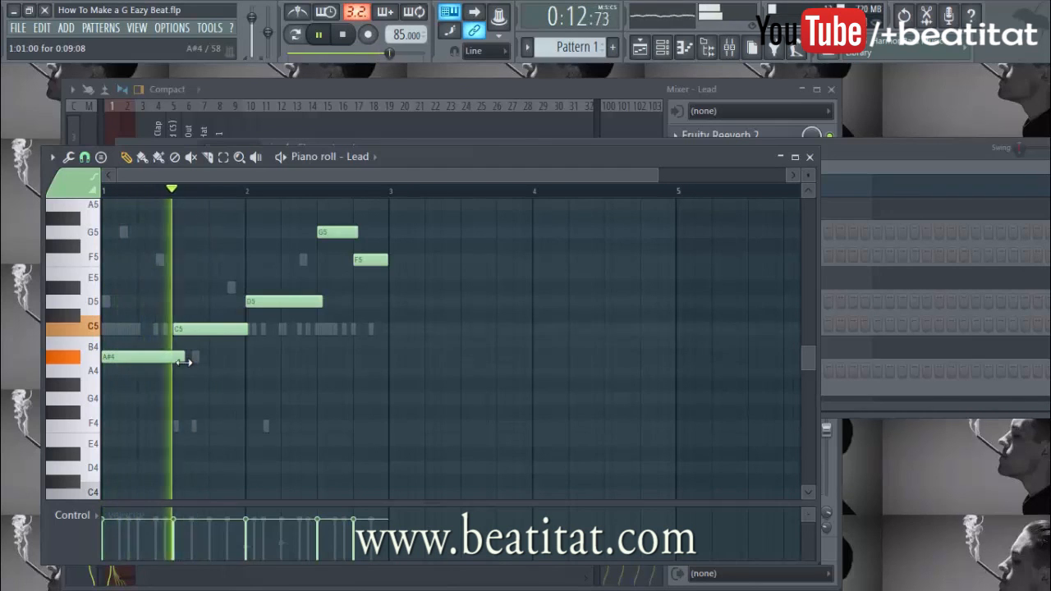
Shorten the opening A#4 Lead note slightly, then preview the Melody channel's FM8 synth
{"action": "left_click_drag", "start_coordinate": [182, 363], "coordinate": [180, 362]}
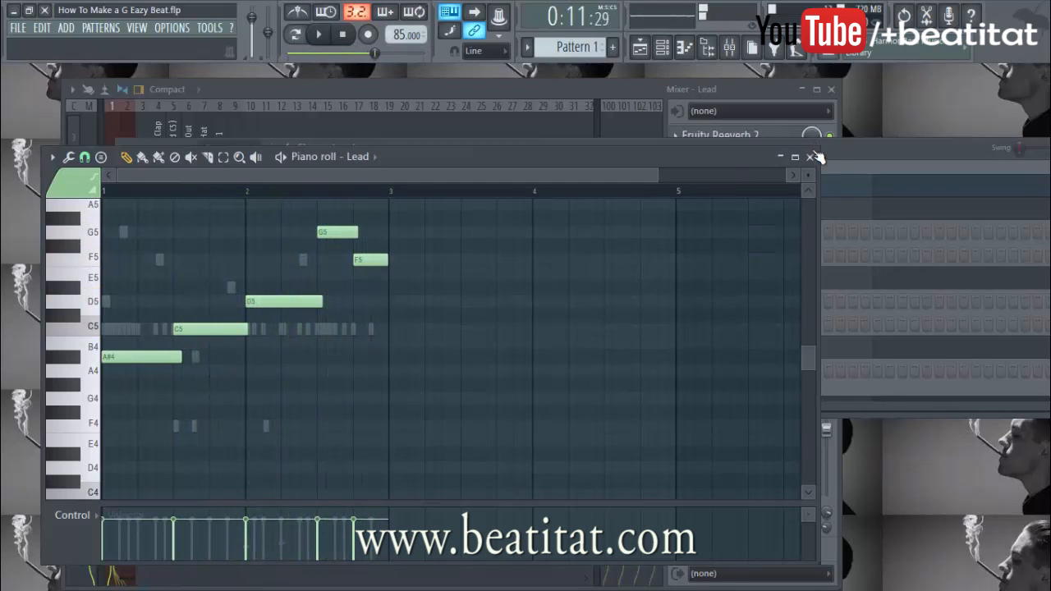
{"action": "left_click", "coordinate": [784, 156]}
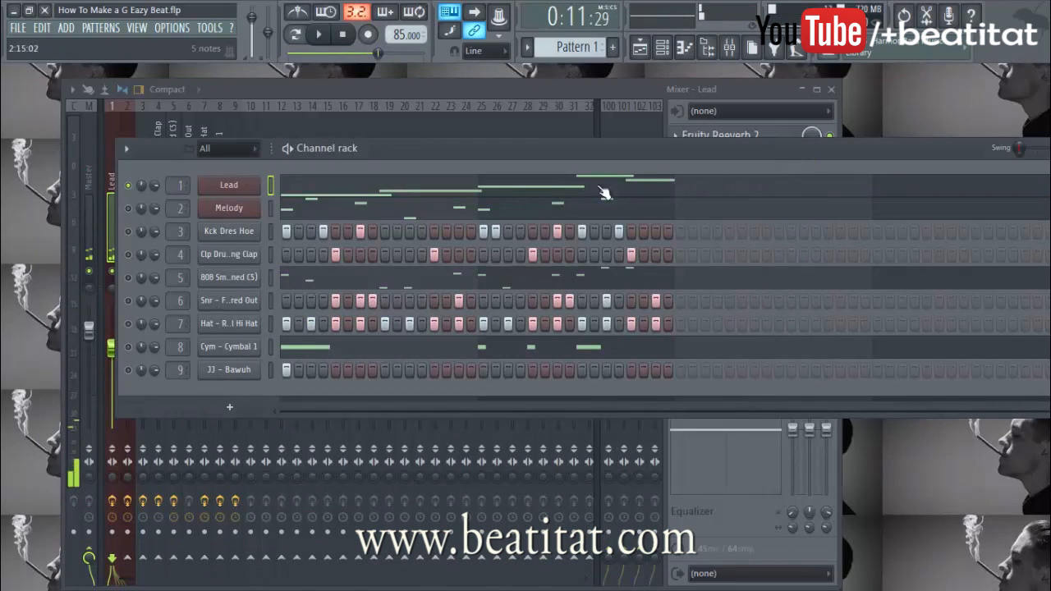
{"action": "left_click", "coordinate": [233, 210]}
{"action": "left_click", "coordinate": [730, 71]}
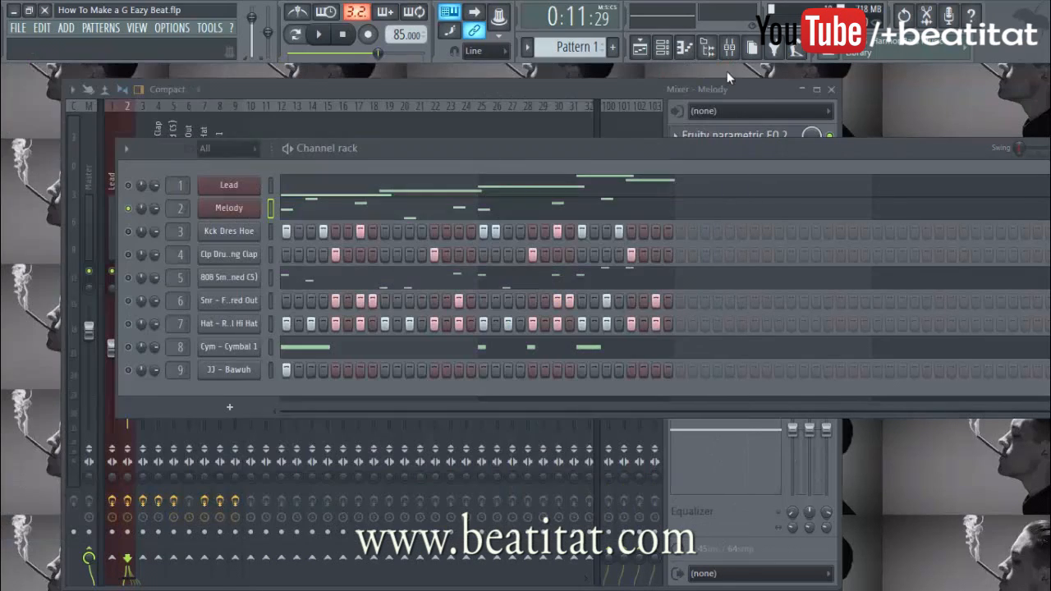
{"action": "left_click", "coordinate": [231, 209]}
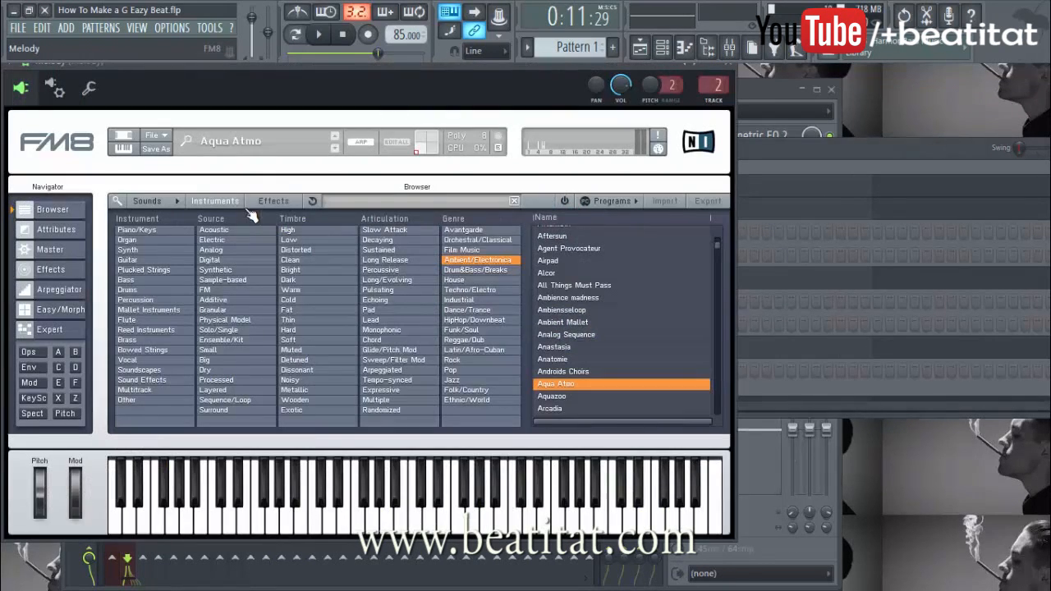
{"action": "left_click_drag", "start_coordinate": [424, 69], "coordinate": [450, 79]}
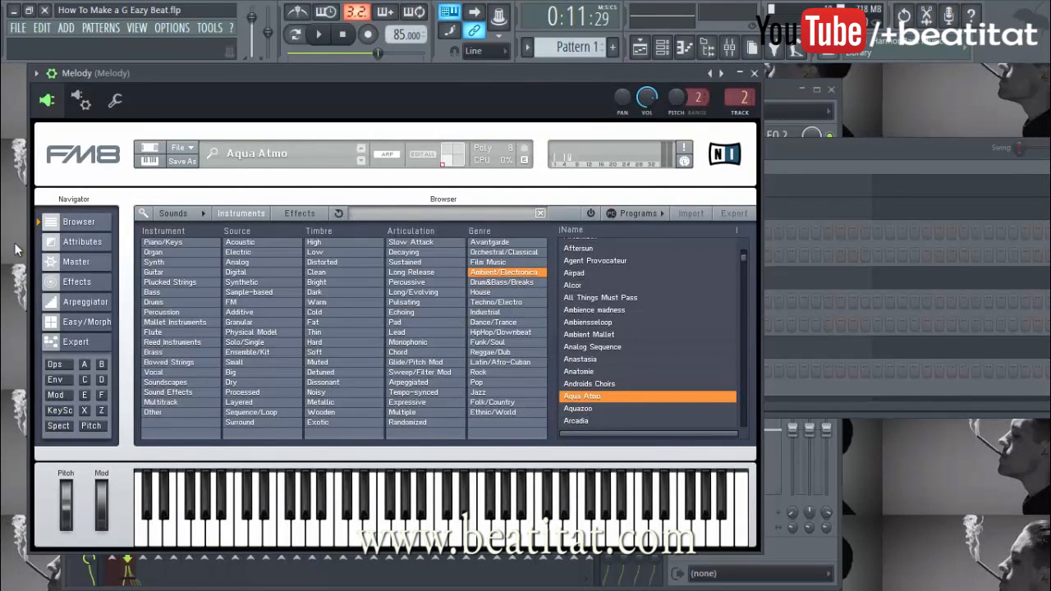
{"action": "left_click", "coordinate": [283, 214]}
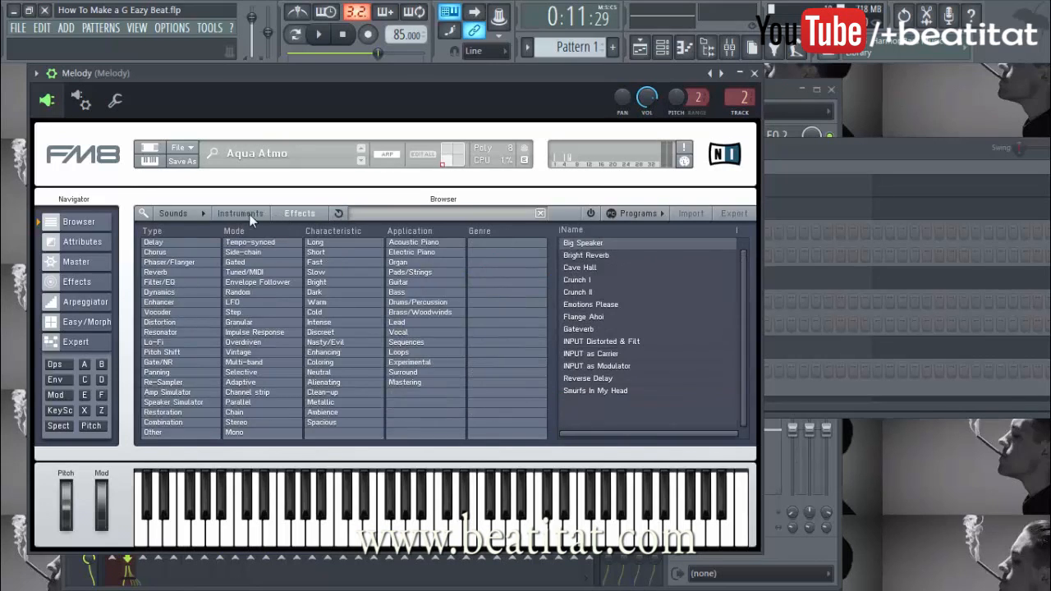
{"action": "left_click", "coordinate": [239, 213]}
{"action": "left_click", "coordinate": [71, 241]}
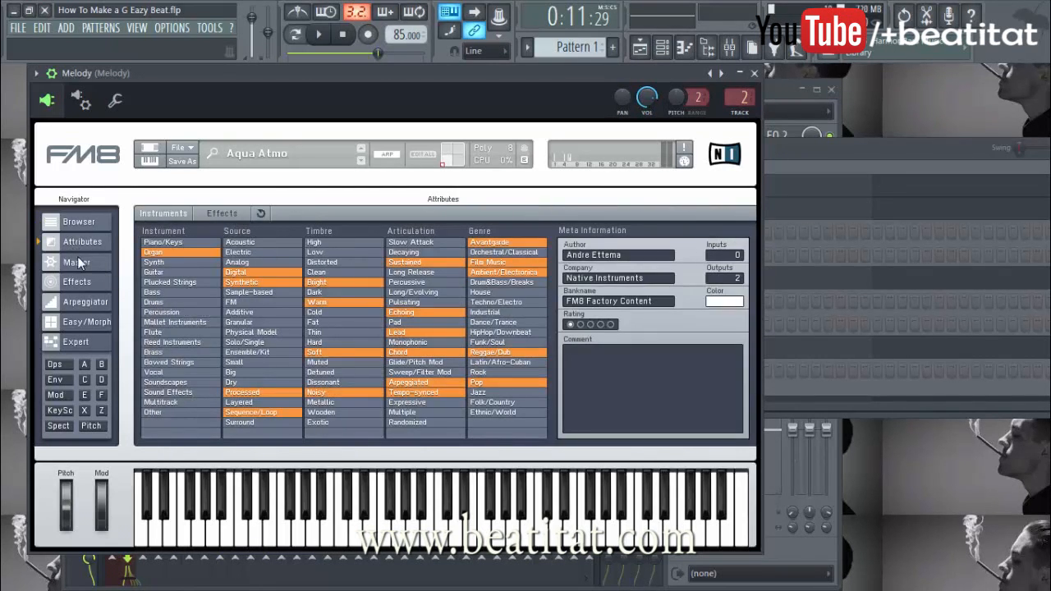
{"action": "left_click", "coordinate": [77, 261]}
{"action": "left_click", "coordinate": [84, 282]}
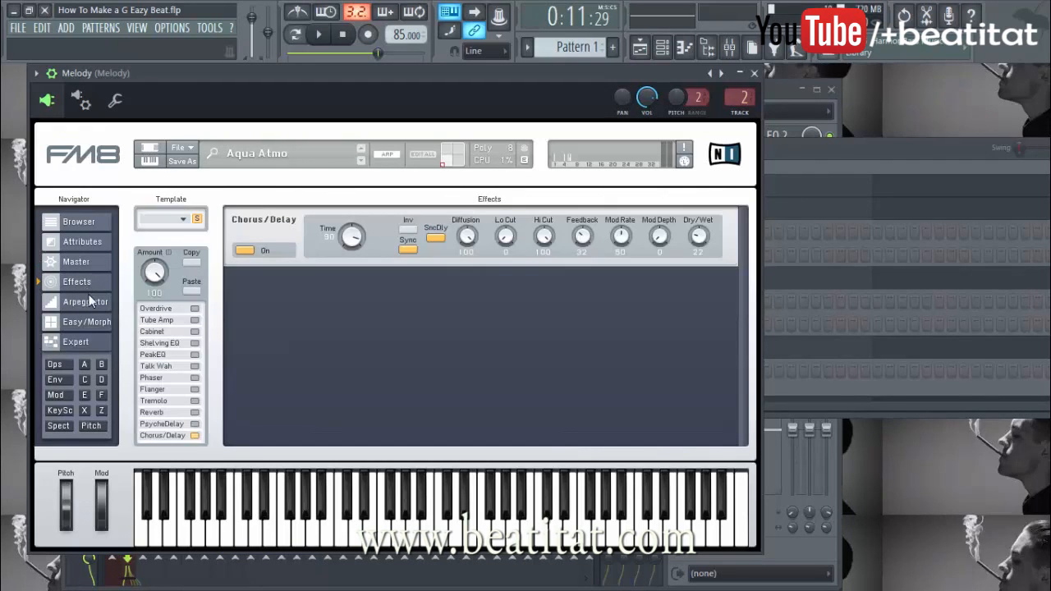
{"action": "left_click", "coordinate": [88, 302]}
{"action": "left_click", "coordinate": [86, 321]}
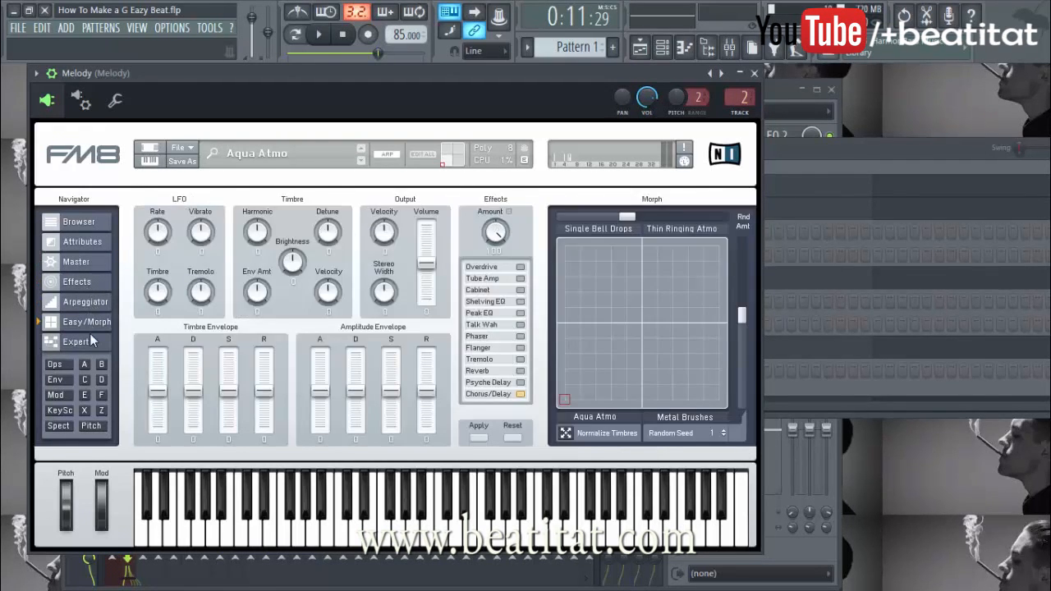
{"action": "left_click", "coordinate": [86, 341]}
{"action": "left_click", "coordinate": [79, 225]}
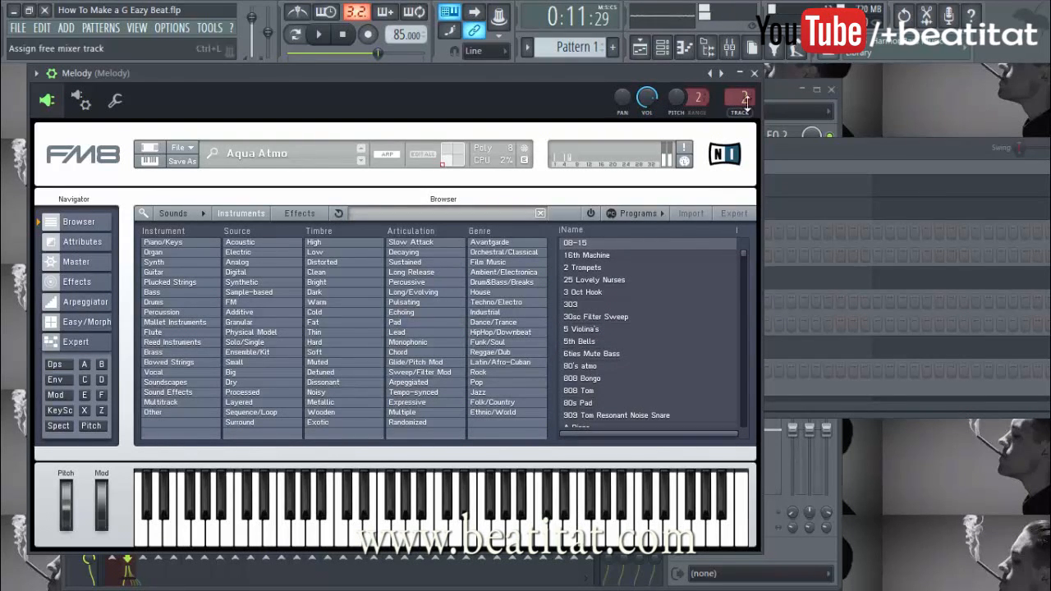
{"action": "left_click", "coordinate": [755, 73]}
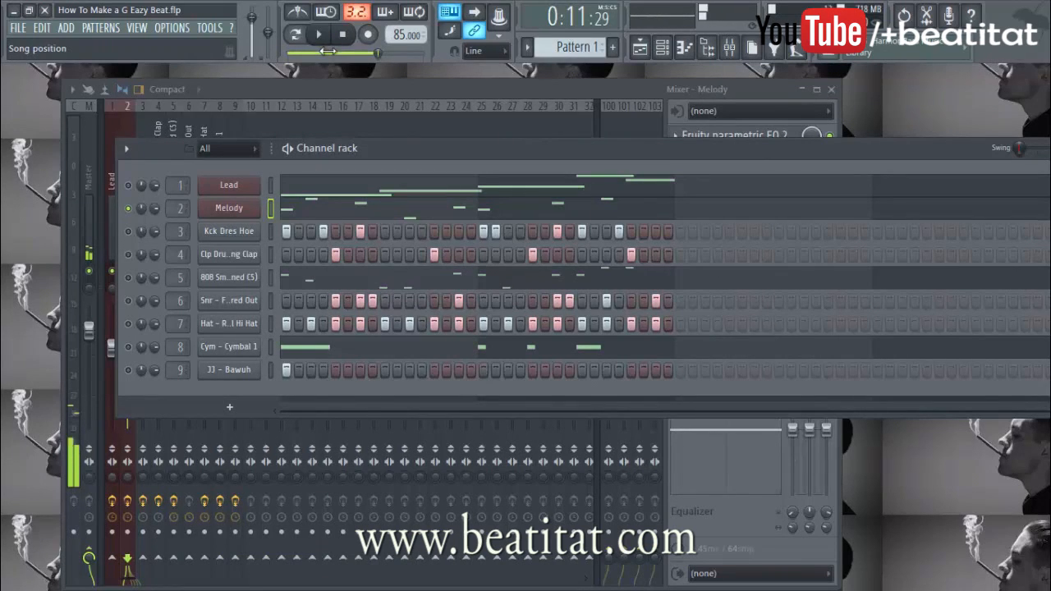
Loop the Melody pattern from the start in its piano roll, close the mixer, and move the channel rack down-left
{"action": "left_click", "coordinate": [345, 35]}
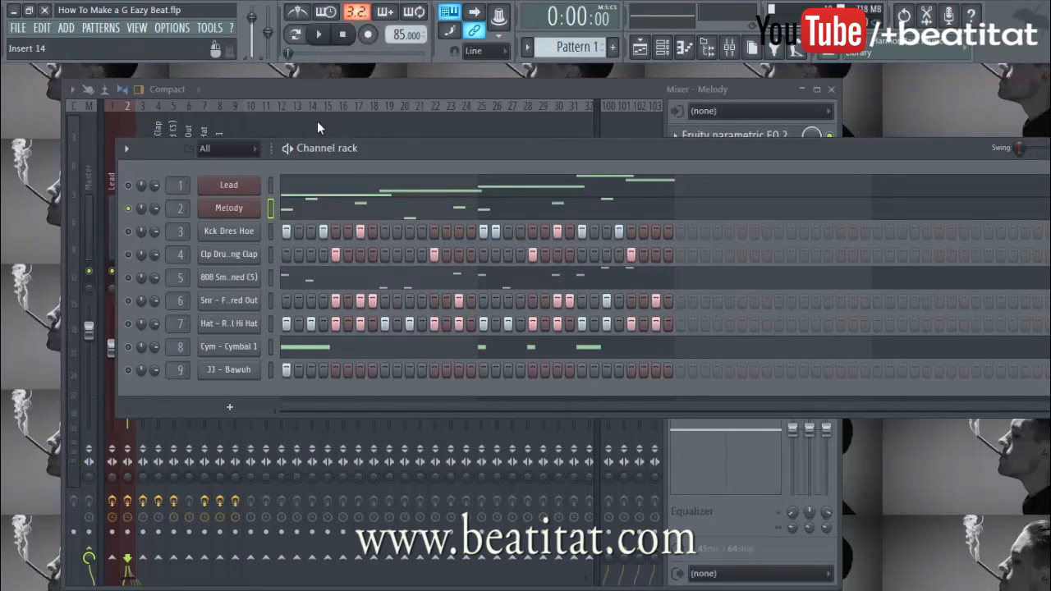
{"action": "left_click", "coordinate": [349, 210]}
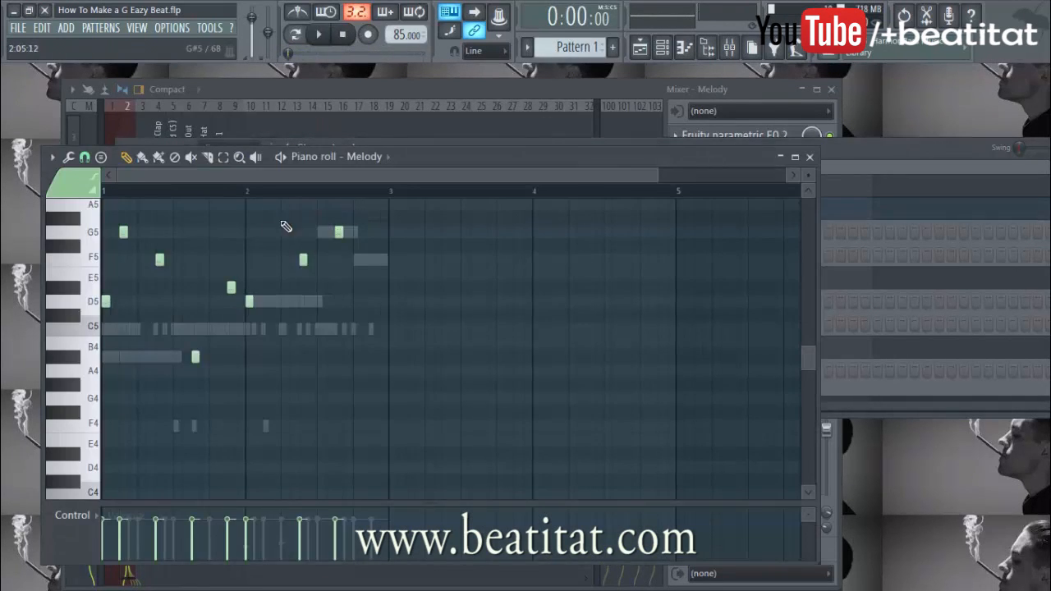
{"action": "scroll", "coordinate": [279, 232], "scroll_direction": "up", "scroll_amount": 3}
{"action": "left_click", "coordinate": [280, 158]}
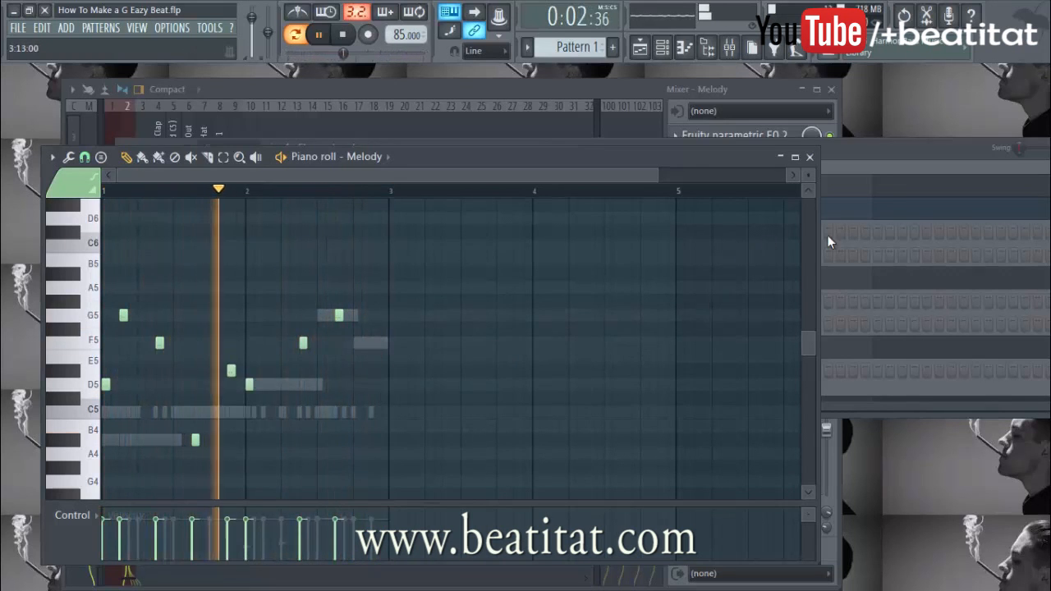
{"action": "left_click", "coordinate": [832, 91]}
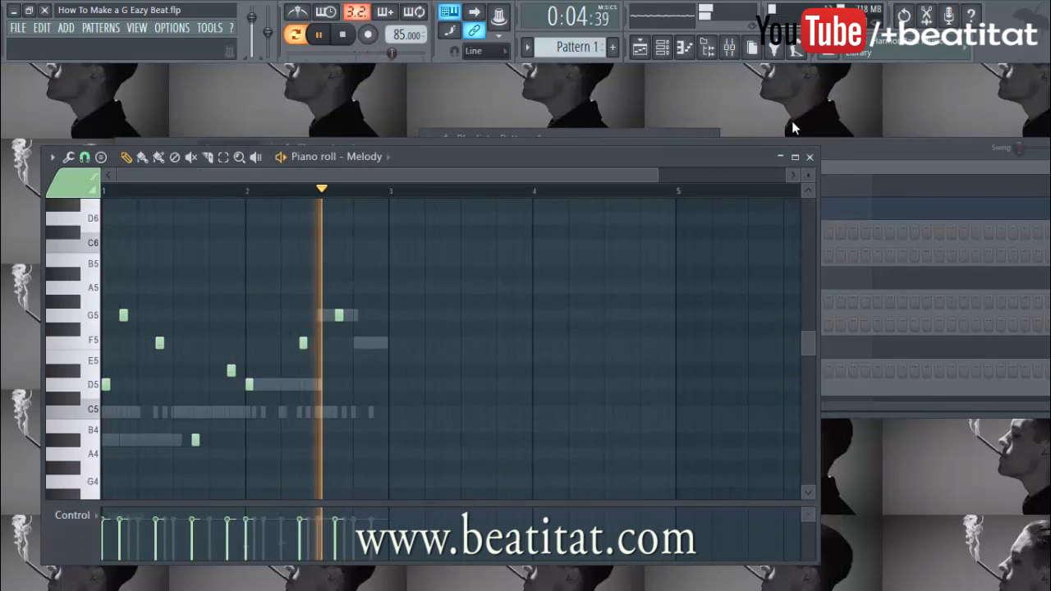
{"action": "left_click_drag", "start_coordinate": [849, 149], "coordinate": [715, 314]}
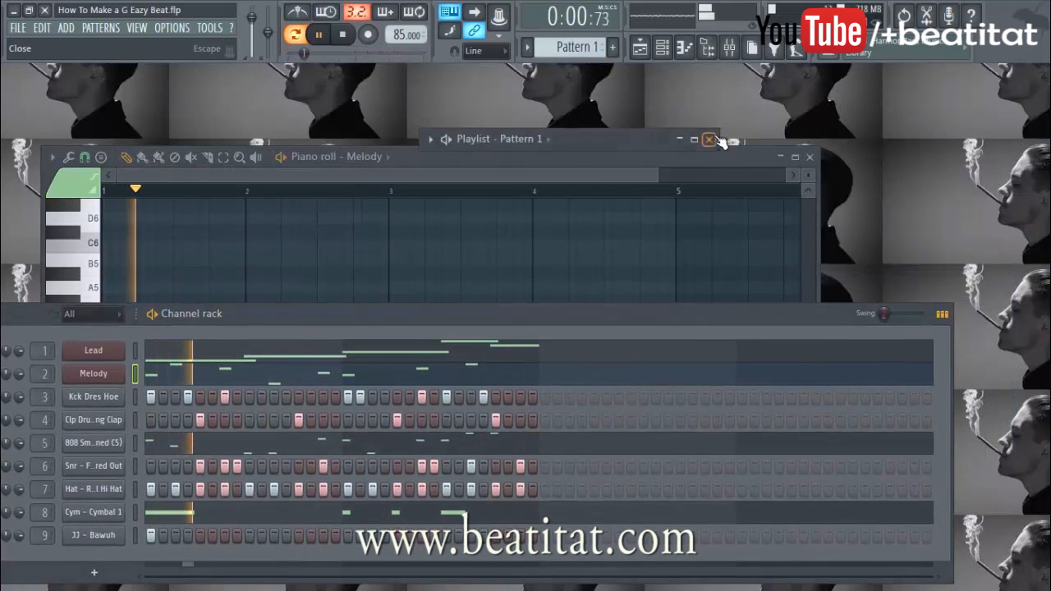
Close the playlist, Melody piano roll and EQ, and reopen the mixer behind the channel rack
{"action": "left_click", "coordinate": [710, 139]}
{"action": "left_click", "coordinate": [810, 158]}
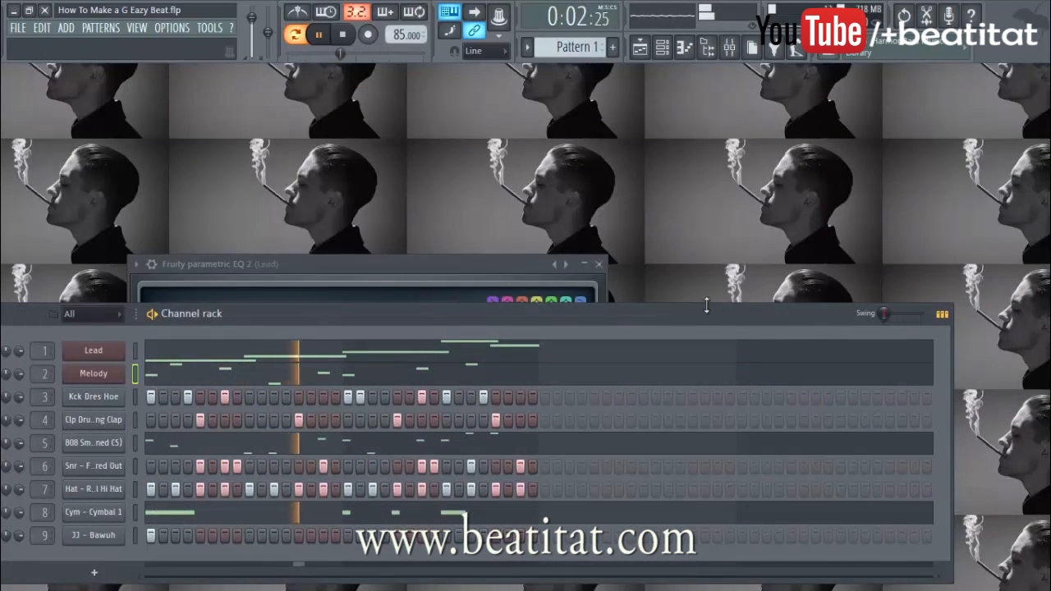
{"action": "left_click", "coordinate": [599, 264]}
{"action": "left_click_drag", "start_coordinate": [605, 307], "coordinate": [736, 150]}
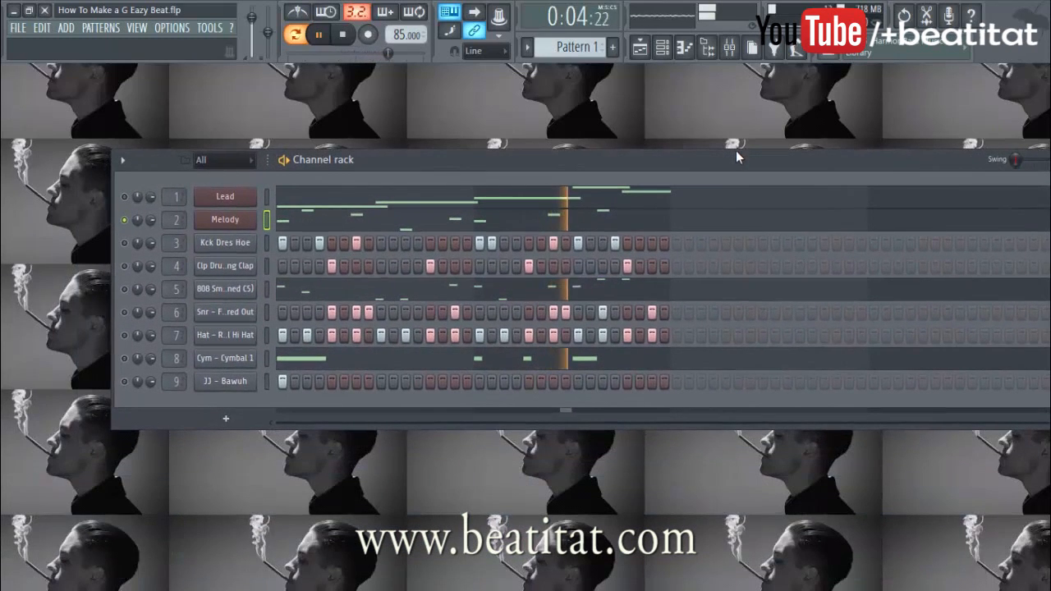
{"action": "left_click", "coordinate": [728, 47]}
{"action": "left_click", "coordinate": [868, 196]}
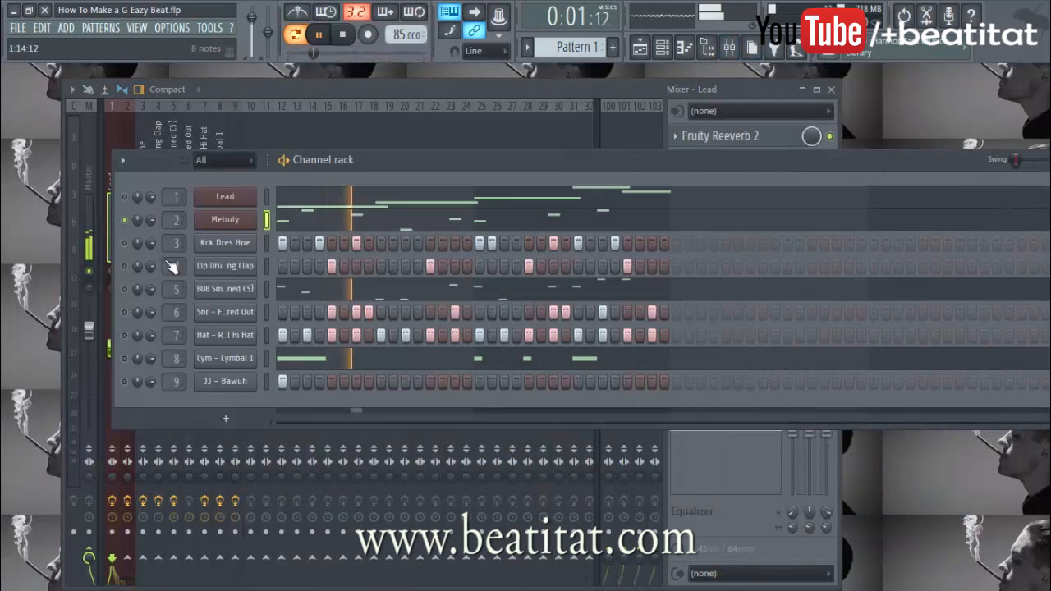
Replay Pattern 1 from the start with the Clp Drum Clap channel selected
{"action": "key", "text": "space"}
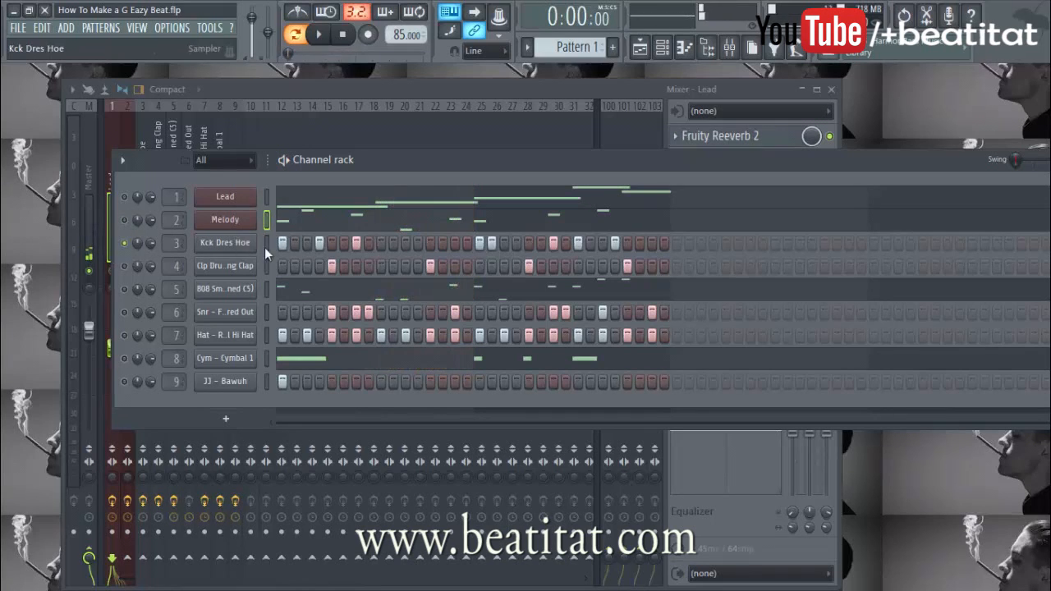
{"action": "key", "text": "space"}
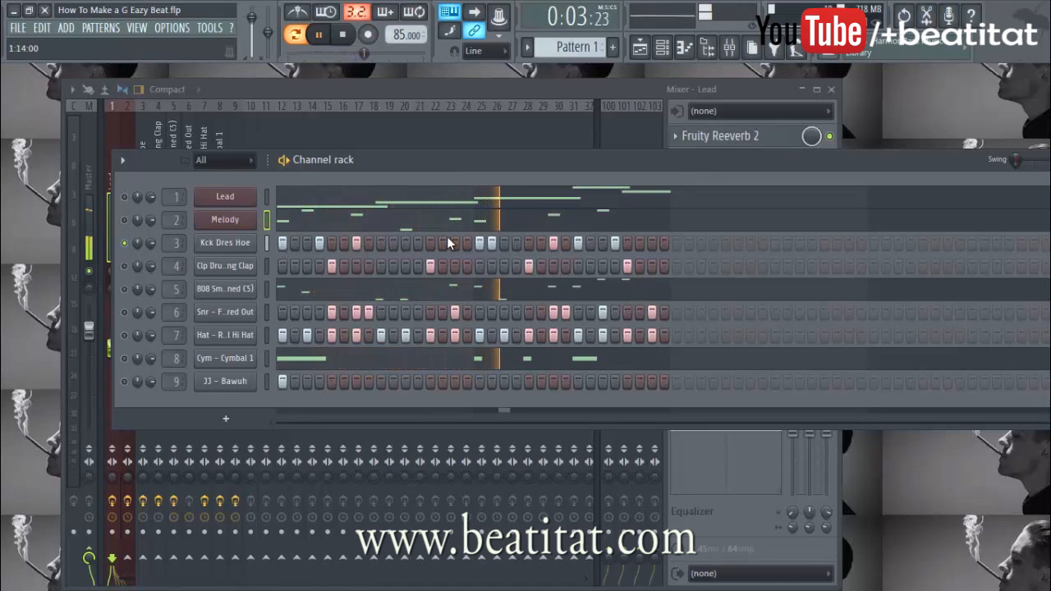
{"action": "key", "text": "space"}
{"action": "left_click", "coordinate": [125, 266]}
{"action": "key", "text": "space"}
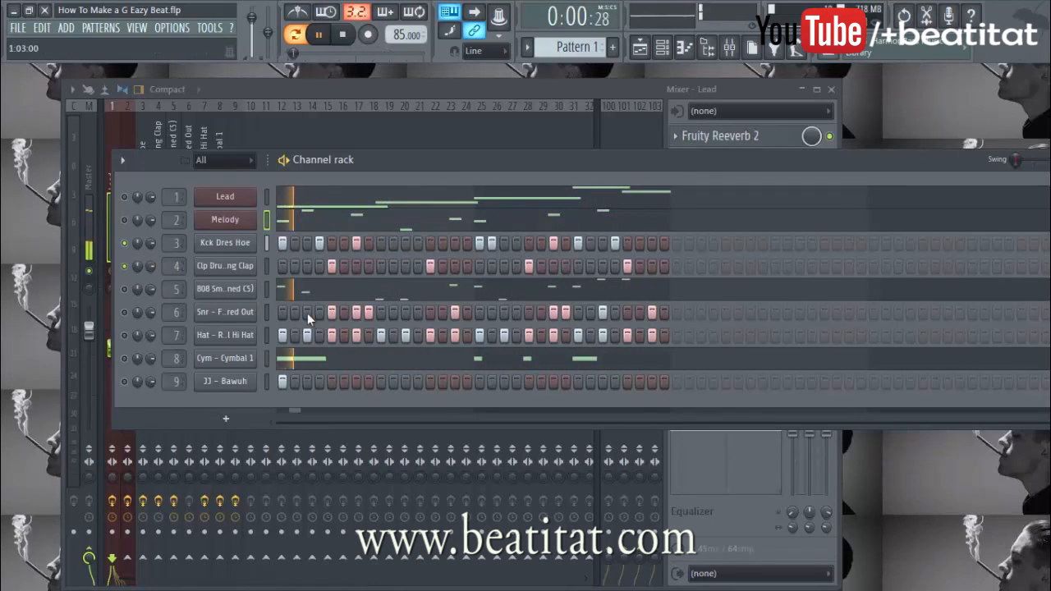
Open the kick's Parametric EQ 2 and pull bands 2, 4, 5 and 6 lower, steepening the high cut
{"action": "left_click", "coordinate": [244, 242]}
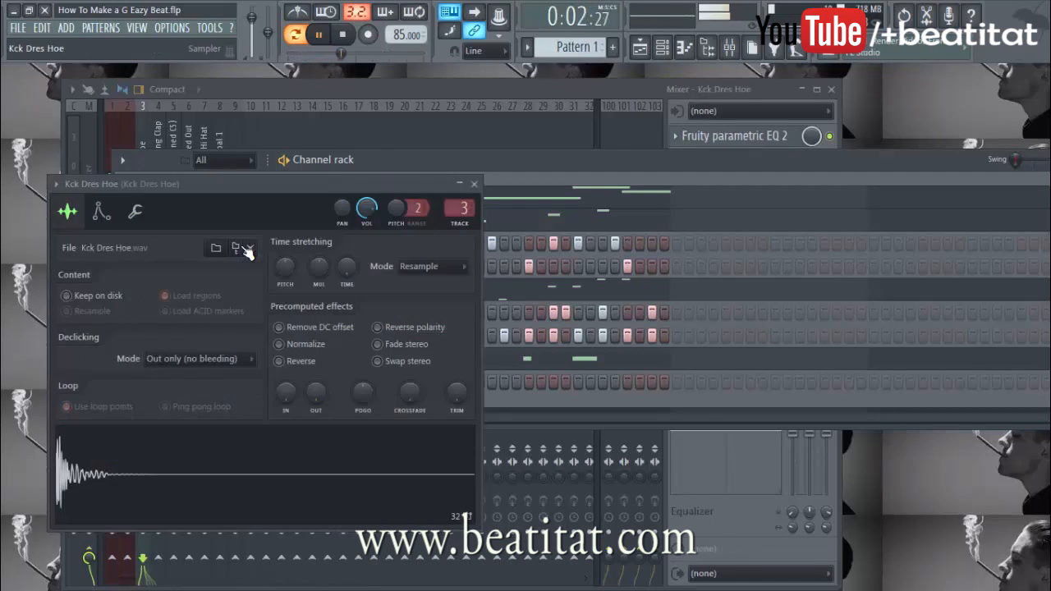
{"action": "left_click", "coordinate": [581, 91]}
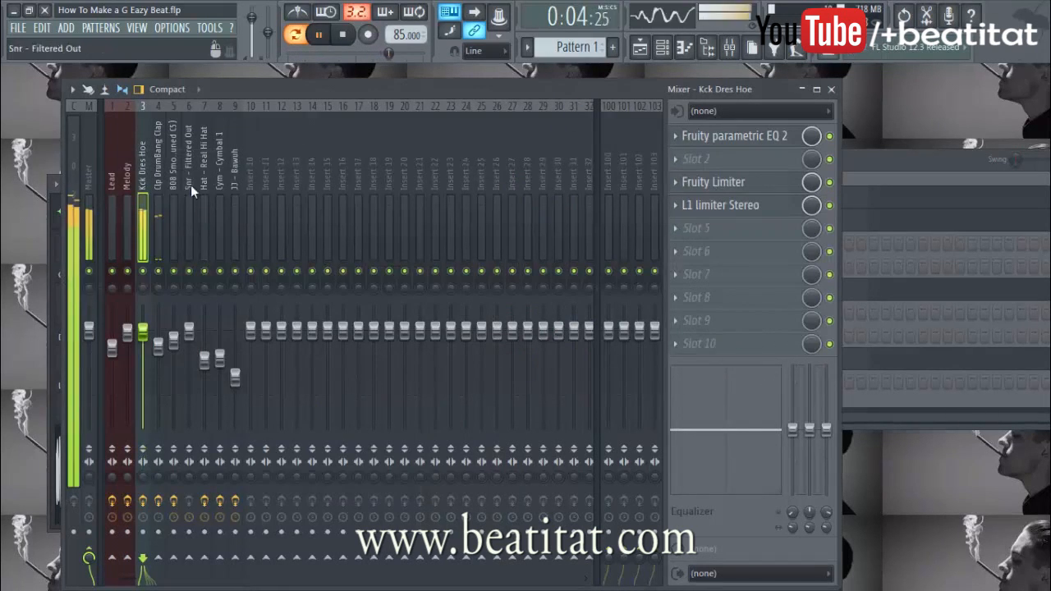
{"action": "left_click", "coordinate": [739, 136]}
{"action": "left_click_drag", "start_coordinate": [188, 266], "coordinate": [183, 274]}
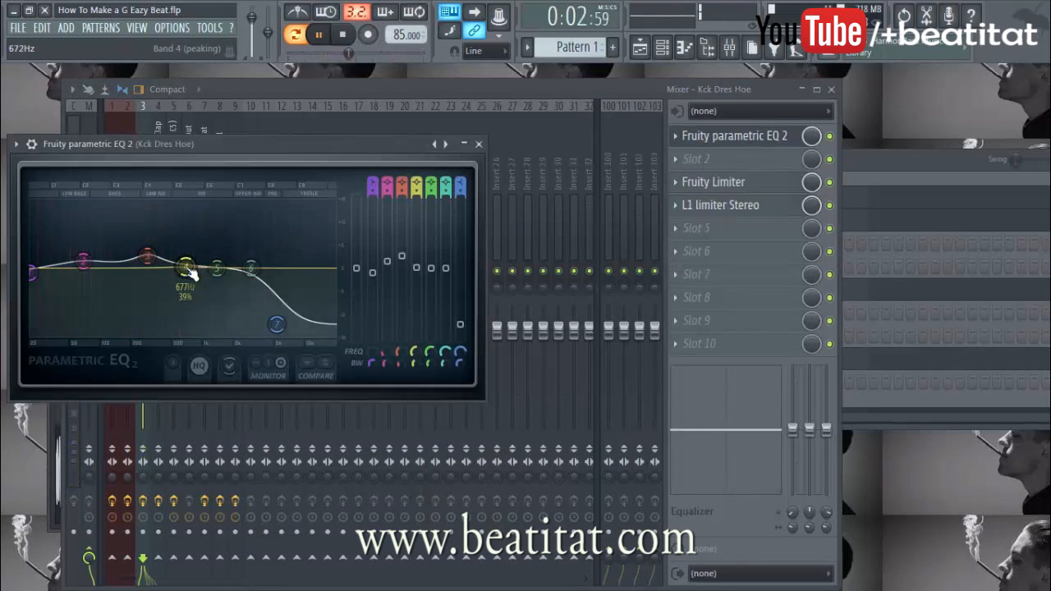
{"action": "left_click_drag", "start_coordinate": [83, 261], "coordinate": [70, 264]}
{"action": "left_click_drag", "start_coordinate": [257, 286], "coordinate": [202, 282]}
{"action": "left_click_drag", "start_coordinate": [277, 324], "coordinate": [252, 335]}
Turn band 7 of the kick EQ into a low pass, then stop playback and close the mixer
{"action": "mouse_move", "coordinate": [459, 184]}
{"action": "left_mouse_down"}
{"action": "mouse_move", "coordinate": [459, 217]}
{"action": "mouse_move", "coordinate": [459, 183]}
{"action": "left_mouse_up"}
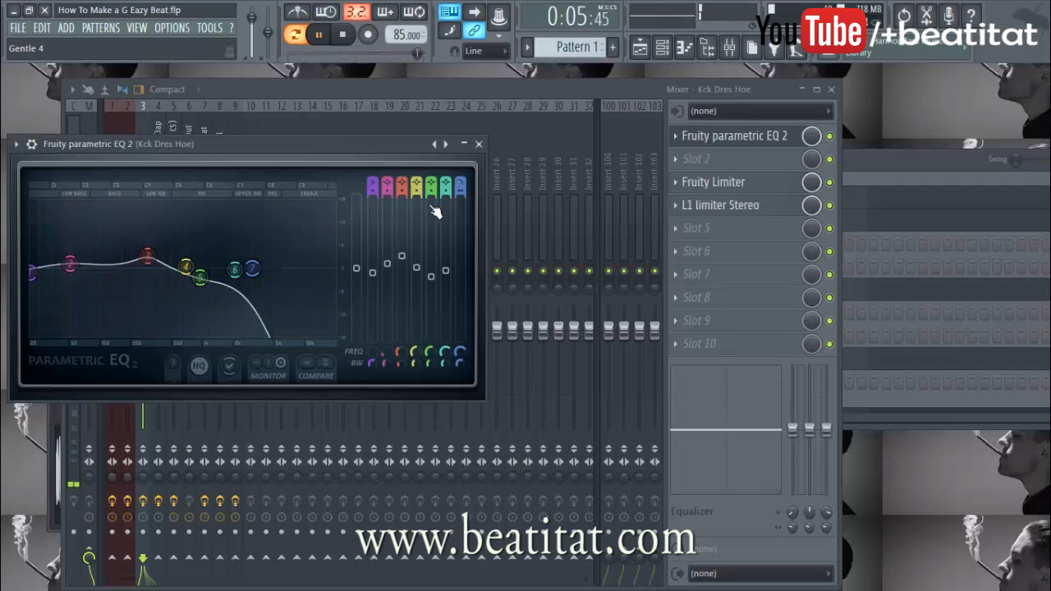
{"action": "left_click", "coordinate": [479, 145]}
{"action": "left_click", "coordinate": [162, 247]}
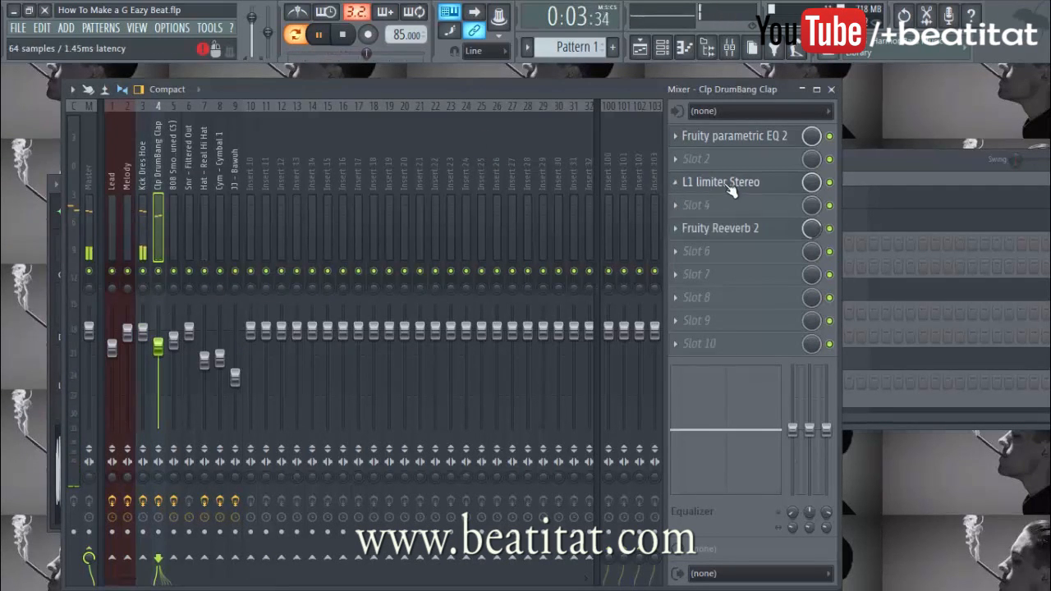
{"action": "key", "text": "space"}
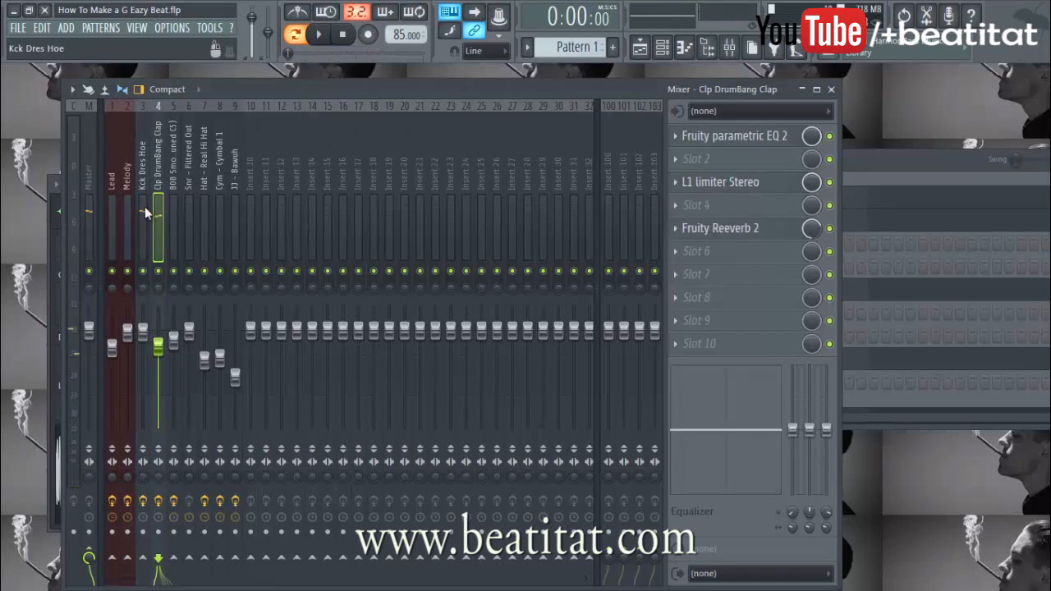
{"action": "key", "text": "F9"}
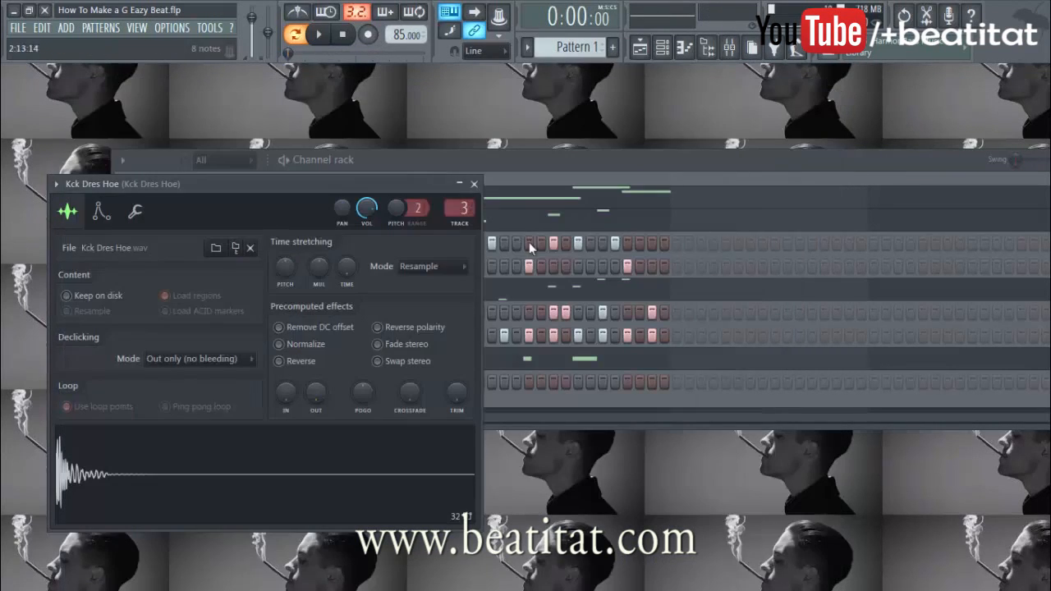
Check the 808 Smooth channel's miscellaneous and sample settings tabs
{"action": "left_click", "coordinate": [474, 184]}
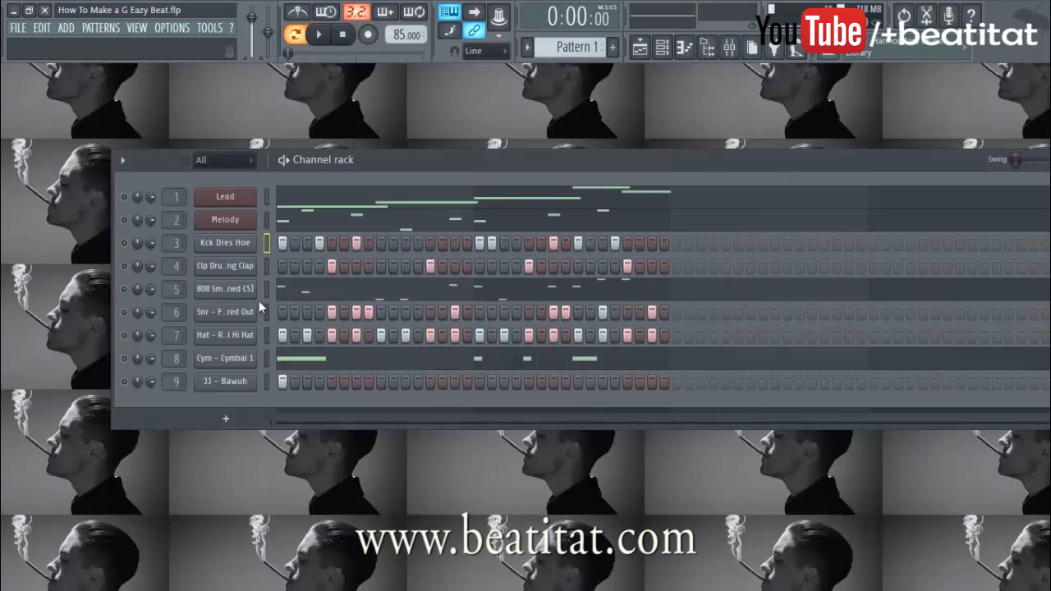
{"action": "left_click", "coordinate": [316, 292]}
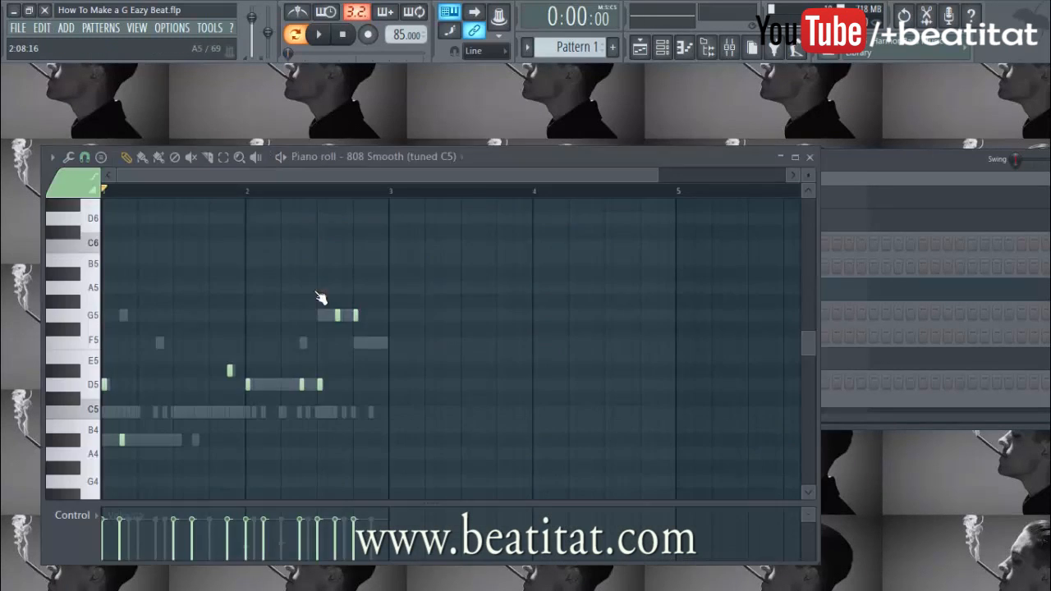
{"action": "left_click", "coordinate": [894, 163]}
{"action": "left_click", "coordinate": [232, 295]}
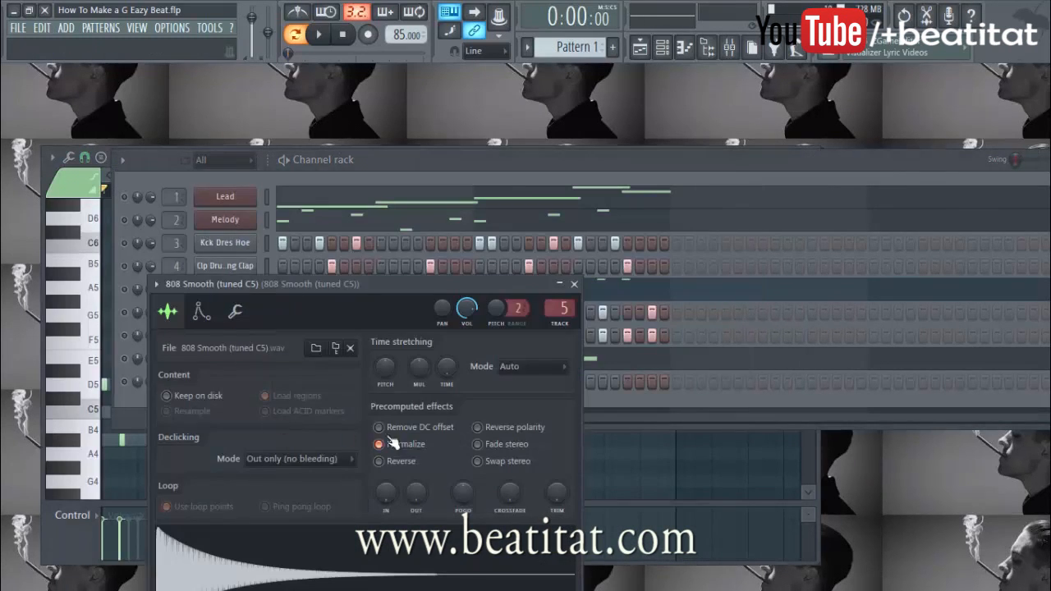
{"action": "left_click", "coordinate": [235, 311]}
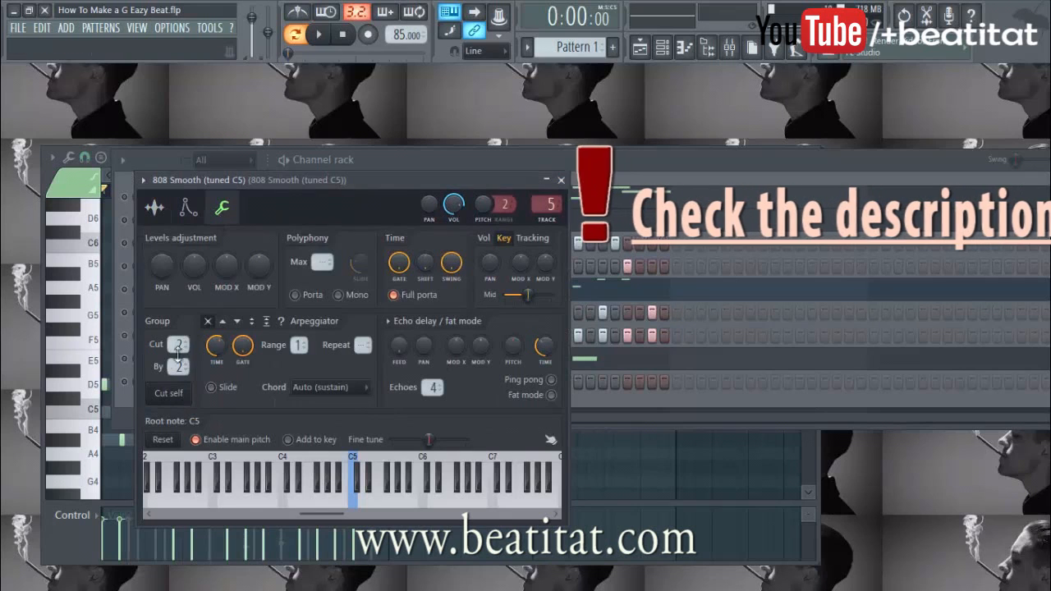
{"action": "left_click", "coordinate": [154, 208]}
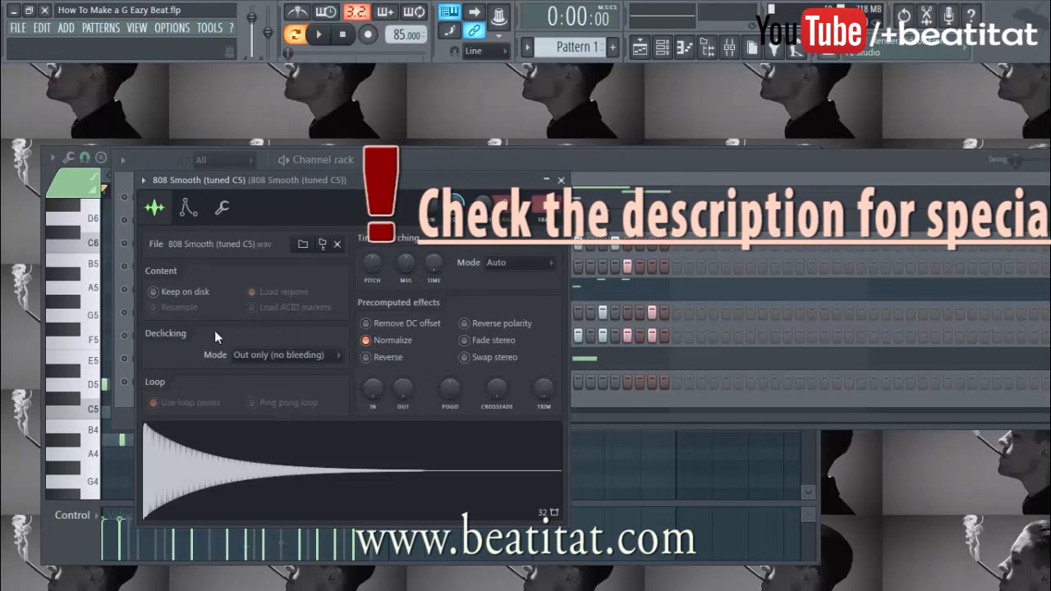
{"action": "left_click", "coordinate": [560, 180]}
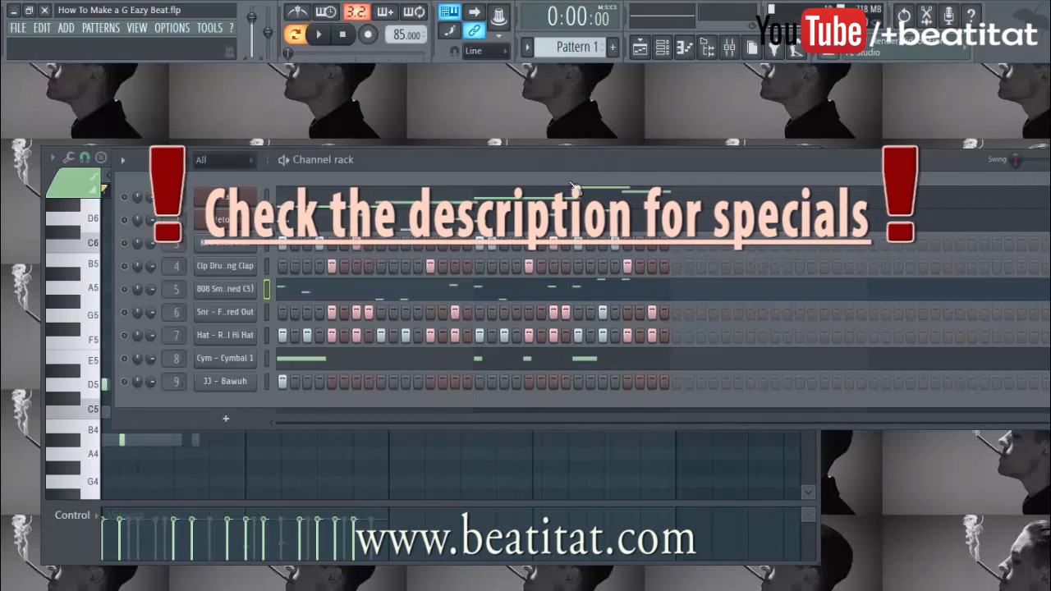
Open the 808 Smooth piano roll from the channel's menu
{"action": "right_click", "coordinate": [197, 289]}
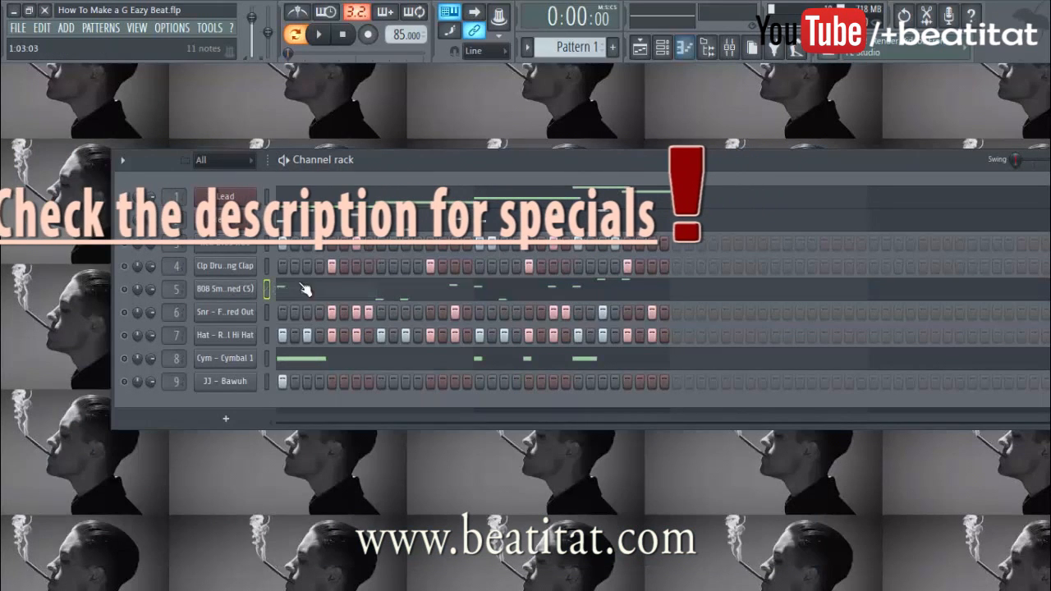
{"action": "right_click", "coordinate": [219, 292]}
{"action": "left_click", "coordinate": [289, 290]}
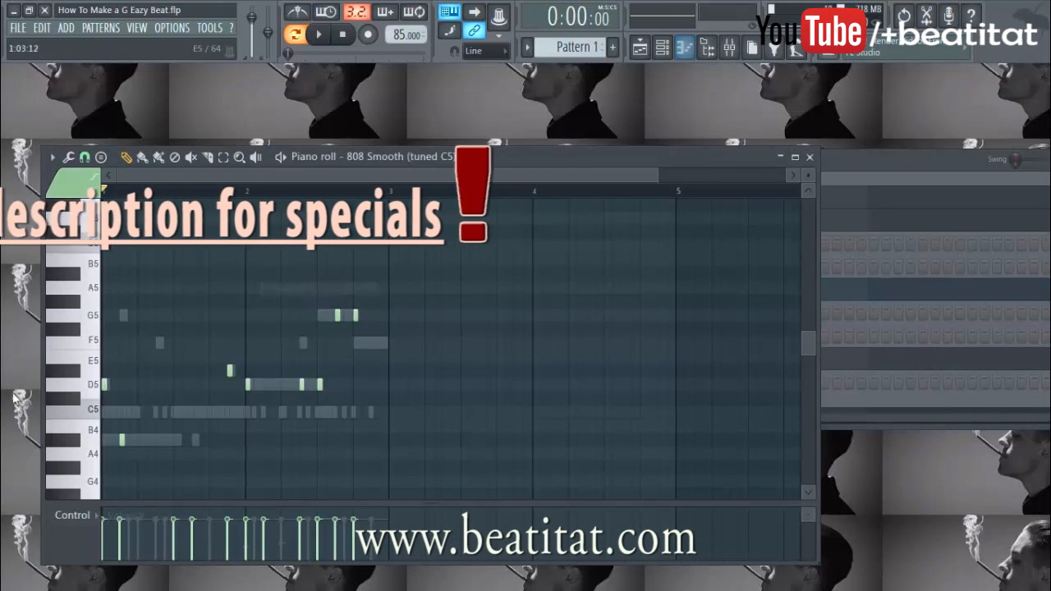
Add a long A#4 note to the 808, delete it again, and preview the pattern
{"action": "left_click_drag", "start_coordinate": [171, 176], "coordinate": [141, 175]}
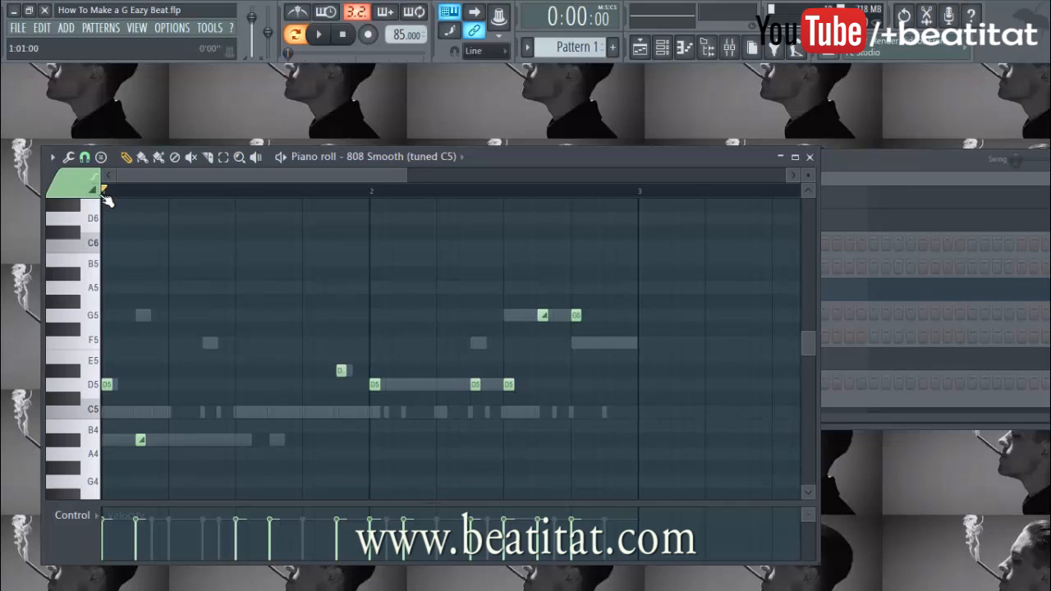
{"action": "left_click", "coordinate": [194, 441]}
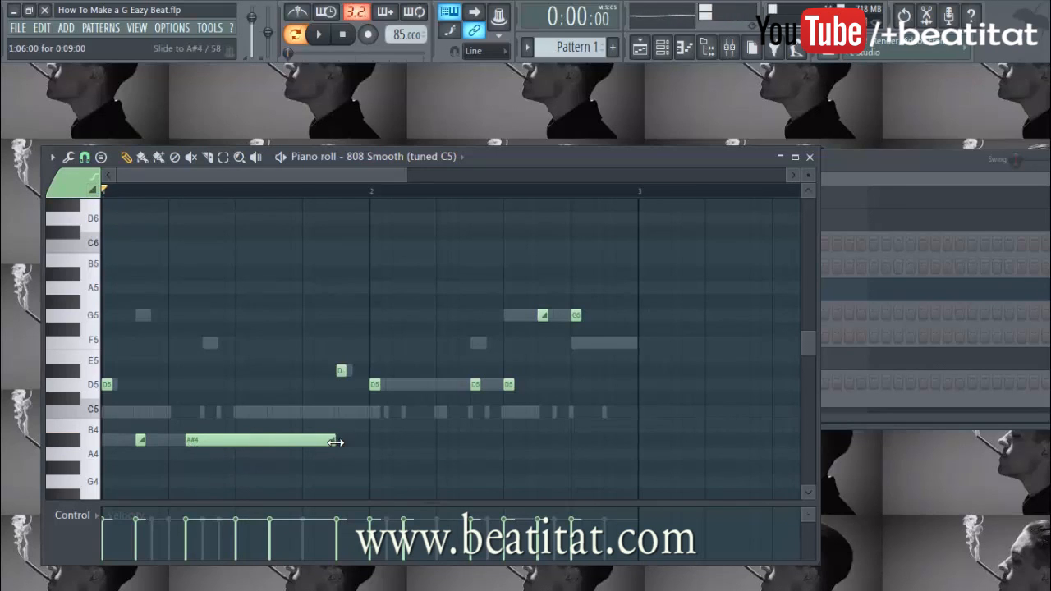
{"action": "right_click", "coordinate": [207, 444]}
{"action": "key", "text": "space"}
{"action": "key", "text": "space"}
{"action": "key", "text": "space"}
{"action": "key", "text": "space"}
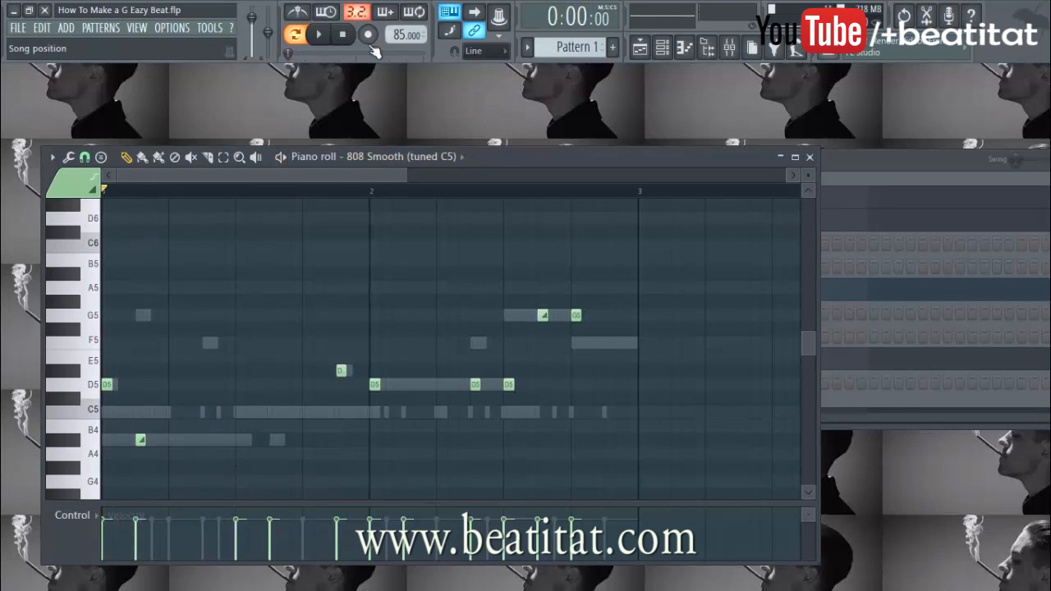
{"action": "left_click", "coordinate": [343, 35]}
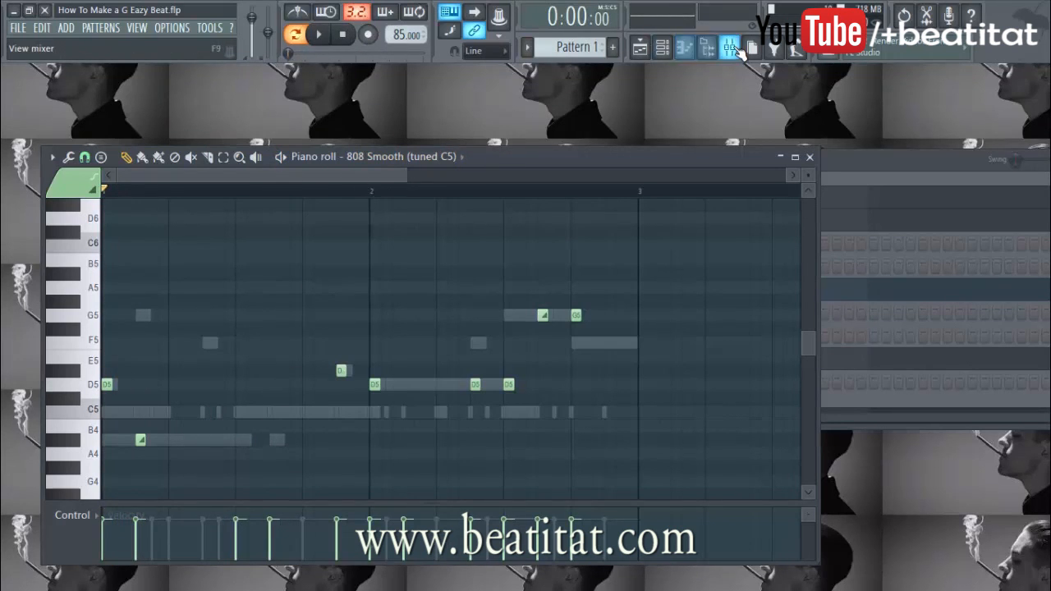
Play the 808 Smooth pattern and open Fruity Fast Dist on its mixer insert
{"action": "left_click", "coordinate": [730, 47]}
{"action": "key", "text": "F6"}
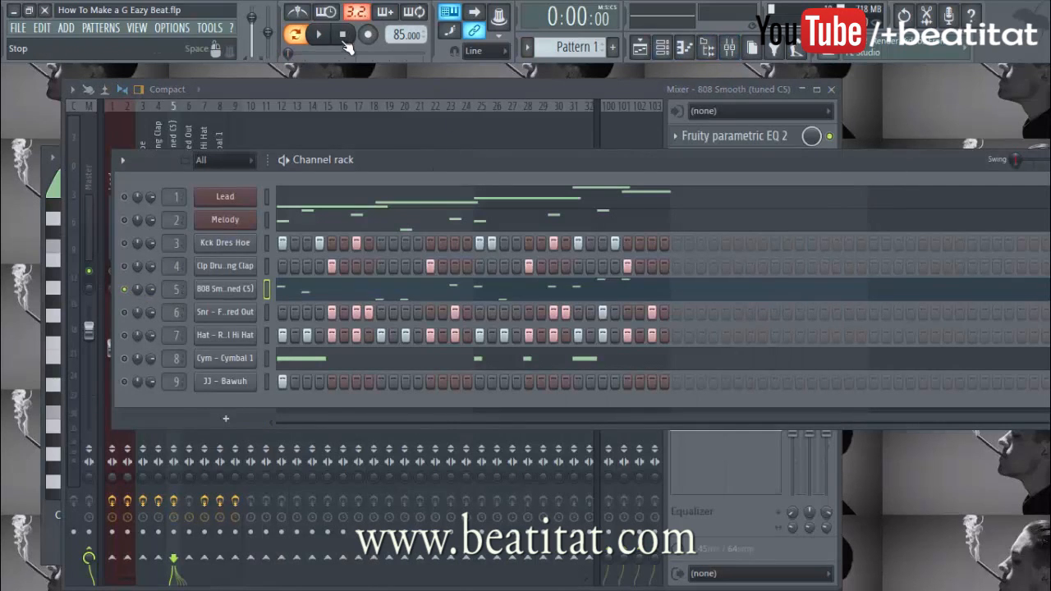
{"action": "left_click", "coordinate": [481, 299]}
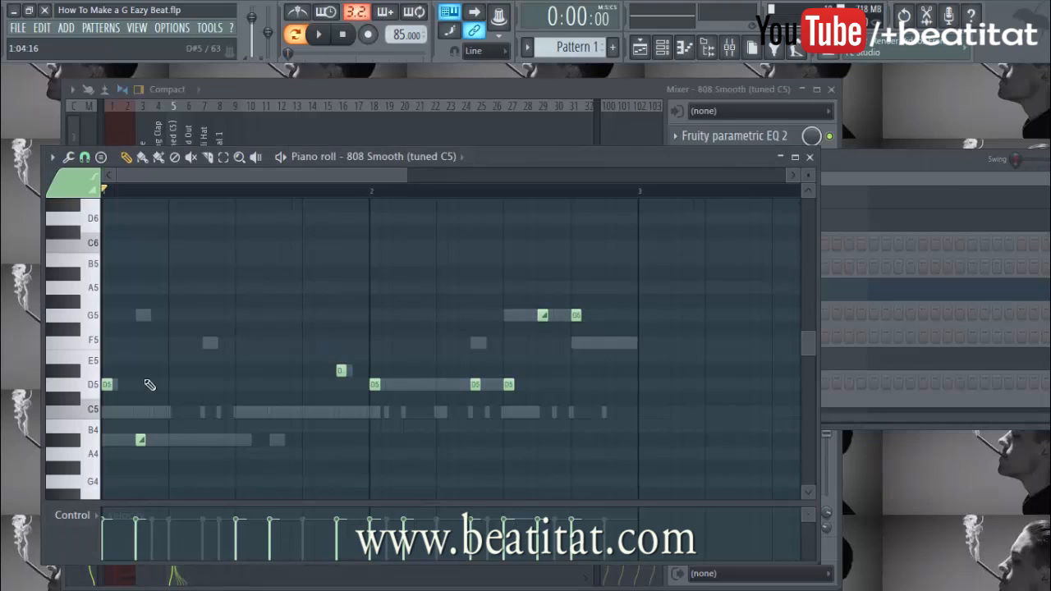
{"action": "key", "text": "space"}
{"action": "scroll", "coordinate": [235, 340], "scroll_direction": "down", "scroll_amount": 4}
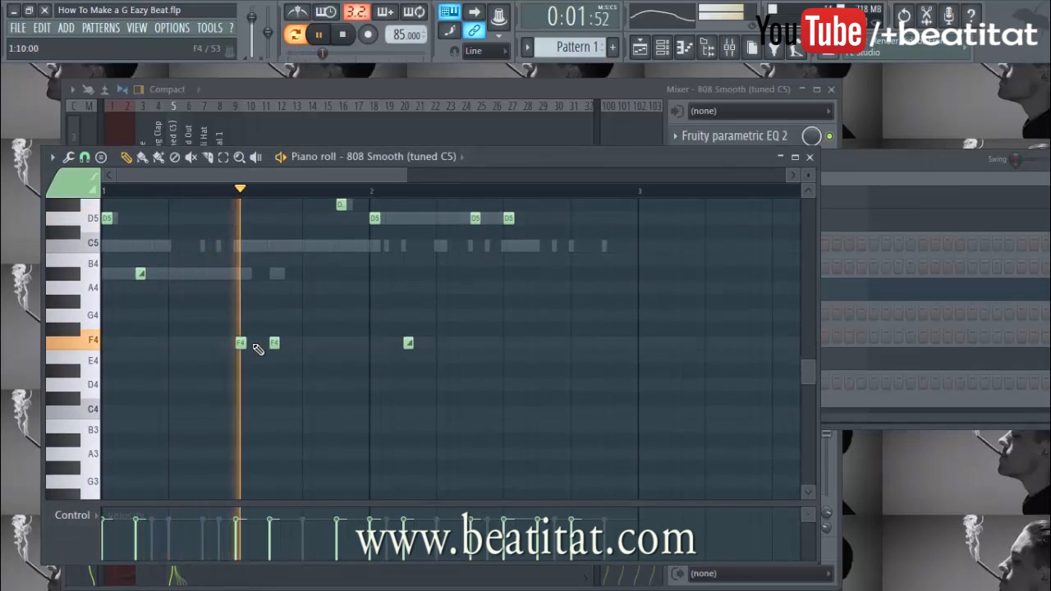
{"action": "scroll", "coordinate": [329, 370], "scroll_direction": "up", "scroll_amount": 2}
{"action": "scroll", "coordinate": [362, 382], "scroll_direction": "up", "scroll_amount": 1}
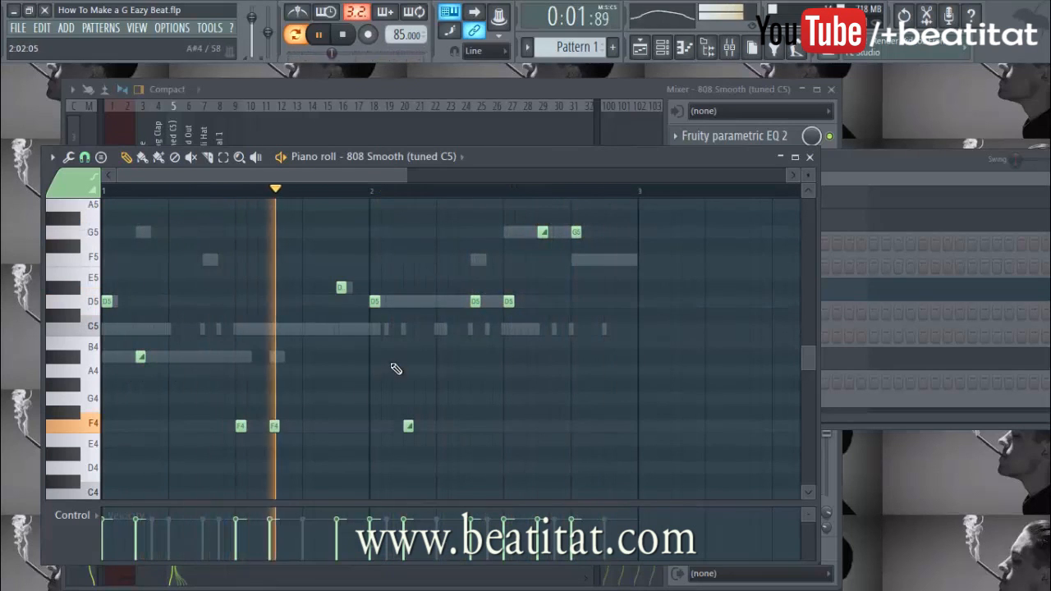
{"action": "left_click", "coordinate": [738, 90]}
{"action": "left_click", "coordinate": [740, 181]}
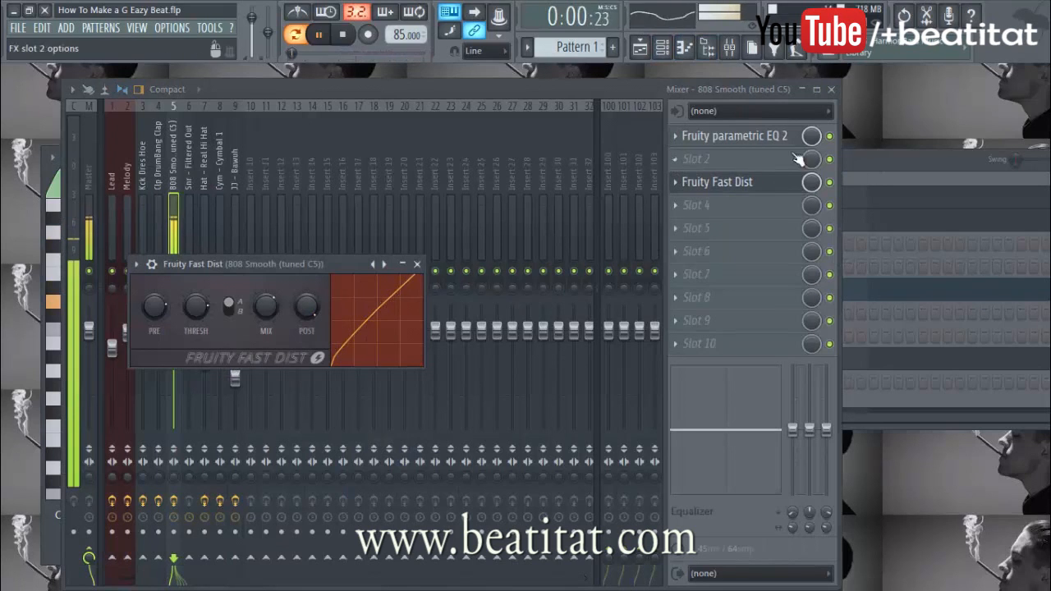
Tune the 808's Fruity Fast Dist with more pre-amp drive, type B and higher post gain
{"action": "left_click", "coordinate": [739, 136]}
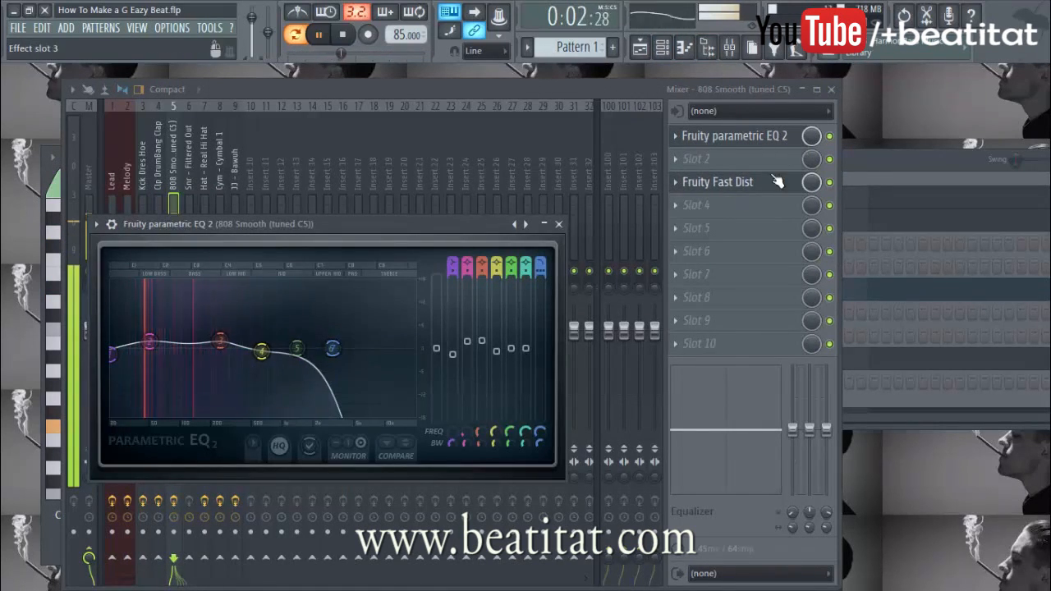
{"action": "left_click", "coordinate": [768, 182]}
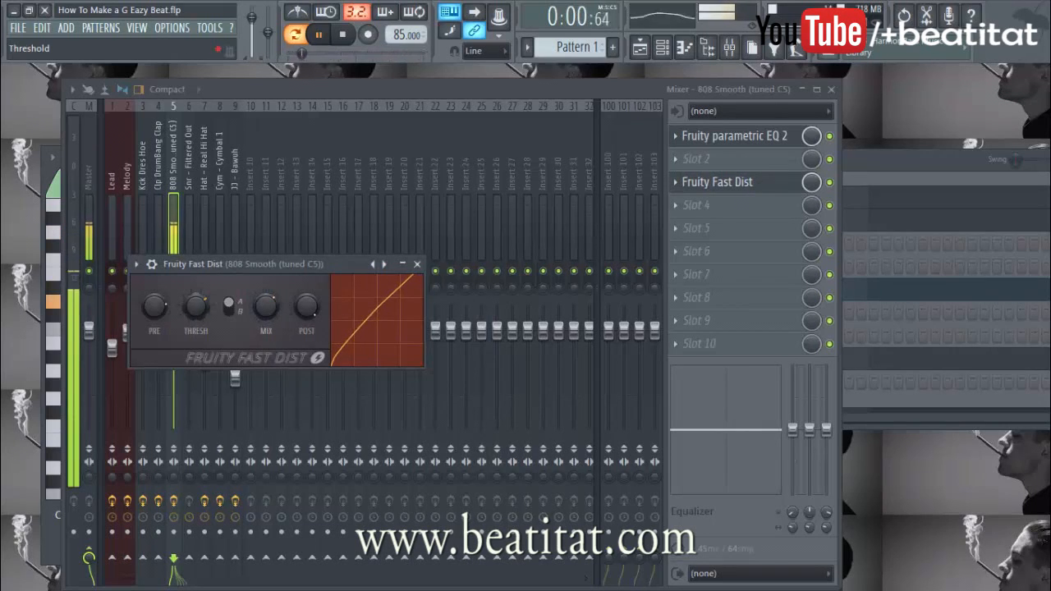
{"action": "mouse_move", "coordinate": [158, 310]}
{"action": "left_mouse_down"}
{"action": "mouse_move", "coordinate": [158, 293]}
{"action": "mouse_move", "coordinate": [157, 322]}
{"action": "left_mouse_up"}
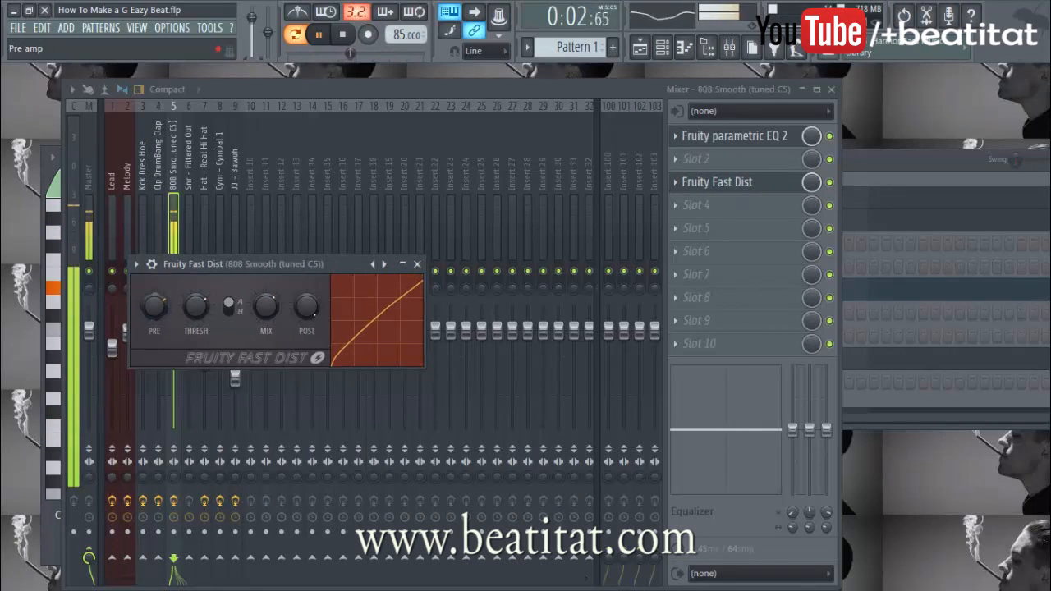
{"action": "left_click_drag", "start_coordinate": [306, 306], "coordinate": [306, 326]}
{"action": "mouse_move", "coordinate": [149, 315]}
{"action": "left_mouse_down"}
{"action": "mouse_move", "coordinate": [149, 290]}
{"action": "mouse_move", "coordinate": [158, 315]}
{"action": "left_mouse_up"}
{"action": "left_click_drag", "start_coordinate": [298, 316], "coordinate": [298, 309]}
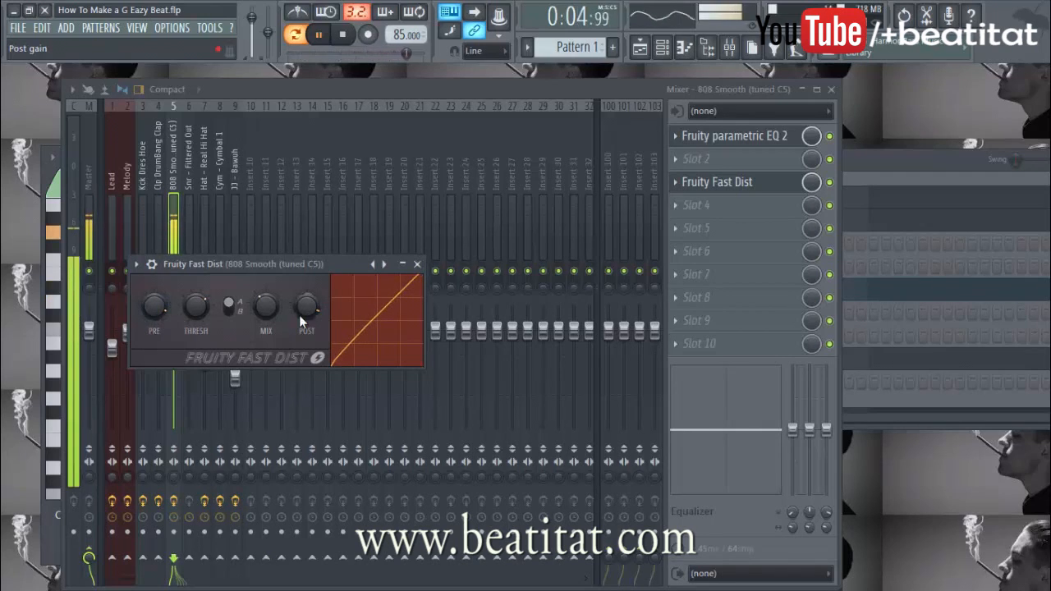
{"action": "left_click", "coordinate": [230, 308]}
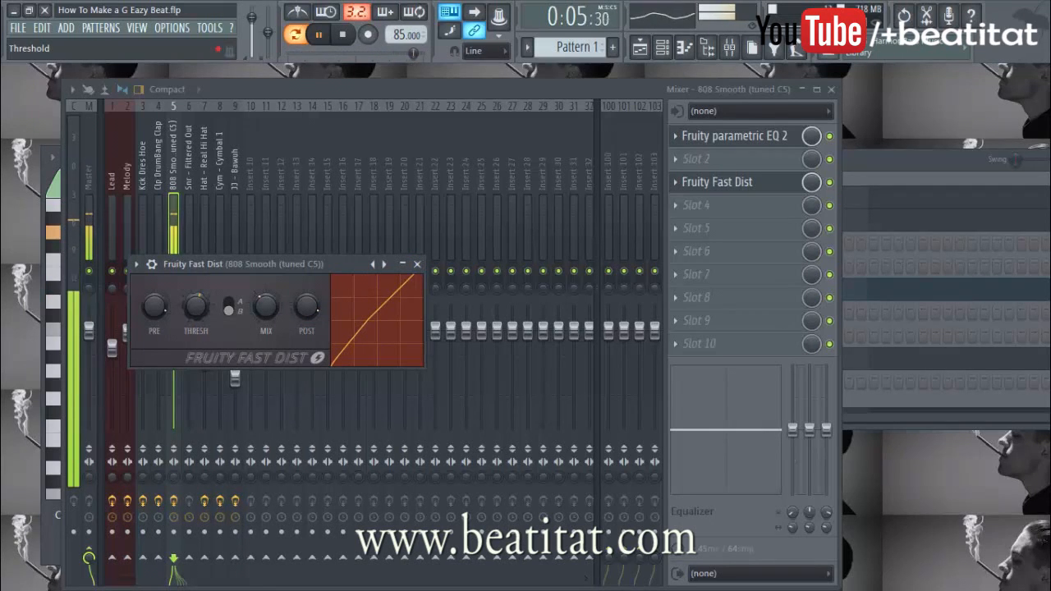
{"action": "left_click_drag", "start_coordinate": [313, 301], "coordinate": [313, 290]}
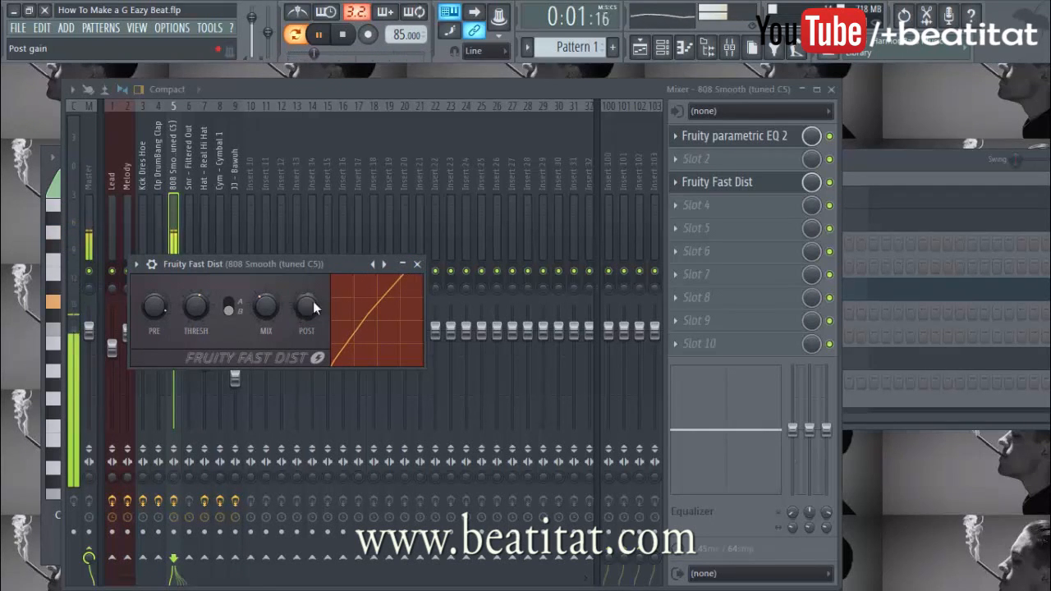
Close the 808's distortion and EQ windows and stop playback
{"action": "left_click", "coordinate": [418, 265]}
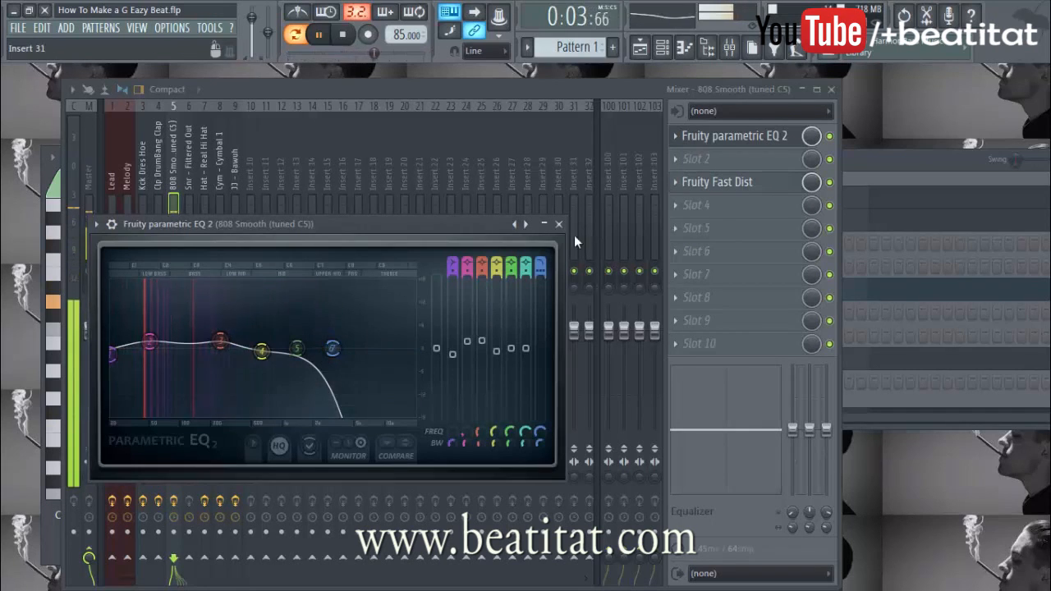
{"action": "left_click", "coordinate": [550, 224]}
{"action": "key", "text": "space"}
{"action": "left_click", "coordinate": [909, 164]}
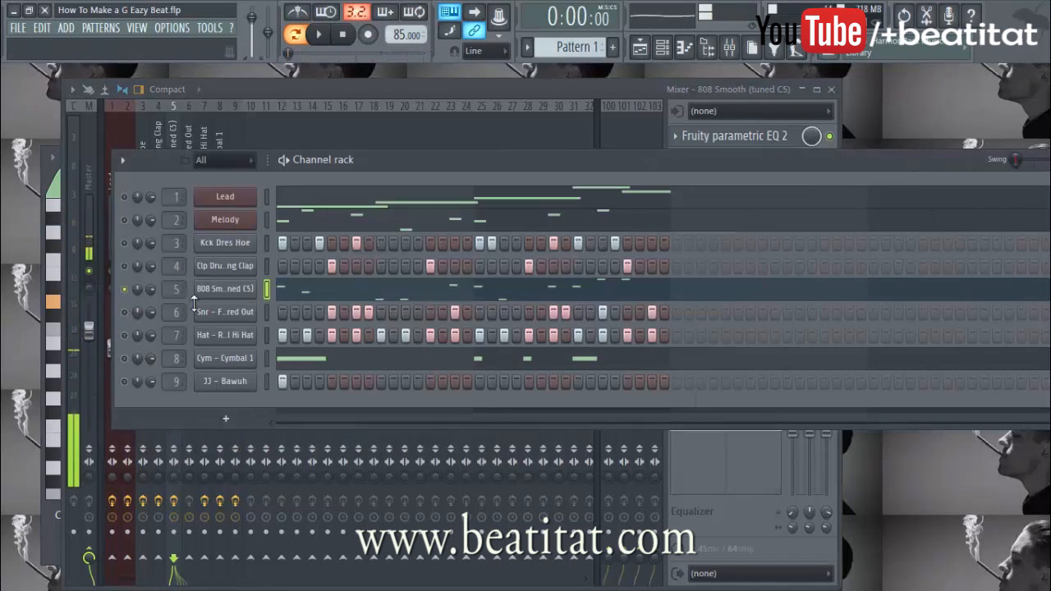
Unmute the Snr – Filtered Out channel, audition it, and view its sample settings
{"action": "left_click", "coordinate": [125, 313]}
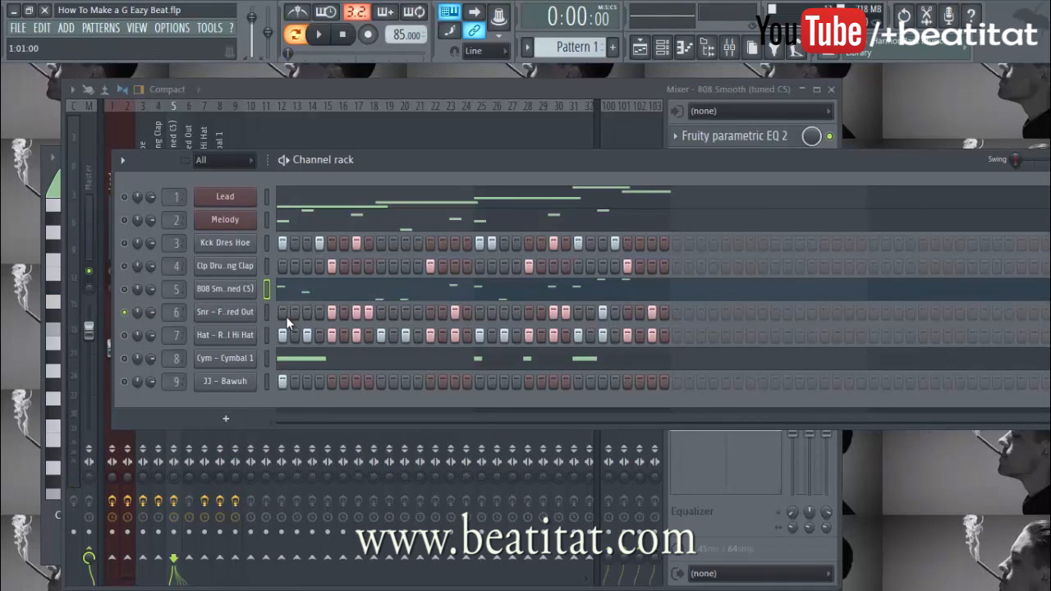
{"action": "key", "text": "space"}
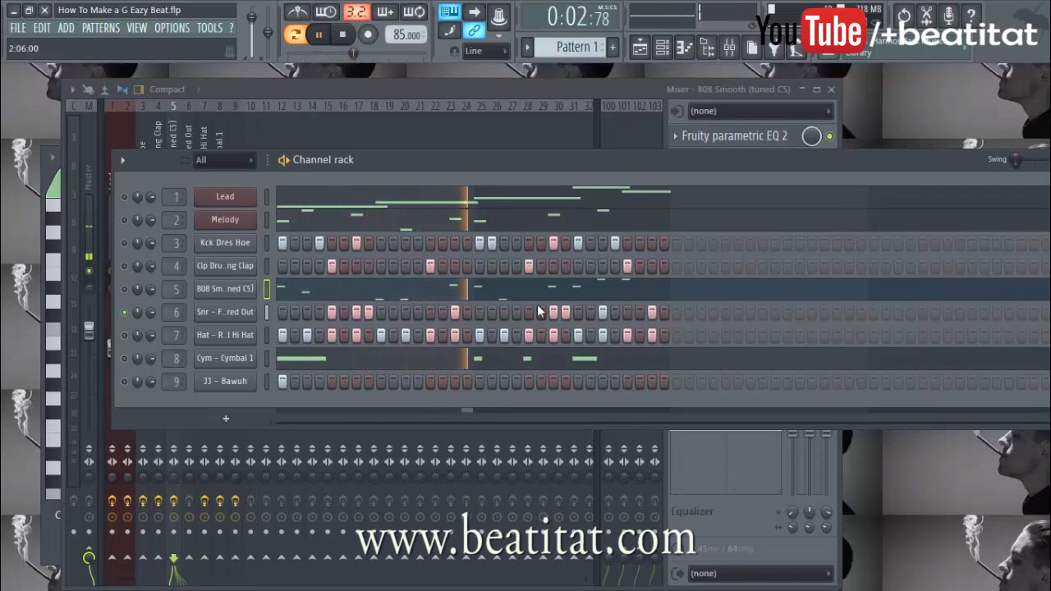
{"action": "key", "text": "space"}
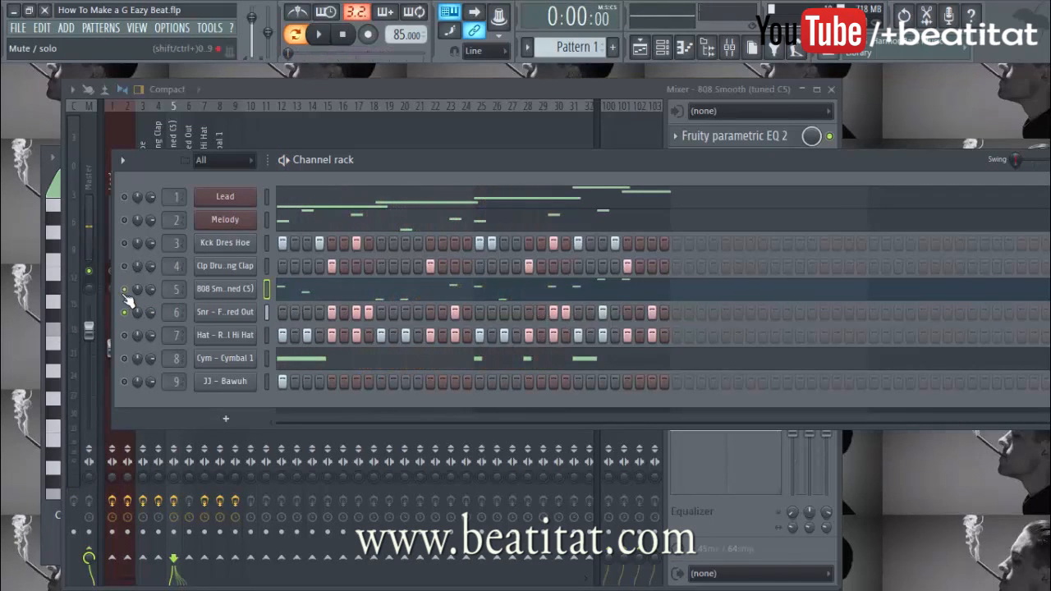
{"action": "left_click", "coordinate": [208, 312]}
{"action": "key", "text": "space"}
{"action": "left_click", "coordinate": [644, 167]}
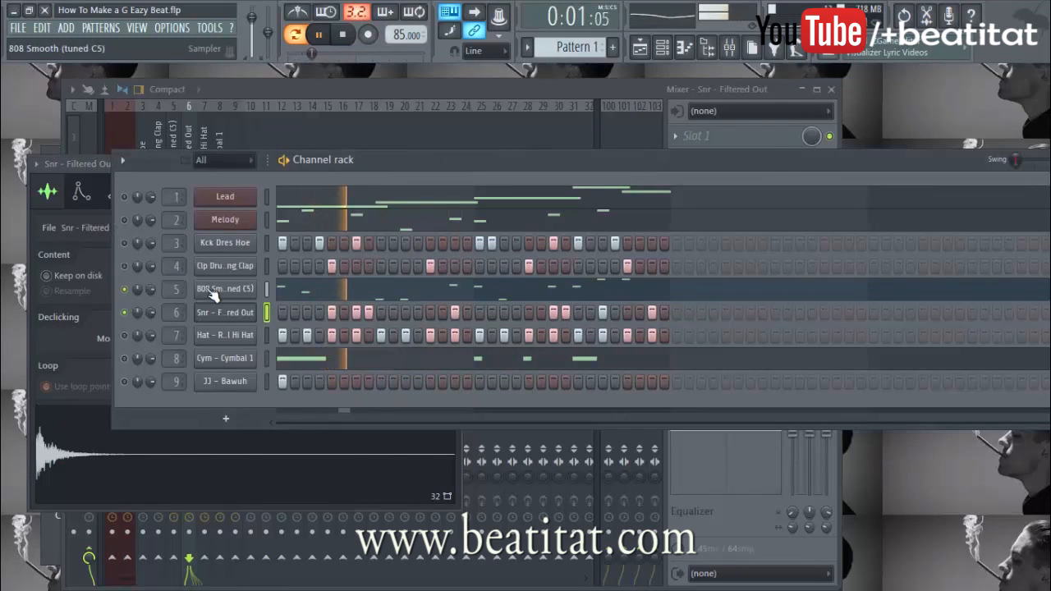
Unmute the clap and kick channels and stop playback after checking them
{"action": "left_click", "coordinate": [125, 267]}
{"action": "left_click", "coordinate": [125, 244]}
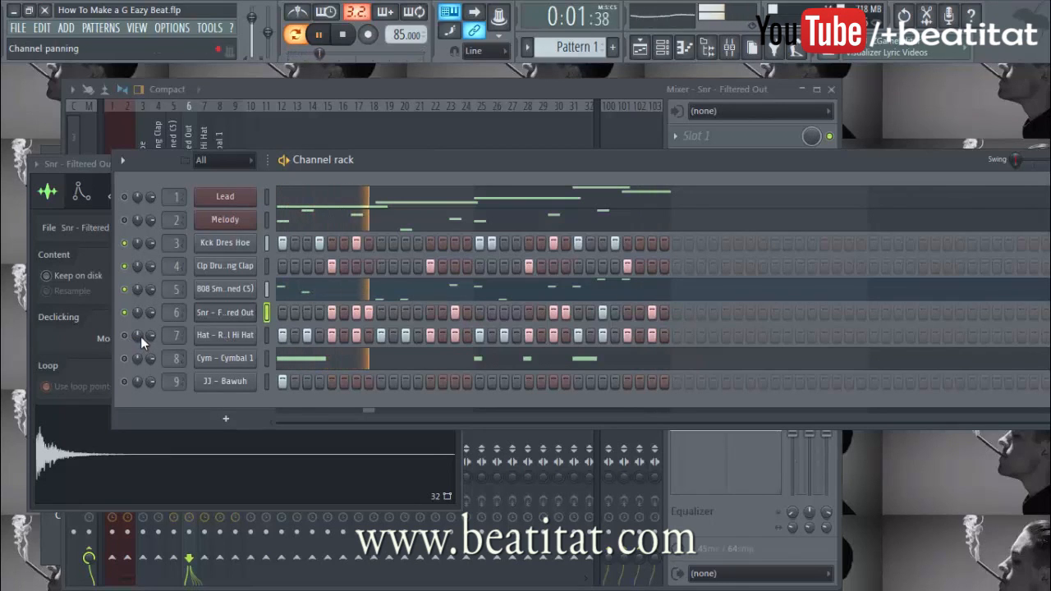
{"action": "key", "text": "space"}
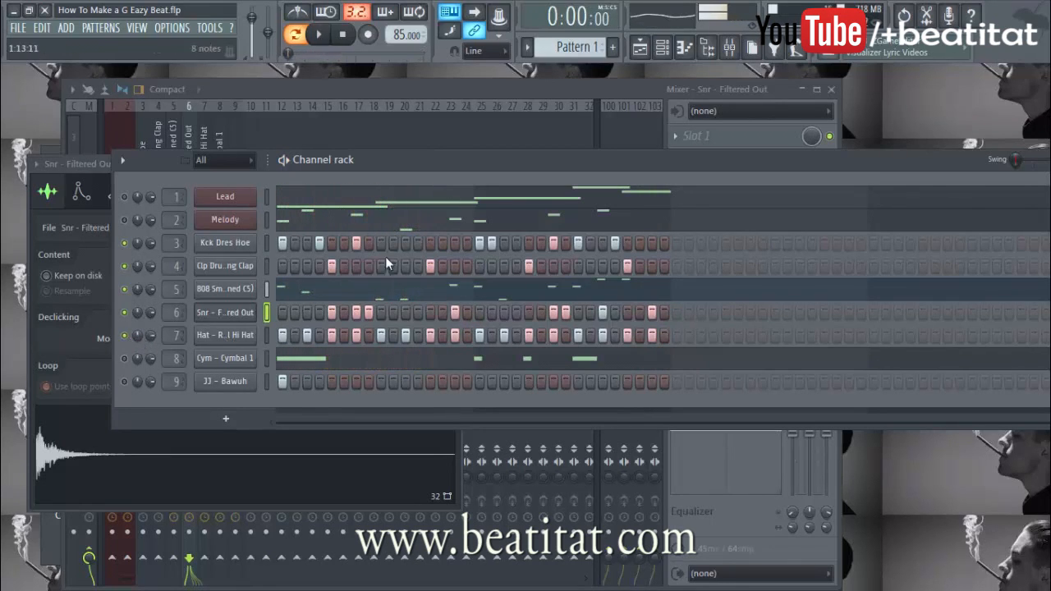
{"action": "left_click", "coordinate": [452, 90]}
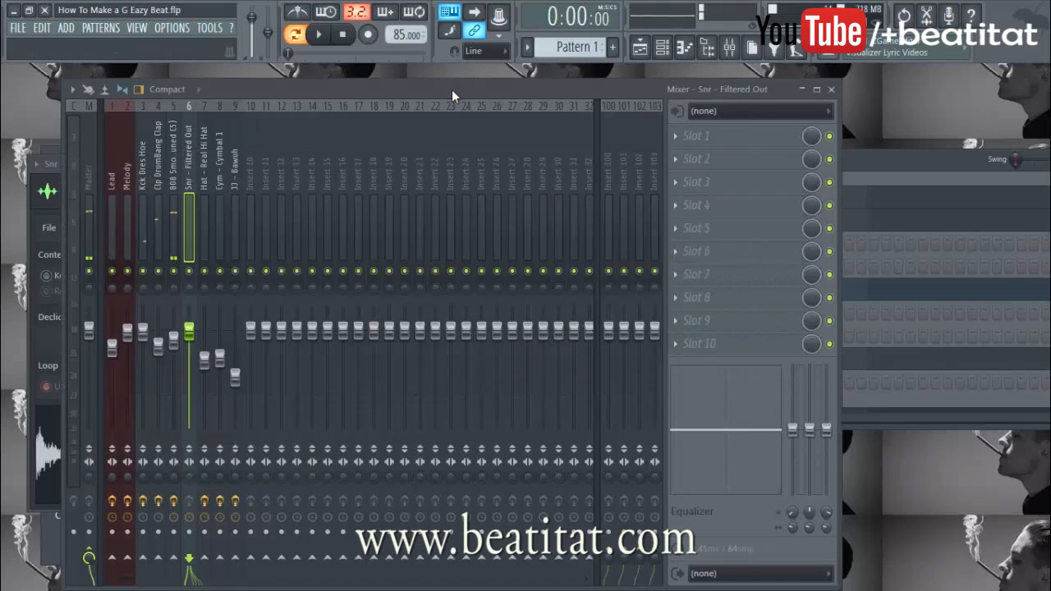
Inspect the hi-hat channel's envelope and sample settings
{"action": "left_click", "coordinate": [888, 154]}
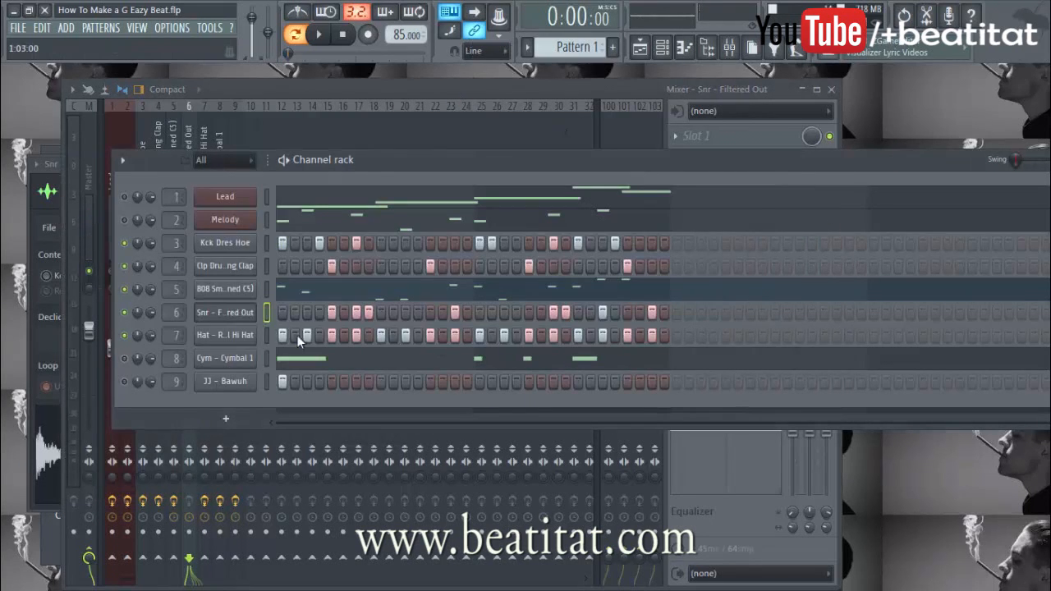
{"action": "left_click", "coordinate": [225, 335]}
{"action": "left_click", "coordinate": [101, 211]}
{"action": "left_click", "coordinate": [68, 212]}
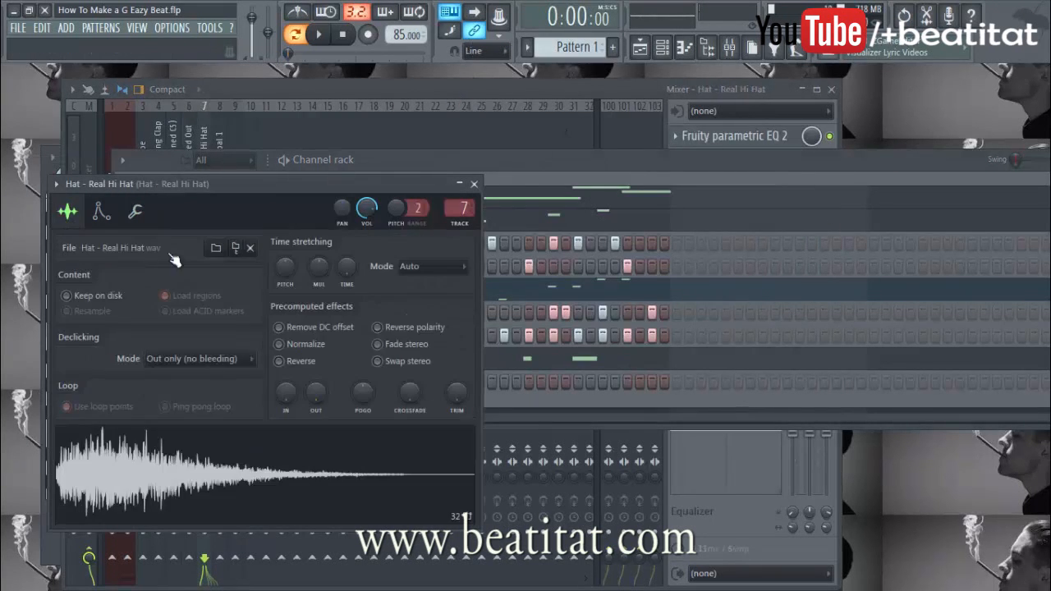
Remove one step from the JJ – Bawuh pattern and play it with the mixer in view
{"action": "key", "text": "F6"}
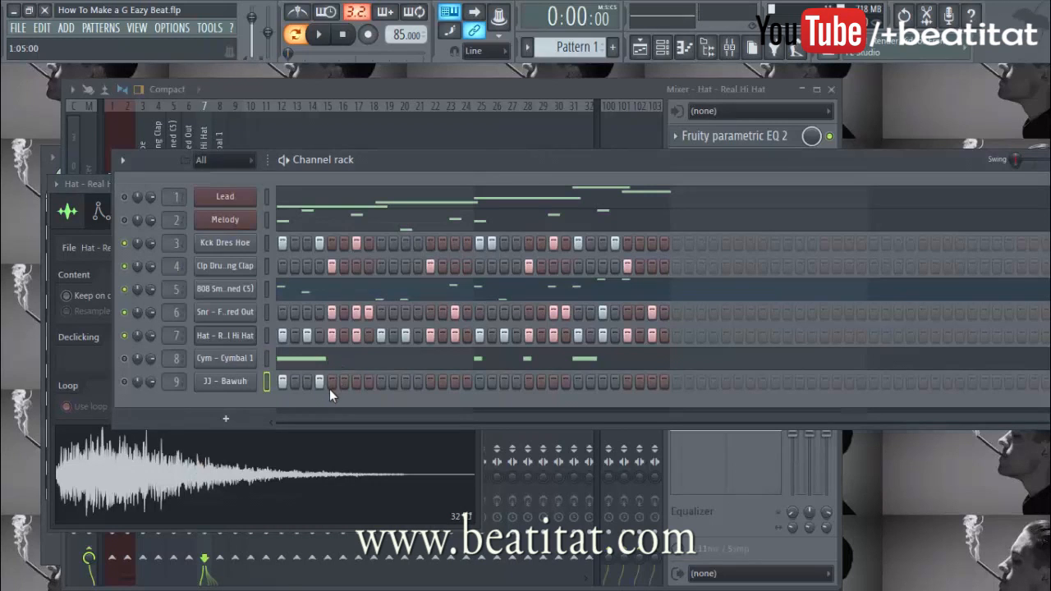
{"action": "left_click", "coordinate": [324, 386]}
{"action": "key", "text": "space"}
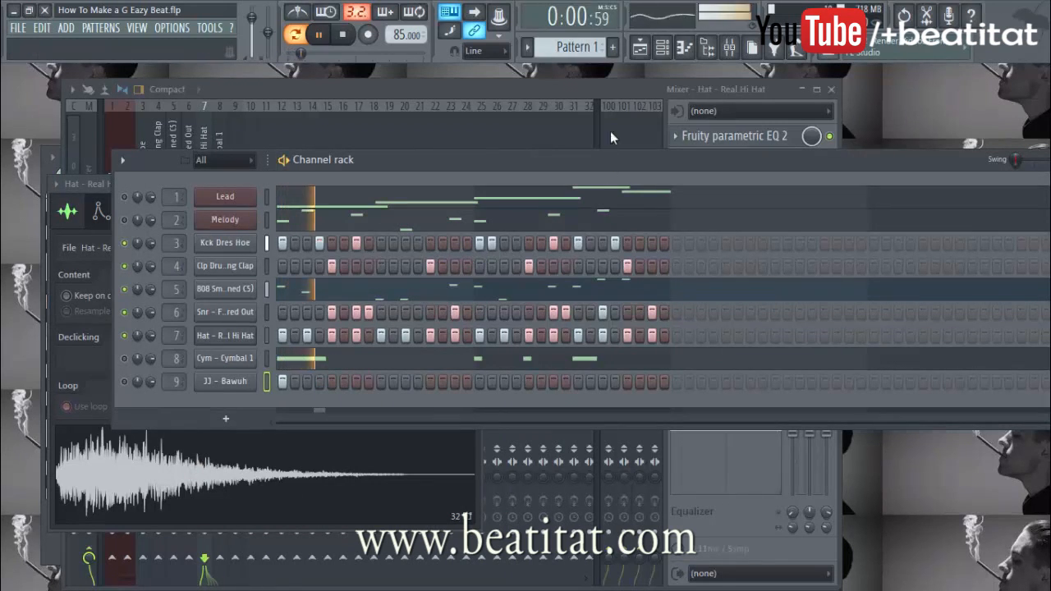
{"action": "left_click", "coordinate": [531, 90]}
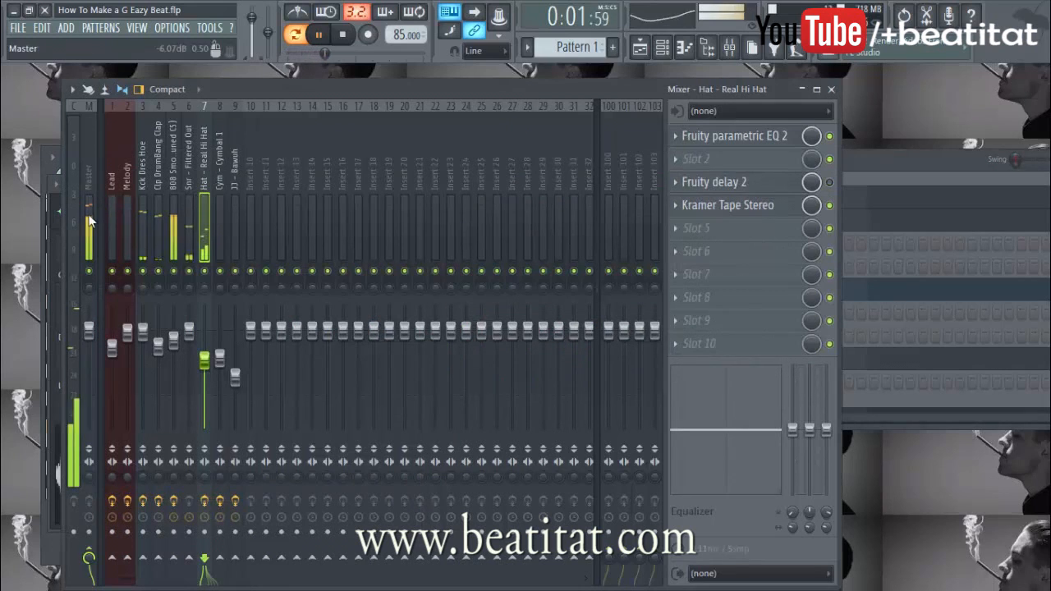
Bypass the hi-hat's Kramer Tape Stereo, comparing playback with and without it
{"action": "left_click", "coordinate": [739, 206]}
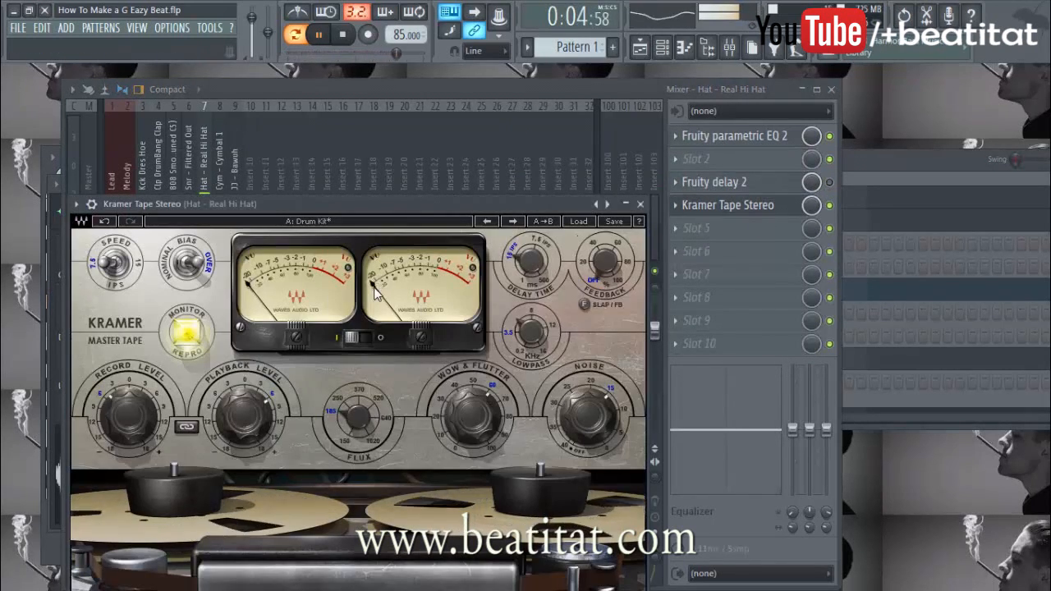
{"action": "key", "text": "space"}
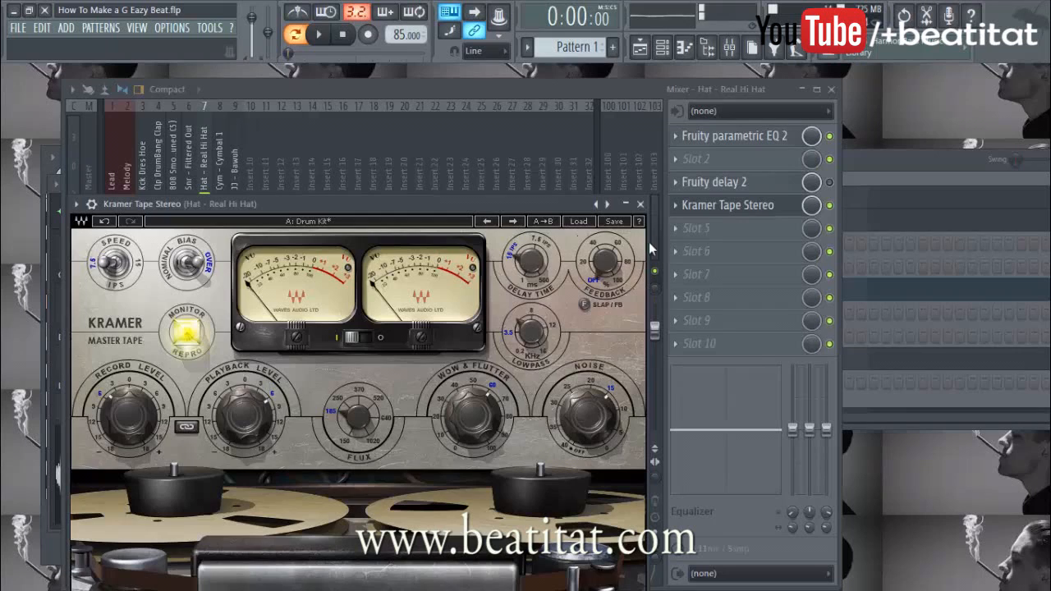
{"action": "left_click", "coordinate": [641, 204]}
{"action": "key", "text": "space"}
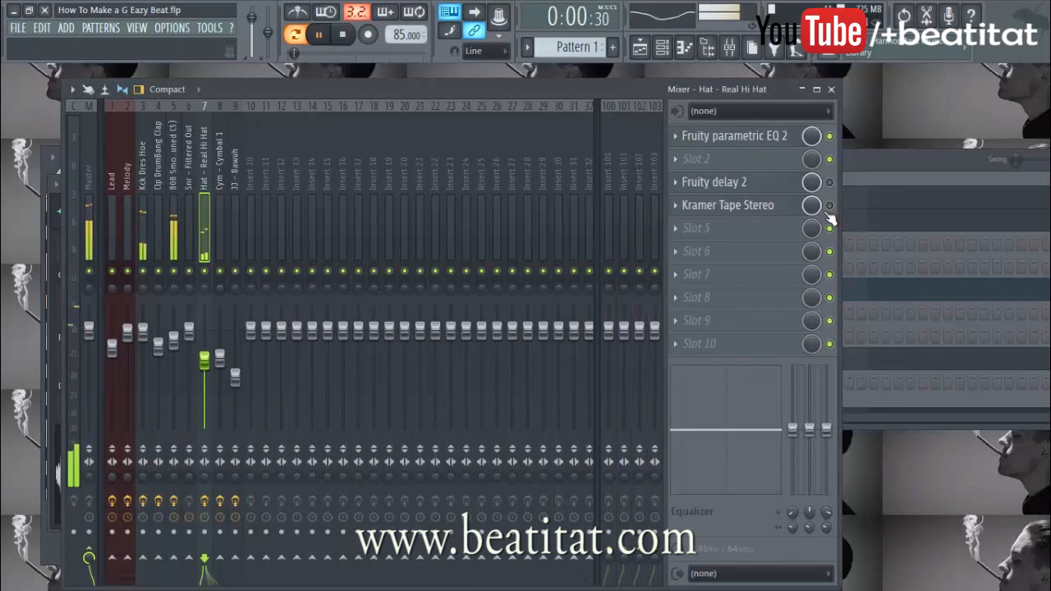
{"action": "left_click", "coordinate": [829, 205]}
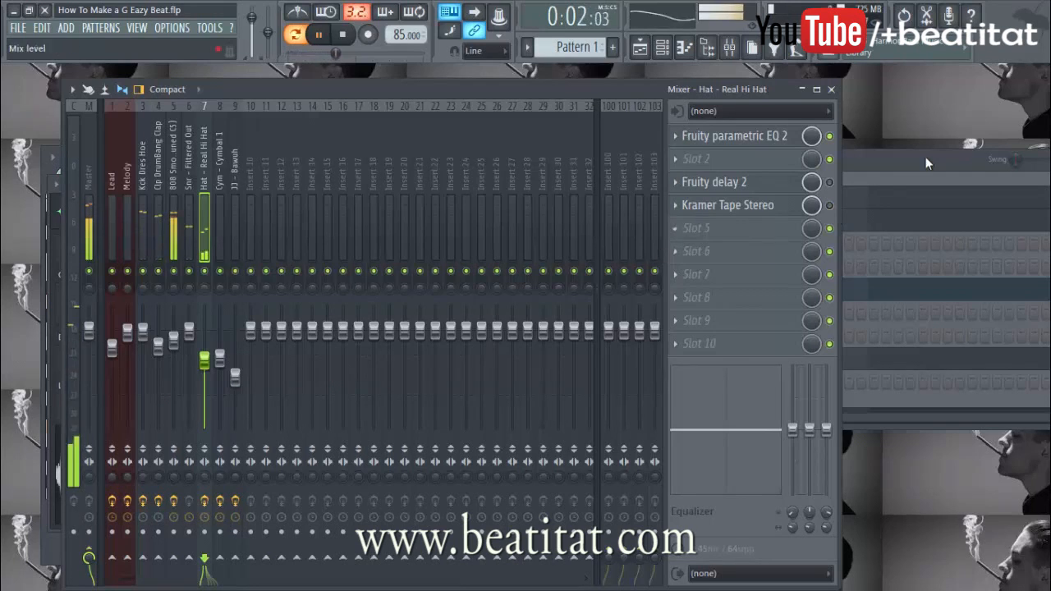
{"action": "key", "text": "F6"}
{"action": "key", "text": "space"}
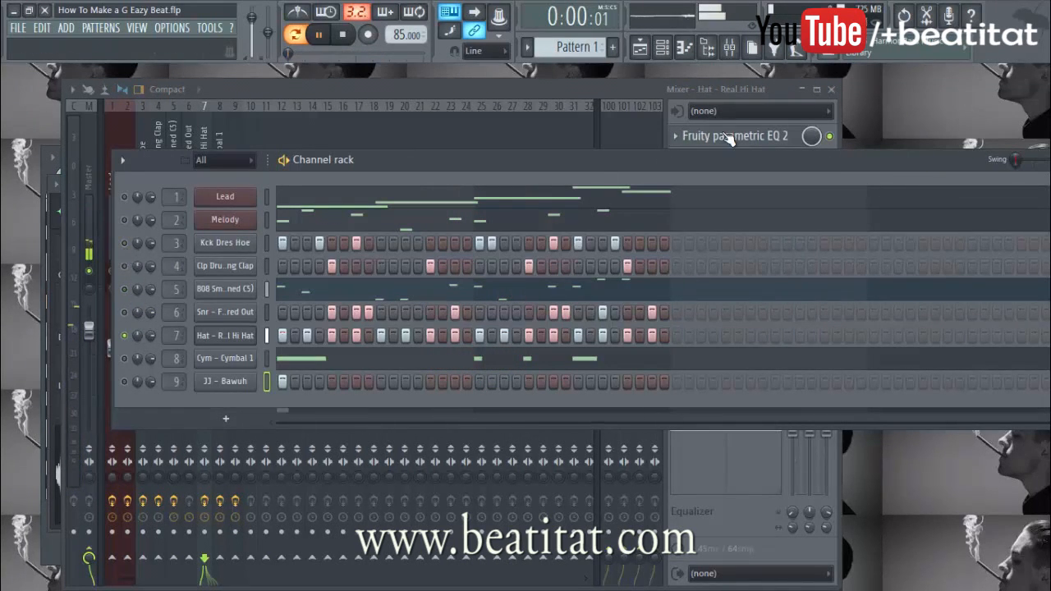
{"action": "key", "text": "space"}
{"action": "key", "text": "F6"}
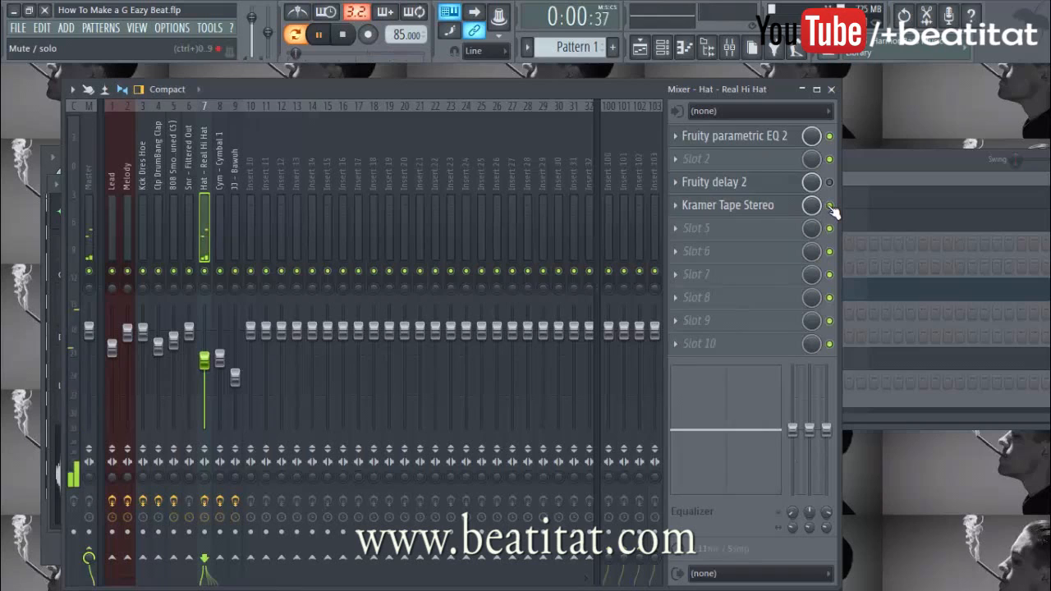
{"action": "key", "text": "space"}
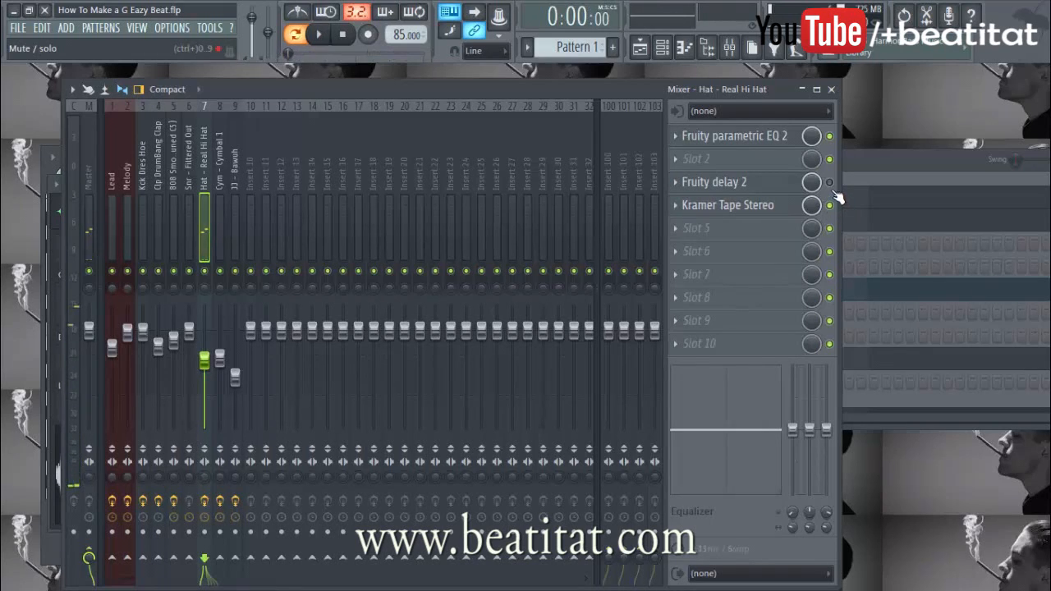
{"action": "key", "text": "space"}
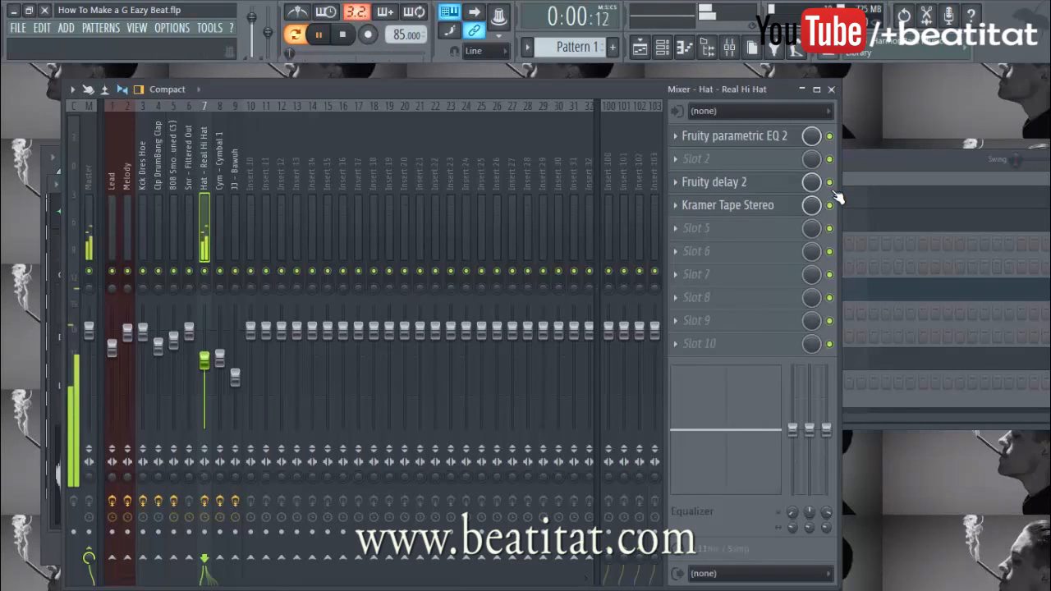
Unmute the kick, clap, 808 and snare channels in the channel rack
{"action": "left_click", "coordinate": [729, 188]}
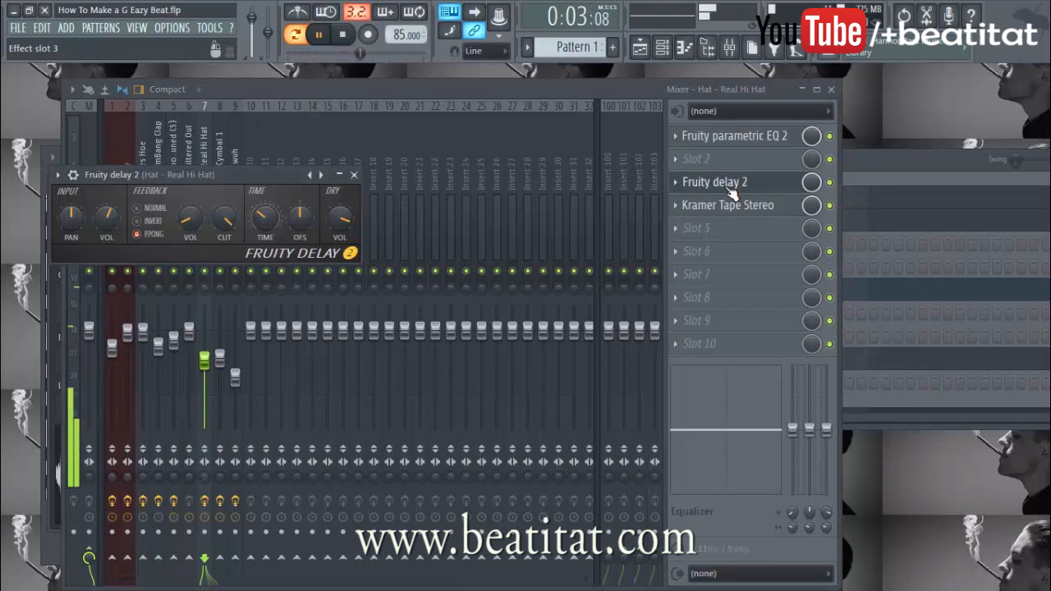
{"action": "key", "text": "F6"}
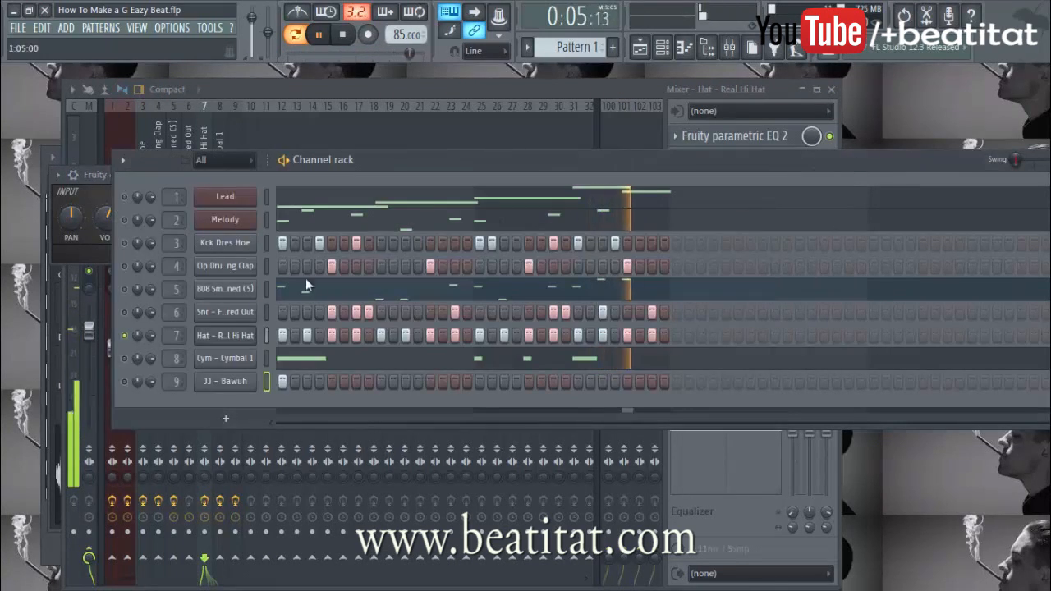
{"action": "left_click", "coordinate": [125, 243]}
{"action": "left_click", "coordinate": [124, 266]}
{"action": "left_click", "coordinate": [124, 290]}
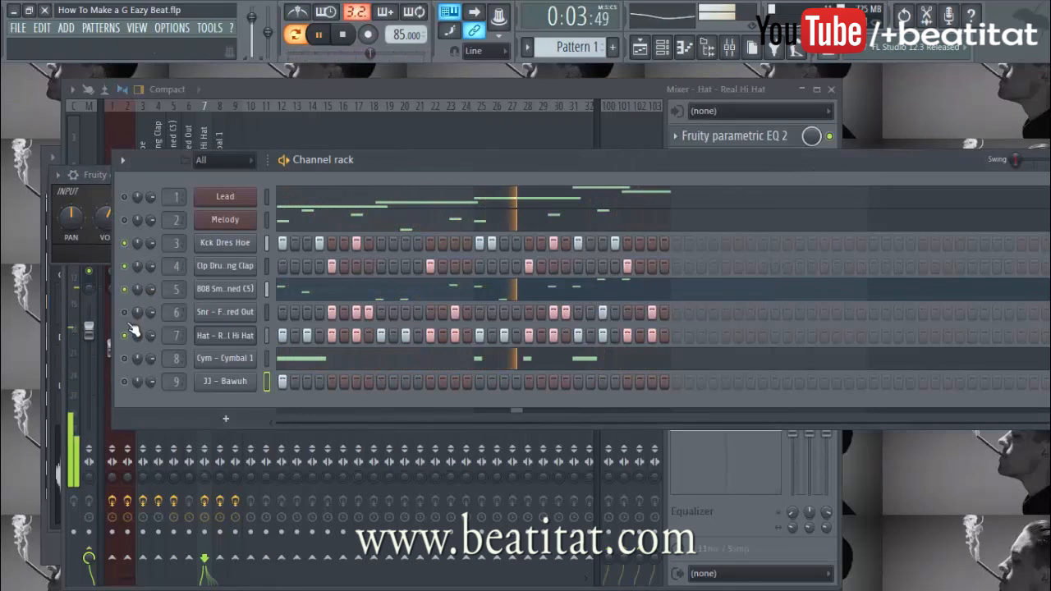
{"action": "left_click", "coordinate": [124, 312]}
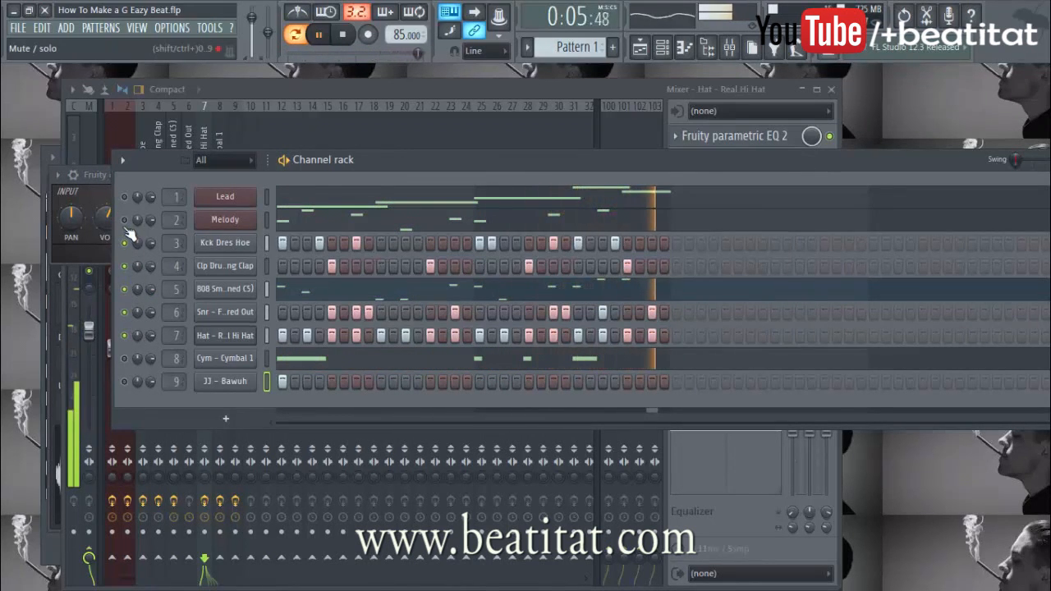
Bypass the hi-hat's Fruity delay 2 and set its mix to 36%
{"action": "left_click", "coordinate": [710, 95]}
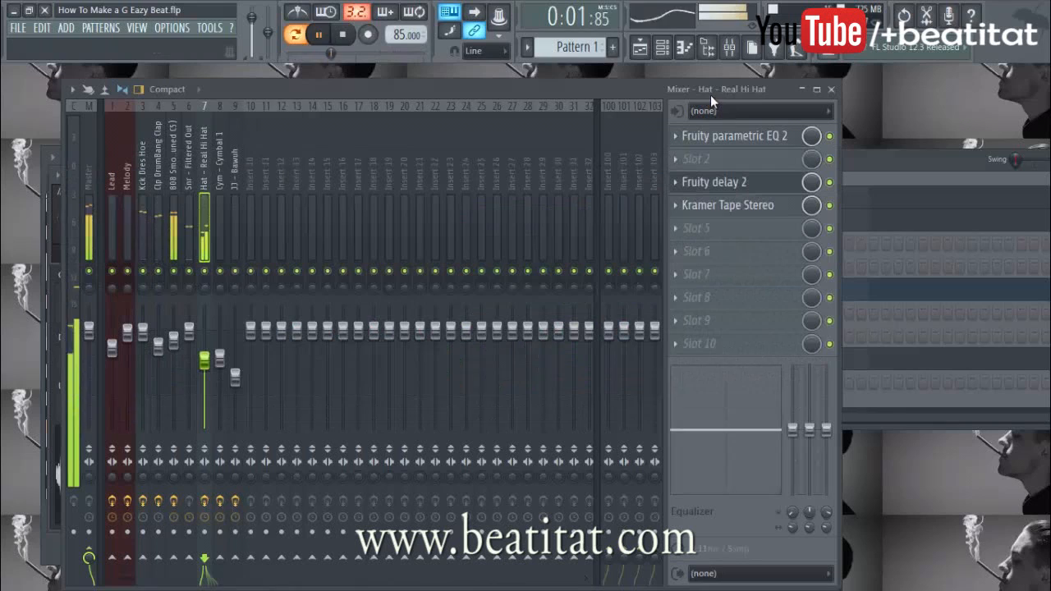
{"action": "key", "text": "space"}
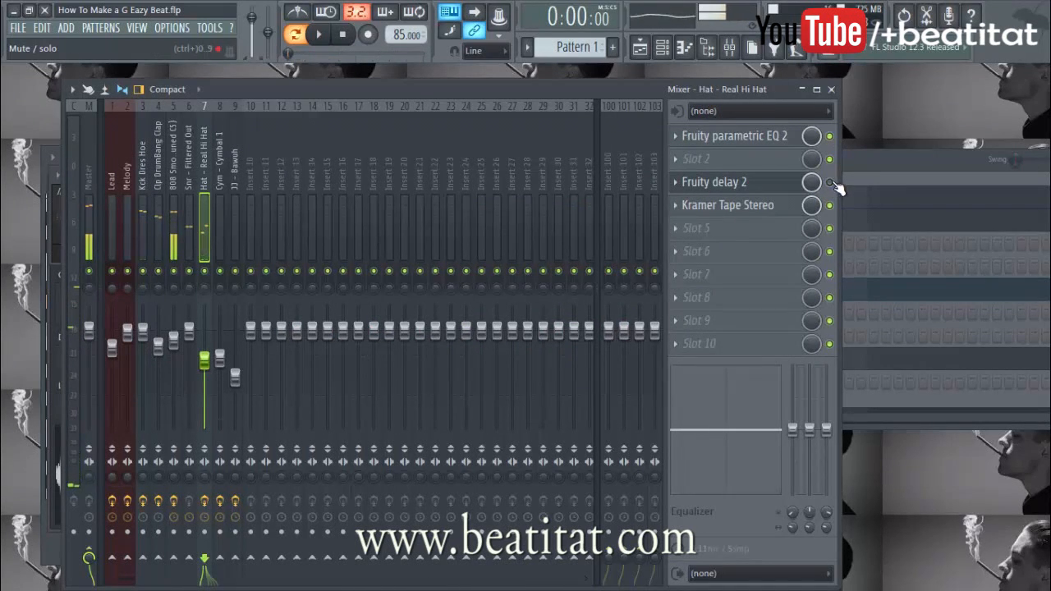
{"action": "left_click", "coordinate": [830, 182]}
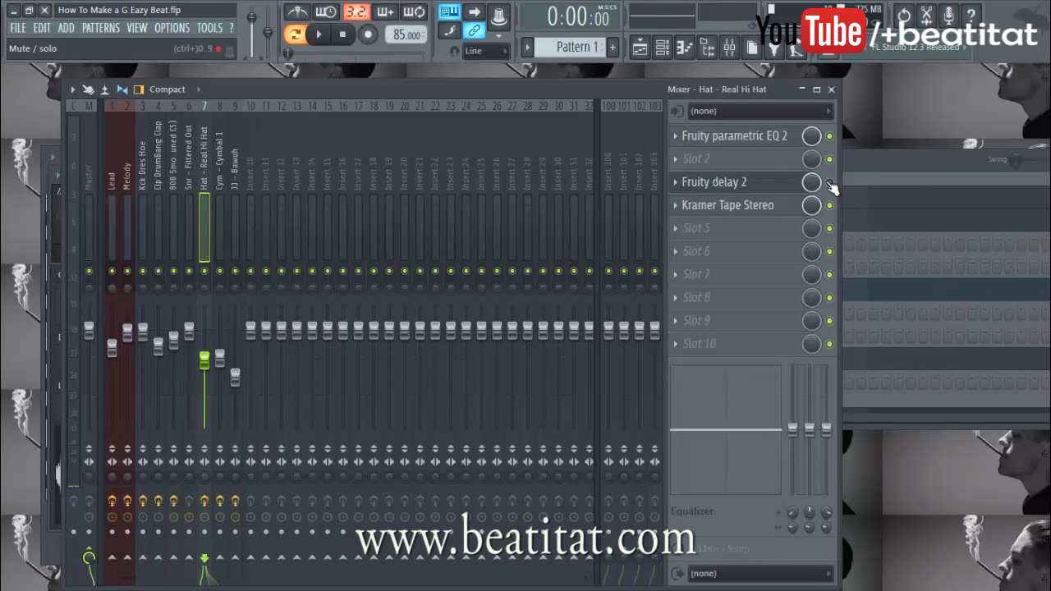
{"action": "left_click_drag", "start_coordinate": [812, 183], "coordinate": [812, 201]}
{"action": "left_click", "coordinate": [888, 164]}
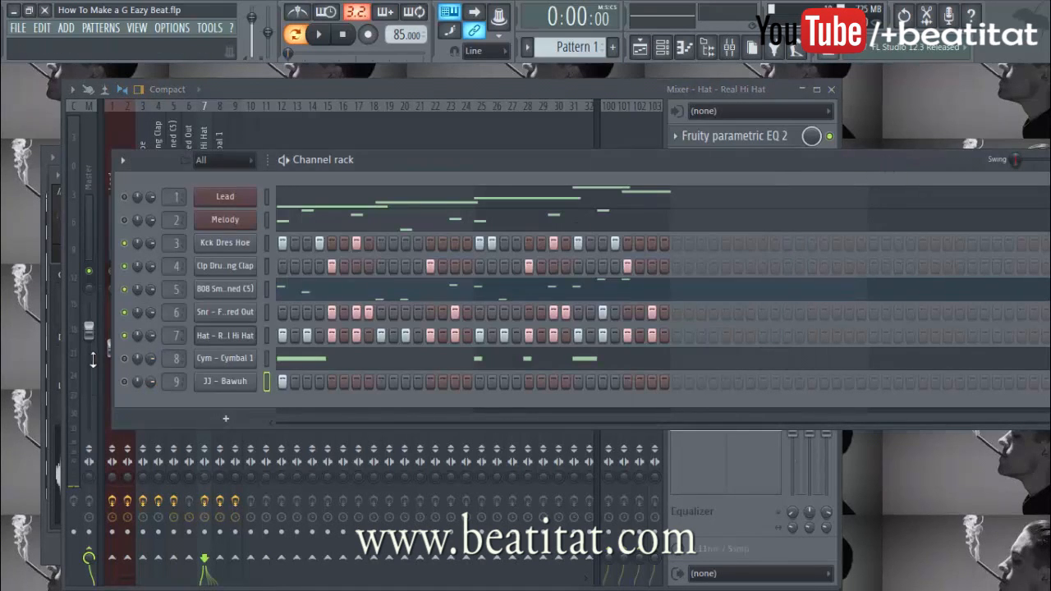
Move the Cym – Cymbal 1 settings window aside and open the cymbal in the piano roll
{"action": "left_click", "coordinate": [225, 358]}
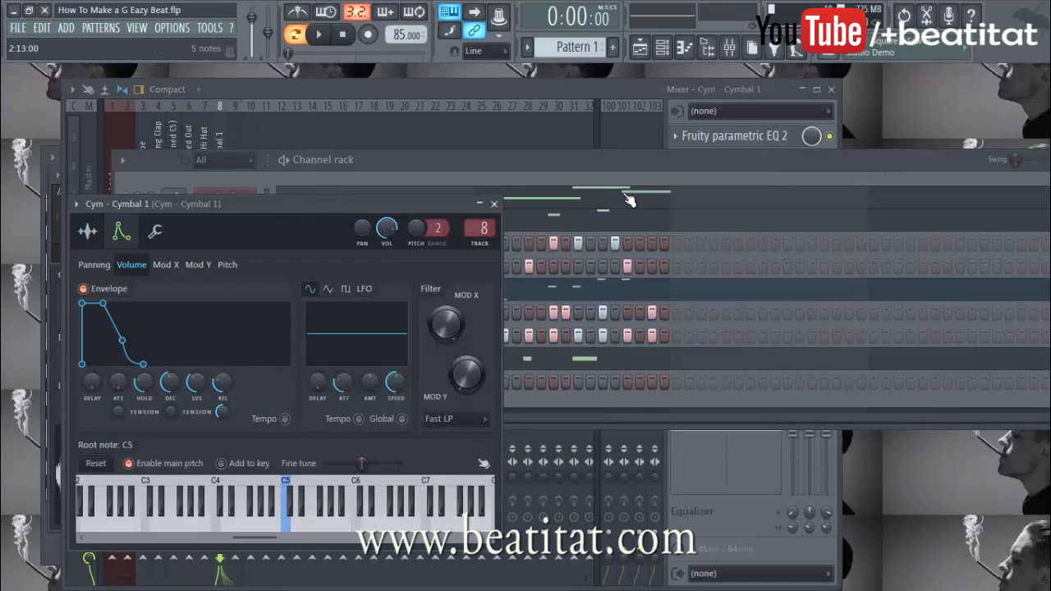
{"action": "left_click", "coordinate": [666, 153]}
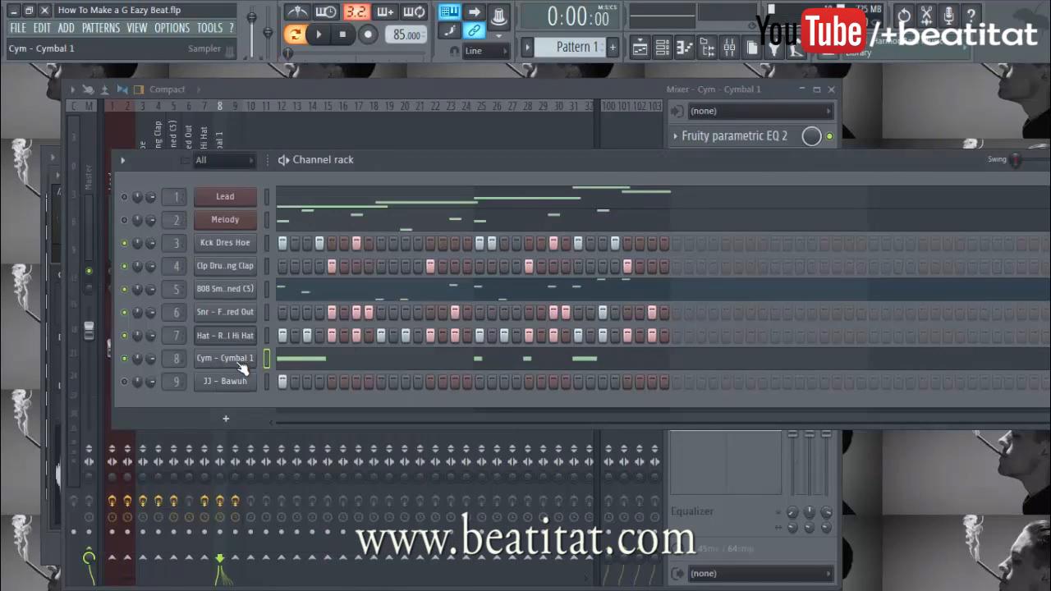
{"action": "left_click", "coordinate": [239, 374]}
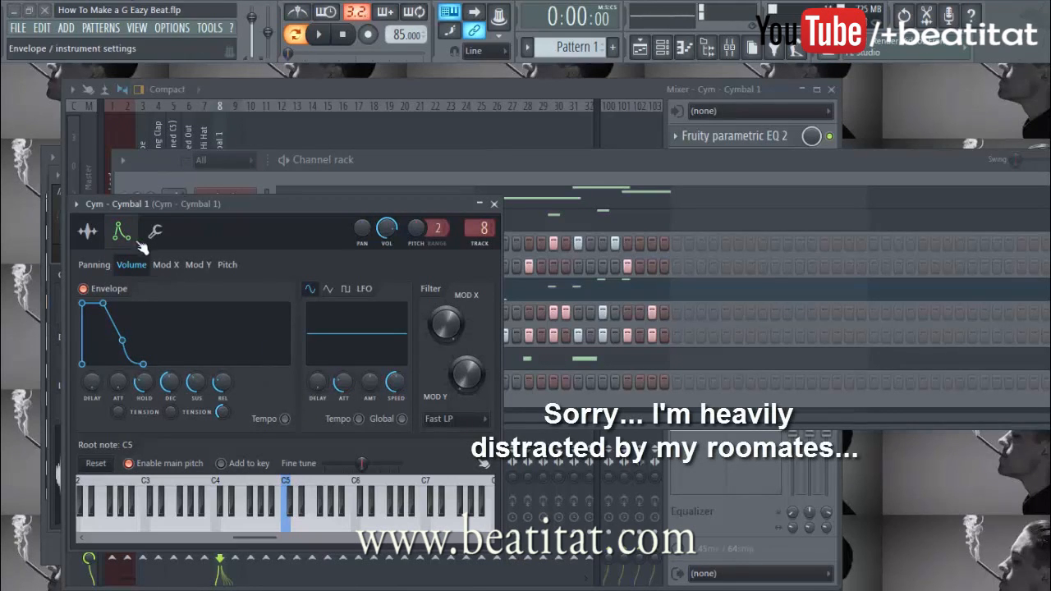
{"action": "left_click_drag", "start_coordinate": [199, 210], "coordinate": [254, 167]}
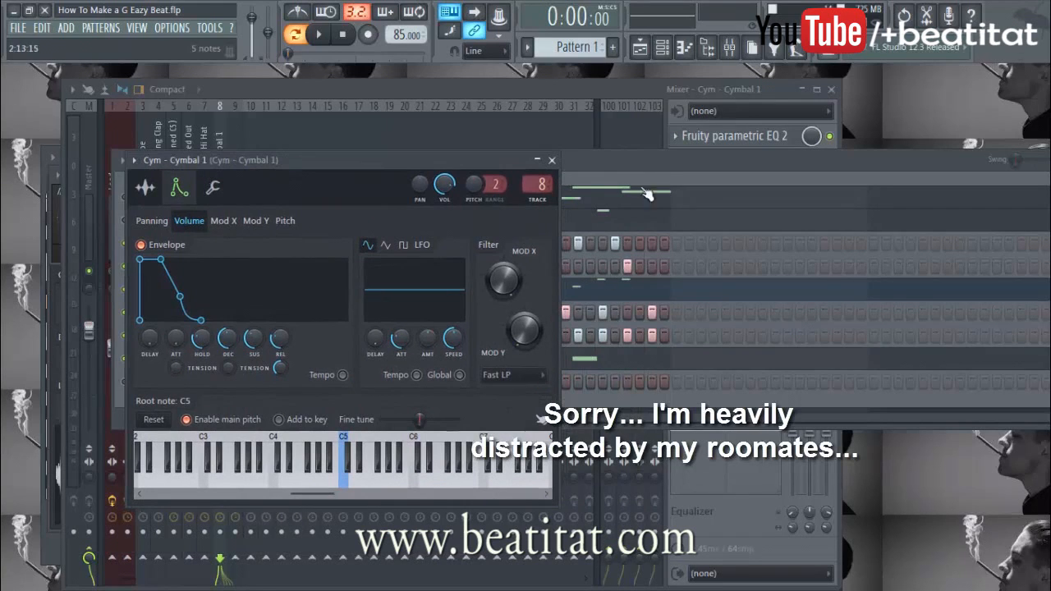
{"action": "left_click", "coordinate": [633, 219]}
{"action": "left_click", "coordinate": [350, 367]}
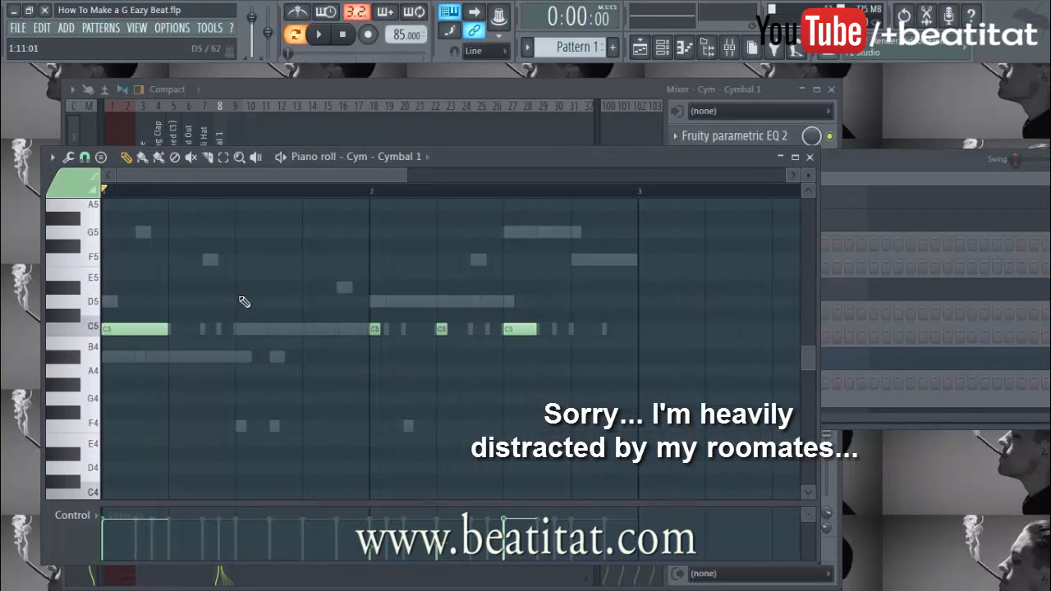
Audition the cymbal's C5 hits from bar 2 and from the start, then close the piano roll
{"action": "scroll", "coordinate": [393, 330], "scroll_direction": "down", "scroll_amount": 3}
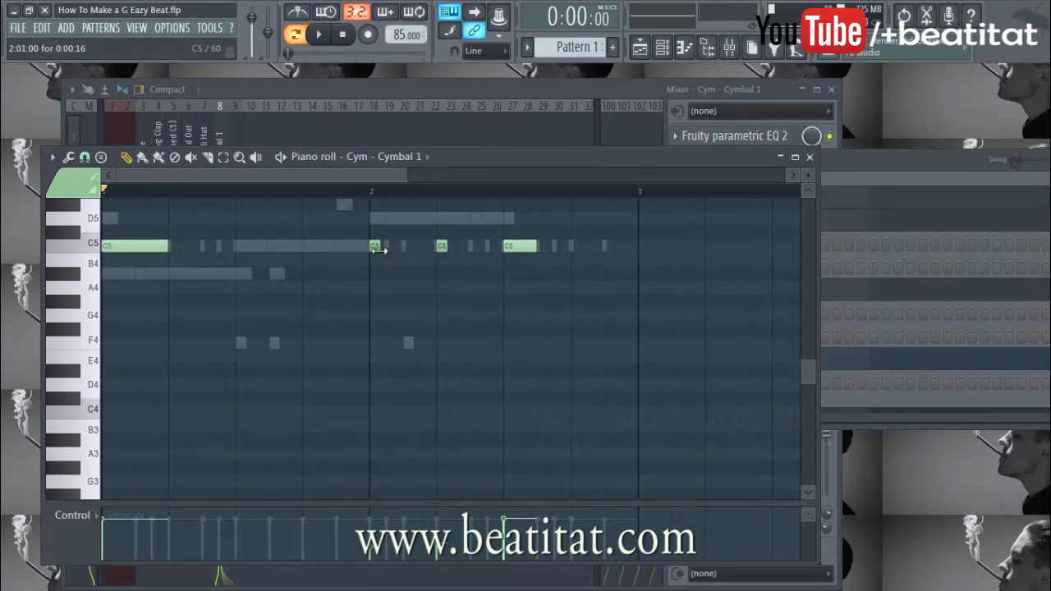
{"action": "left_click", "coordinate": [371, 194]}
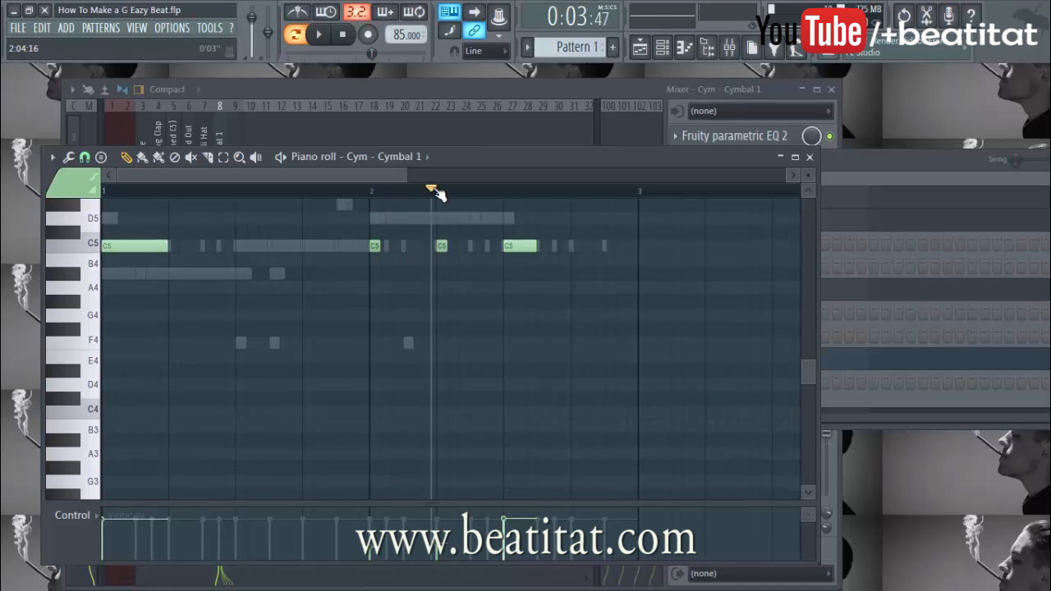
{"action": "key", "text": "space"}
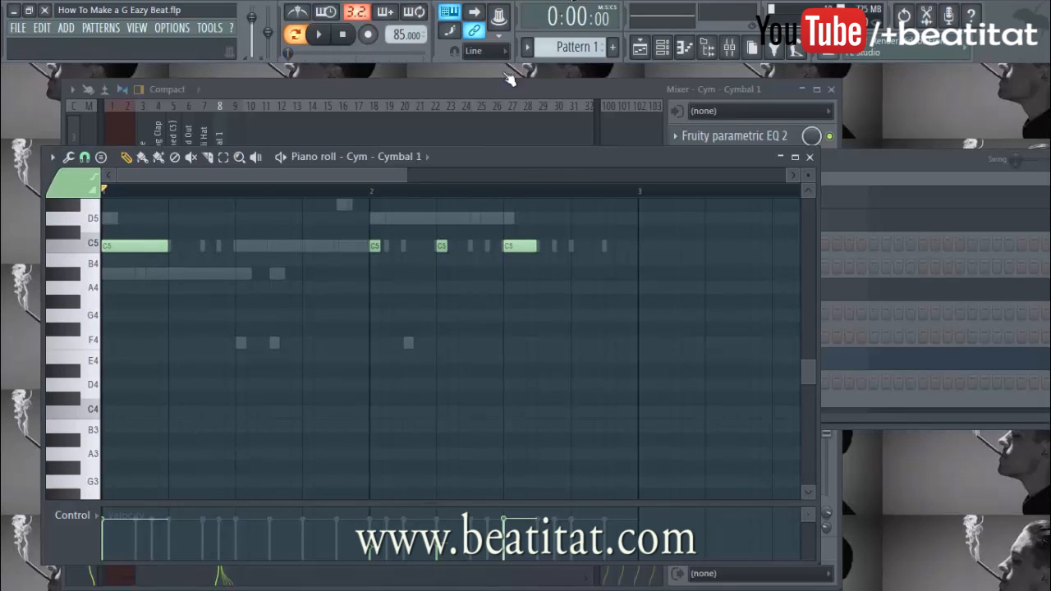
{"action": "scroll", "coordinate": [185, 260], "scroll_direction": "up", "scroll_amount": 4}
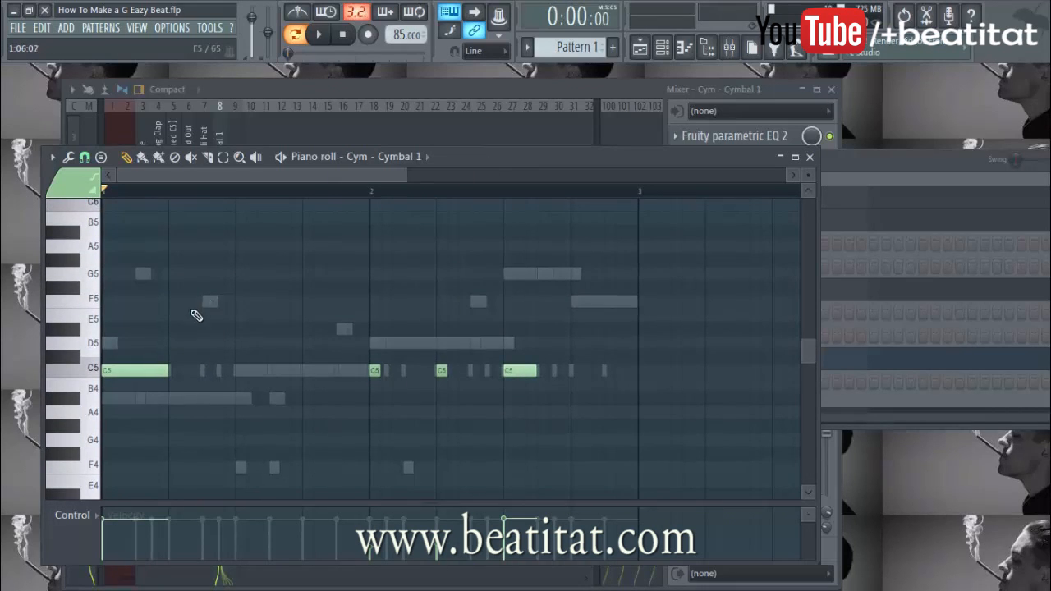
{"action": "key", "text": "space"}
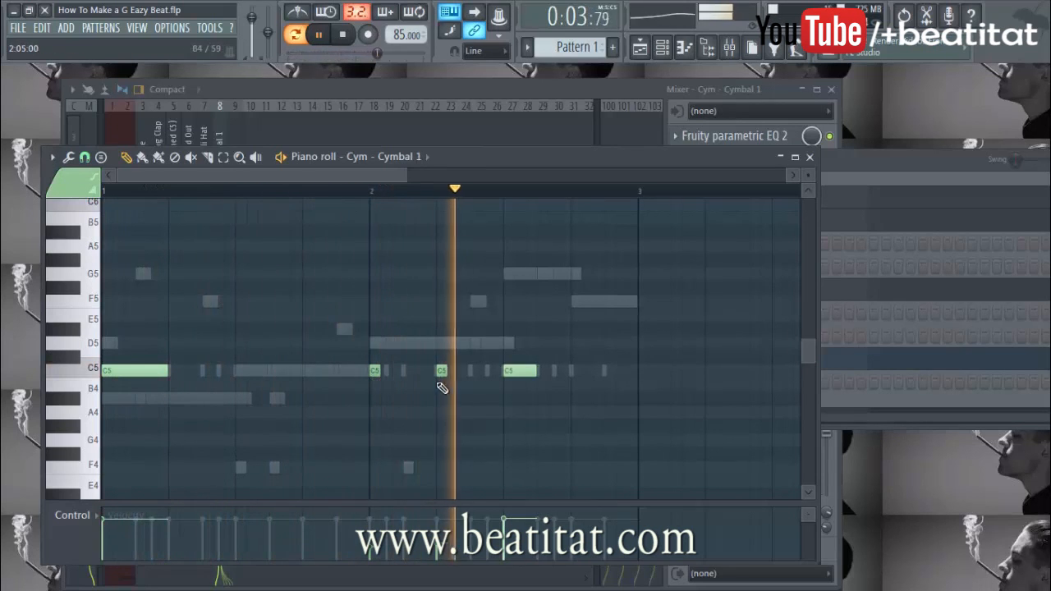
{"action": "key", "text": "space"}
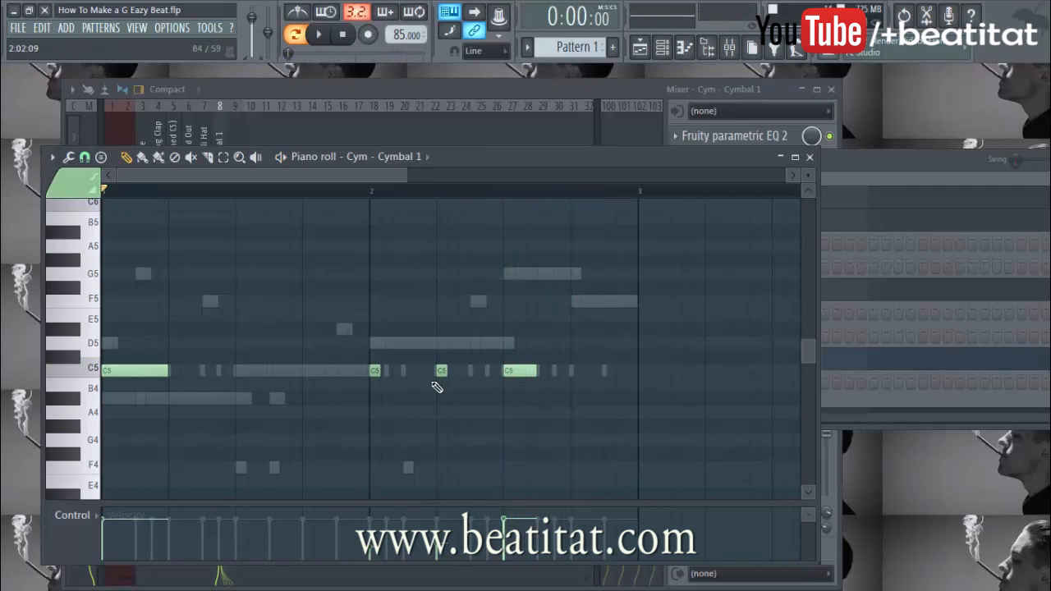
{"action": "left_click", "coordinate": [810, 157]}
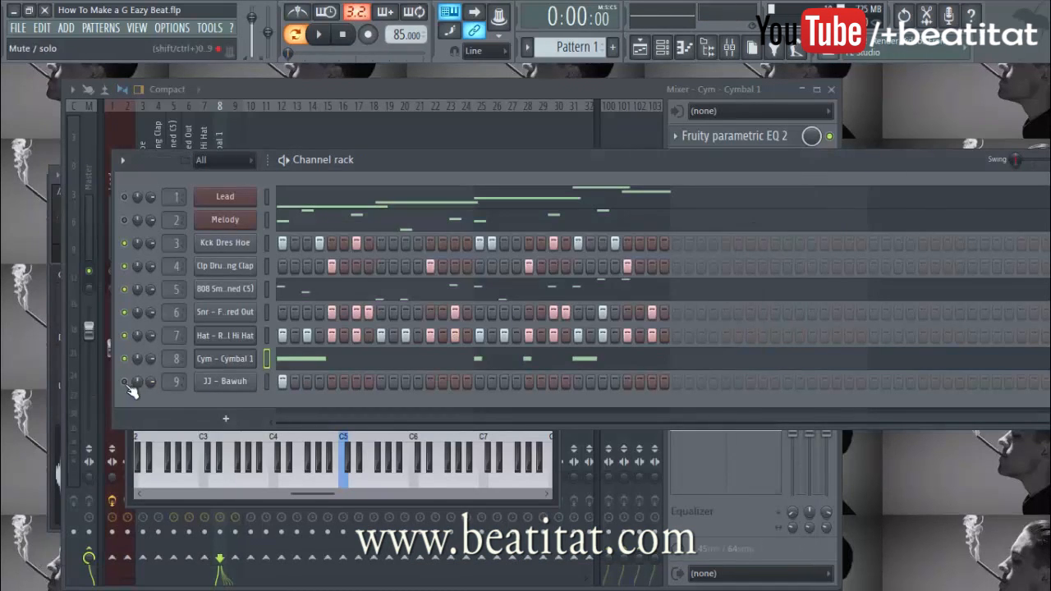
Solo the JJ – Bawuh channel, audition it, and bring its mixer insert forward
{"action": "left_click", "coordinate": [244, 382]}
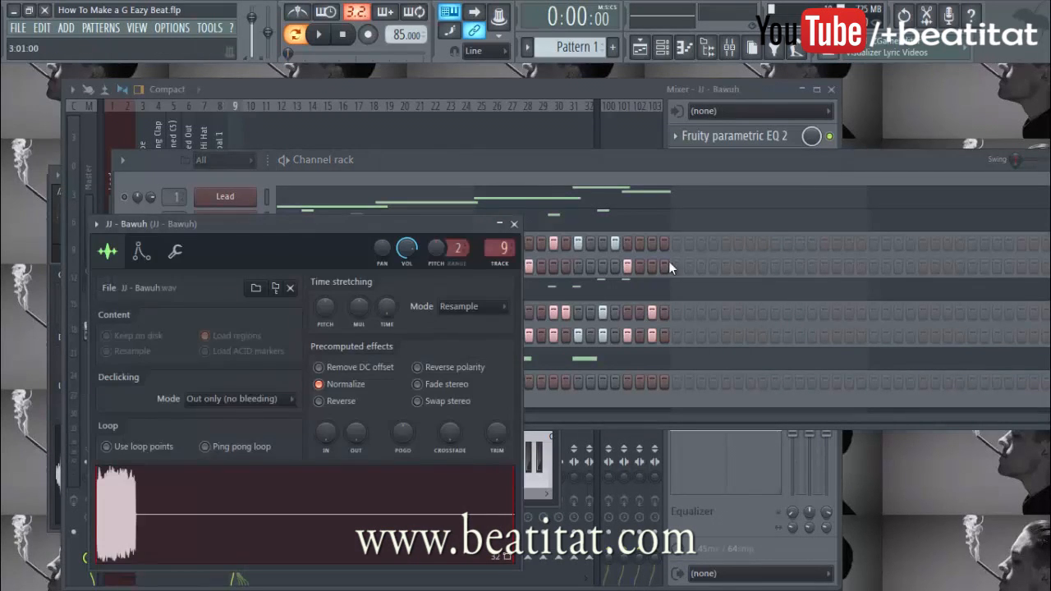
{"action": "left_click", "coordinate": [514, 224]}
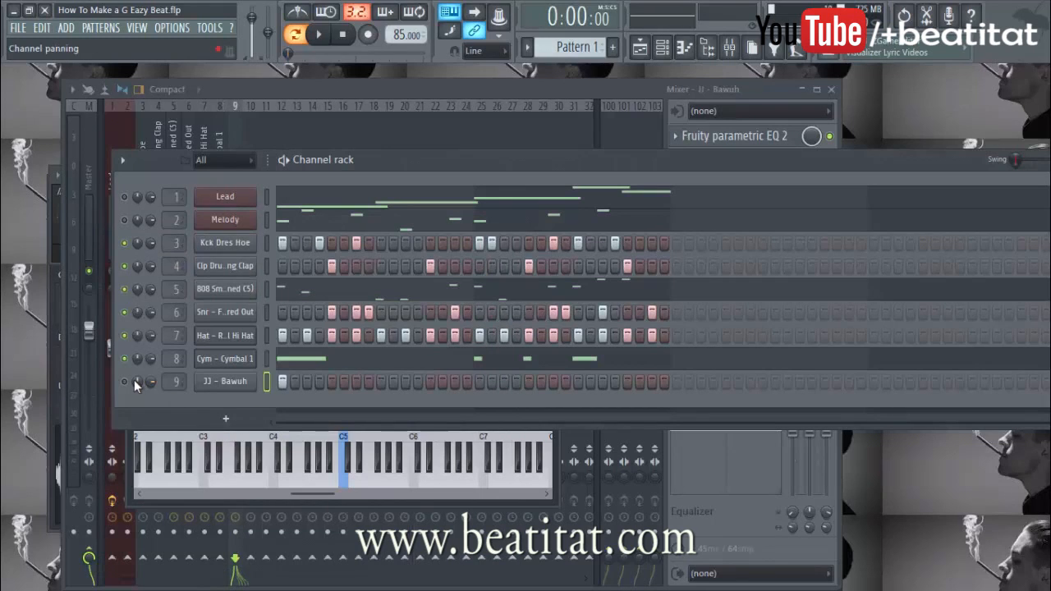
{"action": "left_click", "coordinate": [239, 382]}
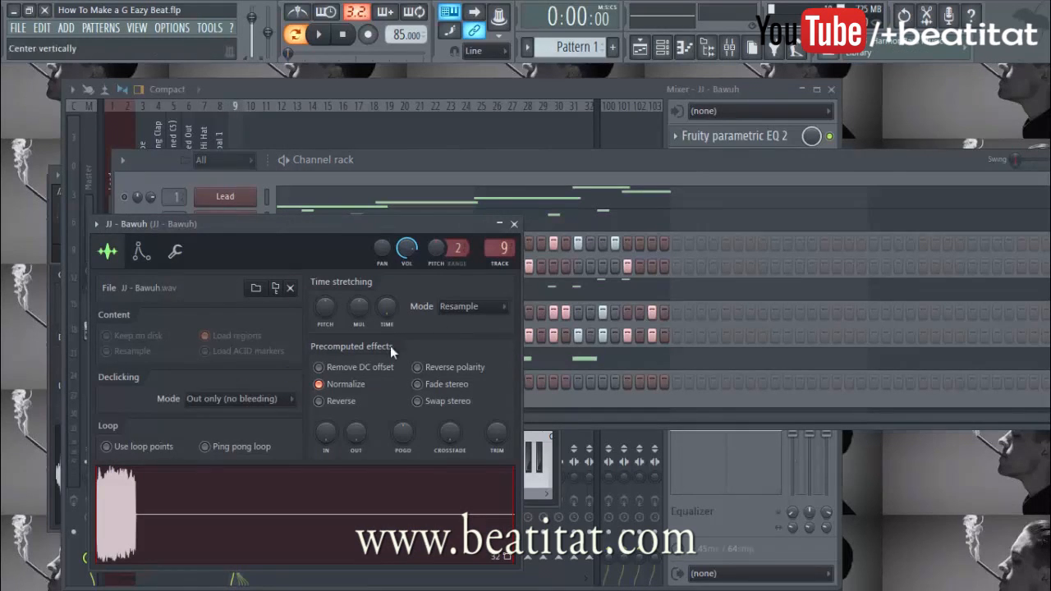
{"action": "left_click", "coordinate": [514, 224]}
{"action": "right_click", "coordinate": [134, 393]}
{"action": "left_click", "coordinate": [179, 348]}
{"action": "key", "text": "space"}
{"action": "key", "text": "space"}
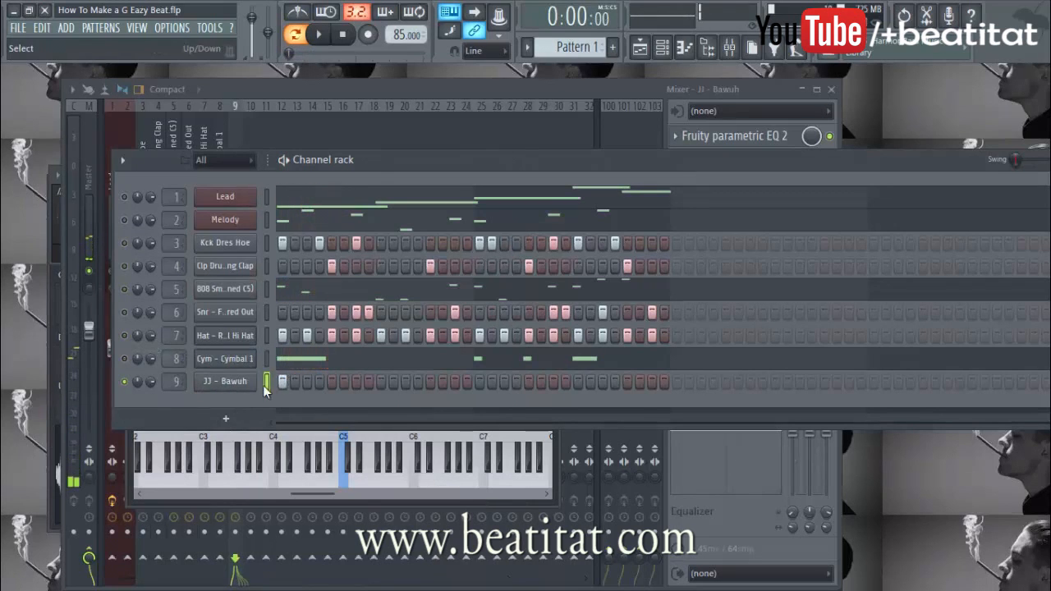
{"action": "left_click", "coordinate": [246, 382]}
{"action": "left_click", "coordinate": [746, 94]}
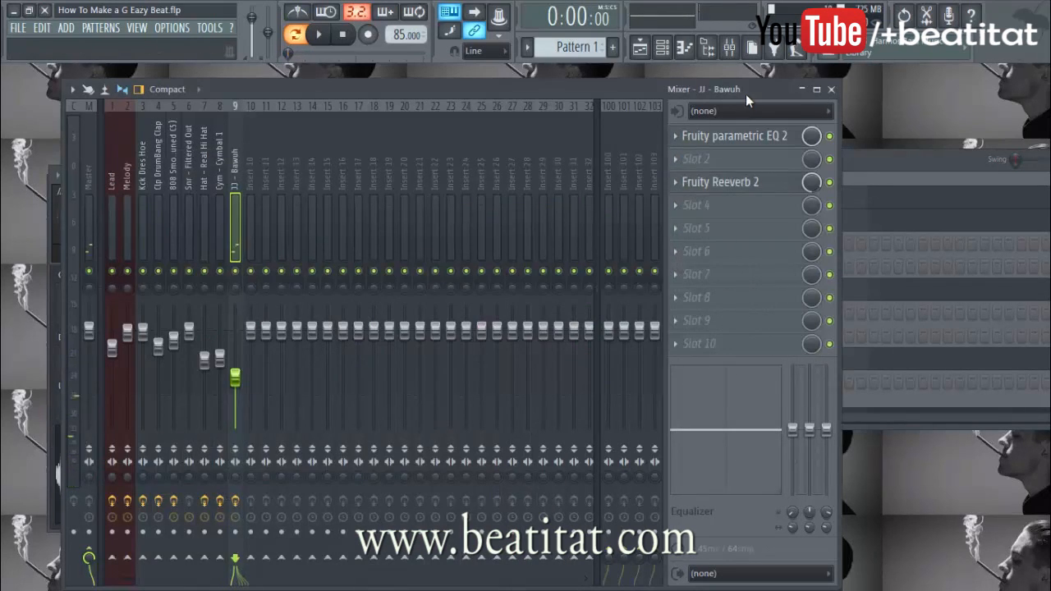
Apply the Old Telephone preset to JJ – Bawuh's parametric EQ and check its Fruity Reeverb 2
{"action": "left_click", "coordinate": [733, 136]}
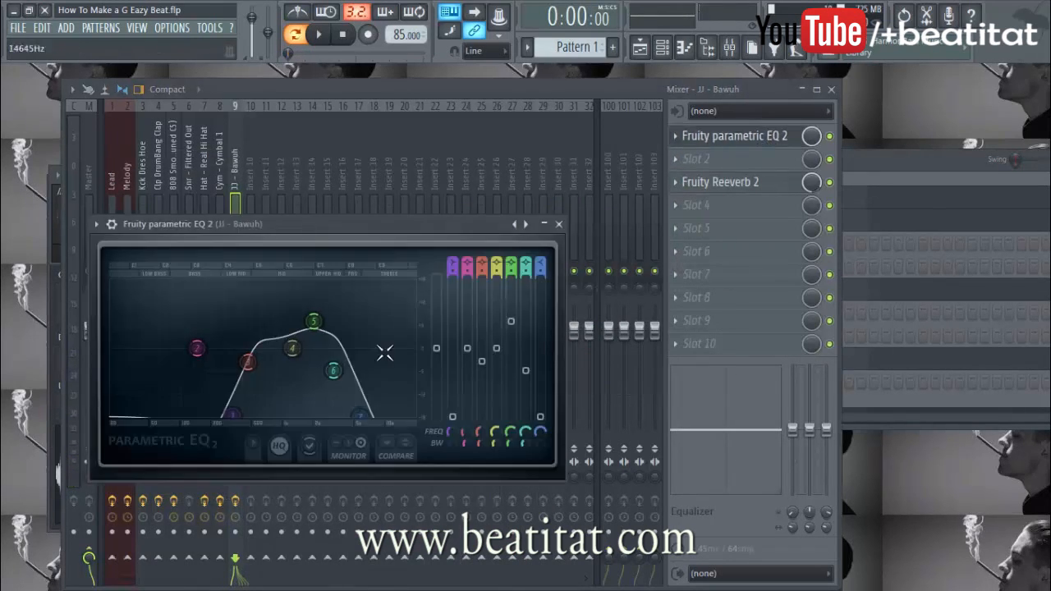
{"action": "left_click", "coordinate": [96, 220]}
{"action": "mouse_move", "coordinate": [118, 270]}
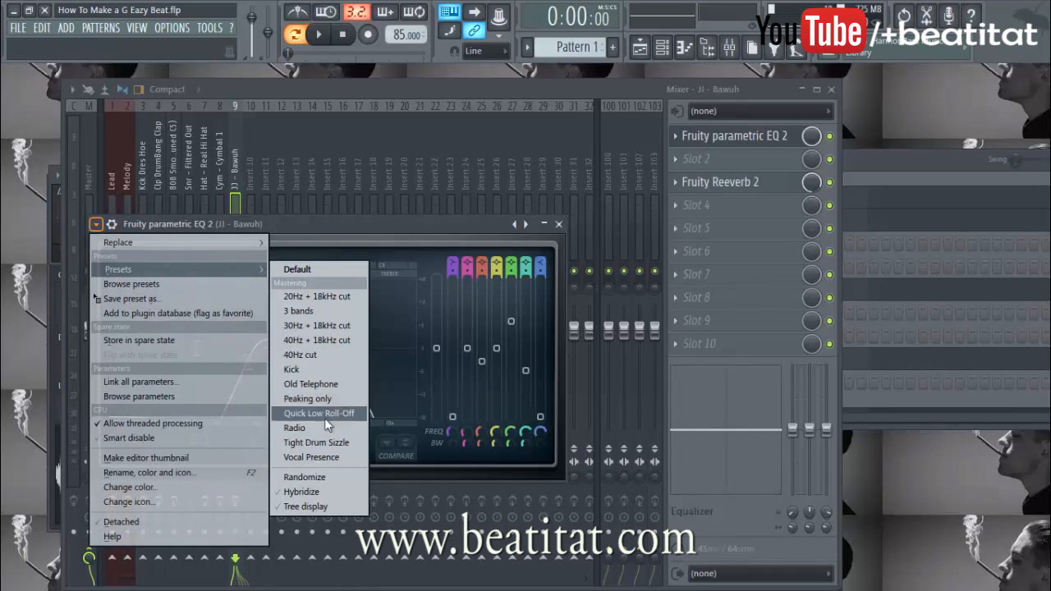
{"action": "left_click", "coordinate": [338, 384]}
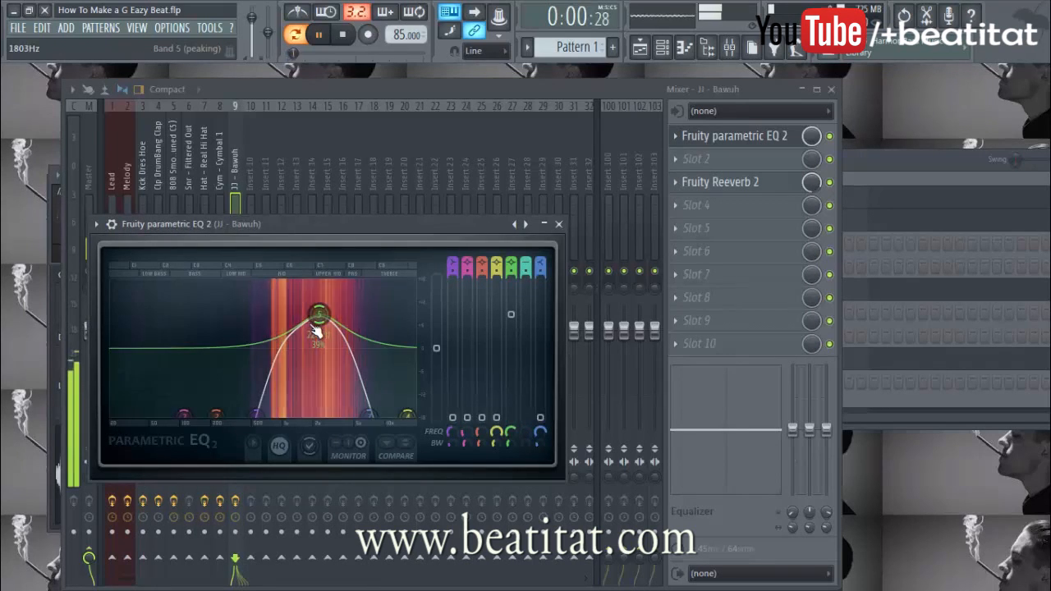
{"action": "left_click", "coordinate": [559, 224]}
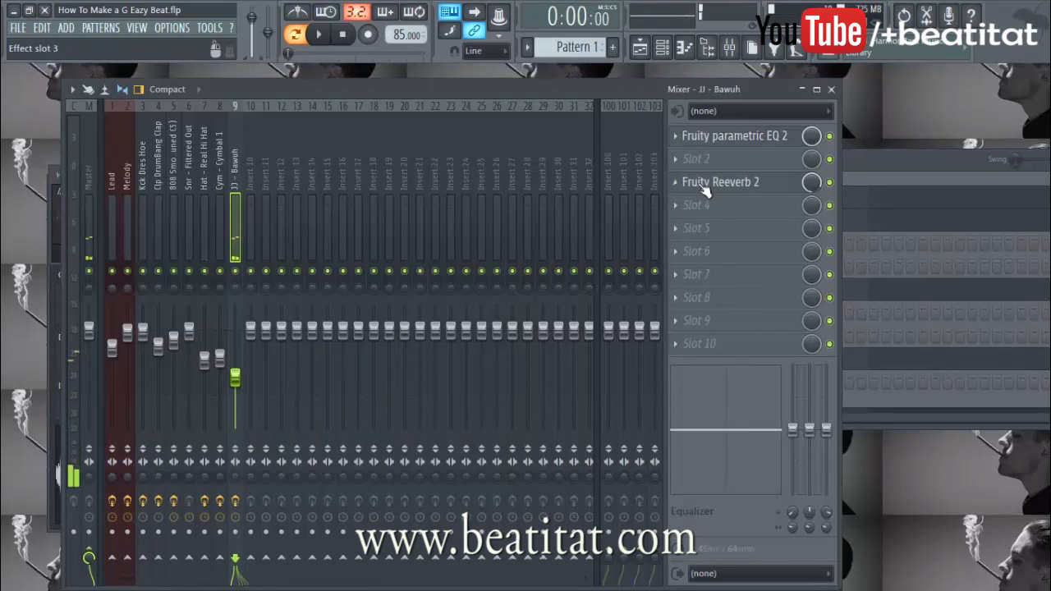
{"action": "left_click", "coordinate": [726, 181]}
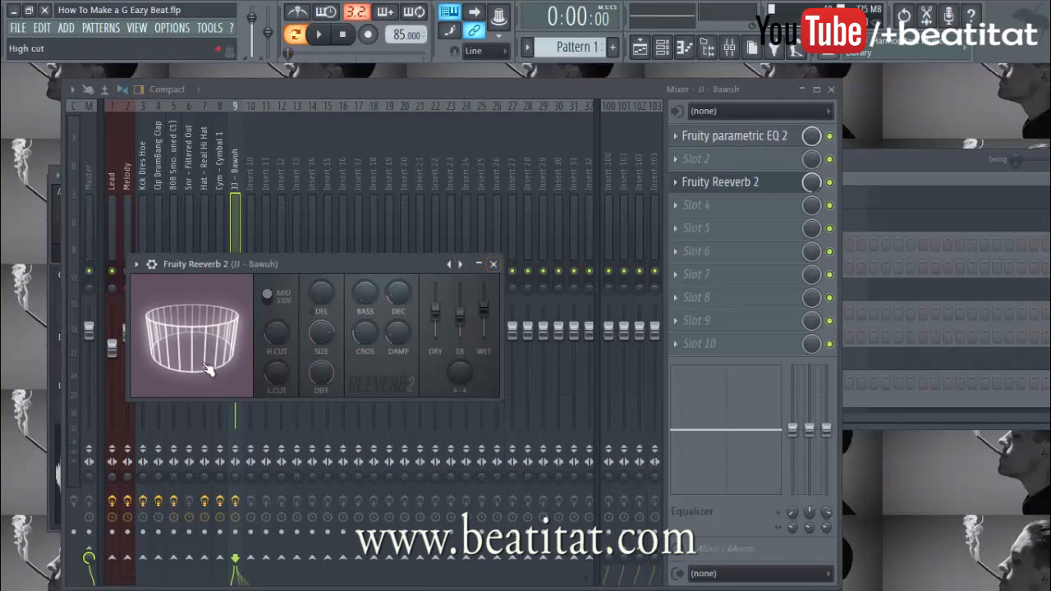
{"action": "left_click", "coordinate": [493, 263]}
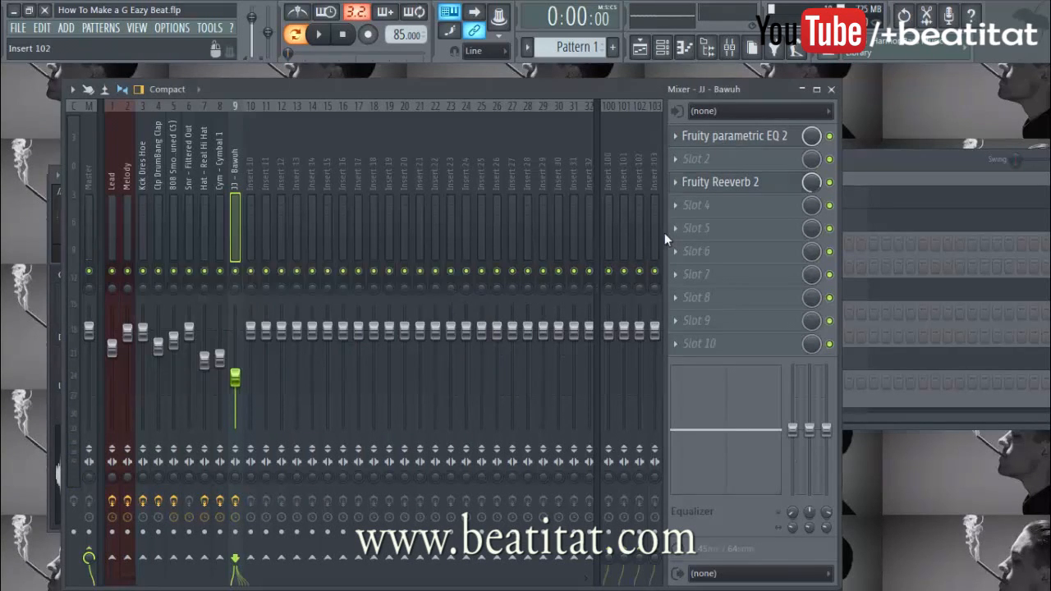
{"action": "left_click", "coordinate": [854, 189]}
Remove the JJ – Bawuh solo and maximize the playlist showing Pattern 1 at bar 5
{"action": "right_click", "coordinate": [125, 381]}
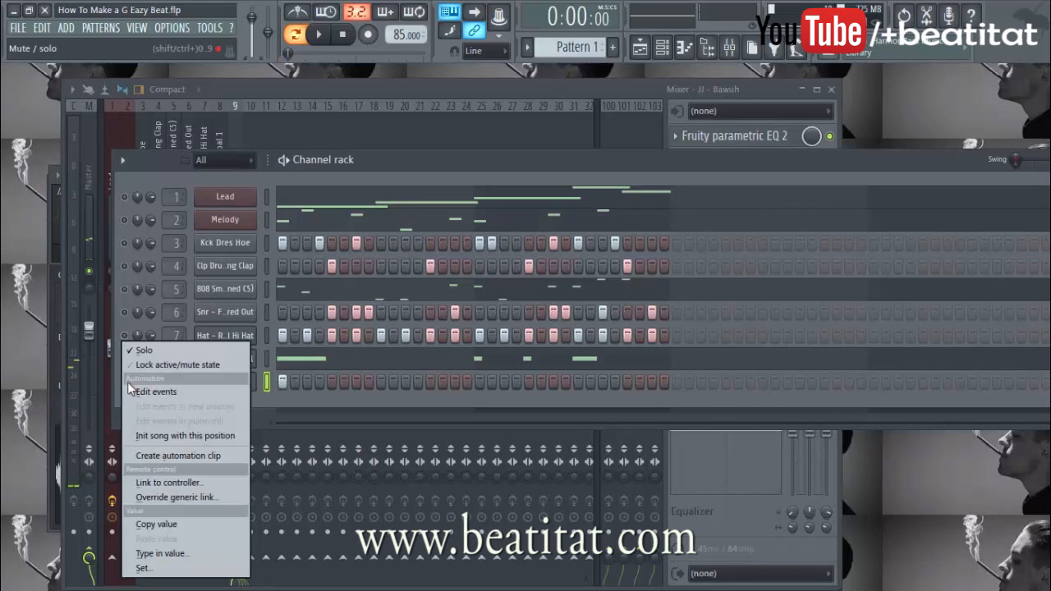
{"action": "left_click", "coordinate": [177, 349]}
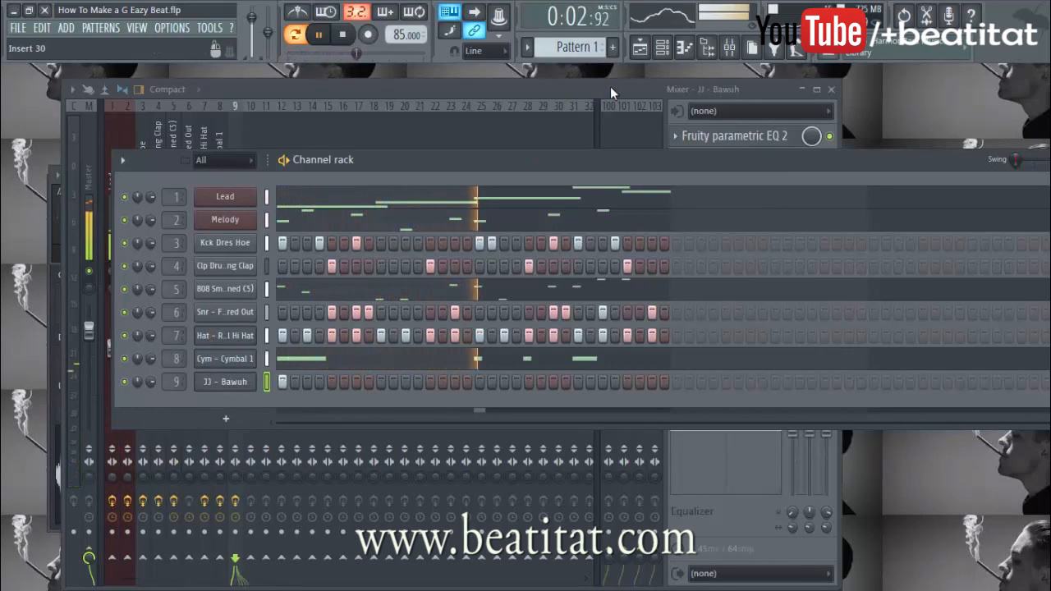
{"action": "left_click", "coordinate": [706, 48]}
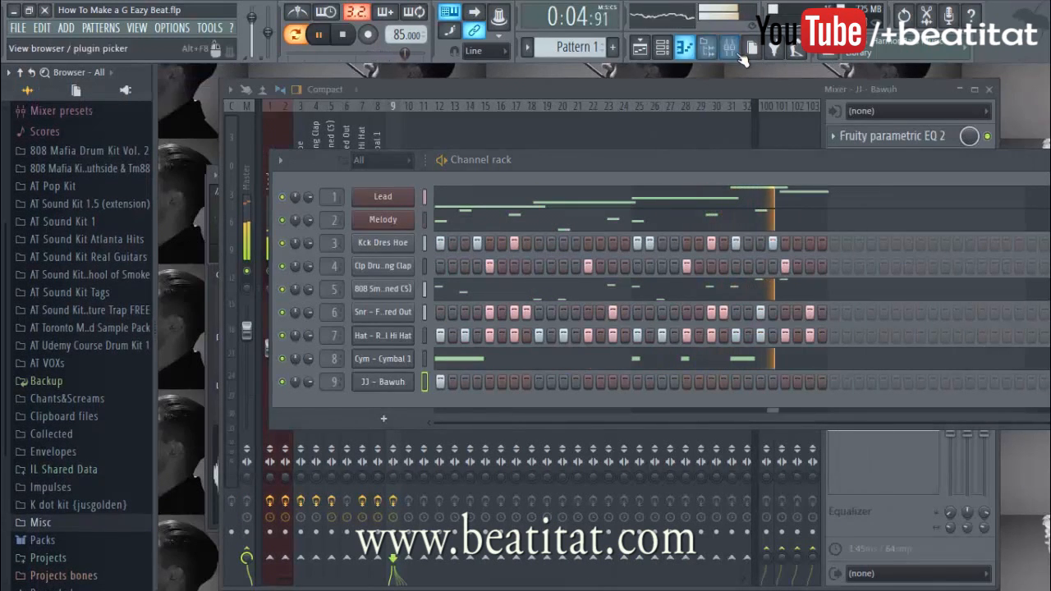
{"action": "left_click", "coordinate": [708, 49]}
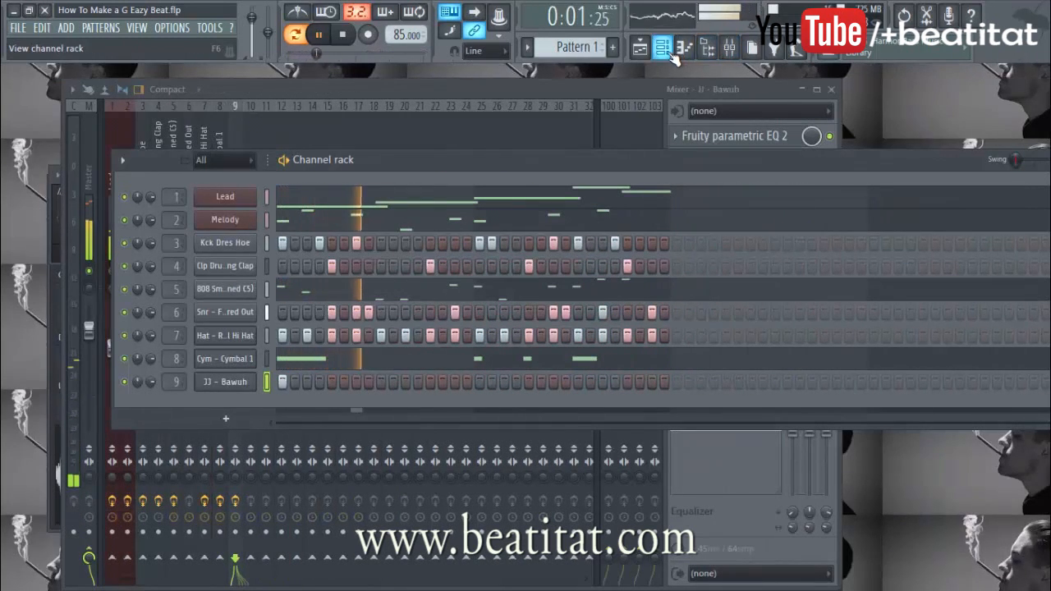
{"action": "left_click", "coordinate": [645, 50]}
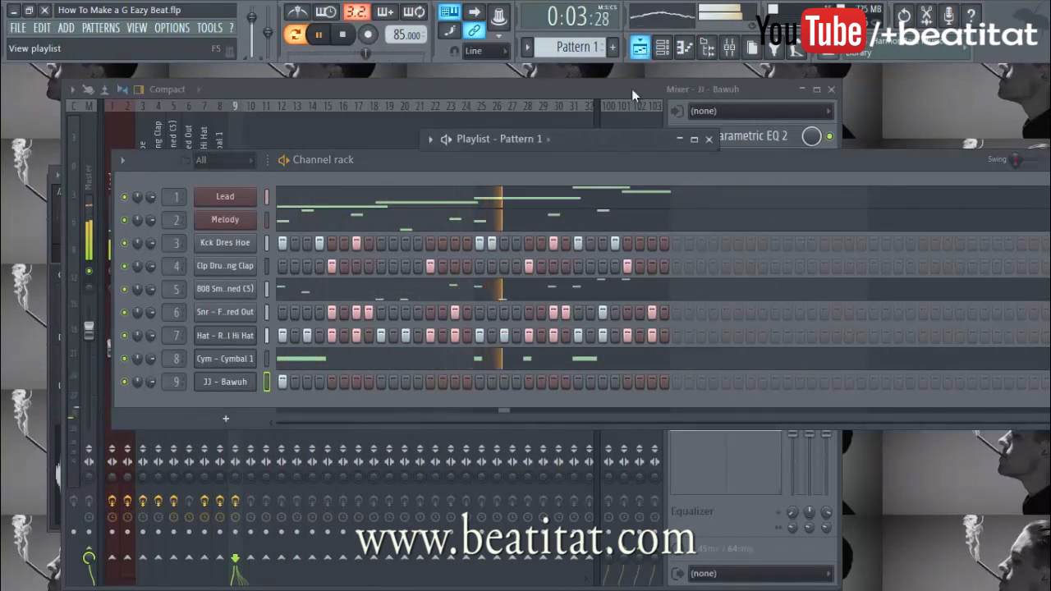
{"action": "left_click", "coordinate": [696, 139]}
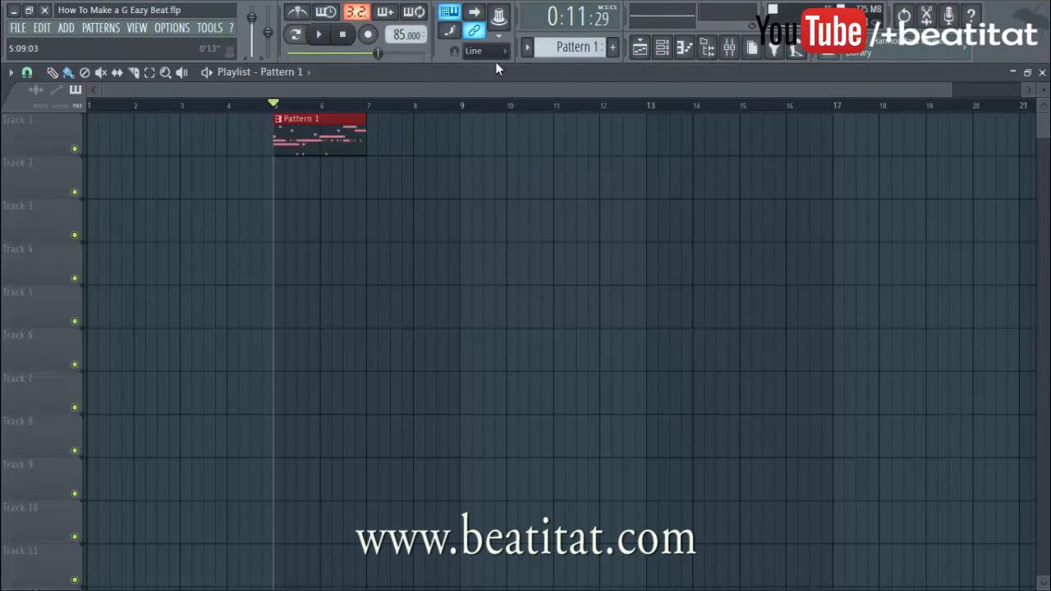
Split Pattern 1 into per-channel clips and move Lead, Melody, kick, clap and 808 onto Tracks 2, 3, 5, 6 and 8
{"action": "left_click", "coordinate": [527, 46]}
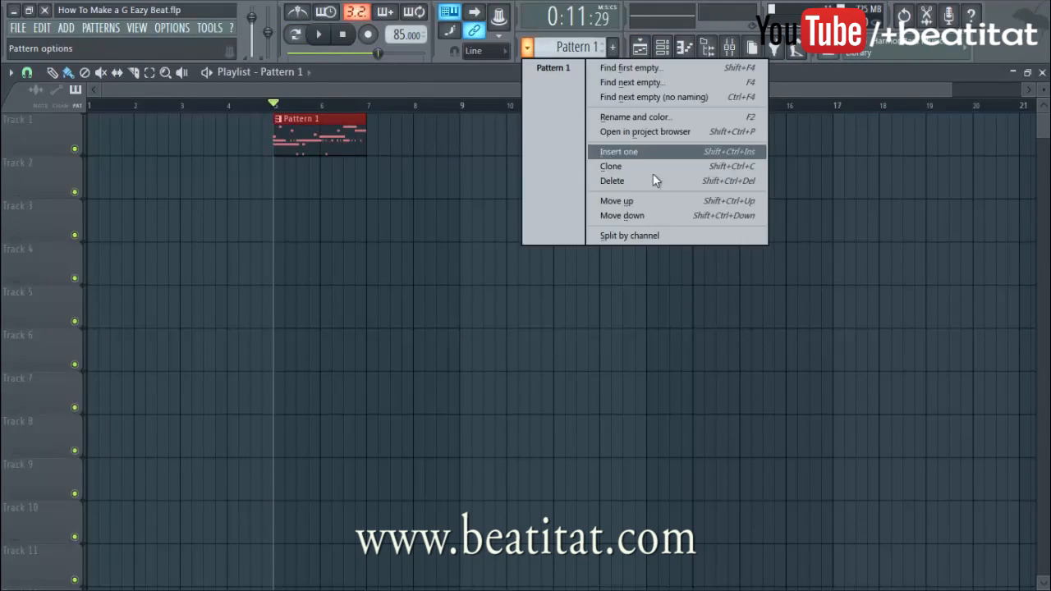
{"action": "left_click", "coordinate": [639, 235]}
{"action": "left_click_drag", "start_coordinate": [310, 140], "coordinate": [304, 204]}
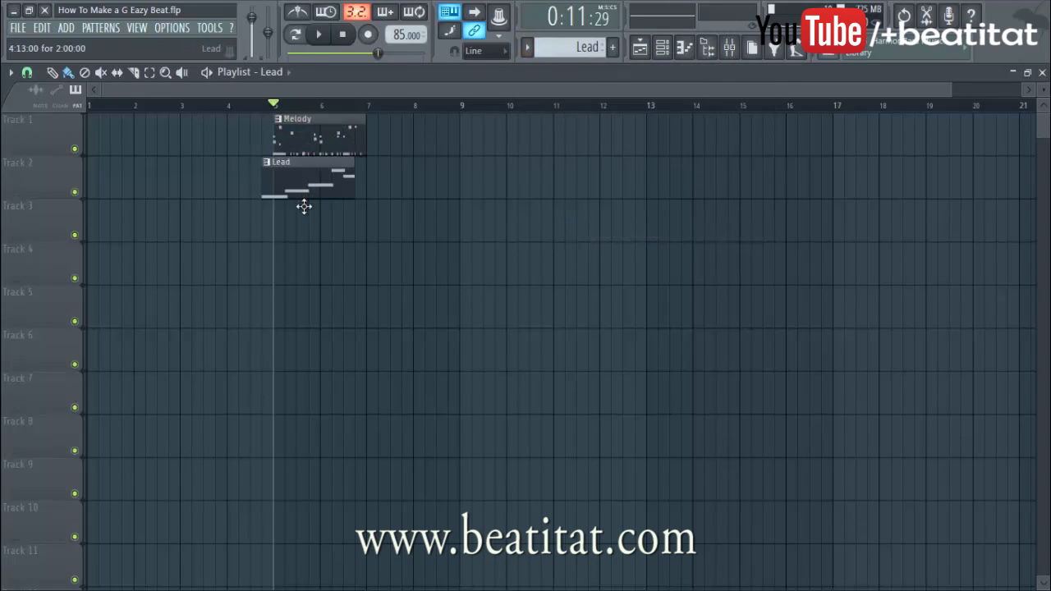
{"action": "left_click_drag", "start_coordinate": [317, 148], "coordinate": [317, 240]}
{"action": "left_click_drag", "start_coordinate": [322, 144], "coordinate": [322, 356]}
{"action": "left_click_drag", "start_coordinate": [322, 133], "coordinate": [321, 349]}
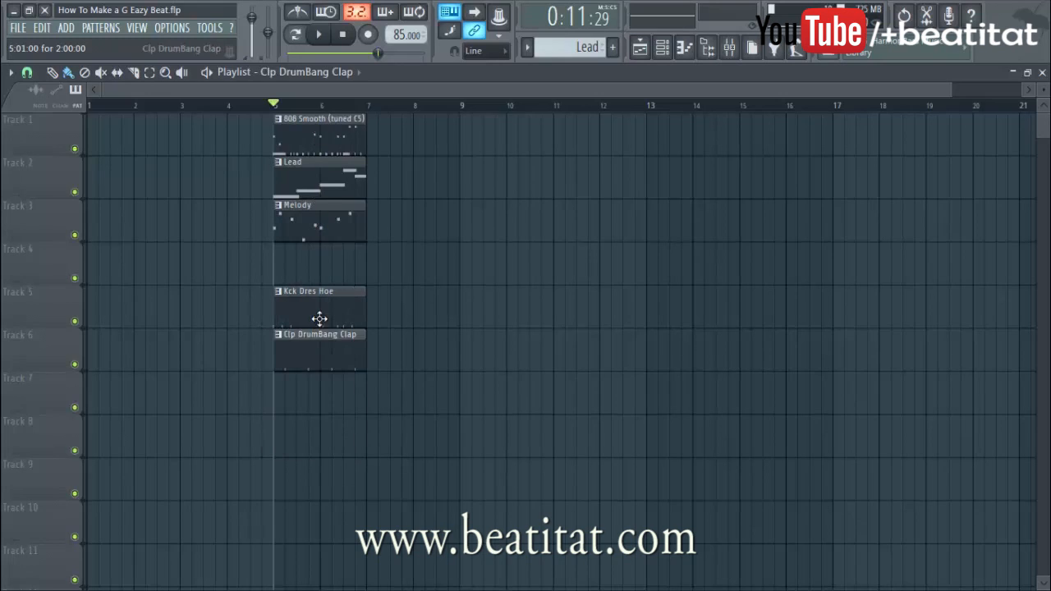
{"action": "left_click_drag", "start_coordinate": [328, 142], "coordinate": [323, 473]}
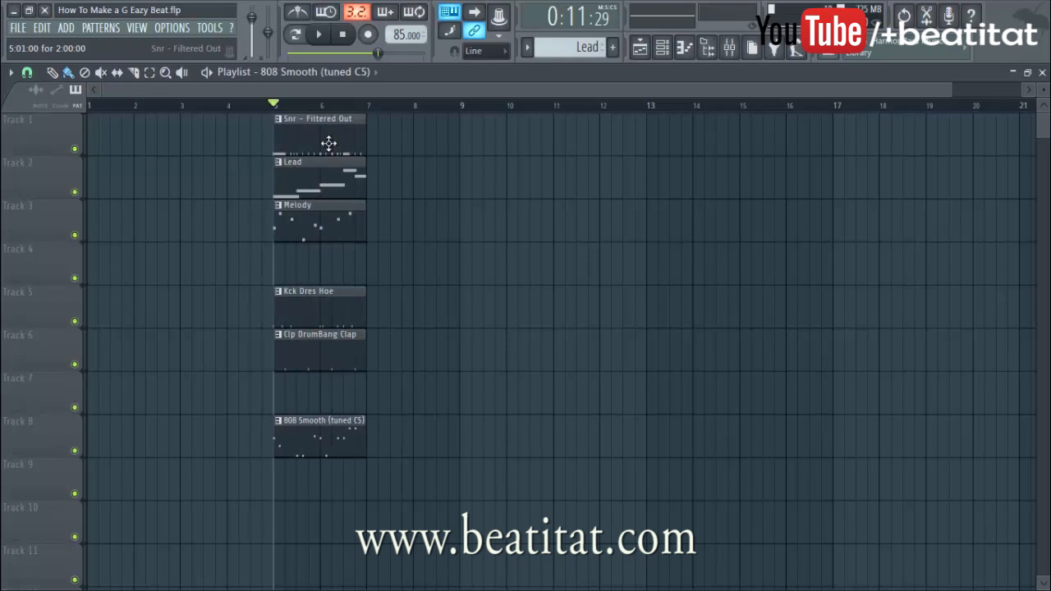
Delete the stray snare clip, put Hat on Track 8 and 808 on Track 10, and paint Cymbal on Track 9
{"action": "left_click", "coordinate": [327, 465]}
{"action": "left_click", "coordinate": [330, 447]}
{"action": "right_click", "coordinate": [361, 488]}
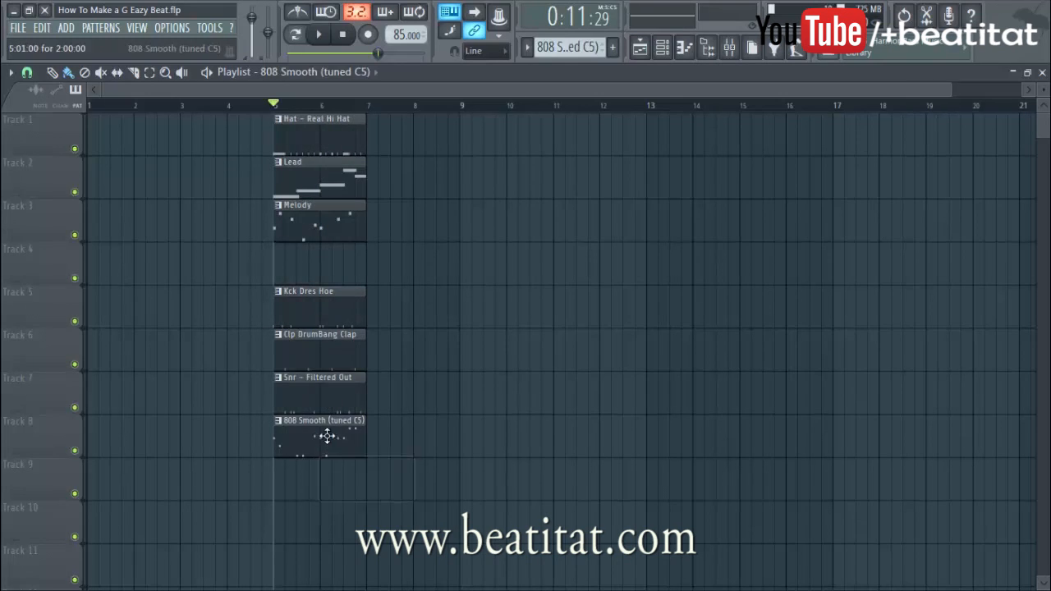
{"action": "left_click_drag", "start_coordinate": [326, 434], "coordinate": [327, 477]}
{"action": "left_click_drag", "start_coordinate": [317, 427], "coordinate": [317, 427]}
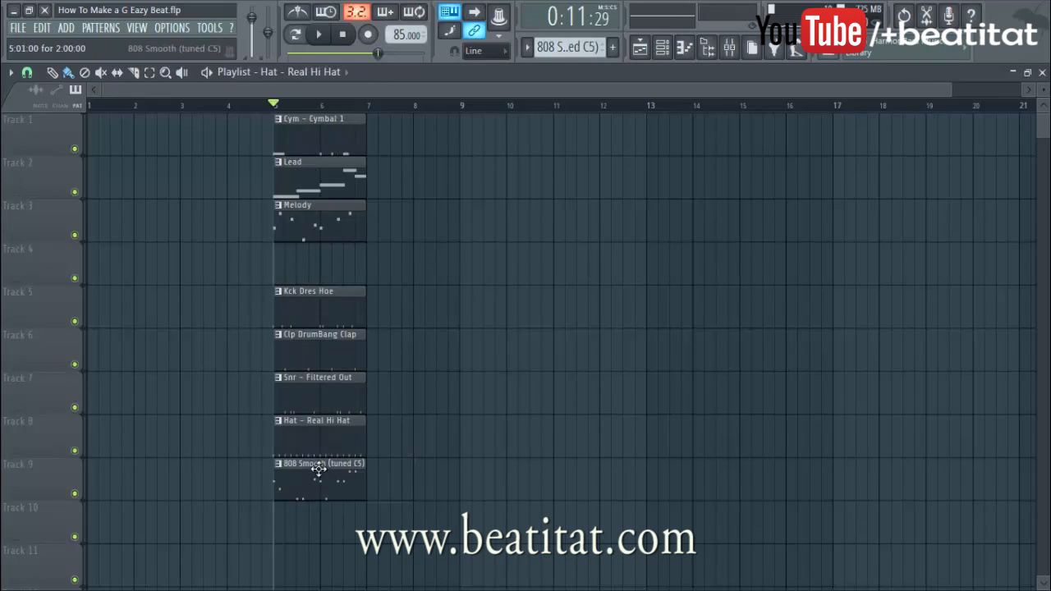
{"action": "left_click_drag", "start_coordinate": [316, 486], "coordinate": [313, 548]}
{"action": "left_click", "coordinate": [311, 489]}
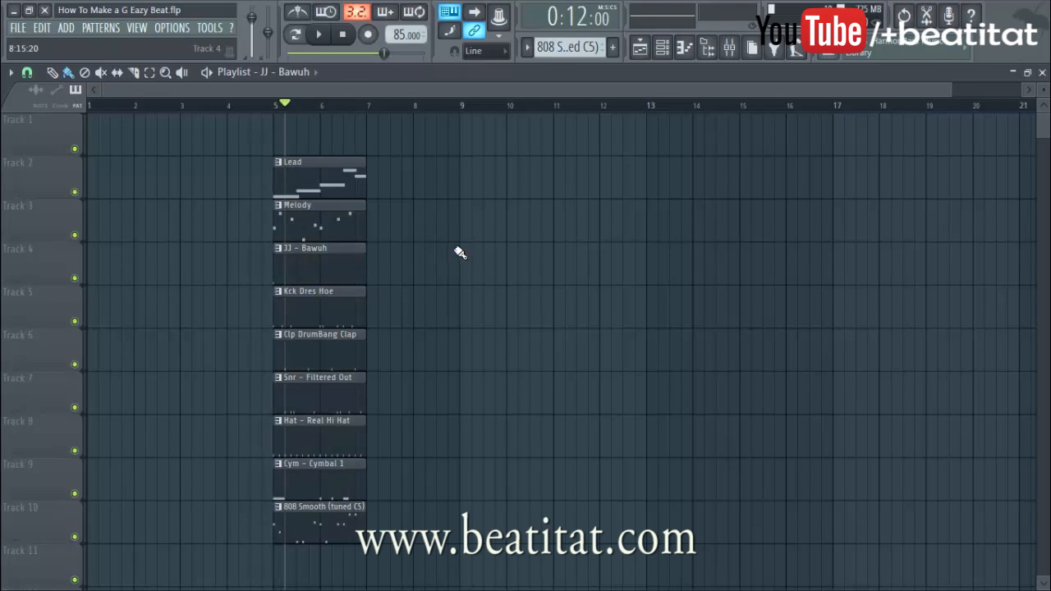
Duplicate all clips to the right, lining the copies up to start at bar 7
{"action": "key", "text": "ctrl+a"}
{"action": "left_click_drag", "start_coordinate": [296, 247], "coordinate": [377, 243]}
{"action": "left_click", "coordinate": [358, 149], "text": "ctrl"}
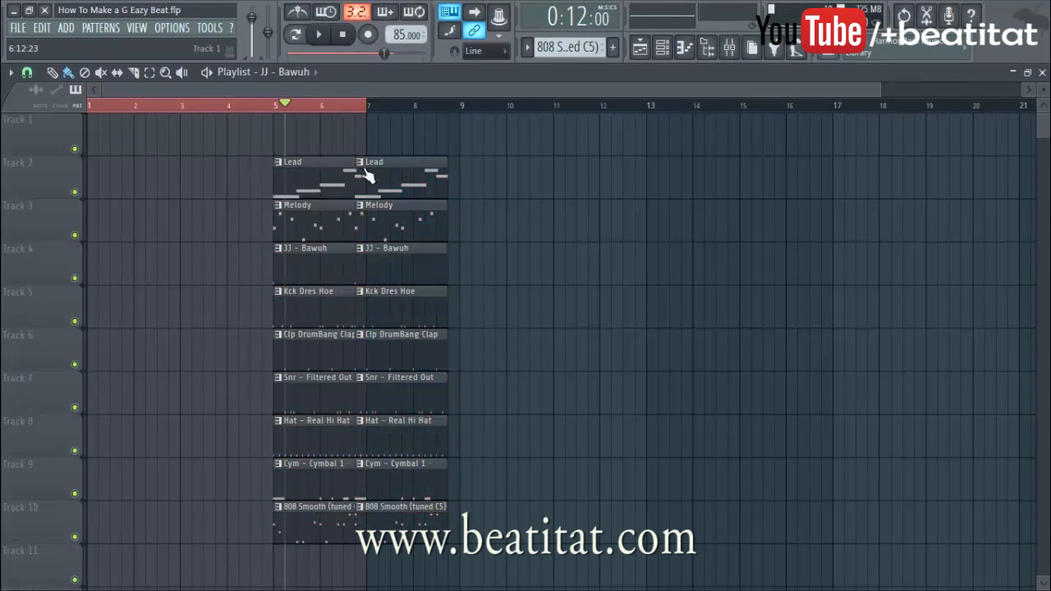
{"action": "left_click_drag", "start_coordinate": [389, 194], "coordinate": [403, 195]}
{"action": "left_click", "coordinate": [276, 109]}
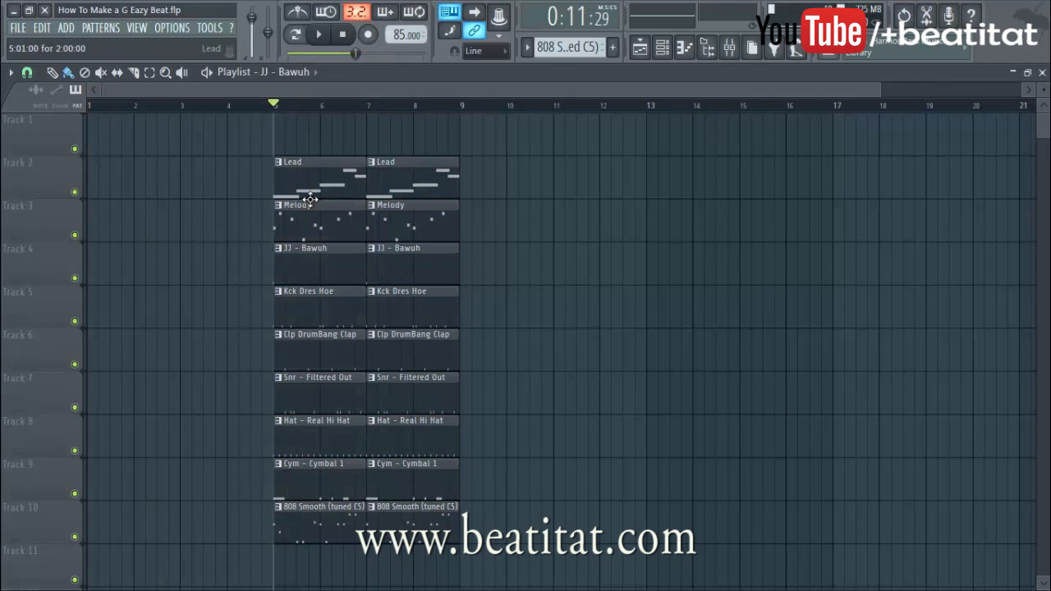
Paint a Lead clip on Track 2 and Melody clips on Track 3, then shift everything right about 2.5 bars
{"action": "left_click_drag", "start_coordinate": [289, 194], "coordinate": [184, 194]}
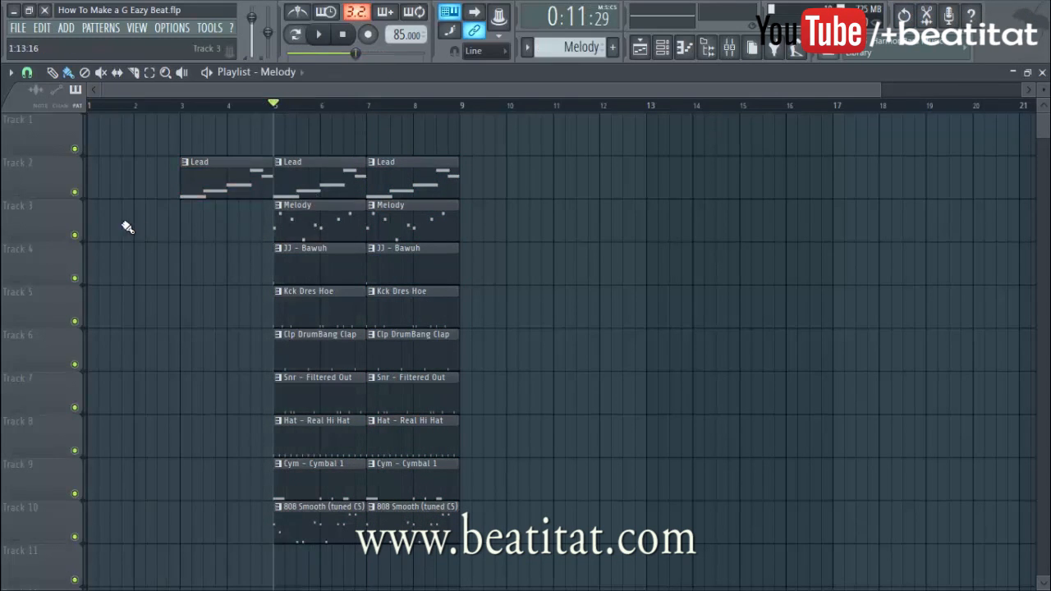
{"action": "left_click_drag", "start_coordinate": [101, 227], "coordinate": [212, 228]}
{"action": "key", "text": "space"}
{"action": "left_click", "coordinate": [191, 131], "text": "ctrl"}
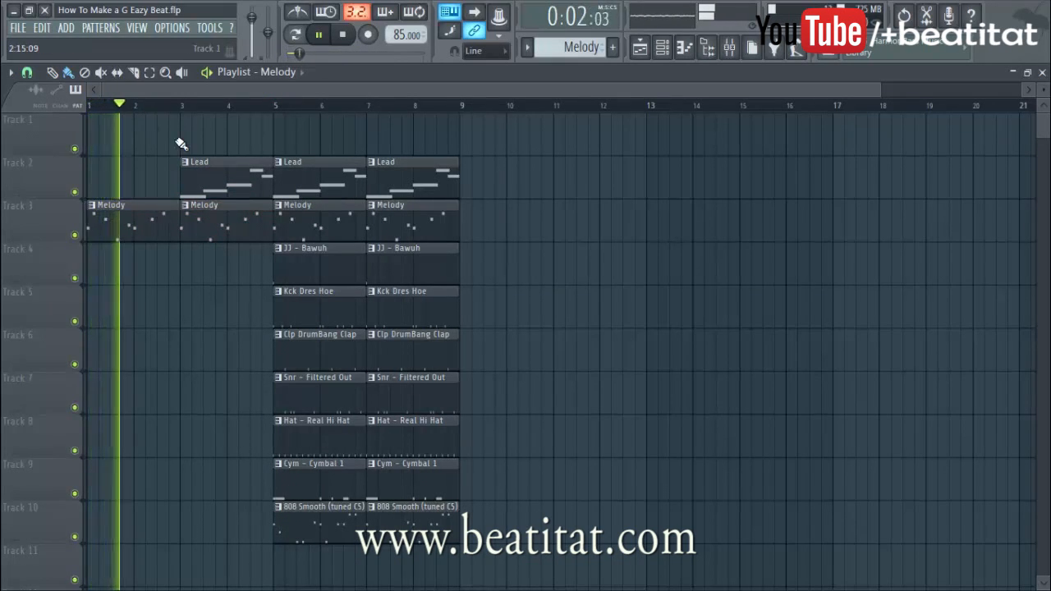
{"action": "key", "text": "ctrl+a"}
{"action": "key", "text": "space"}
{"action": "left_click_drag", "start_coordinate": [148, 218], "coordinate": [214, 227]}
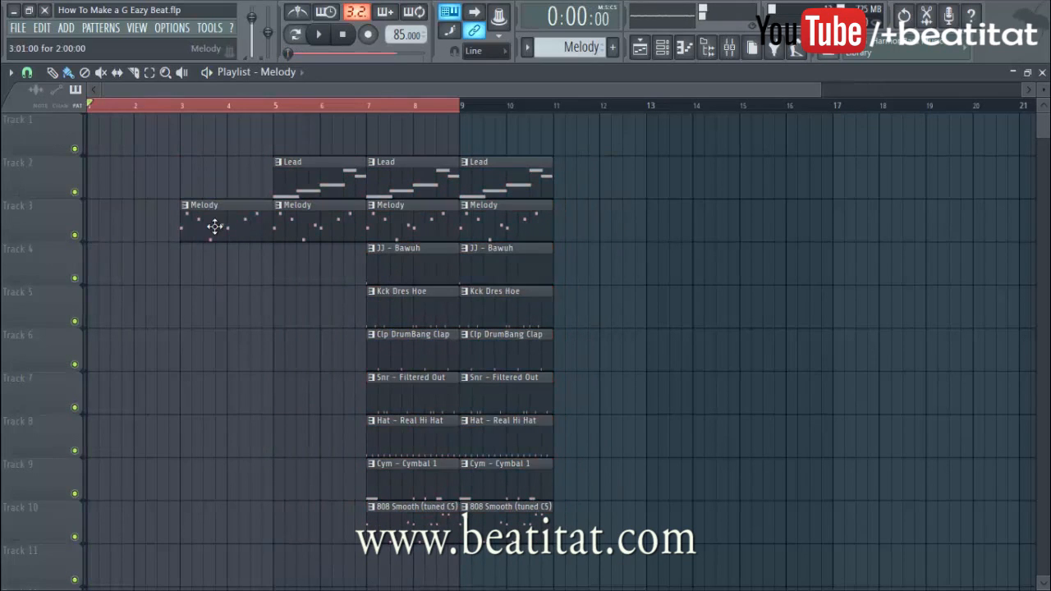
Shift all clips right about two bars and fill the start with extra Lead and Melody clips
{"action": "left_click", "coordinate": [90, 236]}
{"action": "key", "text": "ctrl+a"}
{"action": "left_click_drag", "start_coordinate": [292, 232], "coordinate": [380, 224]}
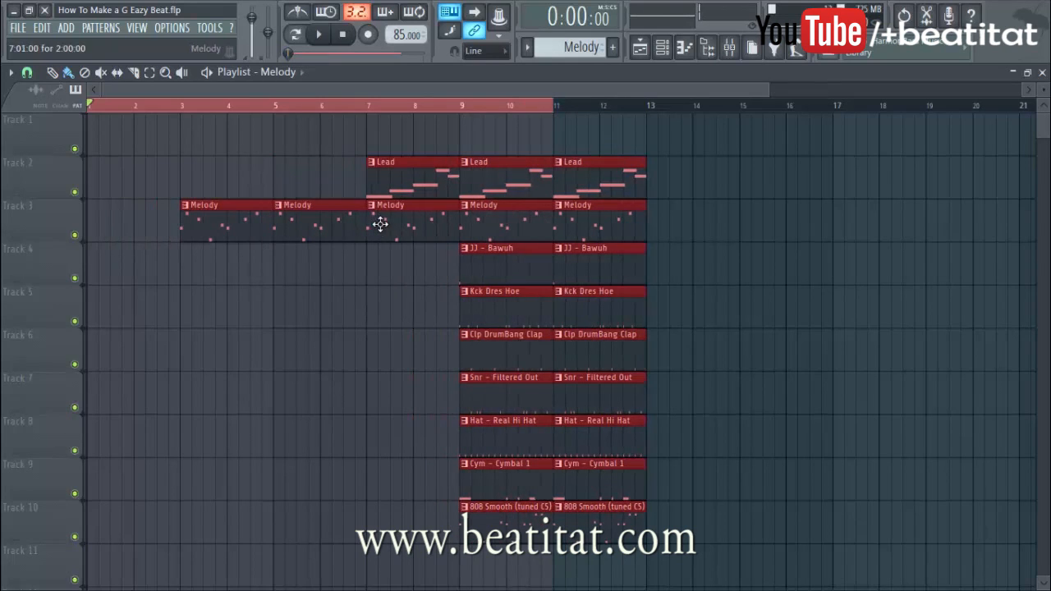
{"action": "left_click", "coordinate": [392, 185]}
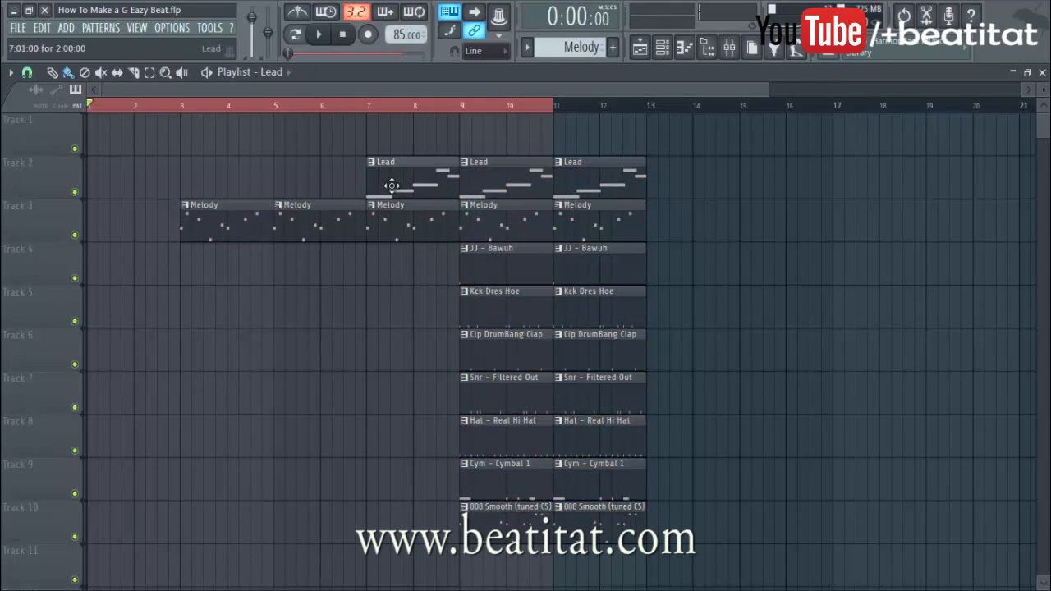
{"action": "left_click", "coordinate": [269, 184]}
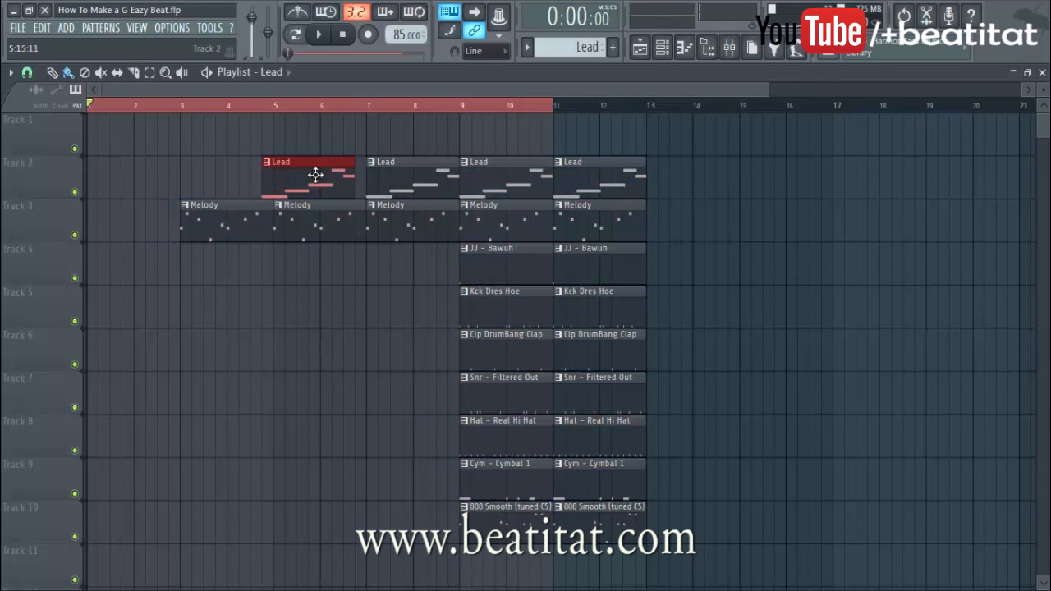
{"action": "left_click", "coordinate": [96, 230]}
{"action": "left_click", "coordinate": [93, 108], "text": "ctrl"}
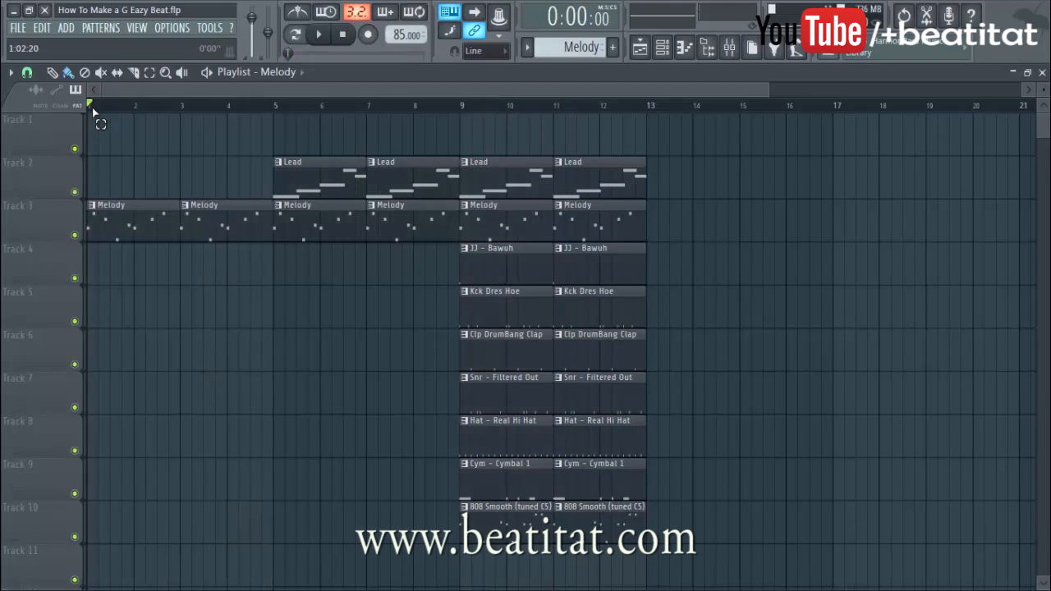
Select the bar 9–13 clips on Tracks 2–10 and duplicate them into bars 13–17 with Ctrl+B
{"action": "scroll", "coordinate": [474, 204], "scroll_direction": "down", "scroll_amount": 2}
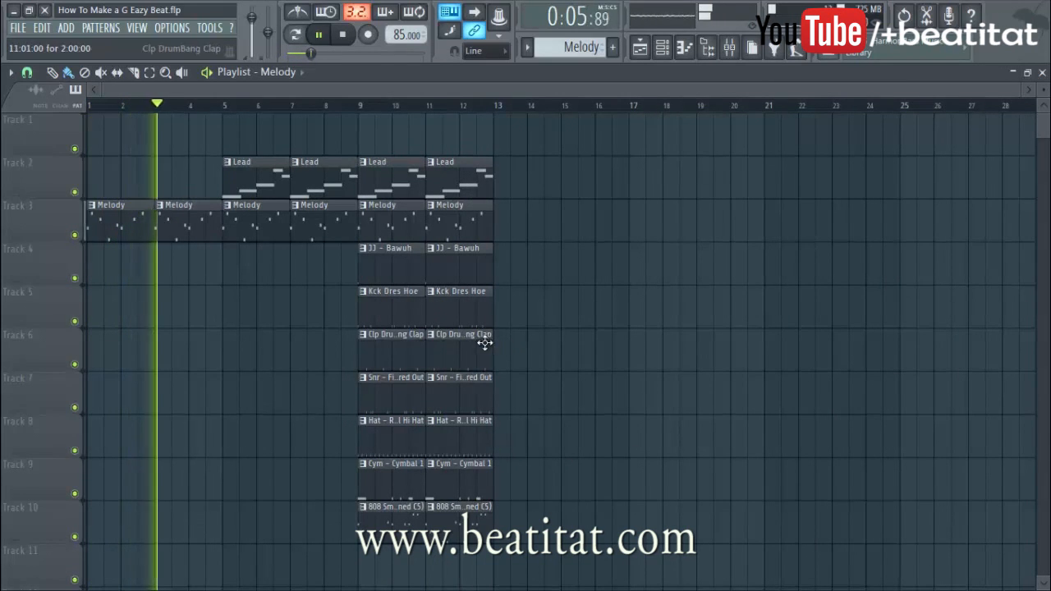
{"action": "left_click_drag", "start_coordinate": [376, 156], "coordinate": [500, 532]}
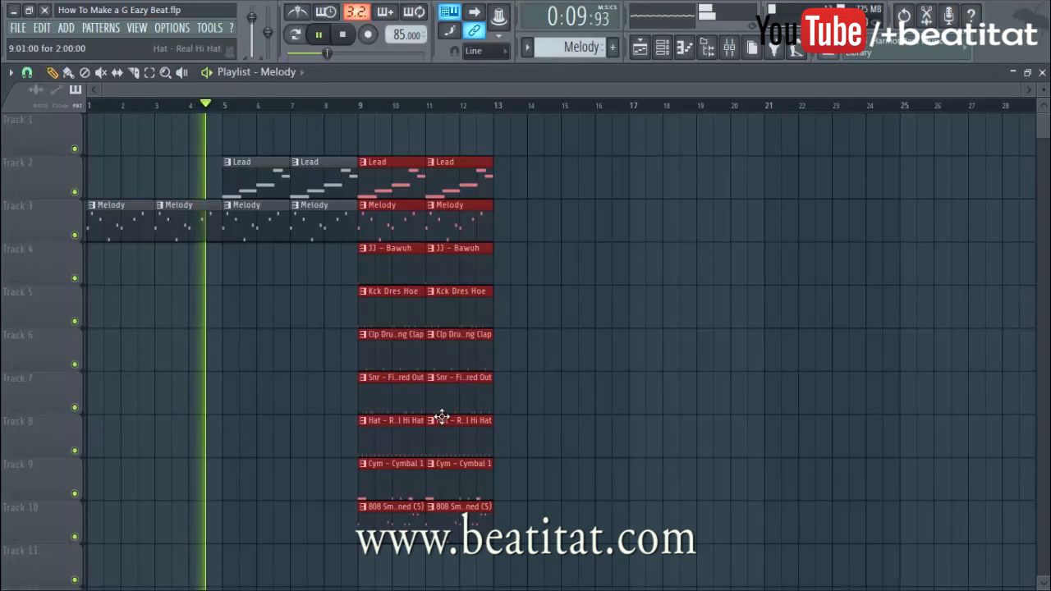
{"action": "key", "text": "ctrl+b"}
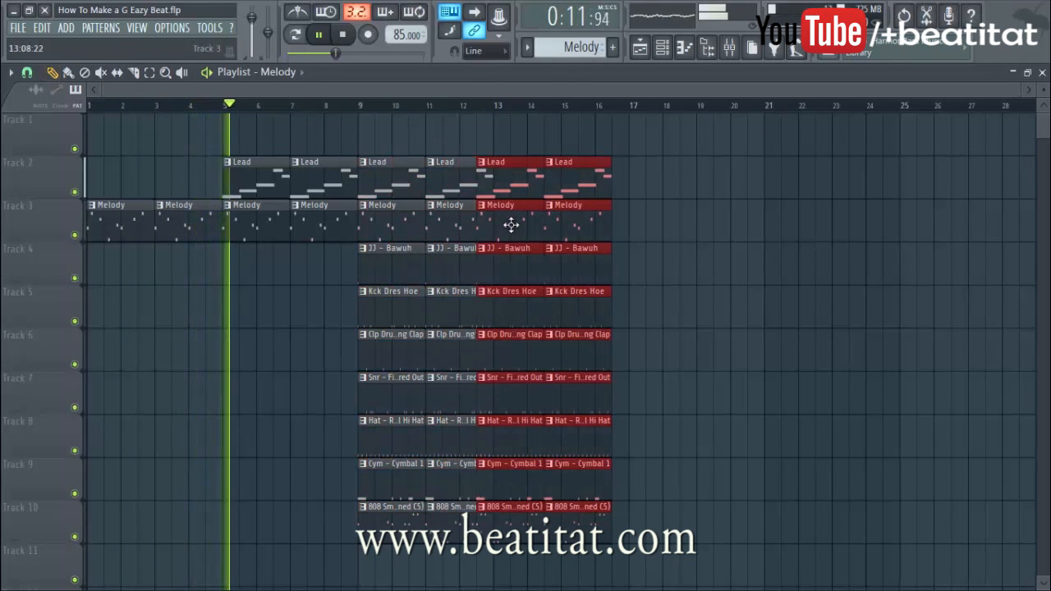
{"action": "left_click_drag", "start_coordinate": [536, 219], "coordinate": [527, 219]}
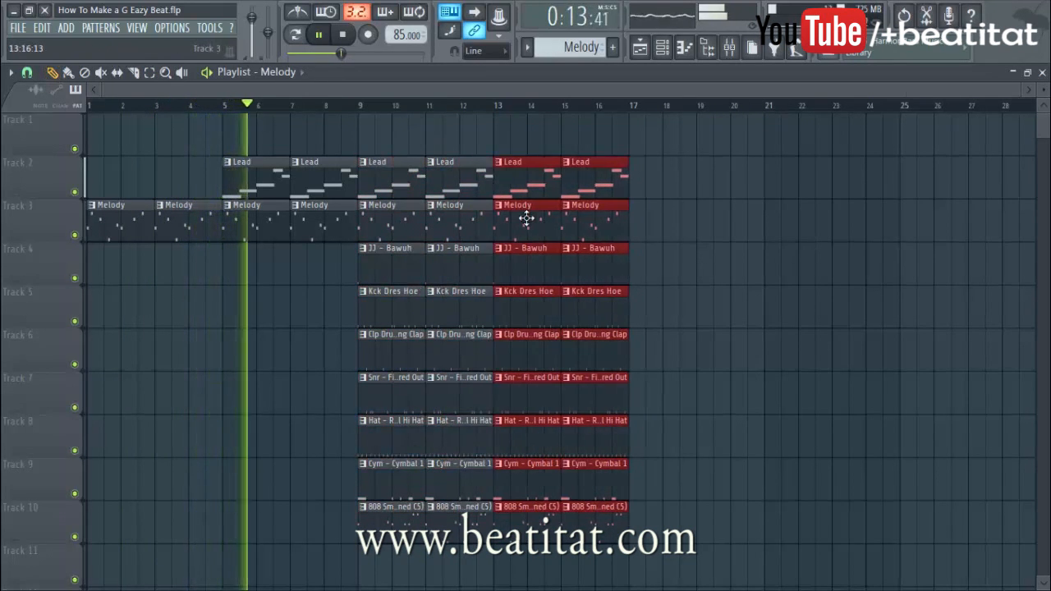
{"action": "right_click", "coordinate": [446, 141]}
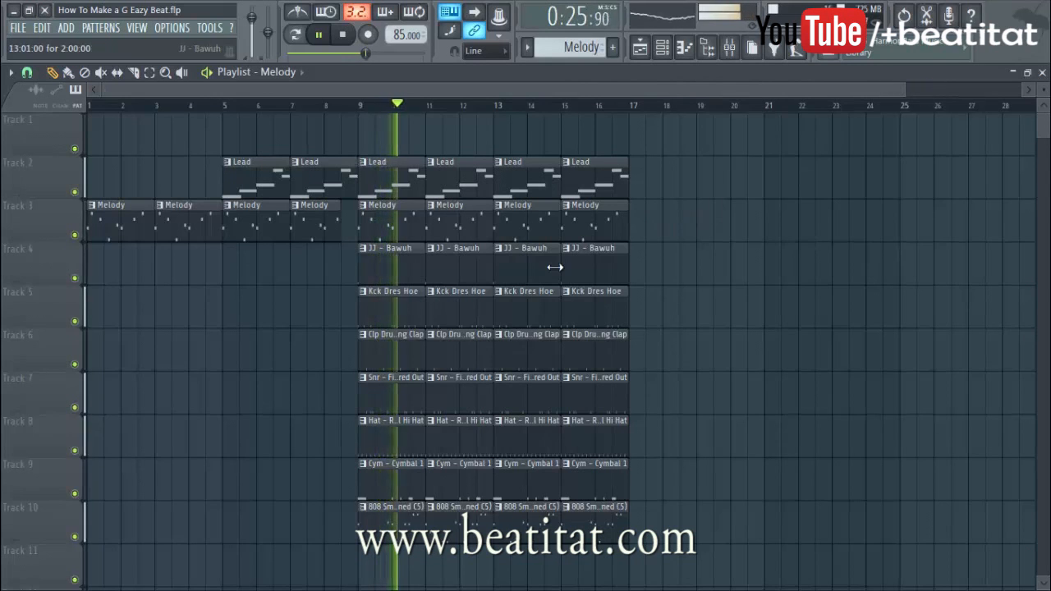
{"action": "scroll", "coordinate": [528, 249], "scroll_direction": "down", "scroll_amount": 1}
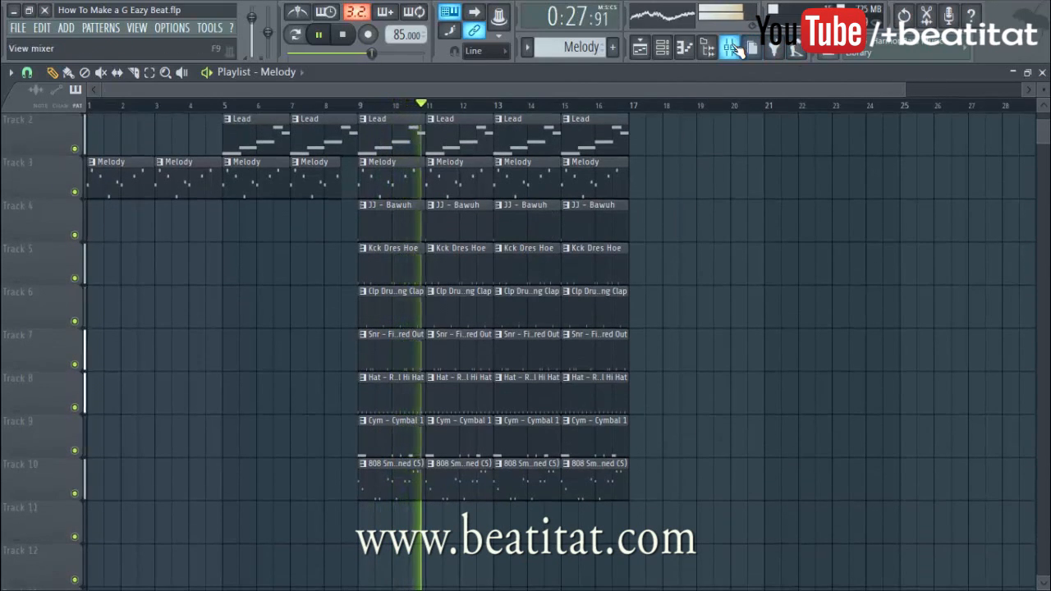
Create an automation clip for the Hat track's Fruity delay 2 mix level
{"action": "key", "text": "F9"}
{"action": "key", "text": "space"}
{"action": "left_click", "coordinate": [207, 216]}
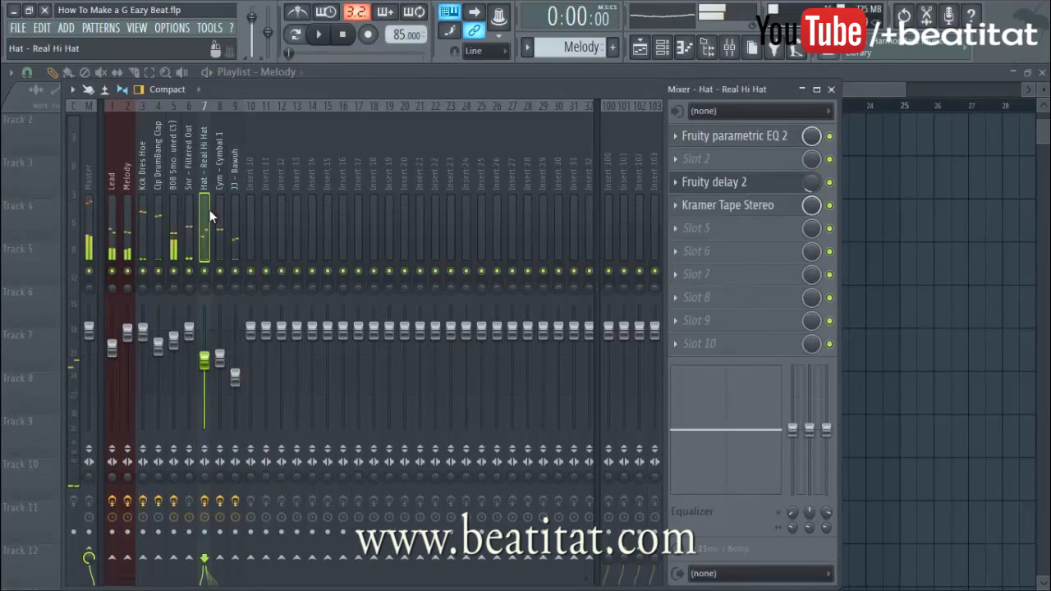
{"action": "right_click", "coordinate": [826, 184]}
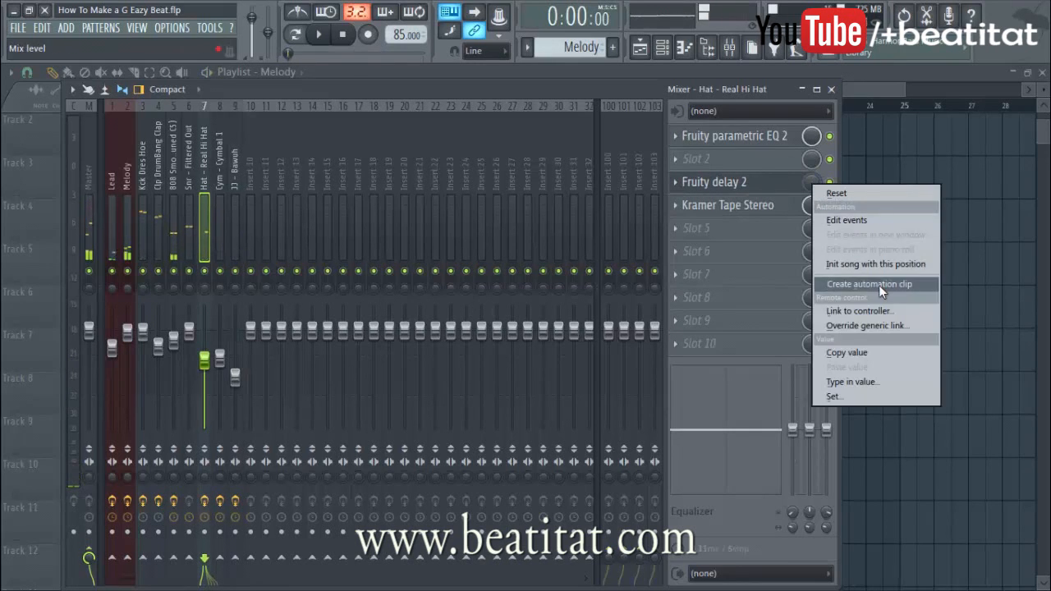
{"action": "left_click", "coordinate": [878, 285]}
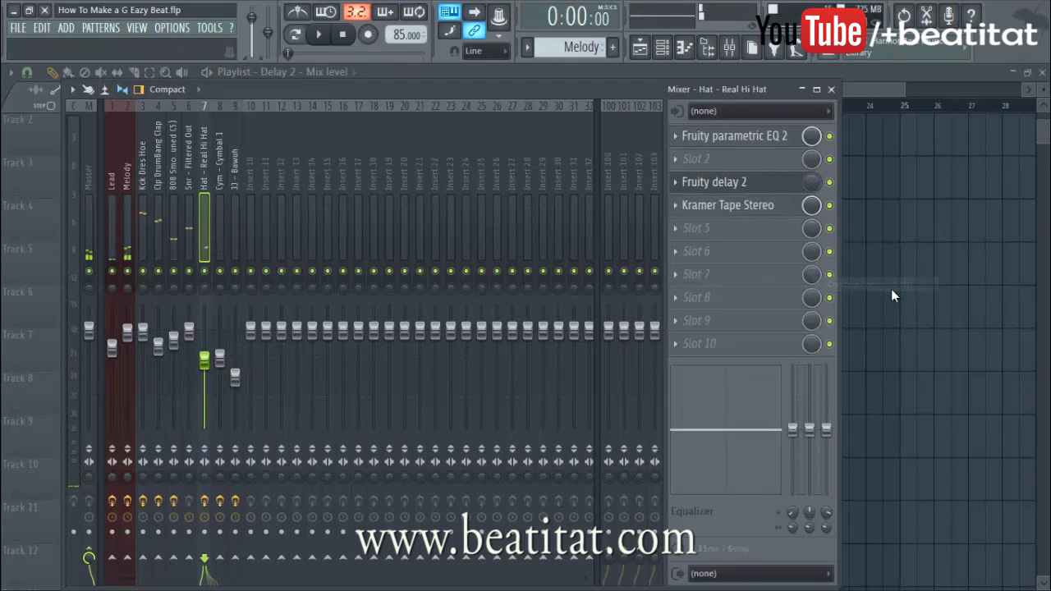
Stretch the Delay 2 - Mix level clip on Track 11 out to bar 17
{"action": "left_click", "coordinate": [832, 91]}
{"action": "scroll", "coordinate": [586, 446], "scroll_direction": "down", "scroll_amount": 6}
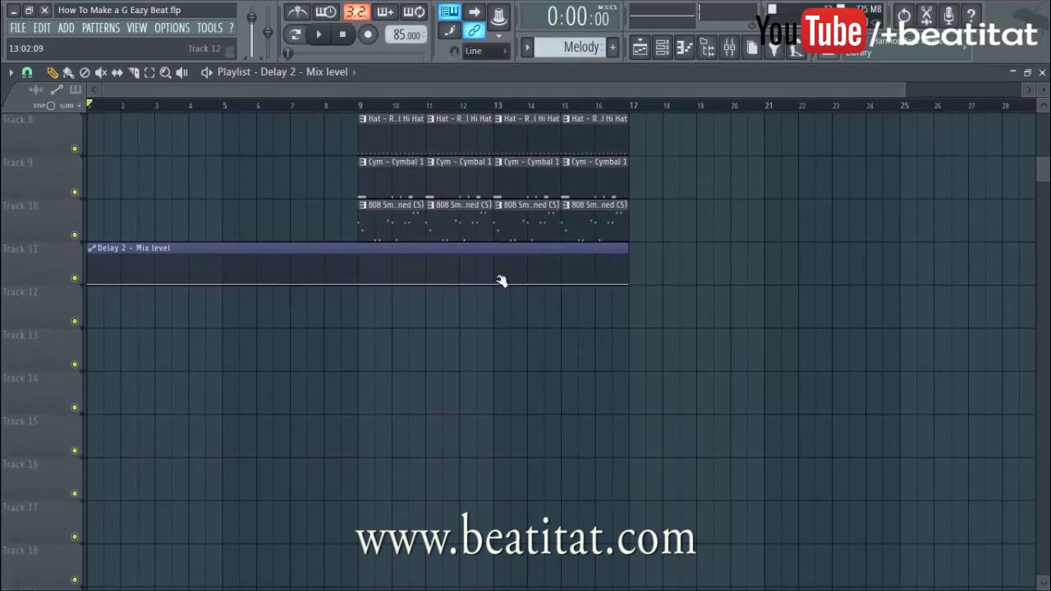
{"action": "left_click_drag", "start_coordinate": [631, 259], "coordinate": [655, 255]}
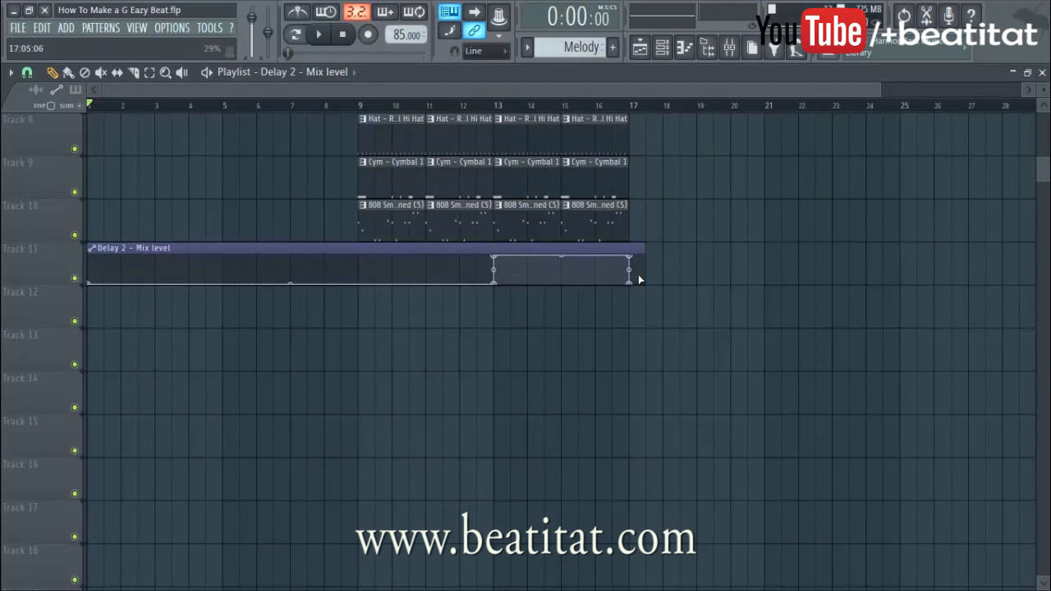
{"action": "scroll", "coordinate": [624, 304], "scroll_direction": "up", "scroll_amount": 7}
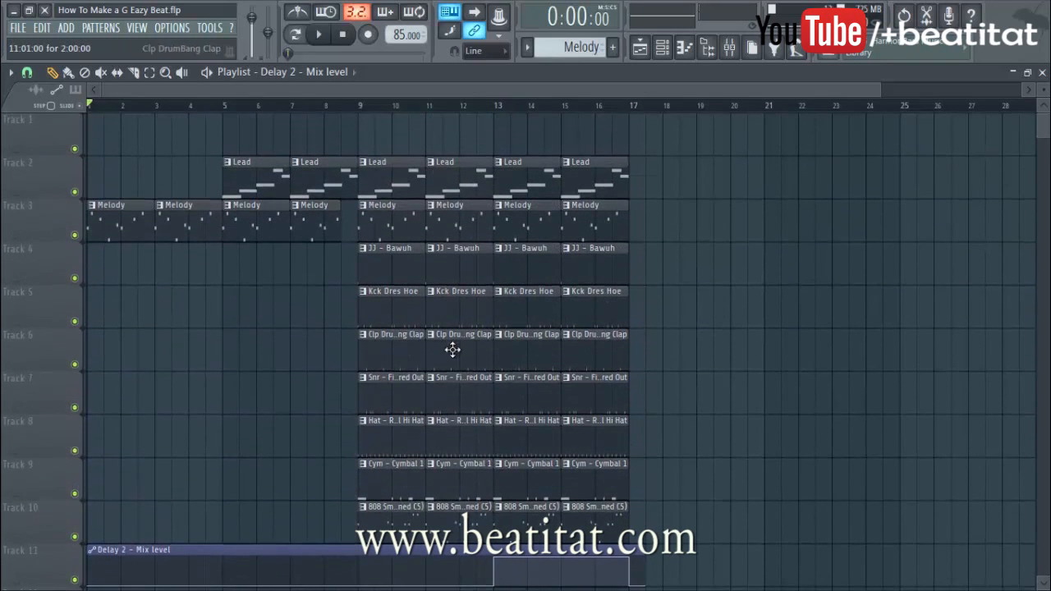
Delete the kick clips at bars 9 and 11 so the kick starts at bar 13, then play
{"action": "right_click", "coordinate": [414, 317]}
{"action": "right_click", "coordinate": [458, 312]}
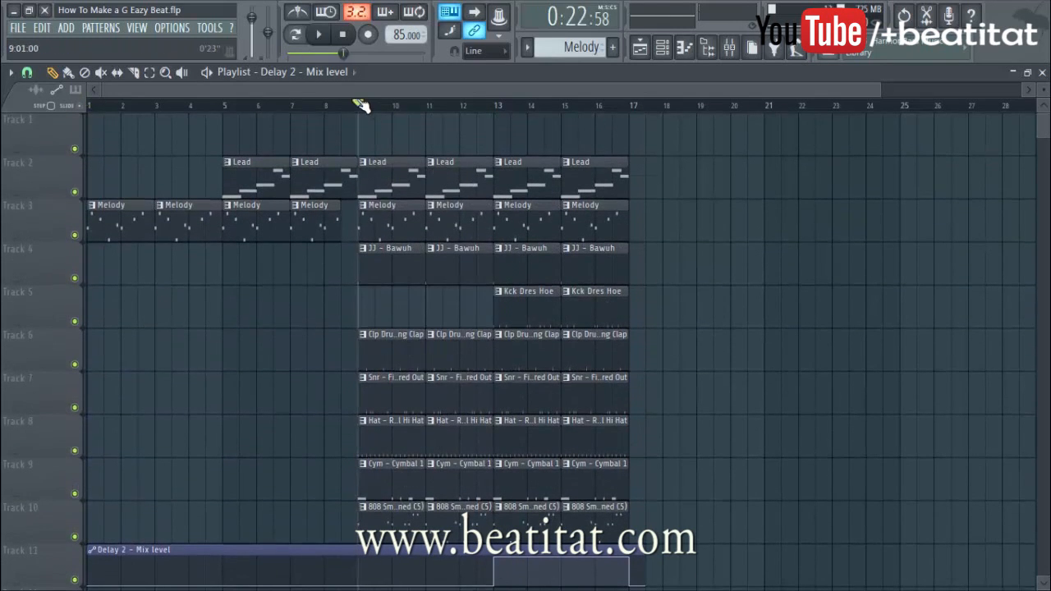
{"action": "key", "text": "space"}
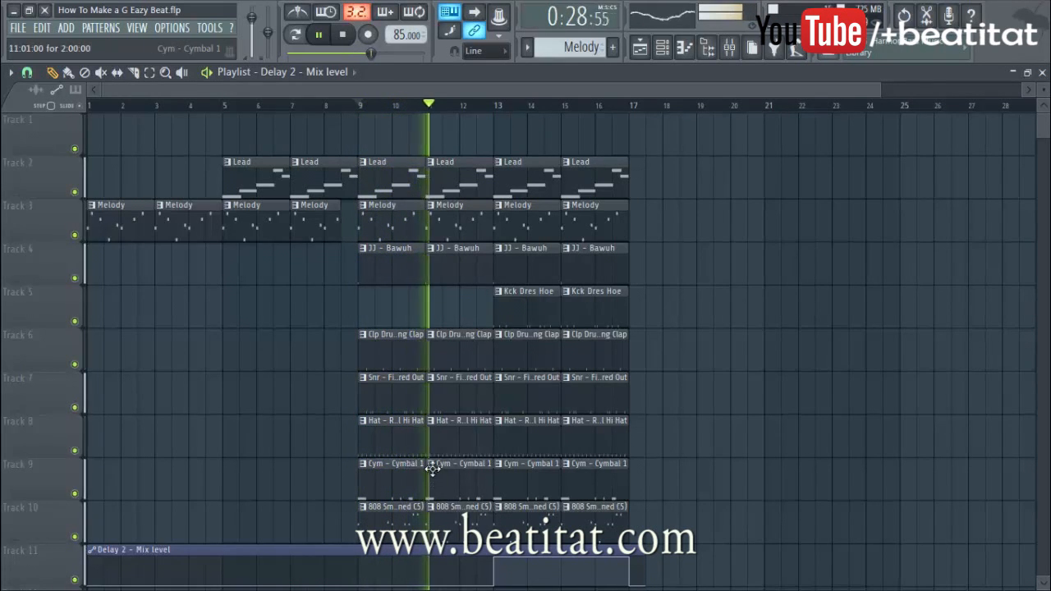
Select the Snr - Filtered Out mixer insert and open the plugin list for its first effect slot
{"action": "left_click", "coordinate": [729, 47]}
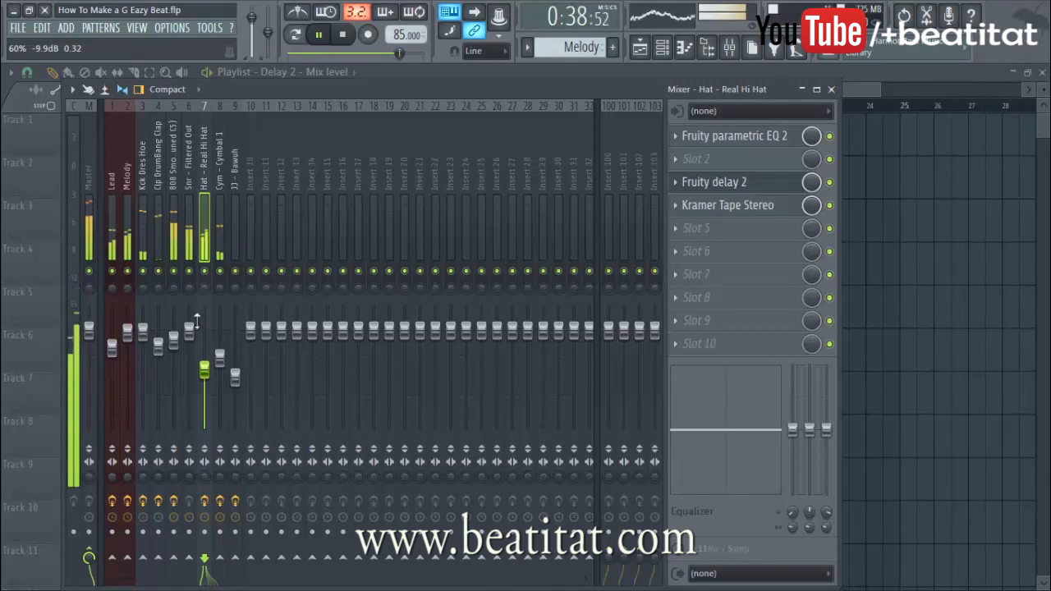
{"action": "left_click", "coordinate": [139, 230]}
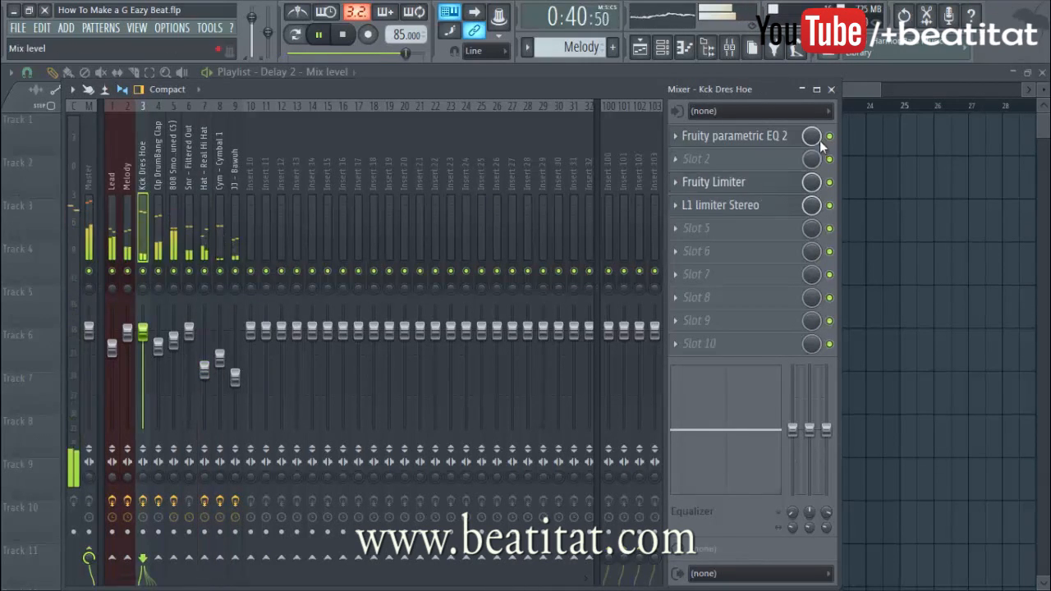
{"action": "left_click", "coordinate": [832, 89]}
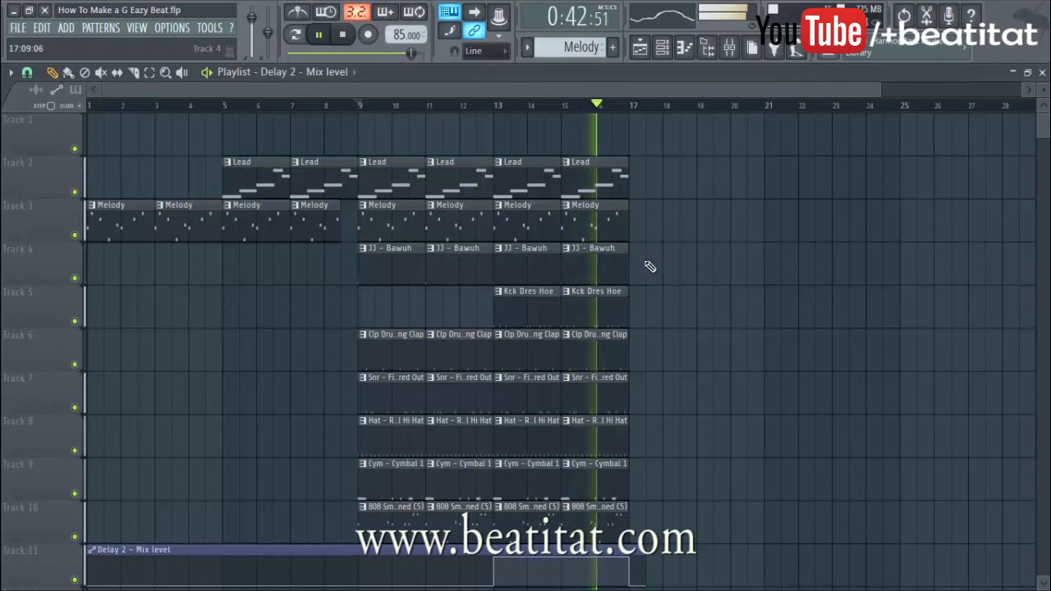
{"action": "key", "text": "F9"}
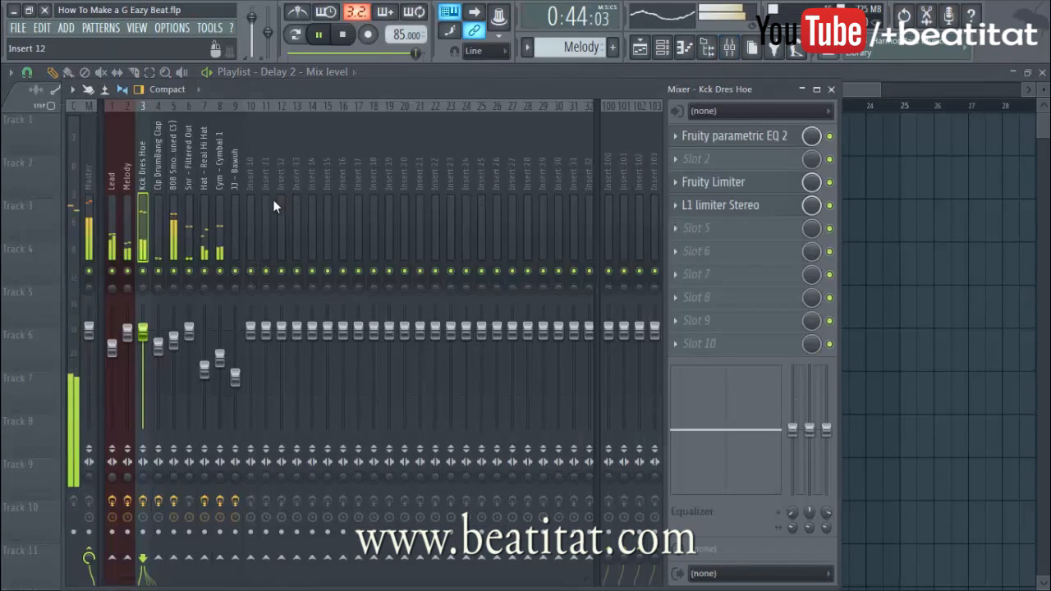
{"action": "left_click", "coordinate": [161, 223]}
{"action": "left_click", "coordinate": [194, 211]}
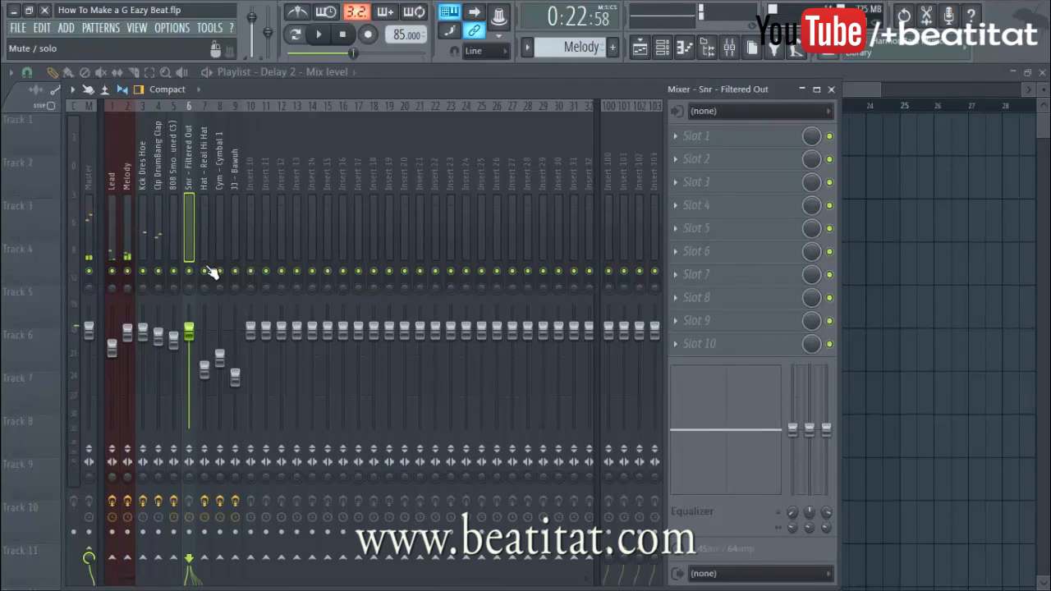
{"action": "key", "text": "F9"}
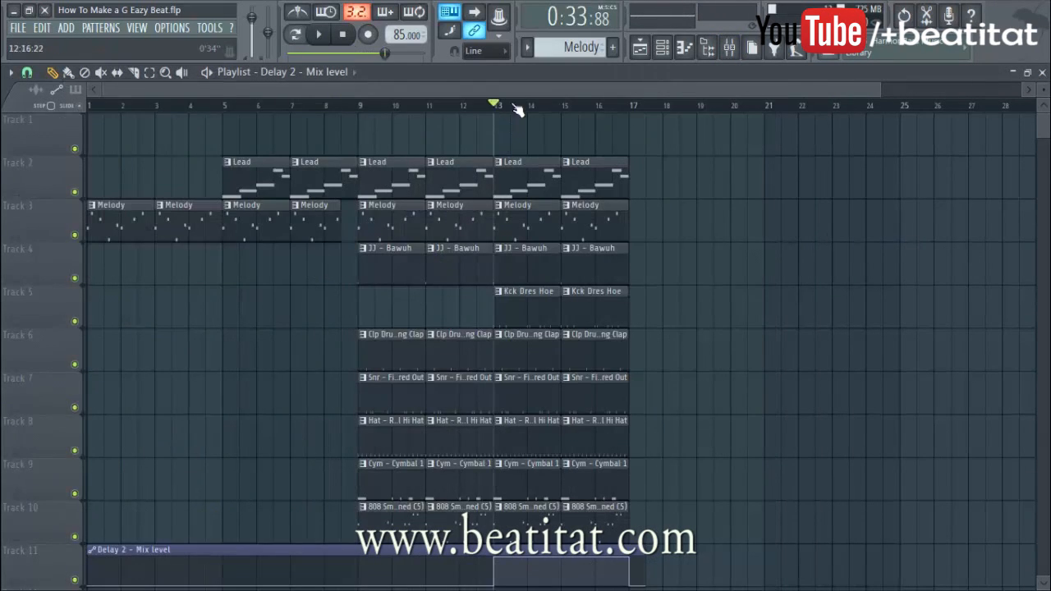
{"action": "left_click", "coordinate": [730, 48]}
{"action": "left_click", "coordinate": [681, 136]}
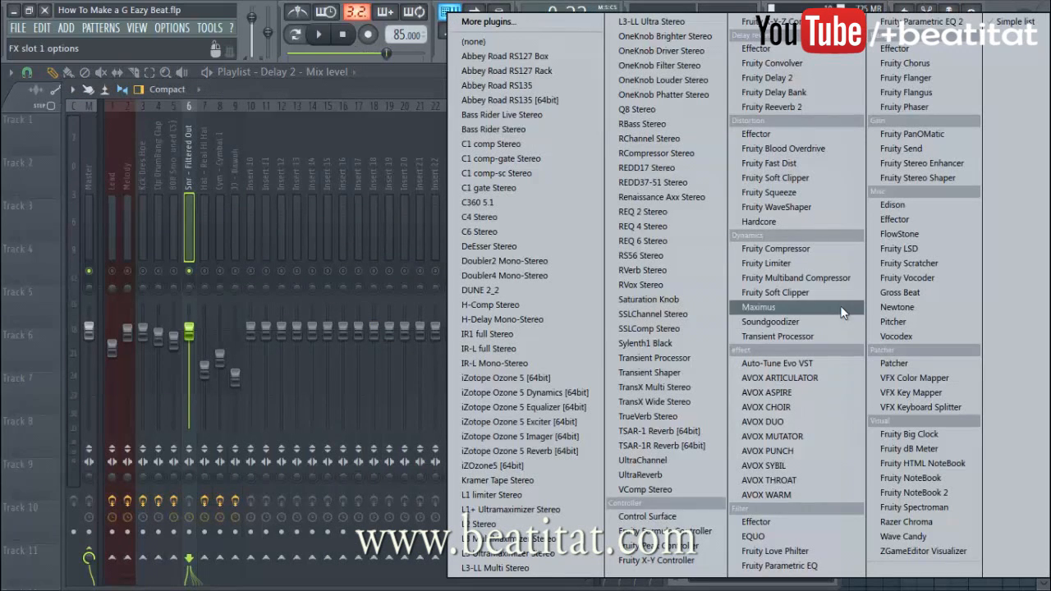
Load Fruity parametric EQ 2, high-pass the low band at ~174Hz, reshape the mids, and move the high shelf to ~18342Hz
{"action": "left_click", "coordinate": [920, 21]}
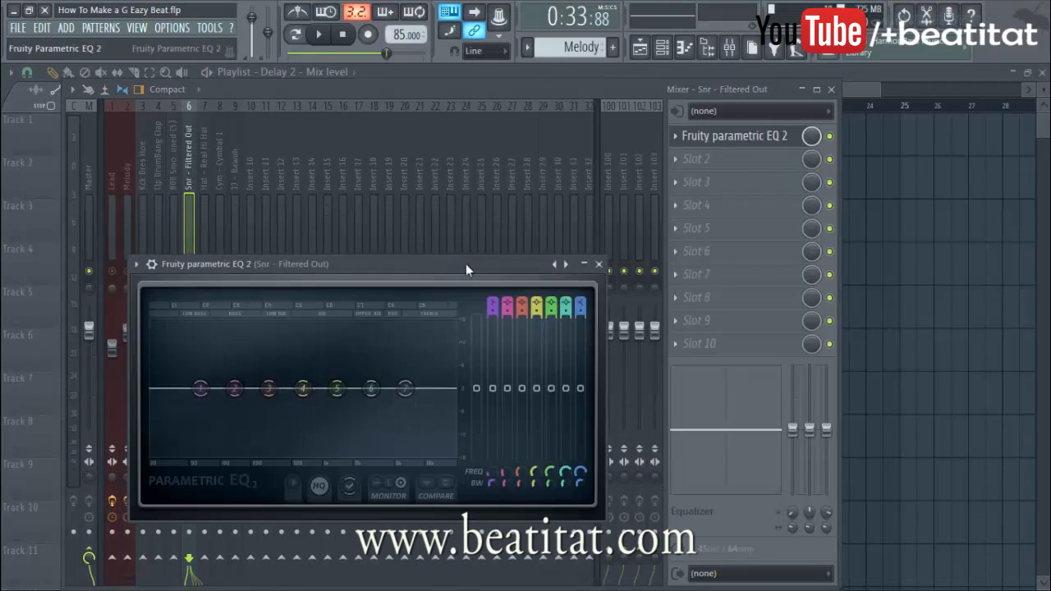
{"action": "left_click", "coordinate": [494, 306]}
{"action": "left_click_drag", "start_coordinate": [494, 313], "coordinate": [496, 309]}
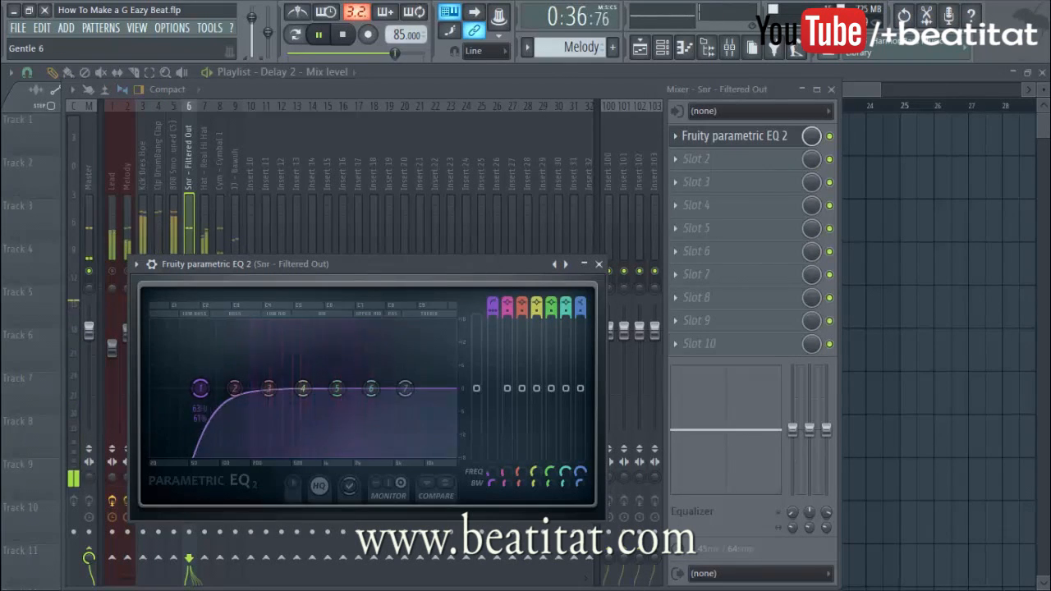
{"action": "left_click_drag", "start_coordinate": [201, 388], "coordinate": [244, 391]}
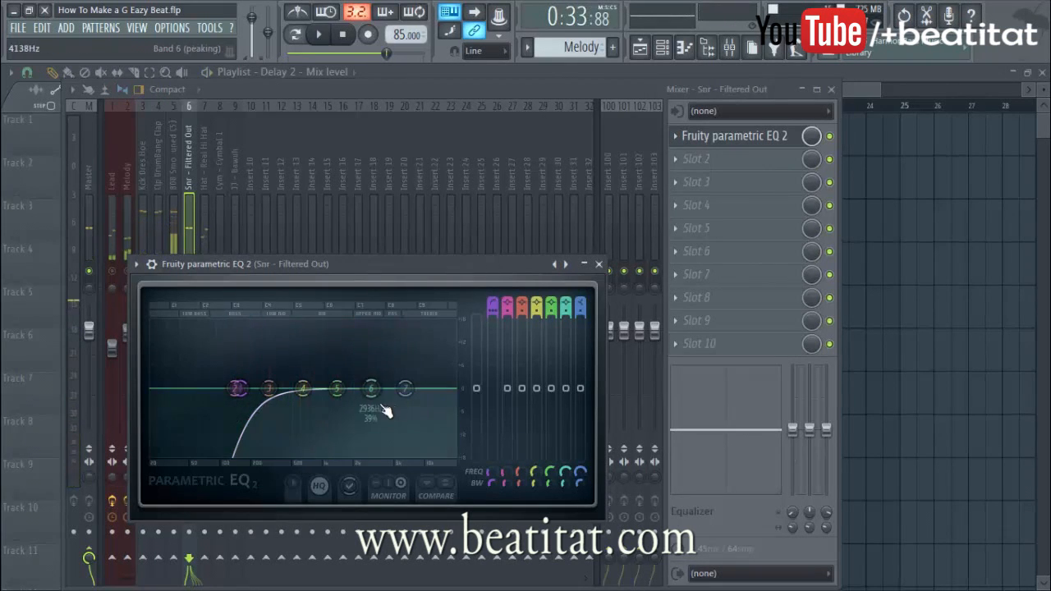
{"action": "left_click_drag", "start_coordinate": [349, 385], "coordinate": [308, 404]}
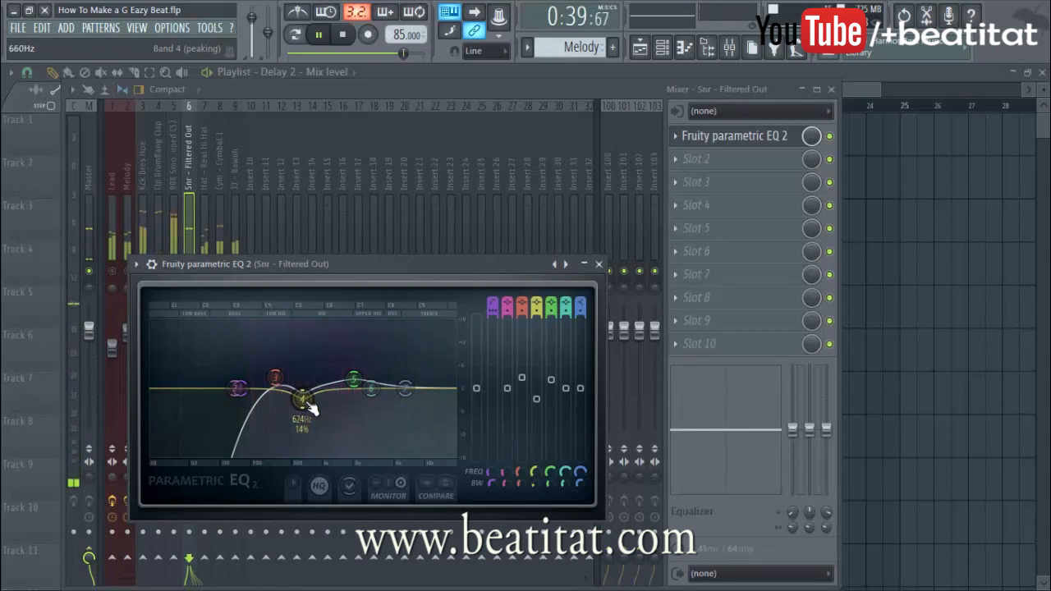
{"action": "mouse_move", "coordinate": [405, 388]}
{"action": "left_mouse_down"}
{"action": "mouse_move", "coordinate": [450, 389]}
{"action": "mouse_move", "coordinate": [418, 392]}
{"action": "left_mouse_up"}
Load REDD37-51 Stereo into the snare track's third effect slot
{"action": "left_click", "coordinate": [599, 265]}
{"action": "left_click", "coordinate": [727, 182]}
{"action": "left_click", "coordinate": [728, 185]}
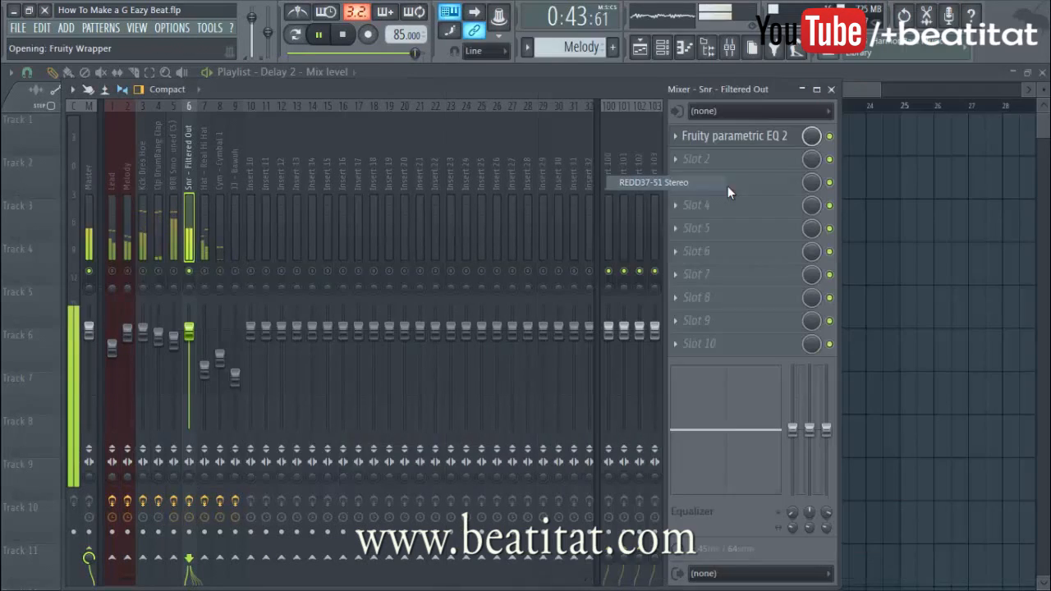
{"action": "left_click", "coordinate": [677, 183]}
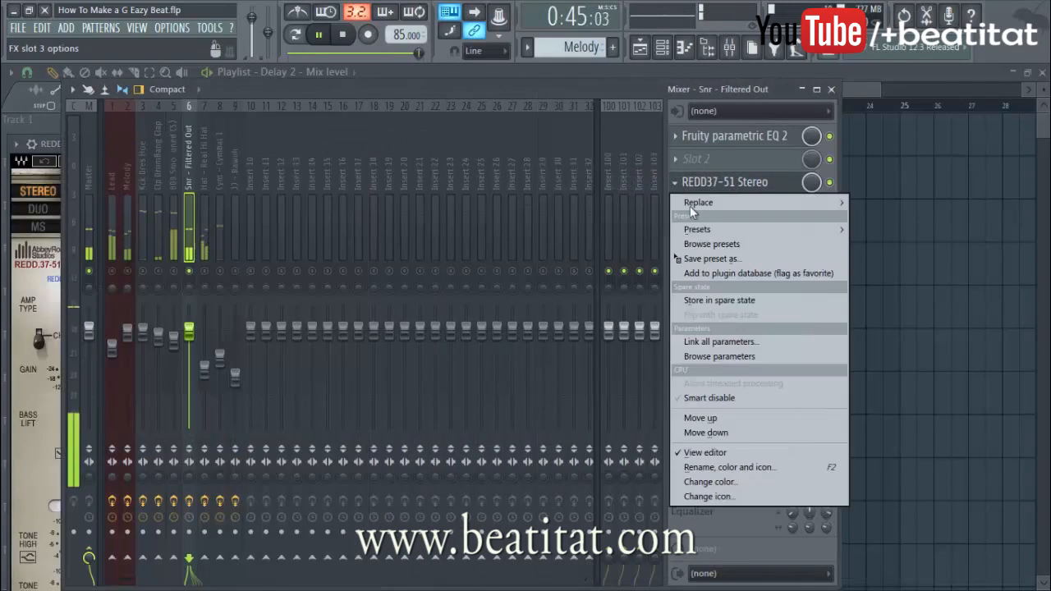
{"action": "left_click", "coordinate": [724, 205]}
{"action": "left_click", "coordinate": [39, 259]}
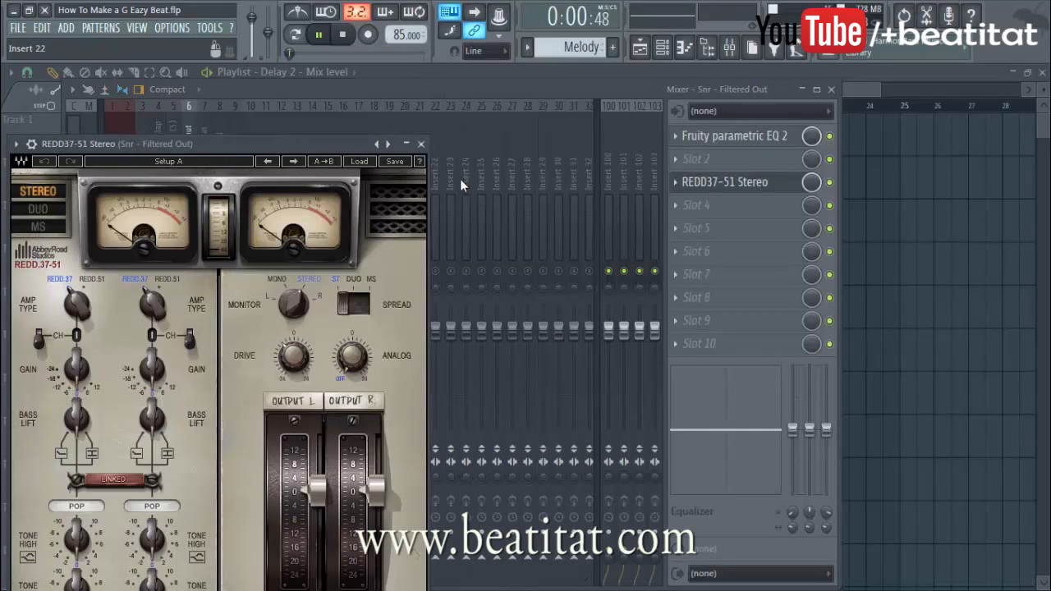
{"action": "left_click", "coordinate": [416, 145]}
{"action": "left_click", "coordinate": [691, 188]}
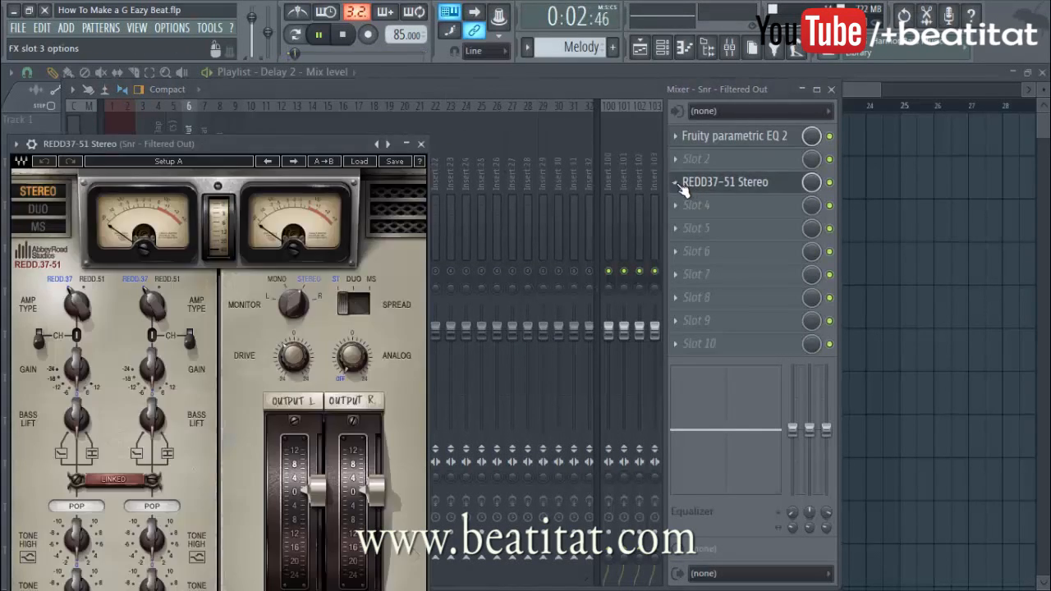
Replace the third slot's plugin with L1 limiter Stereo, with the threshold at -6.9 dB, and play the playlist
{"action": "left_click", "coordinate": [677, 183]}
{"action": "mouse_move", "coordinate": [729, 202]}
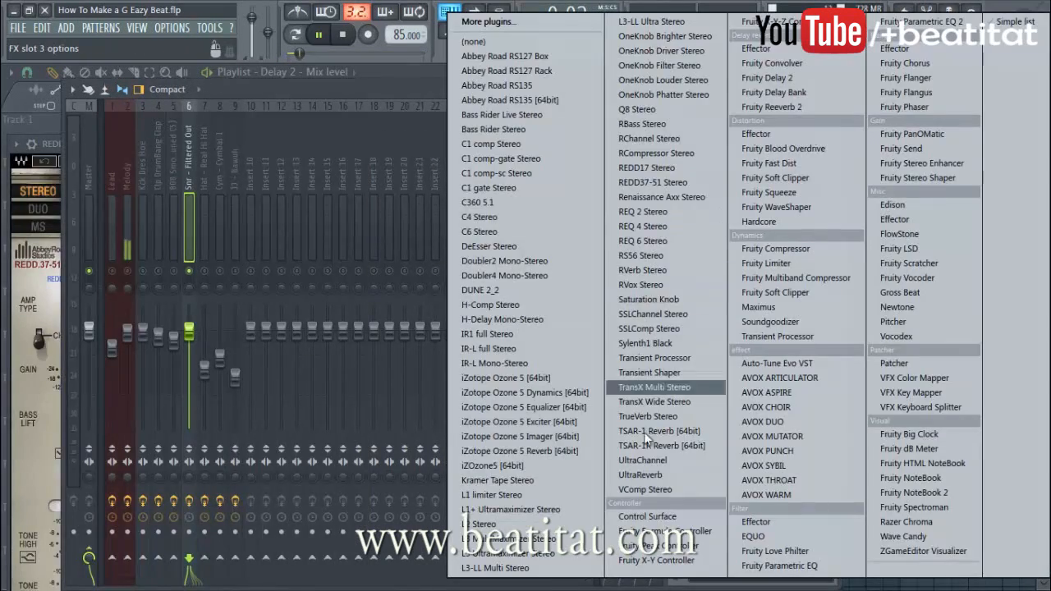
{"action": "left_click", "coordinate": [501, 497]}
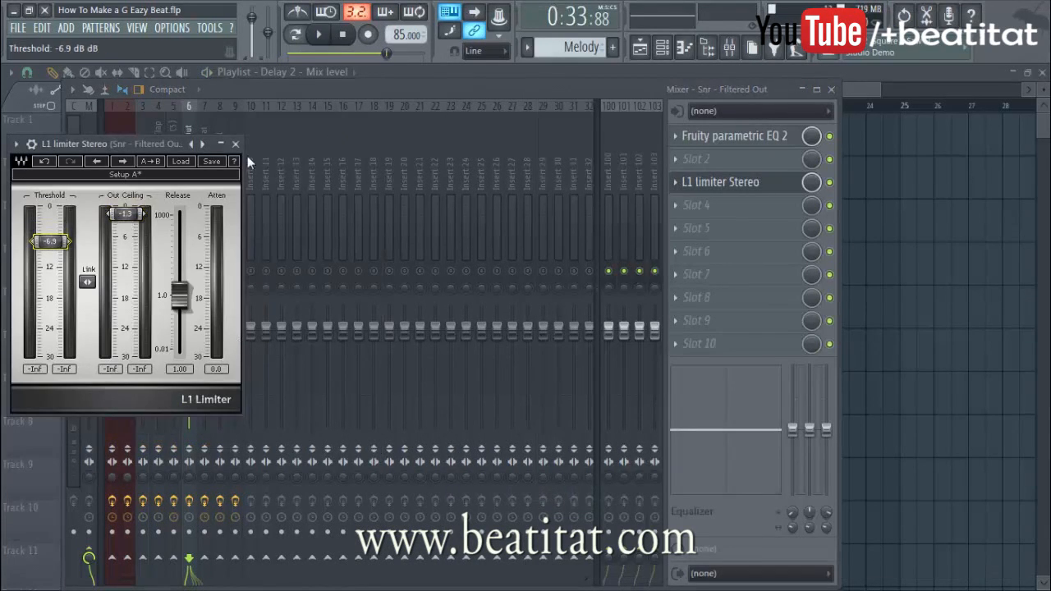
{"action": "left_click", "coordinate": [432, 72]}
{"action": "key", "text": "space"}
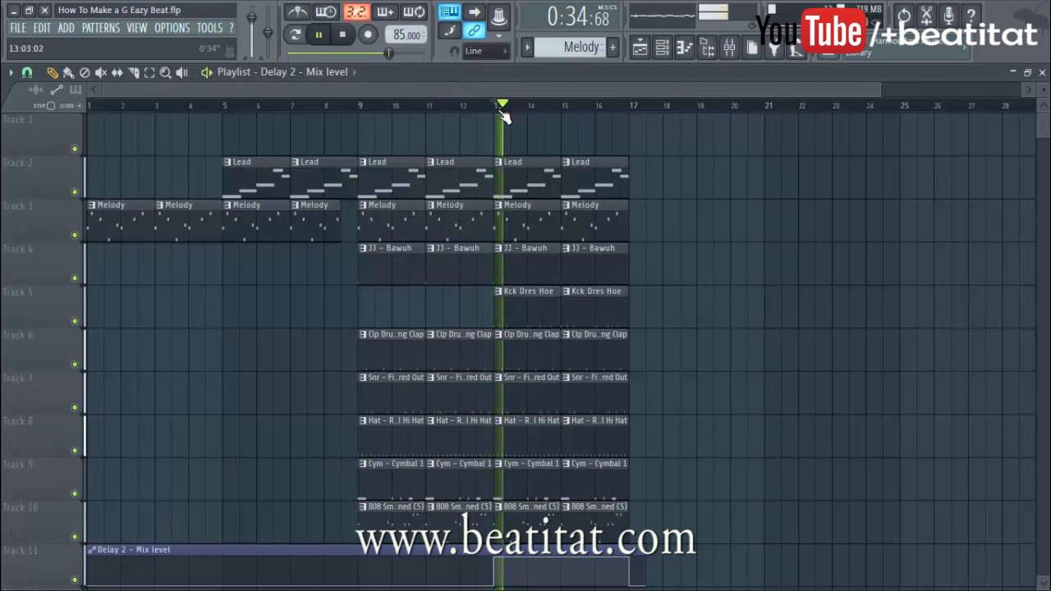
Lower the 808 Smooth mixer track's fader slightly
{"action": "left_click", "coordinate": [707, 48]}
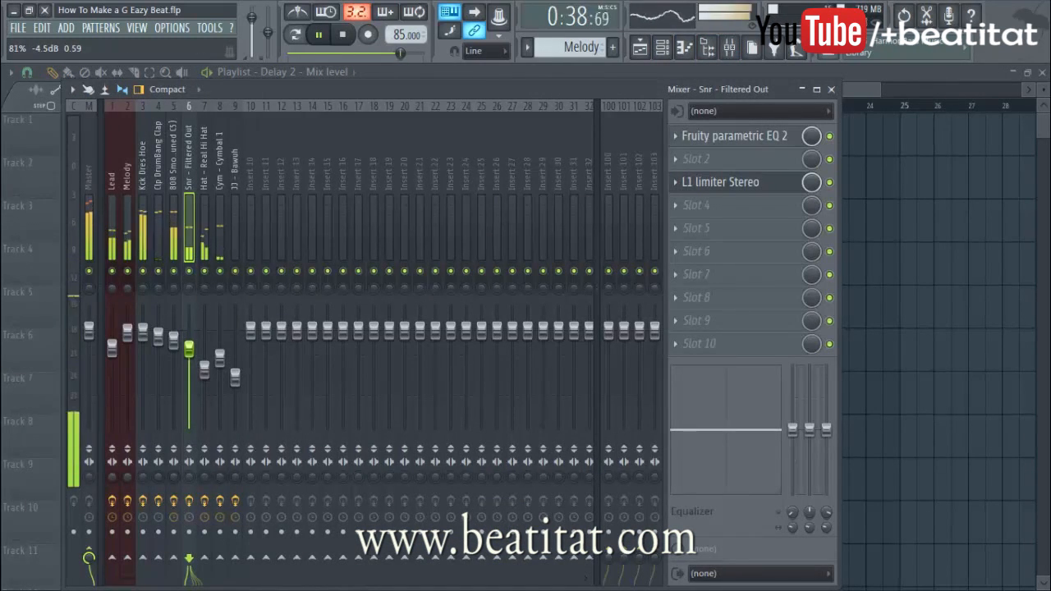
{"action": "left_click", "coordinate": [834, 89]}
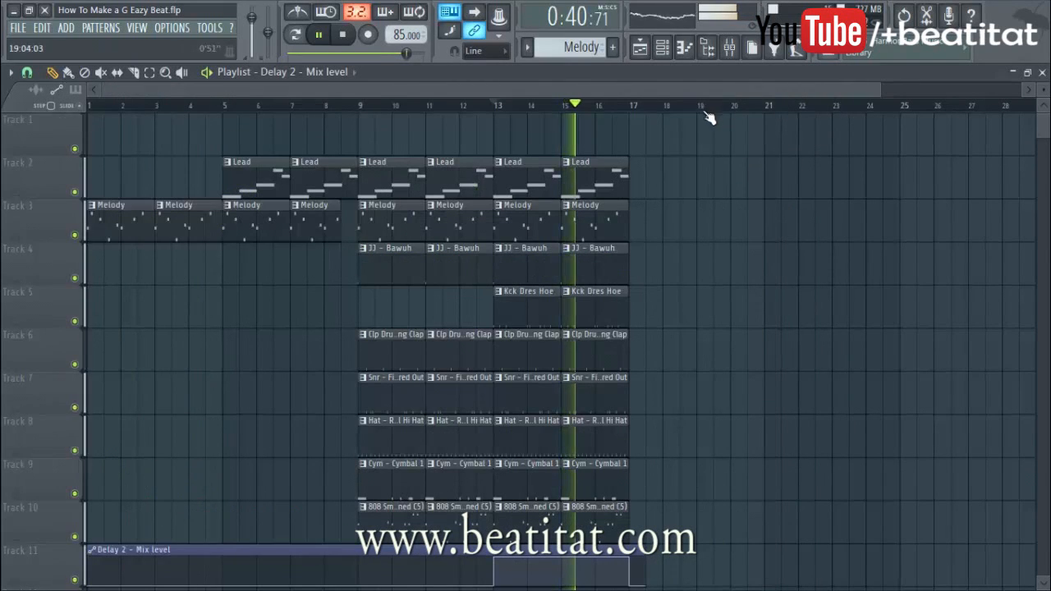
{"action": "left_click", "coordinate": [731, 48]}
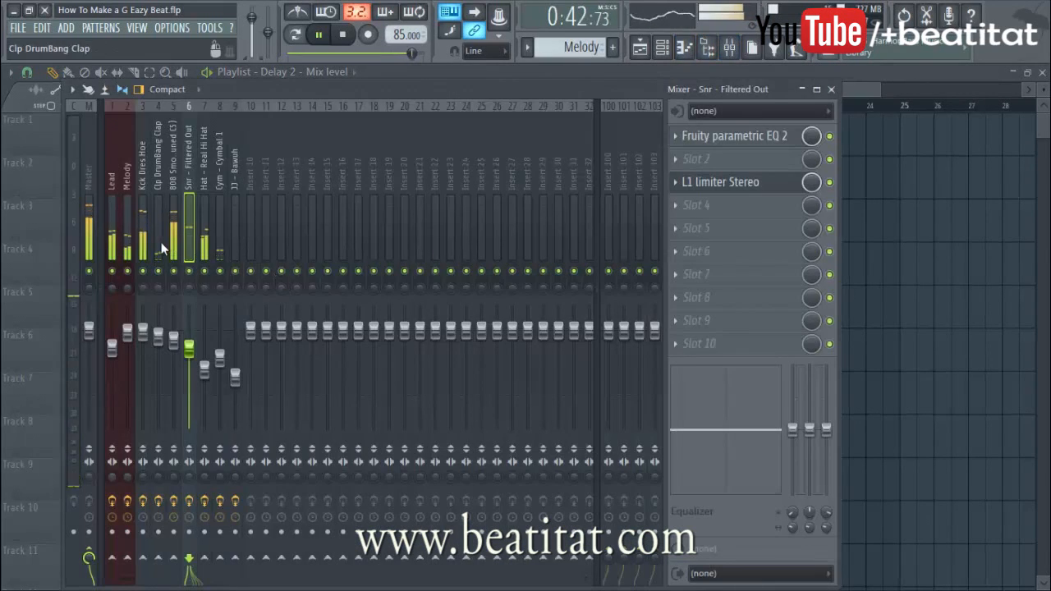
{"action": "left_click", "coordinate": [159, 335]}
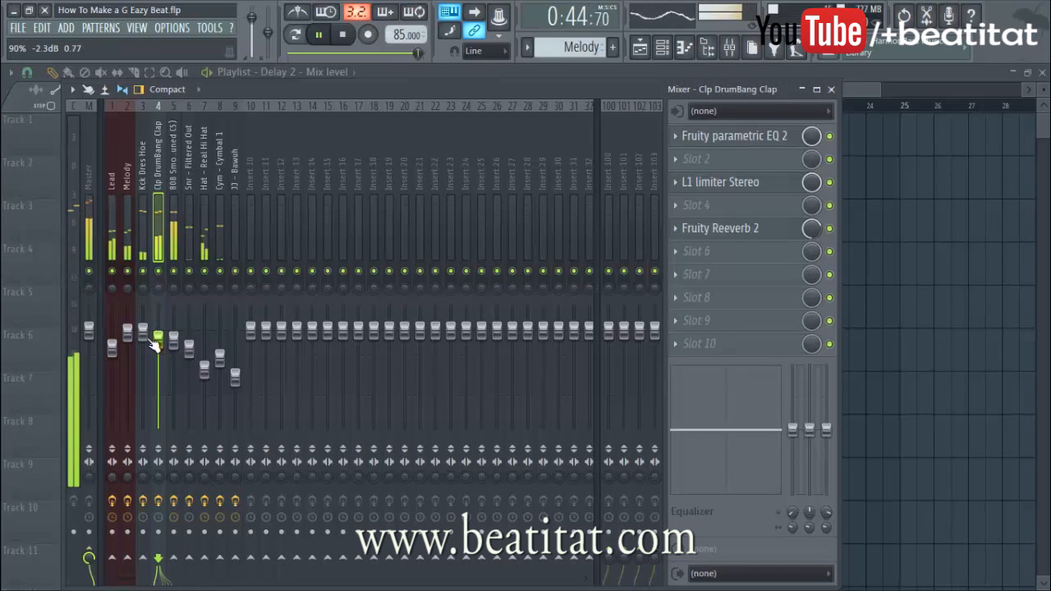
{"action": "left_click_drag", "start_coordinate": [168, 345], "coordinate": [169, 348]}
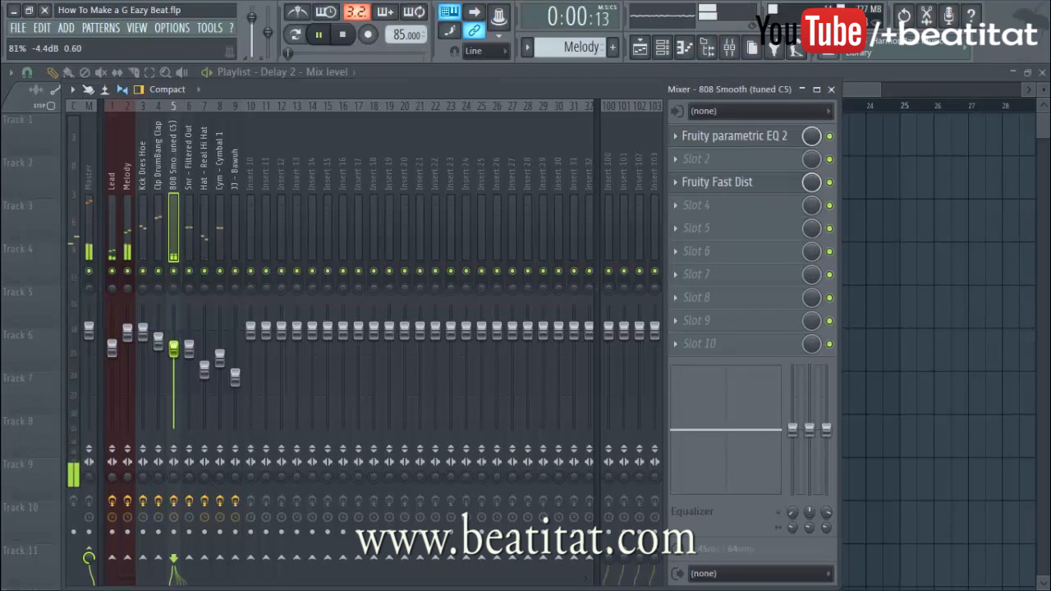
{"action": "left_click", "coordinate": [831, 90]}
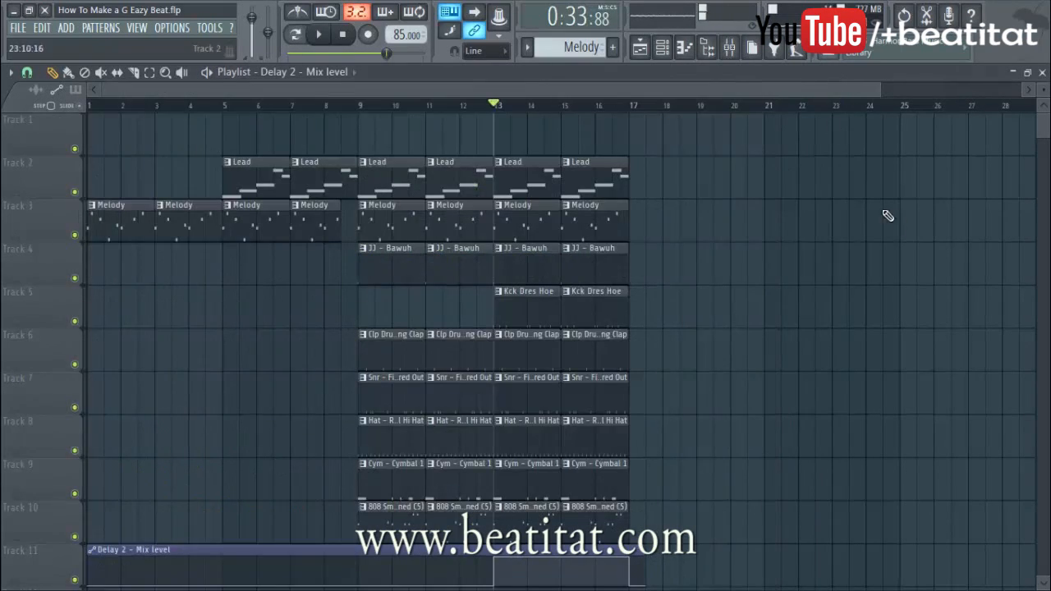
Play from bar 9 and briefly check the 808 Smooth pattern's notes
{"action": "key", "text": "space"}
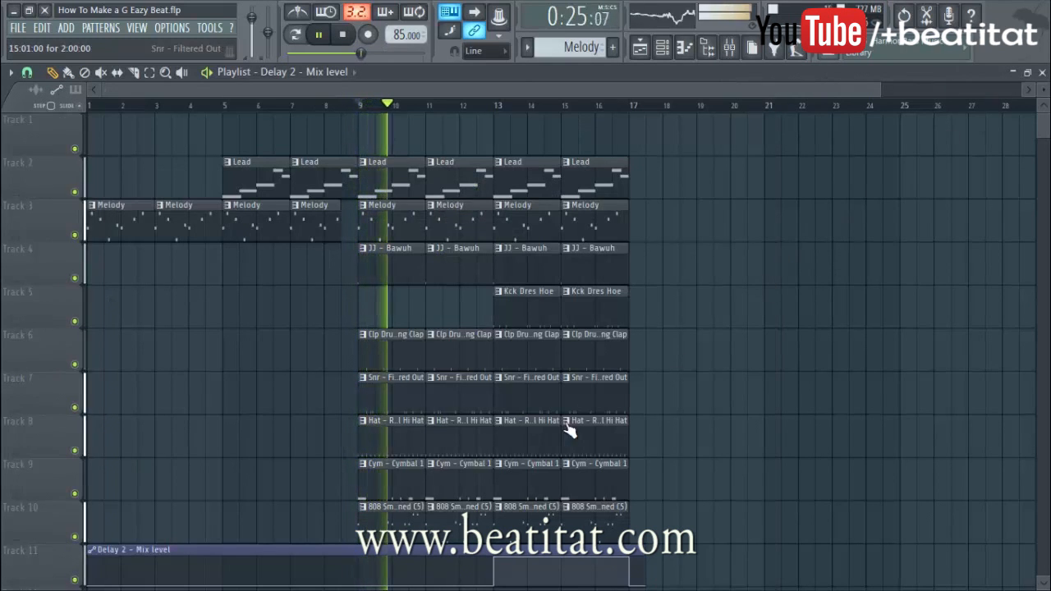
{"action": "double_click", "coordinate": [421, 533]}
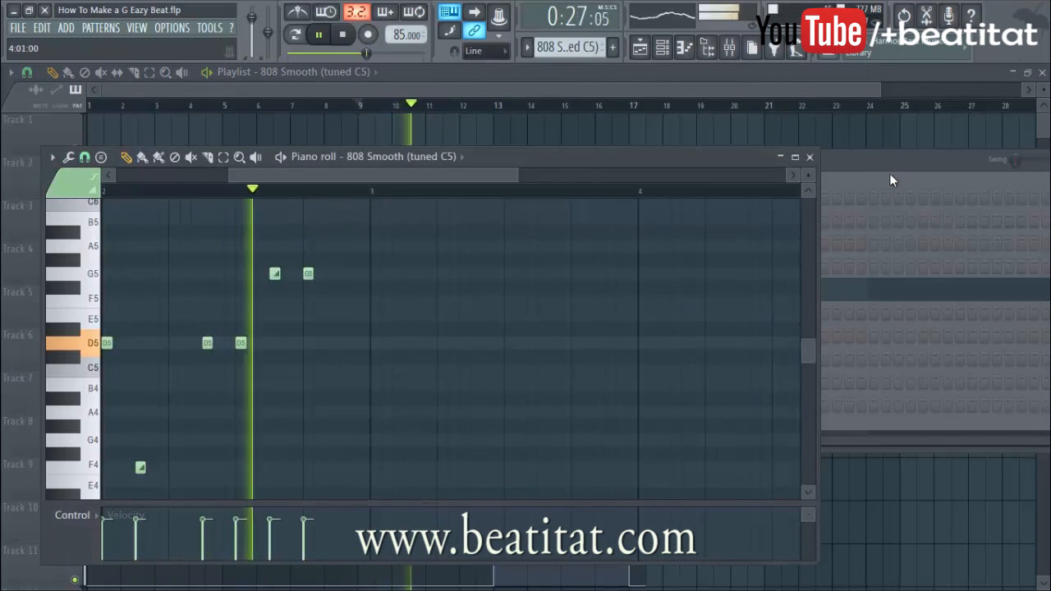
{"action": "left_click", "coordinate": [810, 156]}
{"action": "left_click", "coordinate": [573, 89]}
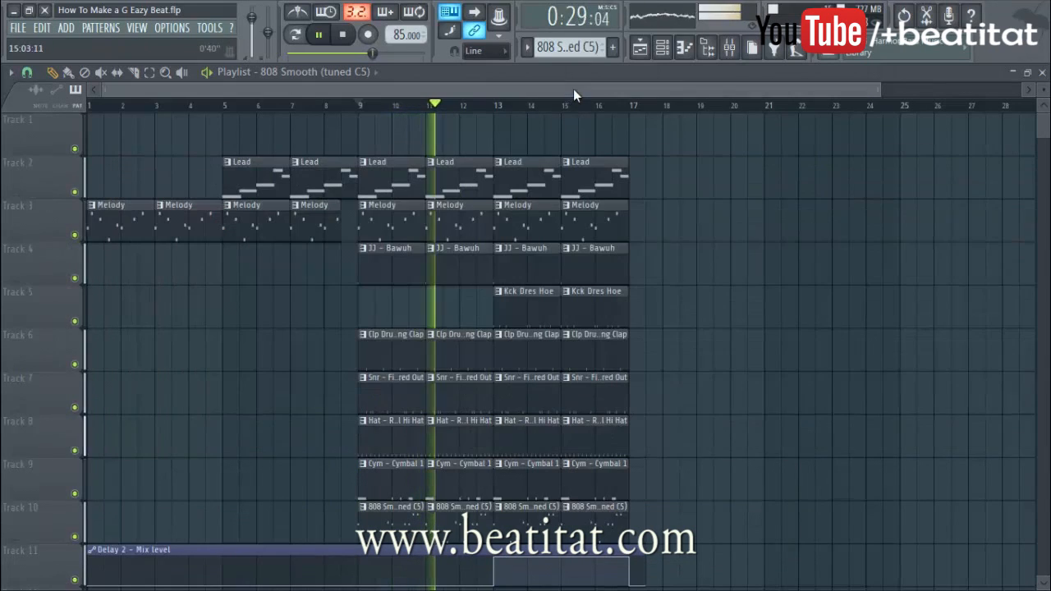
Add Melody clips at bars 17 and 19 and delete the stray Melody clip on Track 1
{"action": "left_click", "coordinate": [613, 218]}
{"action": "left_click_drag", "start_coordinate": [655, 222], "coordinate": [648, 232]}
{"action": "left_click", "coordinate": [701, 212]}
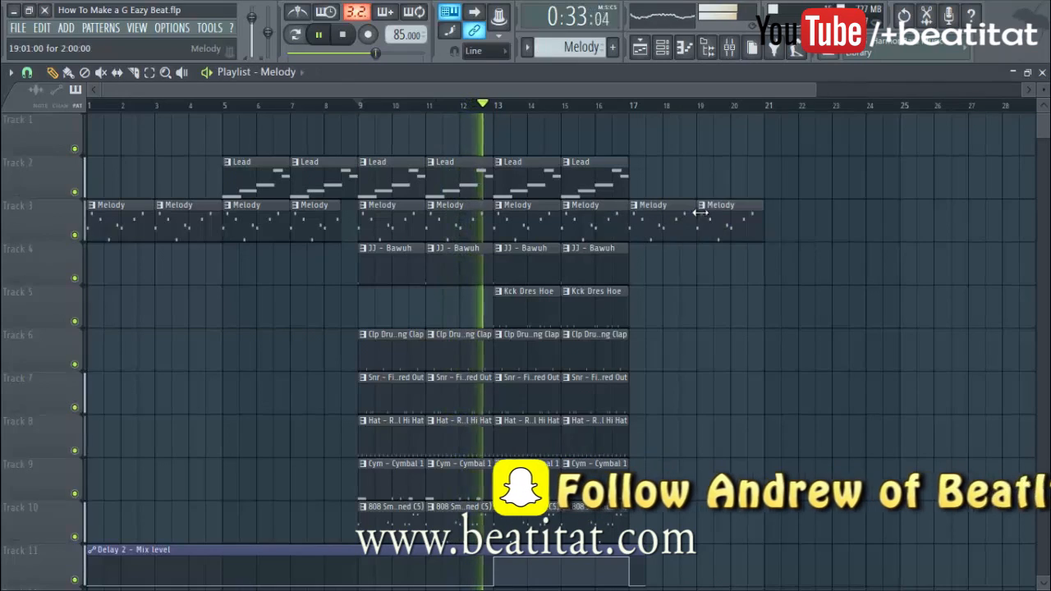
{"action": "left_click_drag", "start_coordinate": [818, 89], "coordinate": [941, 89]}
{"action": "left_click", "coordinate": [867, 123]}
{"action": "right_click", "coordinate": [913, 128]}
Add clap clips at bars 17, 19, 21 and 23, and Melody clips at bars 21 and 23
{"action": "left_click", "coordinate": [513, 353]}
{"action": "left_click", "coordinate": [579, 350]}
{"action": "left_click", "coordinate": [611, 350]}
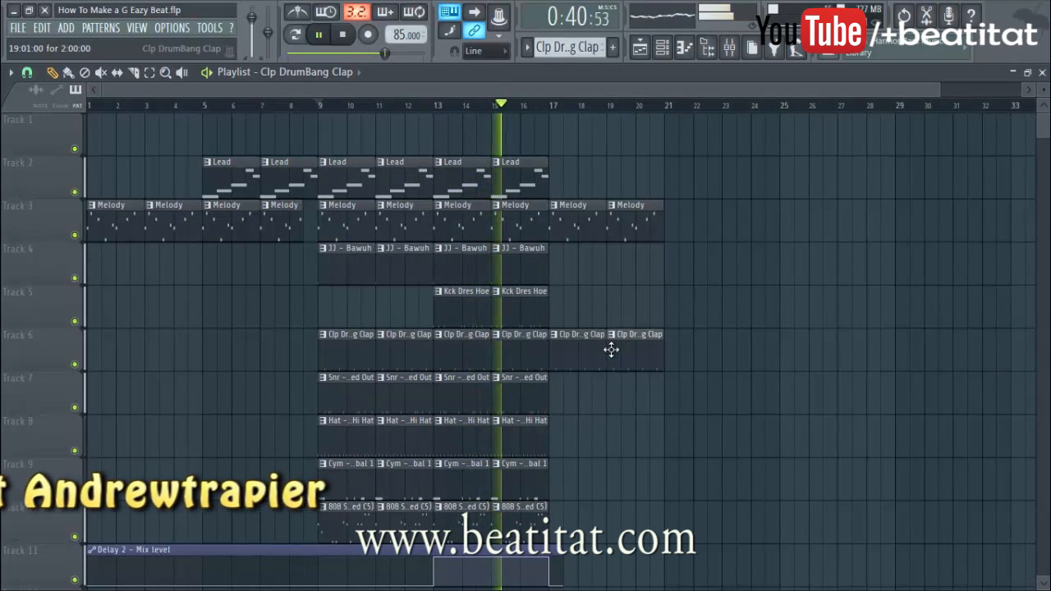
{"action": "left_click", "coordinate": [533, 276]}
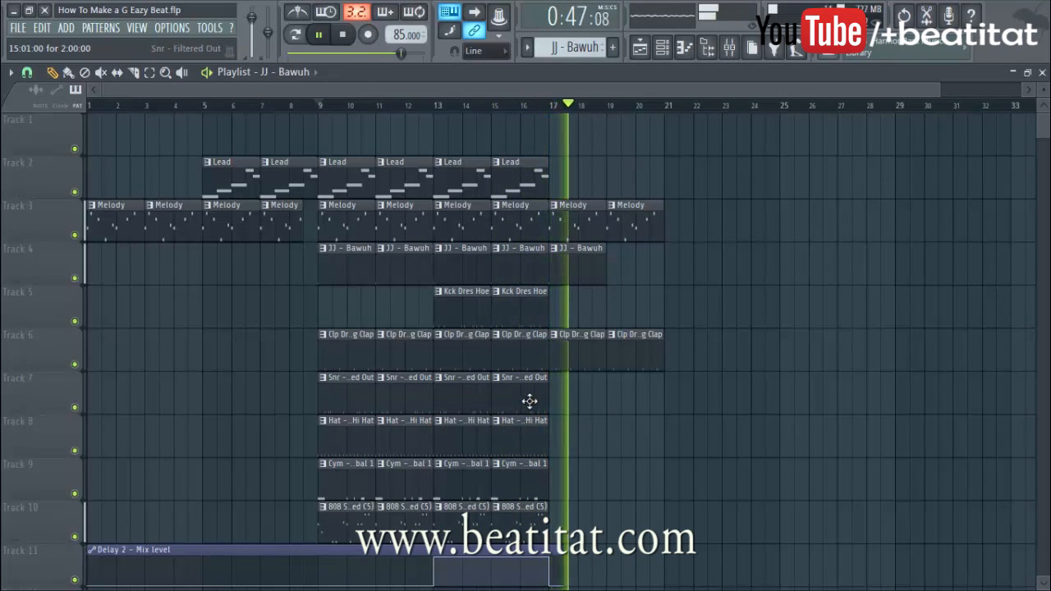
{"action": "left_click", "coordinate": [633, 218]}
{"action": "left_click", "coordinate": [682, 218]}
{"action": "left_click", "coordinate": [733, 219]}
{"action": "left_click_drag", "start_coordinate": [731, 219], "coordinate": [724, 221]}
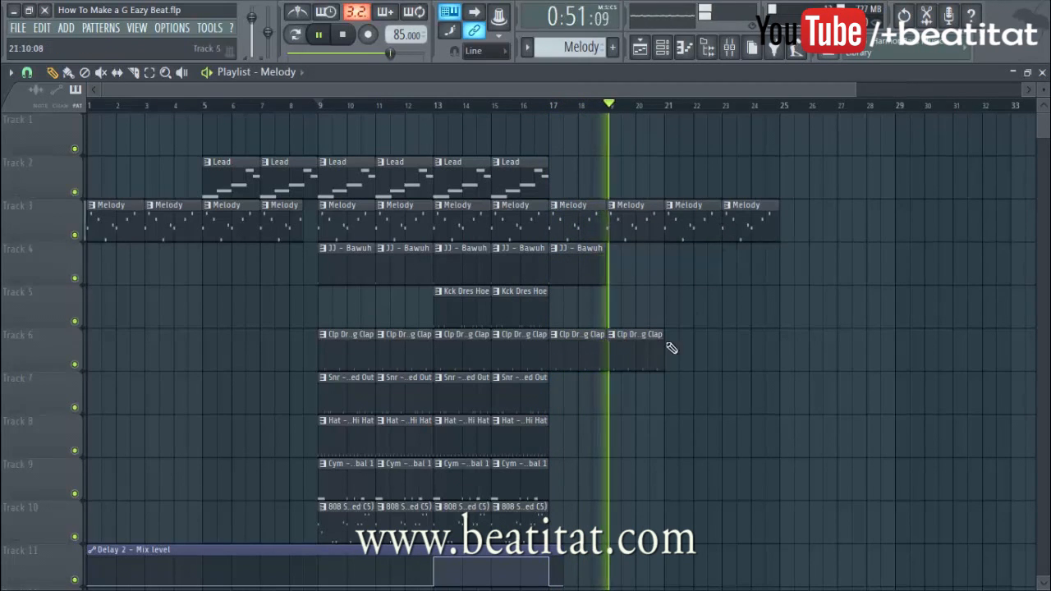
{"action": "left_click", "coordinate": [642, 358]}
{"action": "left_click", "coordinate": [675, 363]}
{"action": "left_click", "coordinate": [728, 363]}
Add kick clips at bars 21–27, plus Melody and clap clips at bars 25 and 27
{"action": "scroll", "coordinate": [555, 336], "scroll_direction": "down", "scroll_amount": 4}
{"action": "scroll", "coordinate": [535, 425], "scroll_direction": "up", "scroll_amount": 2}
{"action": "left_click", "coordinate": [470, 225]}
{"action": "left_click", "coordinate": [698, 224]}
{"action": "left_click", "coordinate": [746, 223]}
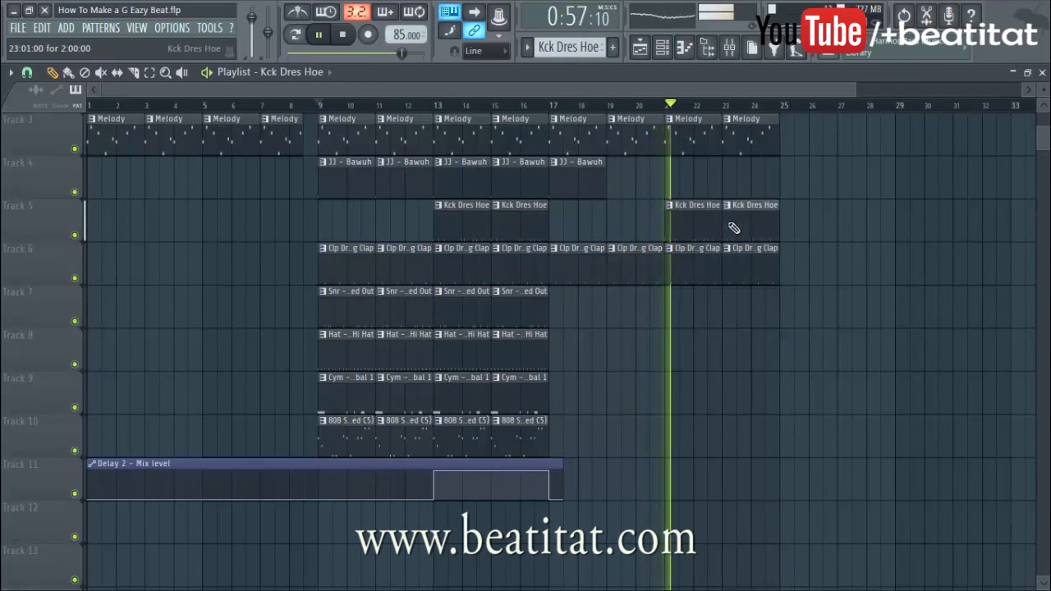
{"action": "scroll", "coordinate": [746, 291], "scroll_direction": "up", "scroll_amount": 2}
{"action": "left_click", "coordinate": [750, 226]}
{"action": "left_click", "coordinate": [789, 219]}
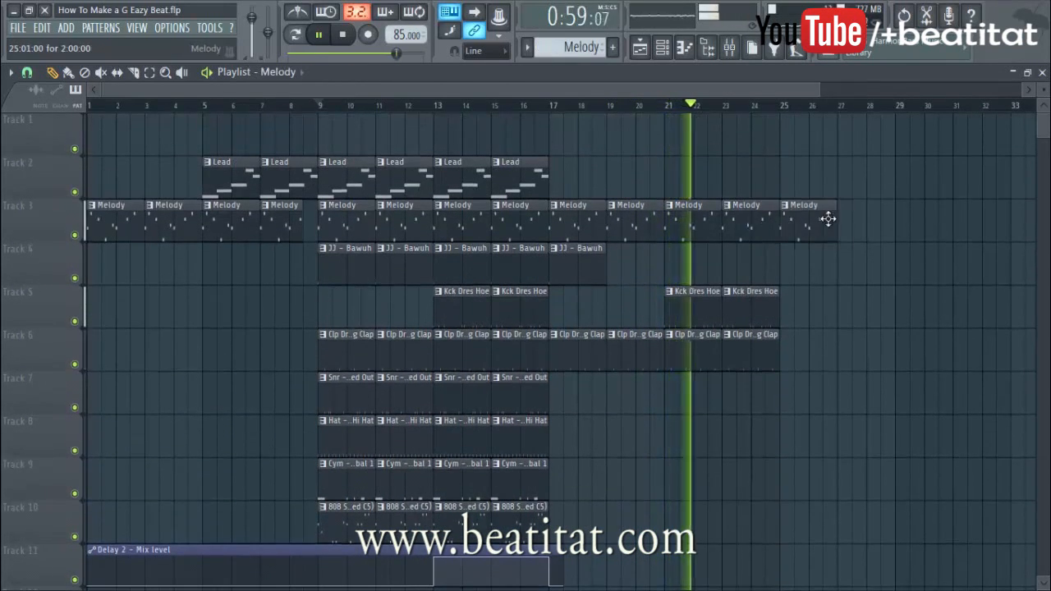
{"action": "left_click", "coordinate": [840, 222]}
{"action": "left_click", "coordinate": [781, 309]}
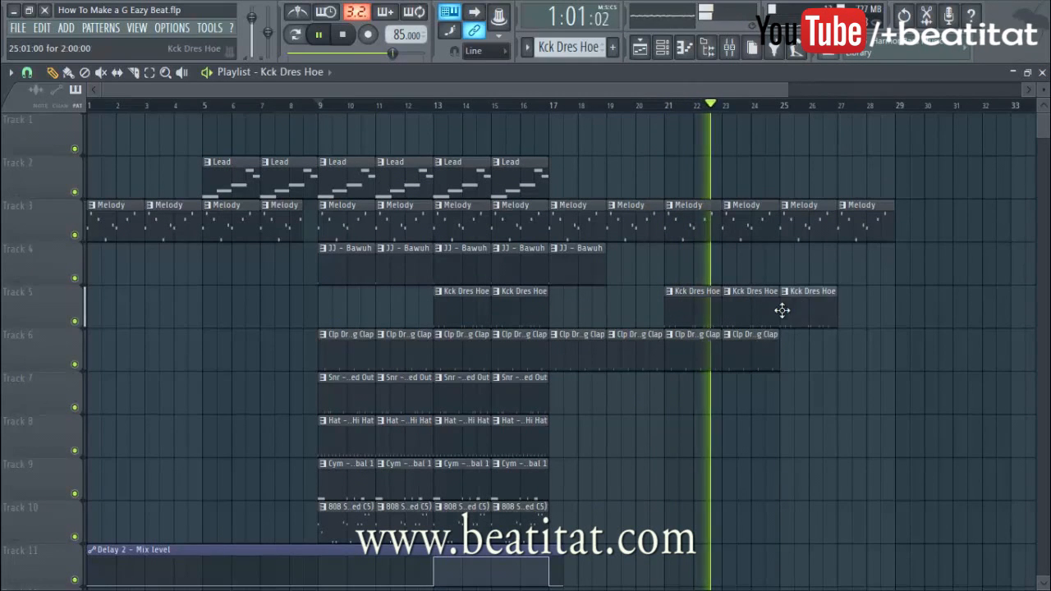
{"action": "left_click", "coordinate": [849, 296]}
{"action": "left_click", "coordinate": [770, 349]}
{"action": "left_click", "coordinate": [789, 357]}
{"action": "left_click", "coordinate": [838, 352]}
Add cymbal and hi-hat clips at bars 25 and 27
{"action": "scroll", "coordinate": [739, 386], "scroll_direction": "down", "scroll_amount": 2}
{"action": "left_click", "coordinate": [534, 399]}
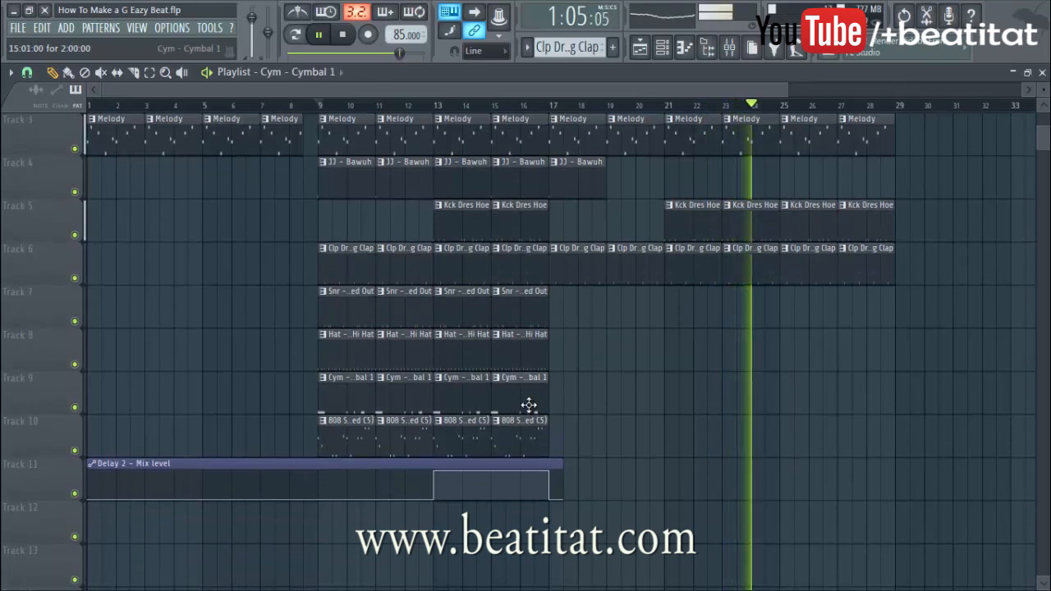
{"action": "left_click", "coordinate": [780, 393]}
{"action": "left_click", "coordinate": [842, 386]}
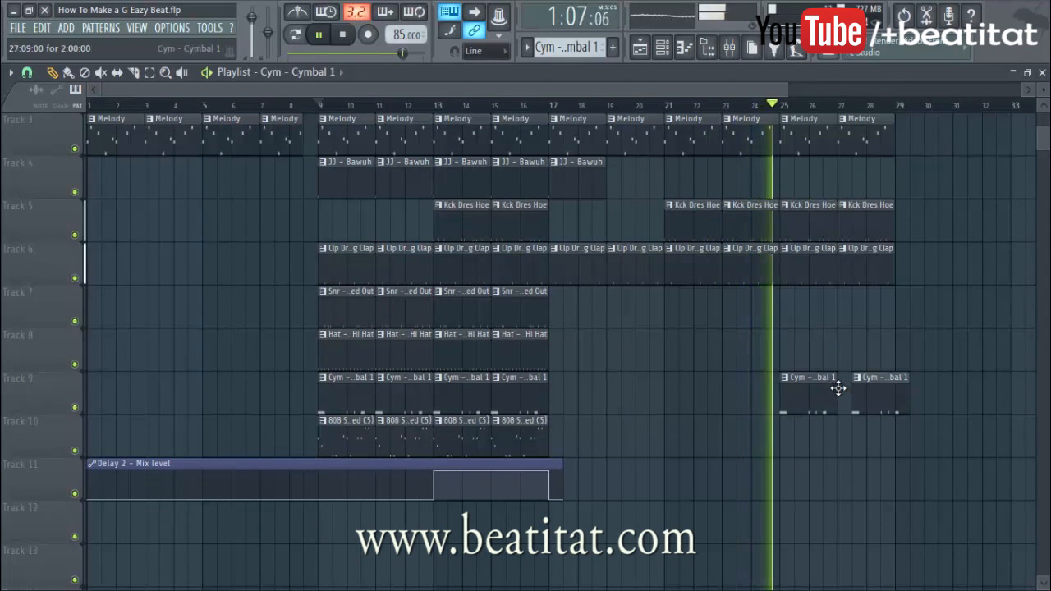
{"action": "left_click", "coordinate": [521, 348]}
{"action": "left_click", "coordinate": [784, 349]}
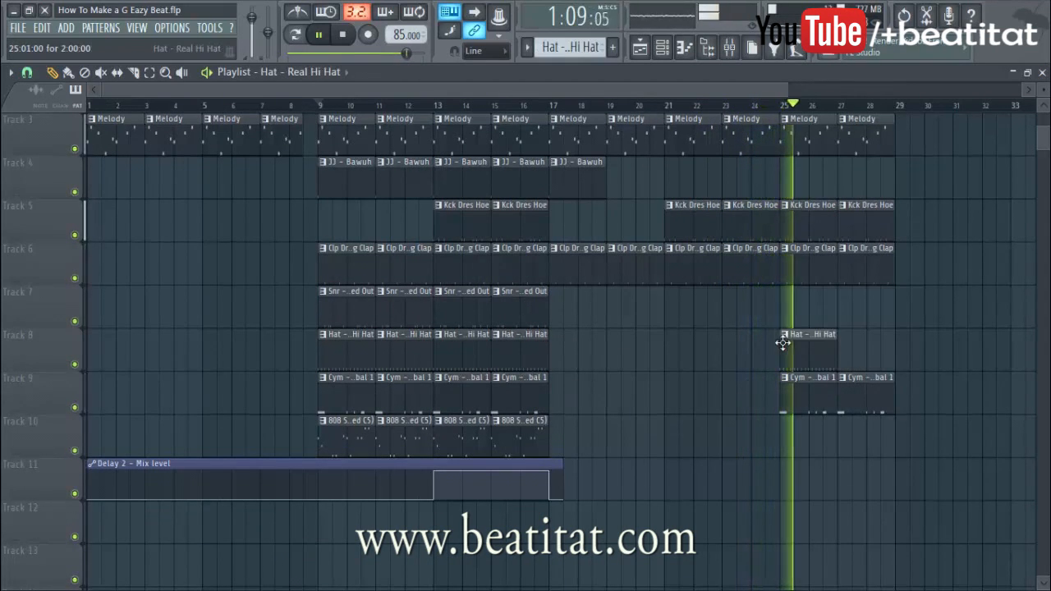
{"action": "left_click", "coordinate": [841, 347]}
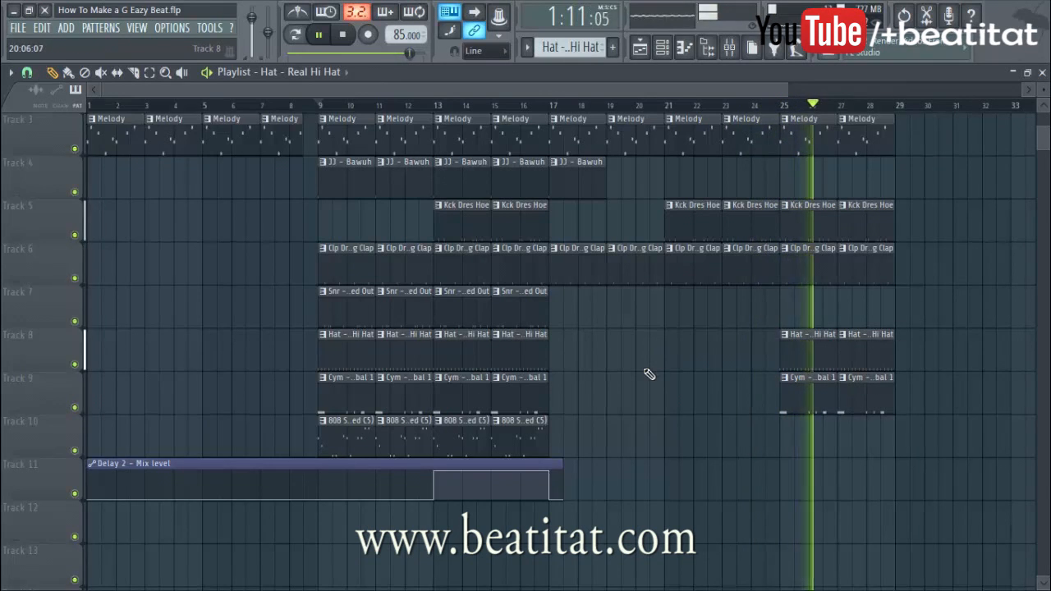
Stretch the Delay 2 - Mix level automation clip to bar 29
{"action": "scroll", "coordinate": [653, 378], "scroll_direction": "up", "scroll_amount": 2}
{"action": "left_click_drag", "start_coordinate": [549, 550], "coordinate": [895, 550]}
{"action": "scroll", "coordinate": [928, 505], "scroll_direction": "down", "scroll_amount": 2}
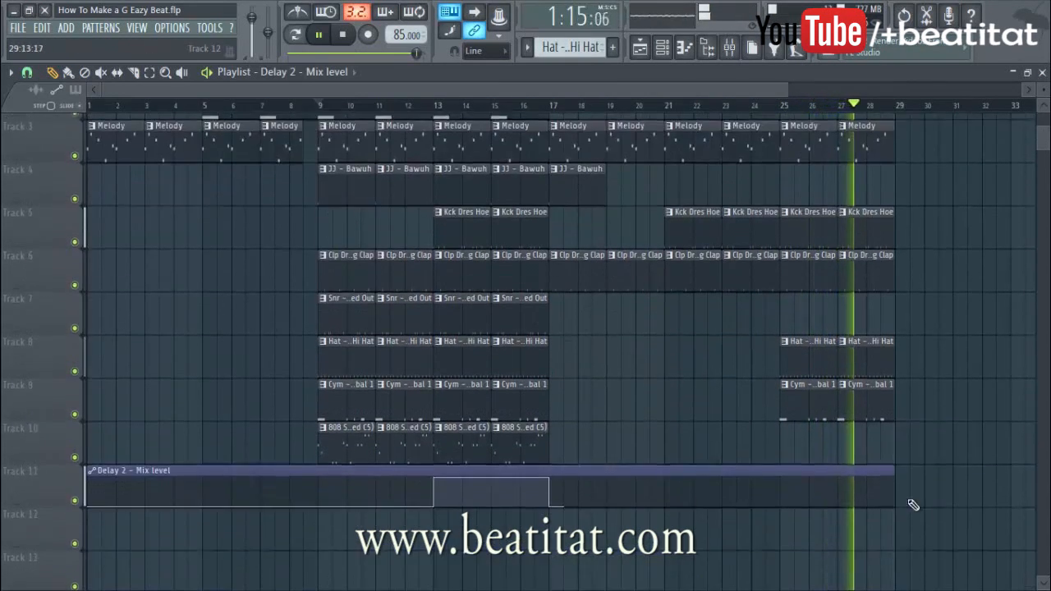
{"action": "left_click_drag", "start_coordinate": [894, 466], "coordinate": [996, 490]}
Add low and high automation points at bar 29 on the Delay 2 Mix level clip
{"action": "right_click", "coordinate": [887, 499]}
{"action": "right_click", "coordinate": [887, 472]}
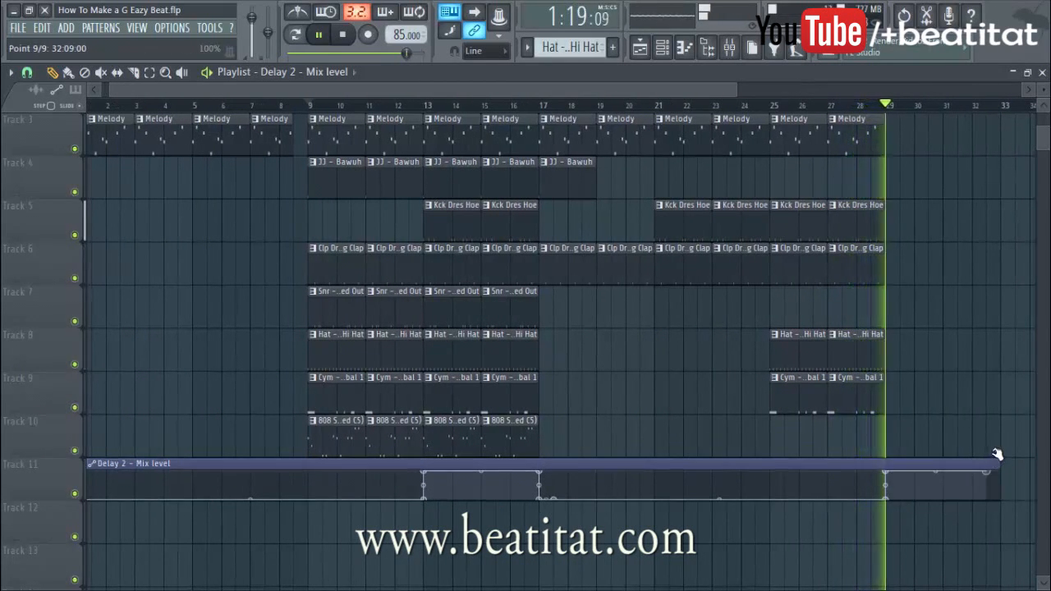
{"action": "key", "text": "space"}
{"action": "left_click_drag", "start_coordinate": [1001, 464], "coordinate": [919, 498]}
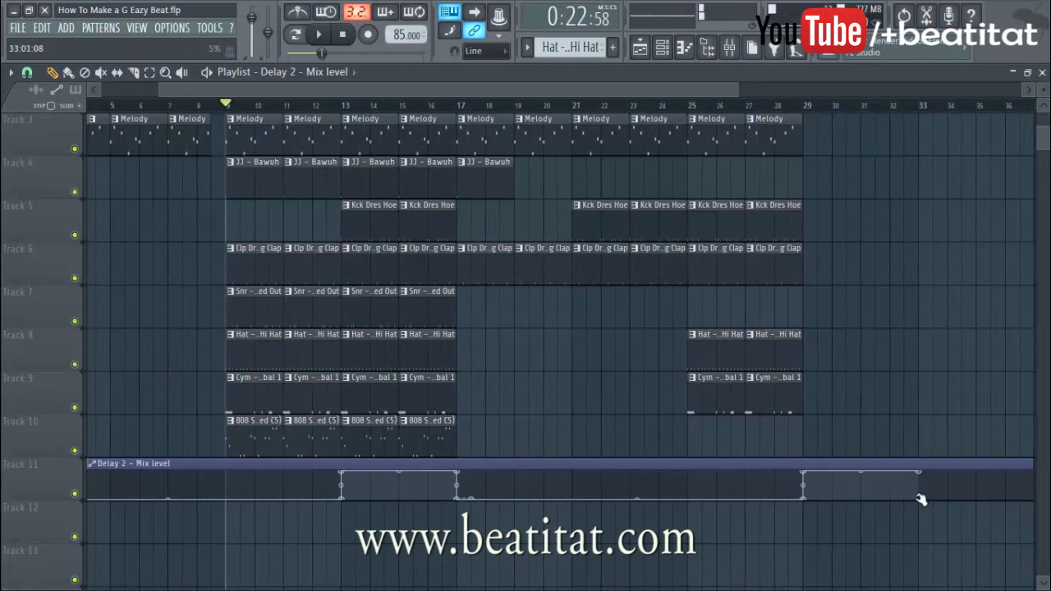
Move the Delay 2 automation clip down to Track 12
{"action": "left_click_drag", "start_coordinate": [180, 464], "coordinate": [164, 509]}
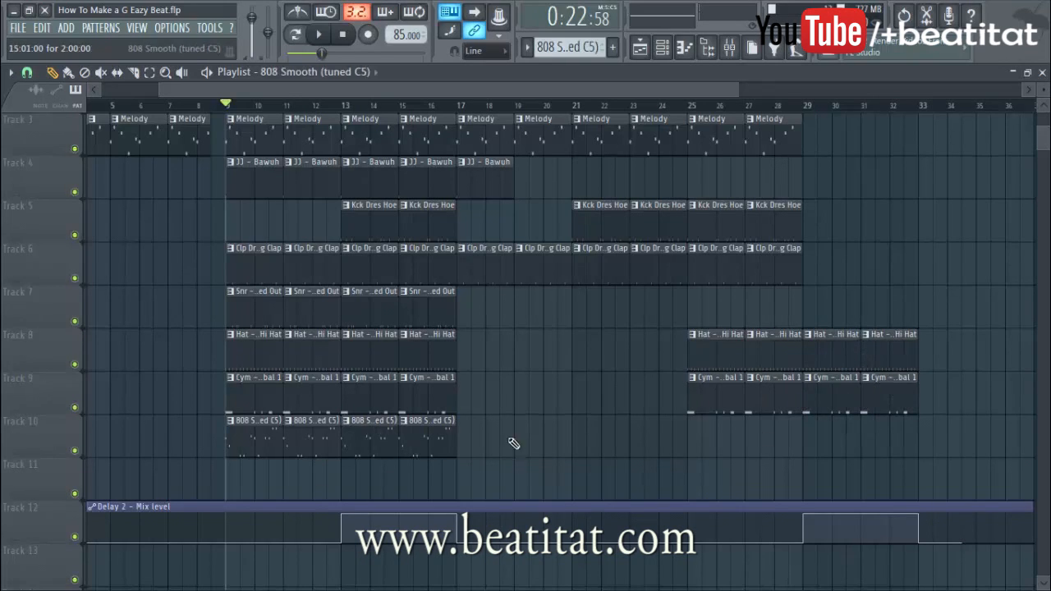
{"action": "scroll", "coordinate": [578, 422], "scroll_direction": "up", "scroll_amount": 2}
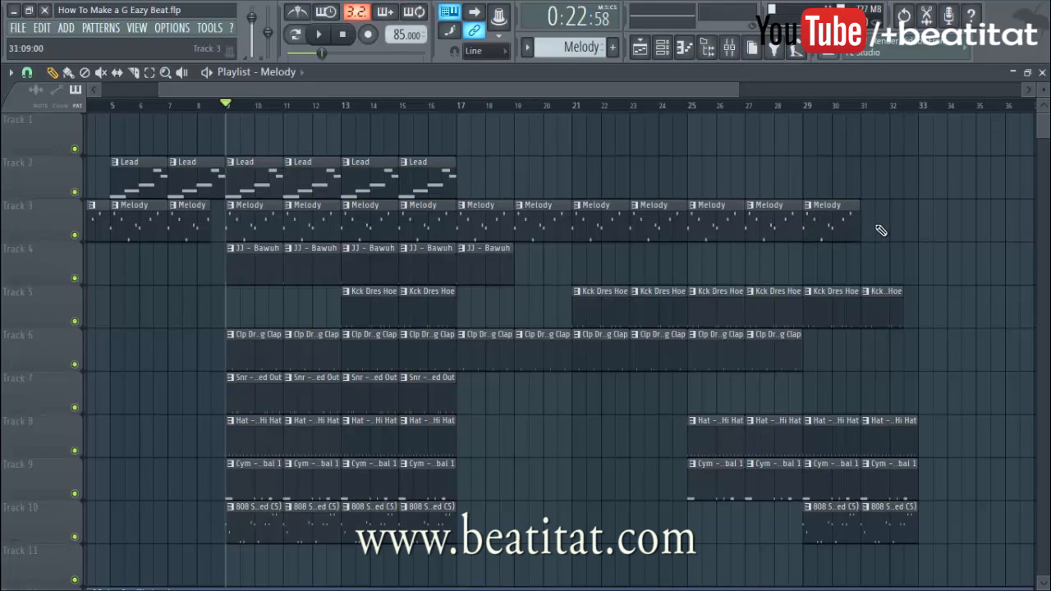
{"action": "scroll", "coordinate": [753, 251], "scroll_direction": "down", "scroll_amount": 7}
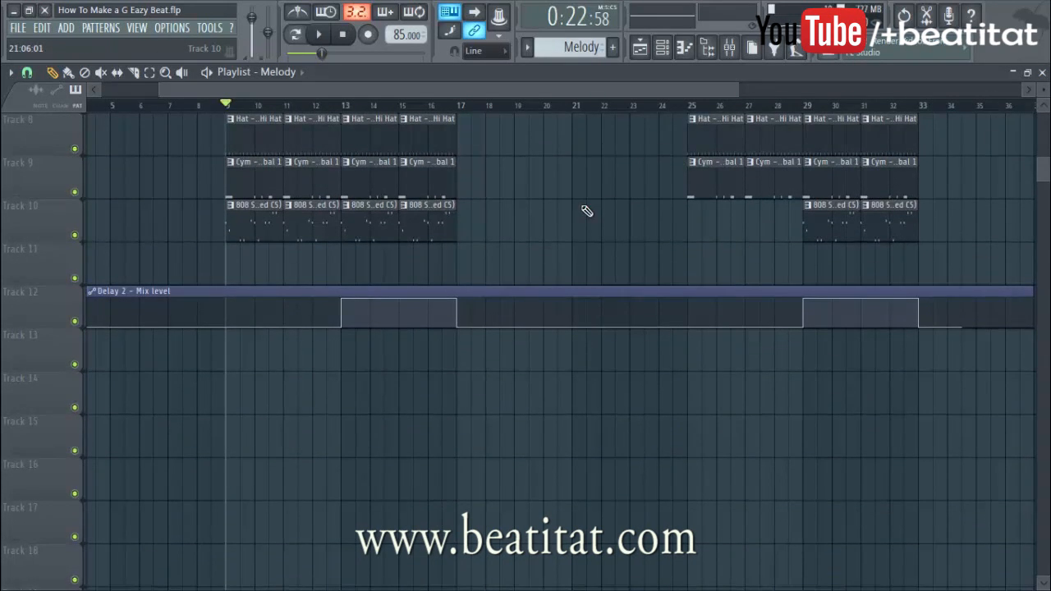
{"action": "scroll", "coordinate": [587, 211], "scroll_direction": "down", "scroll_amount": 3}
Start playback, paint a JJ - Bawuh clip at bar 25 on Track 4, and delete its bar 11 and 15 clips
{"action": "scroll", "coordinate": [575, 230], "scroll_direction": "up", "scroll_amount": 5}
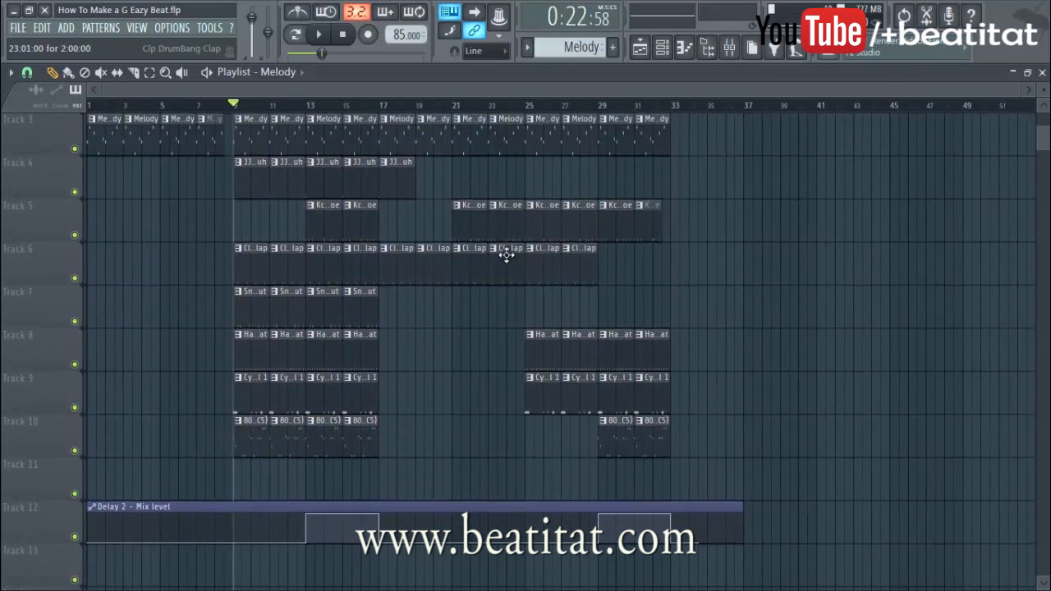
{"action": "scroll", "coordinate": [485, 242], "scroll_direction": "up", "scroll_amount": 2}
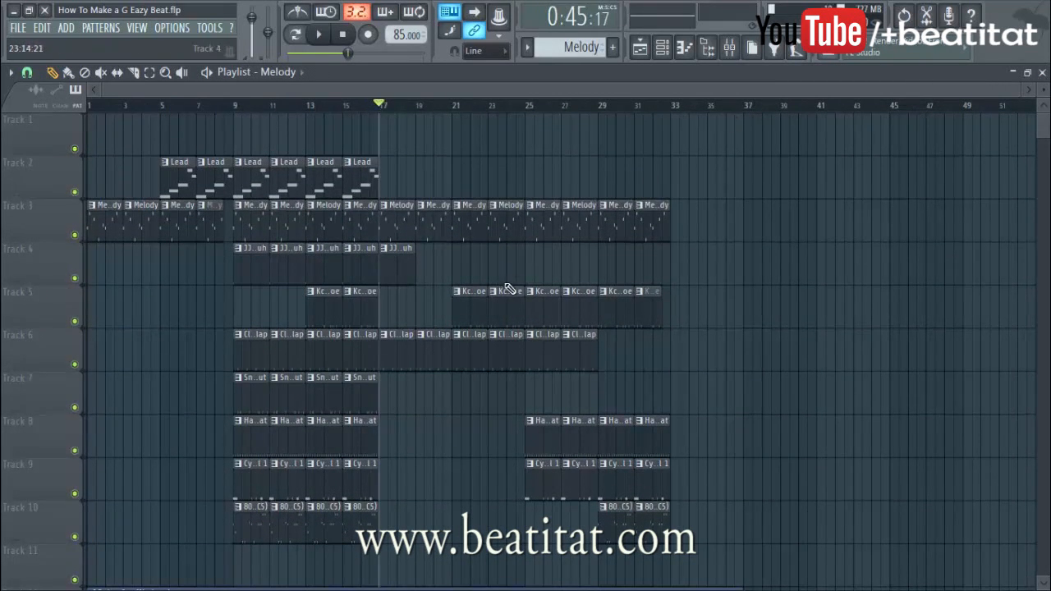
{"action": "key", "text": "space"}
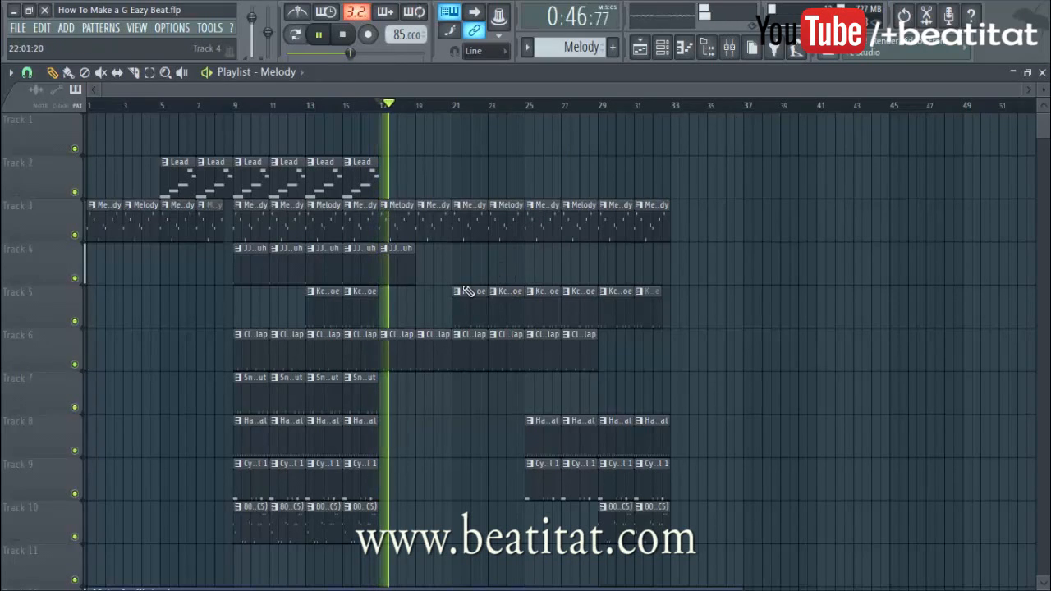
{"action": "left_click", "coordinate": [394, 277]}
{"action": "left_click", "coordinate": [542, 271]}
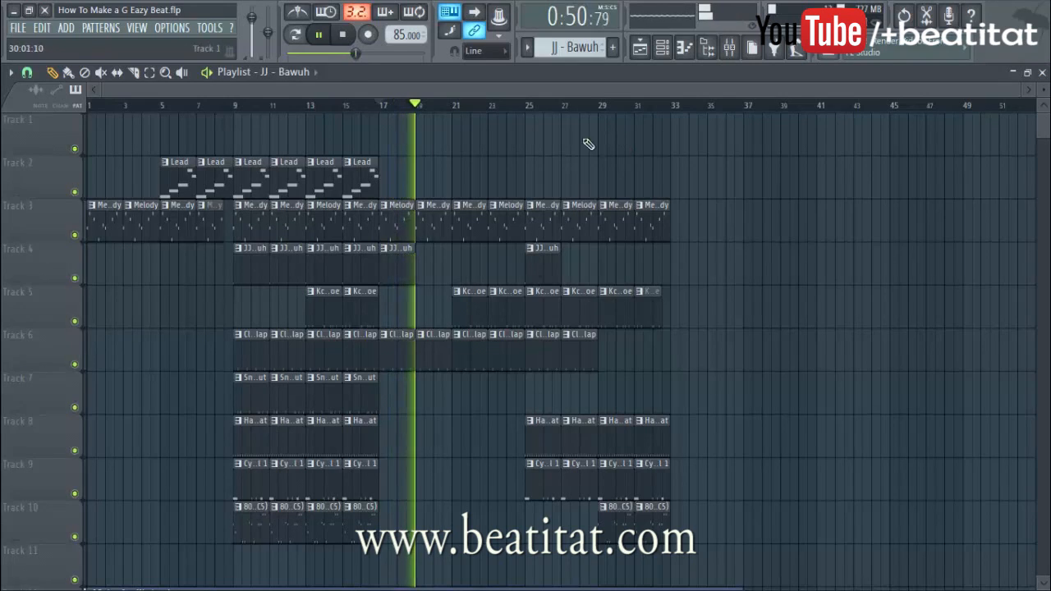
{"action": "right_click", "coordinate": [292, 267]}
{"action": "right_click", "coordinate": [363, 273]}
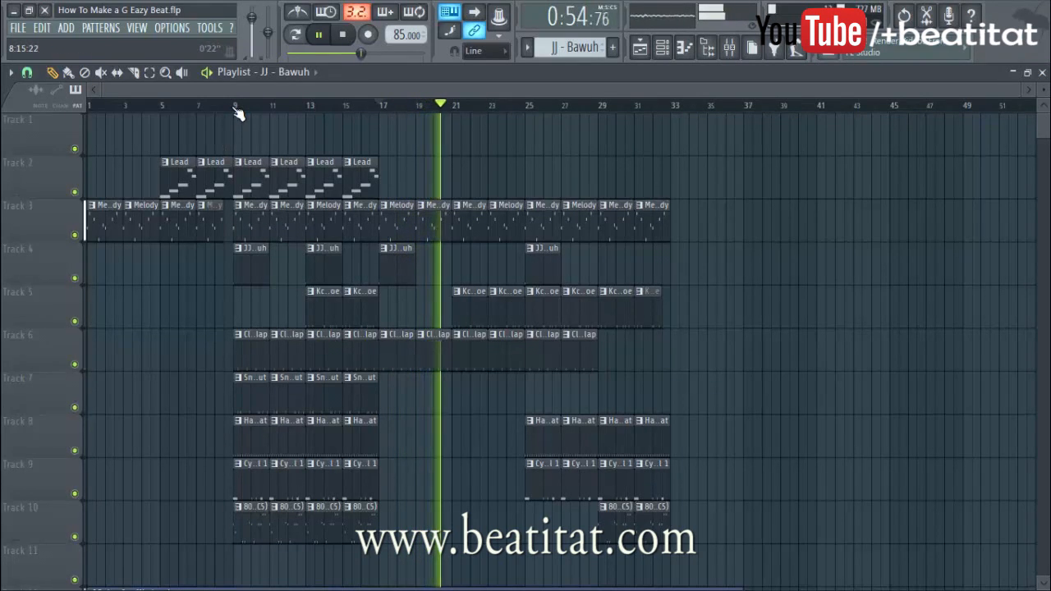
Paint an 808 Smooth (tuned C5) clip on Track 10 at bar 27, then select the bars 9–17 clips
{"action": "scroll", "coordinate": [626, 256], "scroll_direction": "down", "scroll_amount": 2}
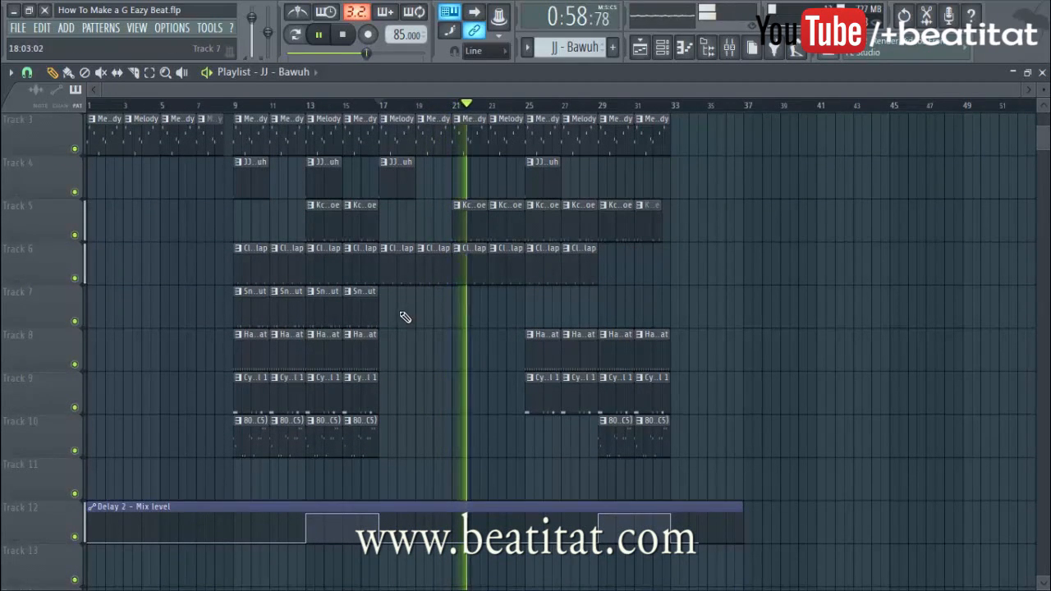
{"action": "scroll", "coordinate": [598, 279], "scroll_direction": "up", "scroll_amount": 2}
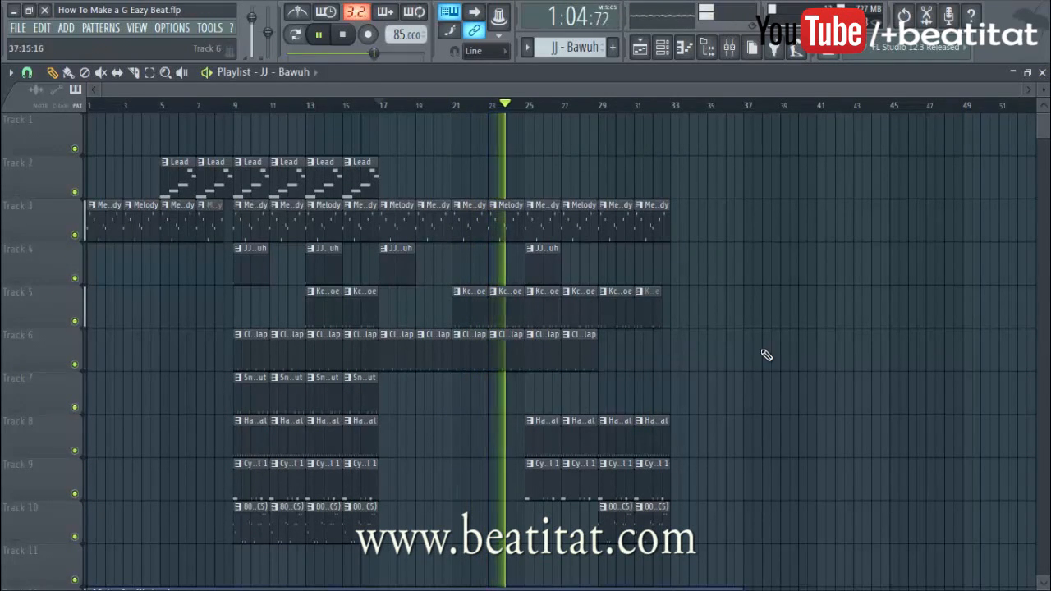
{"action": "scroll", "coordinate": [732, 368], "scroll_direction": "down", "scroll_amount": 2}
{"action": "scroll", "coordinate": [621, 376], "scroll_direction": "up", "scroll_amount": 1}
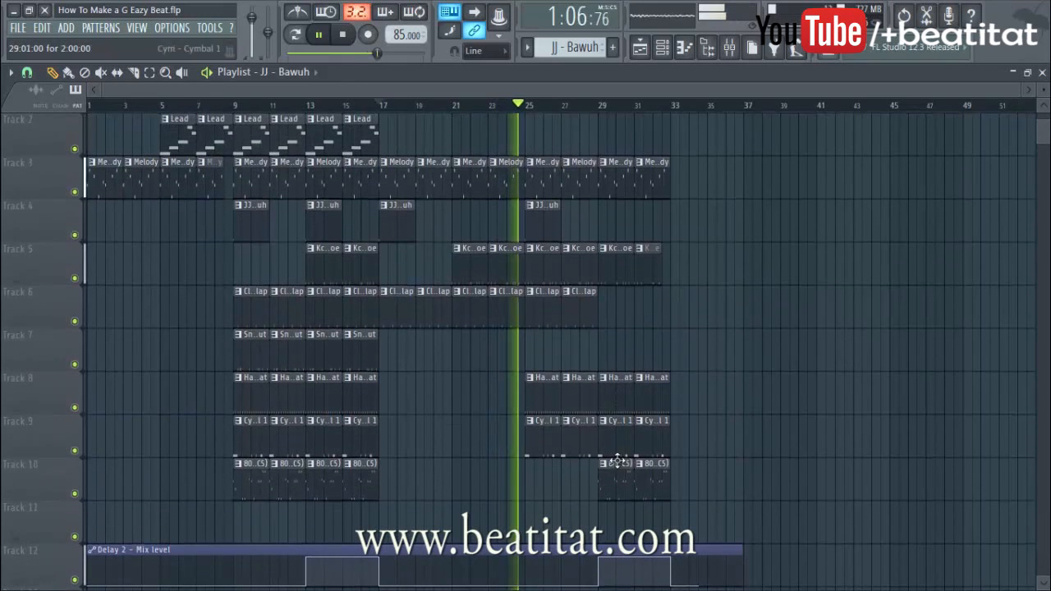
{"action": "left_click", "coordinate": [617, 483]}
{"action": "left_click", "coordinate": [563, 489]}
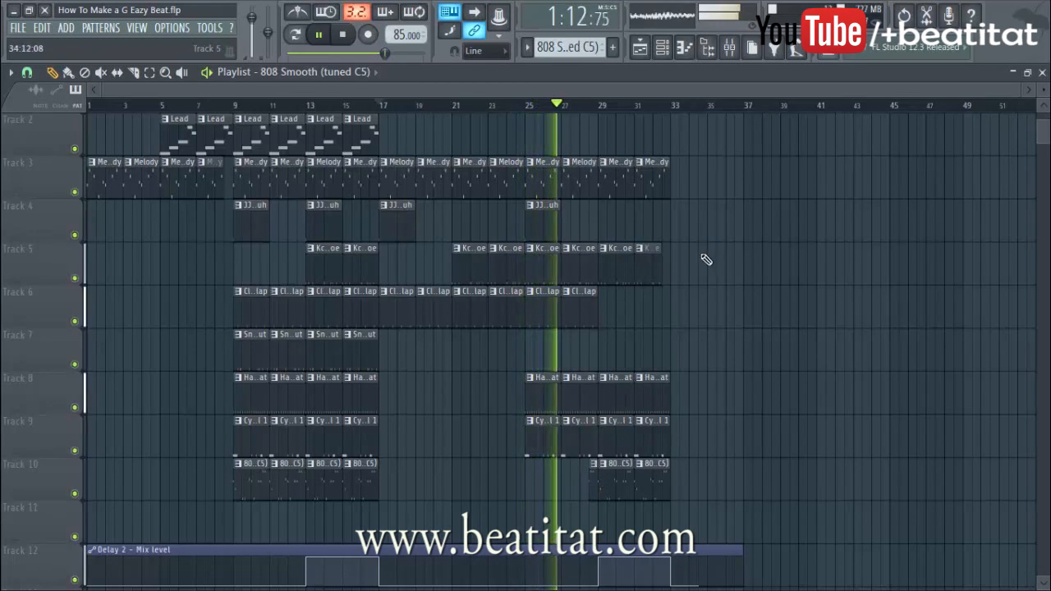
{"action": "scroll", "coordinate": [698, 263], "scroll_direction": "up", "scroll_amount": 1}
{"action": "scroll", "coordinate": [592, 460], "scroll_direction": "down", "scroll_amount": 3}
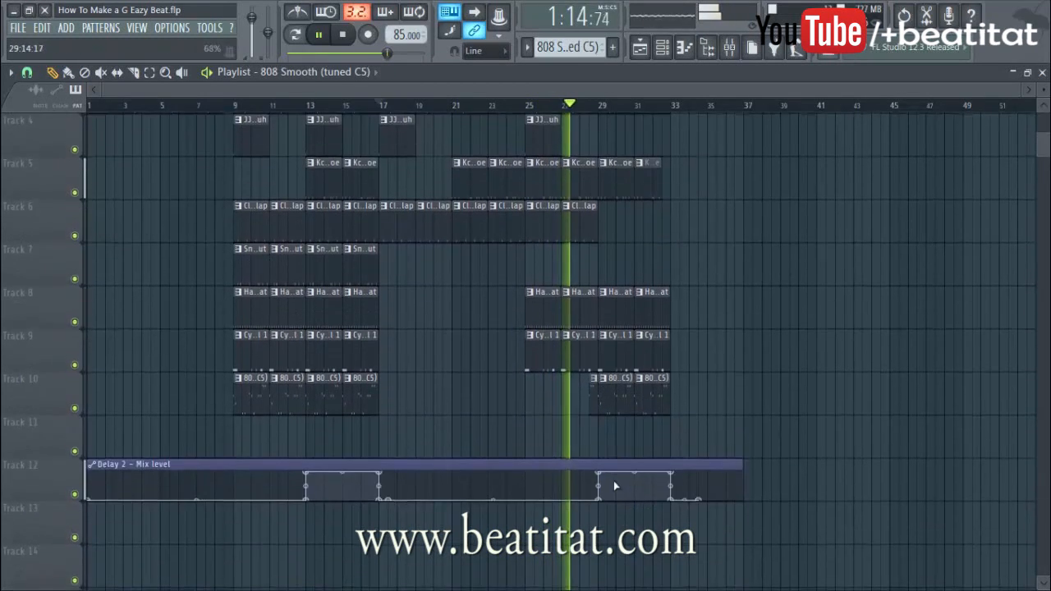
{"action": "scroll", "coordinate": [703, 390], "scroll_direction": "up", "scroll_amount": 2}
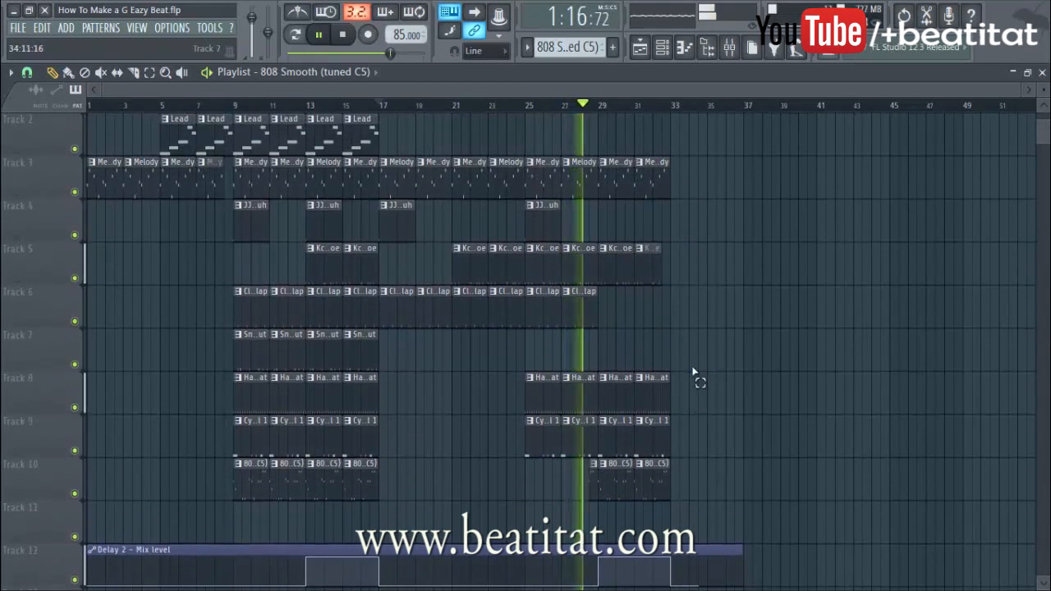
{"action": "scroll", "coordinate": [321, 185], "scroll_direction": "up", "scroll_amount": 1}
{"action": "left_click_drag", "start_coordinate": [235, 156], "coordinate": [370, 520]}
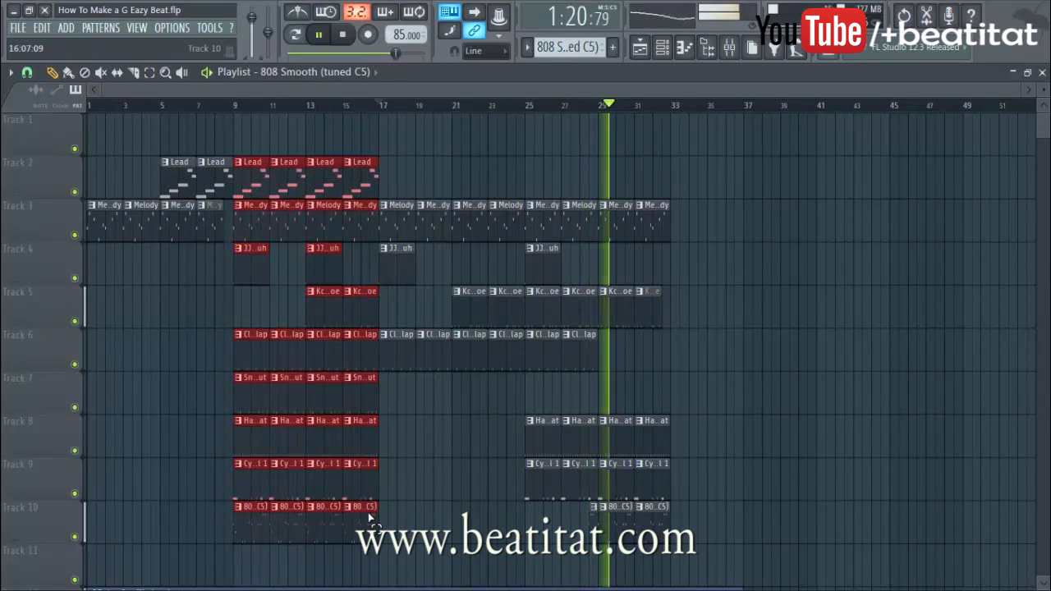
Copy the bars 9–17 section to bars 33–41 and stretch the Delay 2 automation clip to bar 41
{"action": "left_click_drag", "start_coordinate": [361, 524], "coordinate": [797, 539]}
{"action": "left_click", "coordinate": [852, 513], "text": "ctrl"}
{"action": "scroll", "coordinate": [846, 515], "scroll_direction": "down", "scroll_amount": 4}
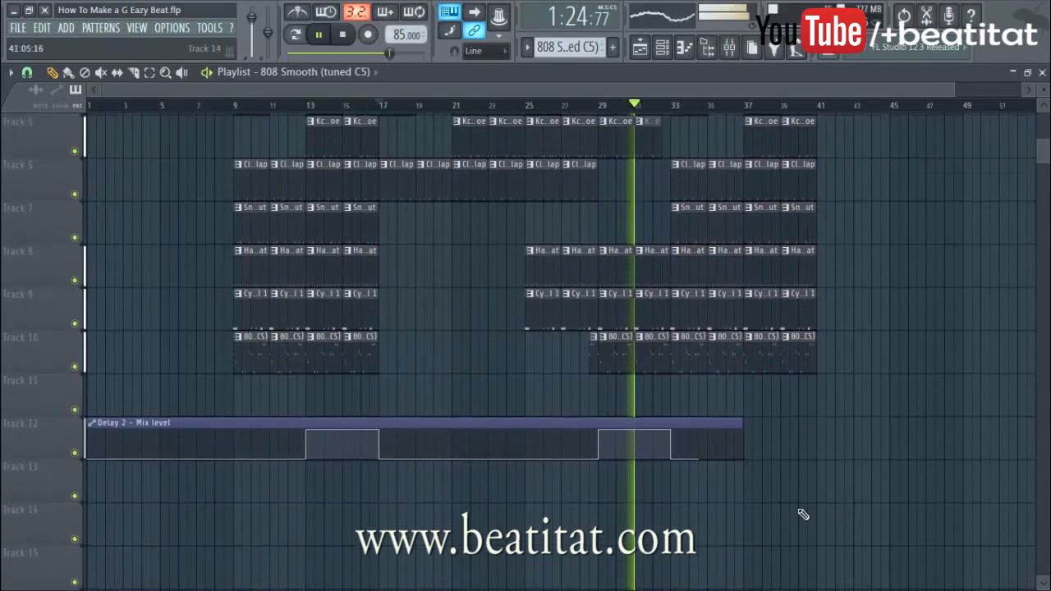
{"action": "left_click_drag", "start_coordinate": [742, 423], "coordinate": [827, 425]}
Add Delay 2 automation points raising the delay across bars 37–41, then stop playback
{"action": "right_click", "coordinate": [745, 457]}
{"action": "right_click", "coordinate": [746, 429]}
{"action": "right_click", "coordinate": [817, 428]}
{"action": "right_click", "coordinate": [817, 456]}
{"action": "right_click", "coordinate": [824, 457]}
{"action": "scroll", "coordinate": [889, 362], "scroll_direction": "up", "scroll_amount": 4}
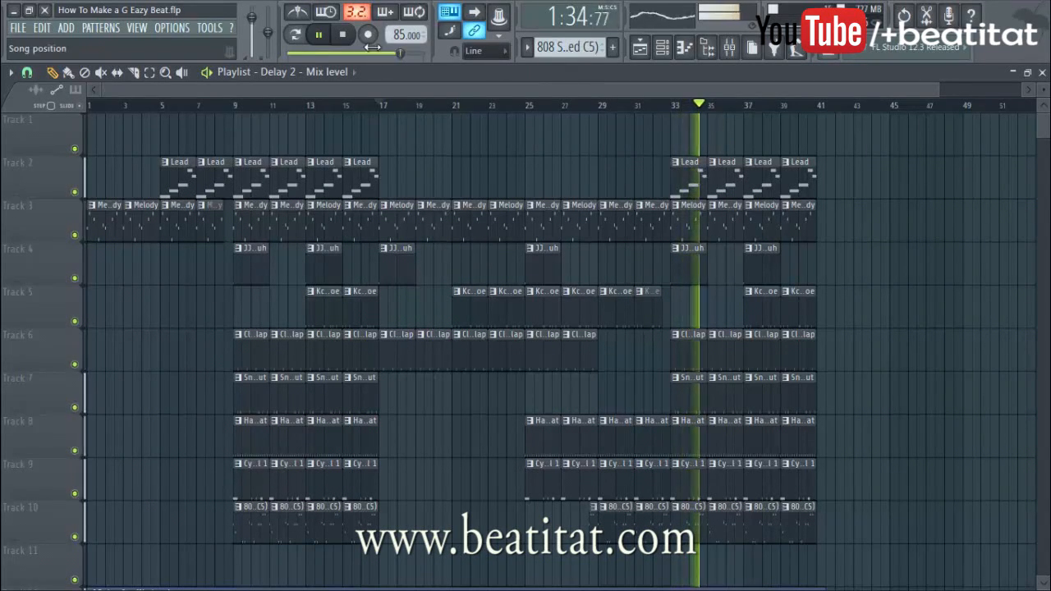
{"action": "left_click", "coordinate": [355, 43]}
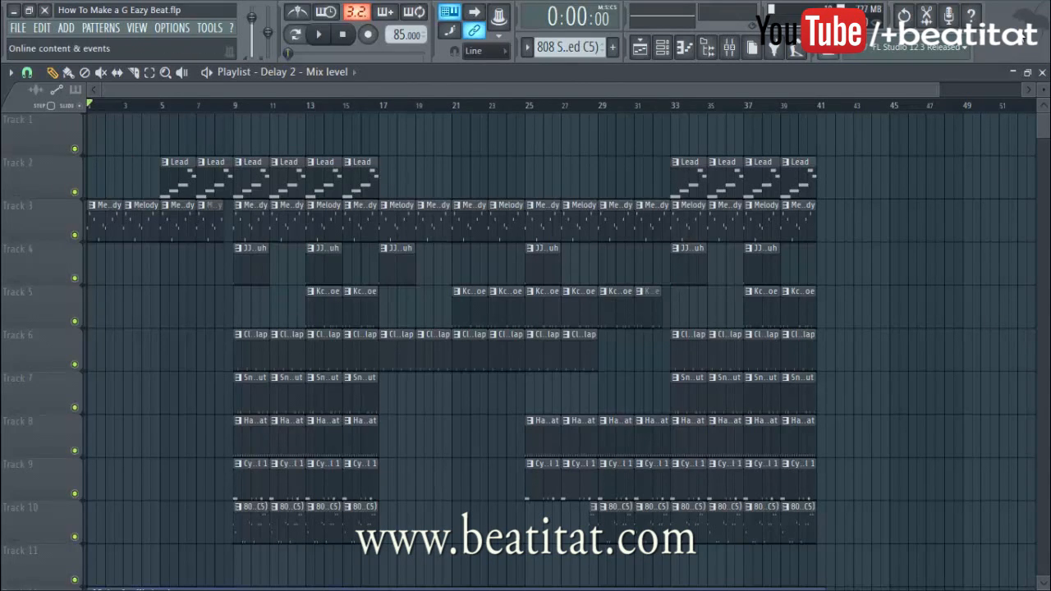
Close the three leftover channel windows plus the Fruity Delay and L1 Limiter windows
{"action": "left_click", "coordinate": [1014, 73]}
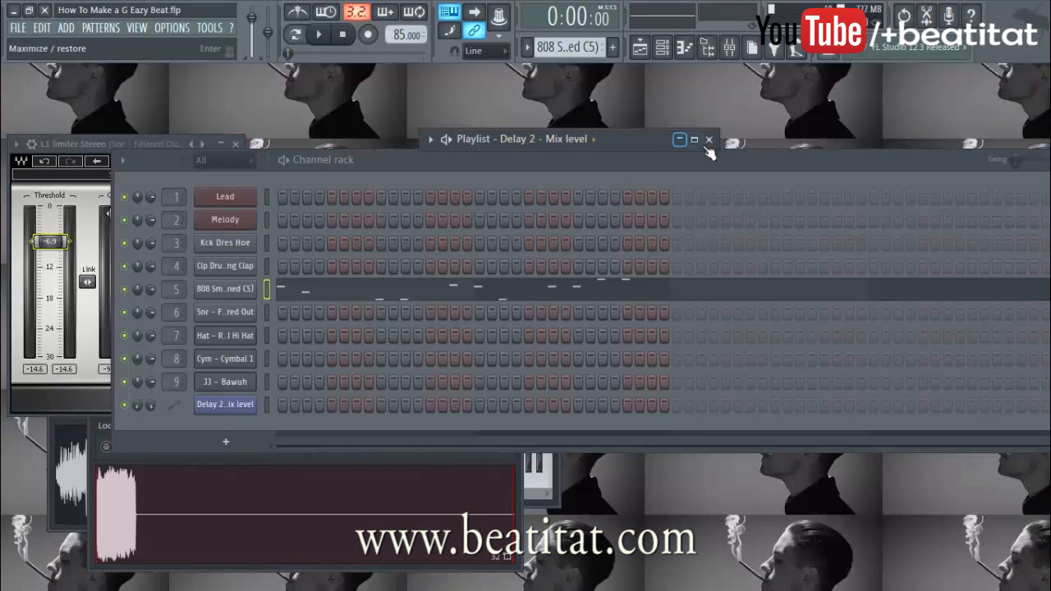
{"action": "left_click_drag", "start_coordinate": [769, 162], "coordinate": [694, 557]}
{"action": "left_click", "coordinate": [515, 224]}
{"action": "left_click", "coordinate": [552, 161]}
{"action": "left_click", "coordinate": [477, 185]}
{"action": "left_click", "coordinate": [340, 192]}
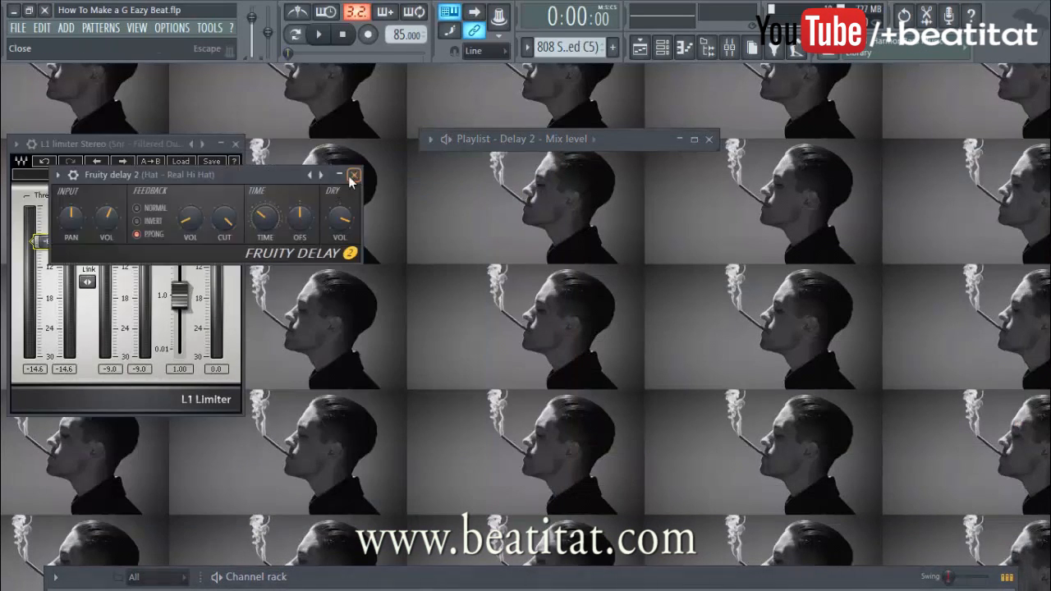
{"action": "left_click", "coordinate": [354, 175]}
{"action": "left_click", "coordinate": [236, 144]}
Put the channel rack back and reopen the Playlist maximized to full screen
{"action": "left_click_drag", "start_coordinate": [470, 584], "coordinate": [421, 386]}
{"action": "left_click", "coordinate": [659, 57]}
{"action": "left_click", "coordinate": [658, 57]}
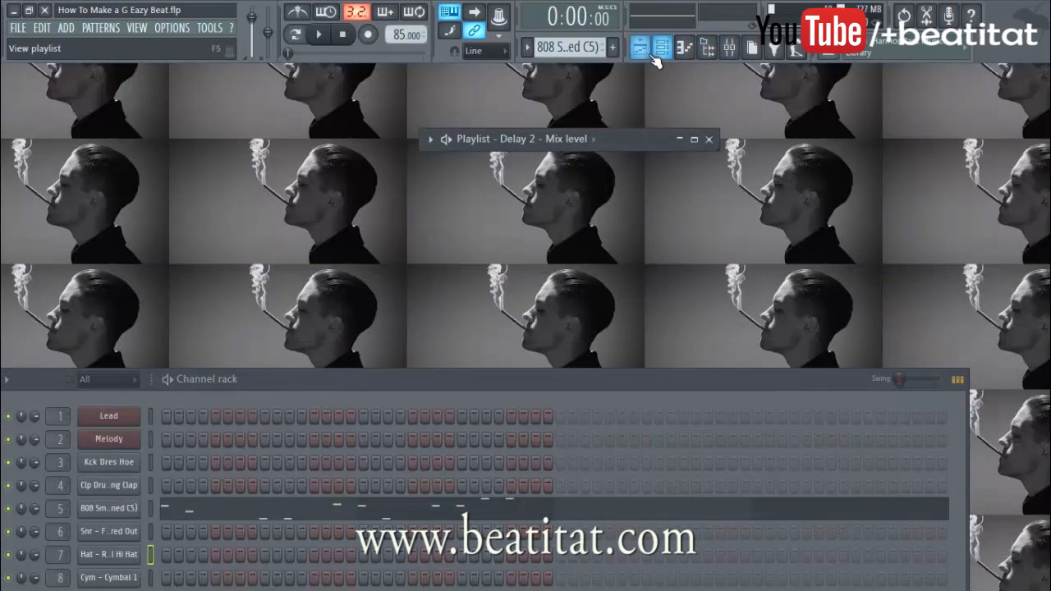
{"action": "left_click", "coordinate": [658, 54]}
{"action": "left_click", "coordinate": [646, 58]}
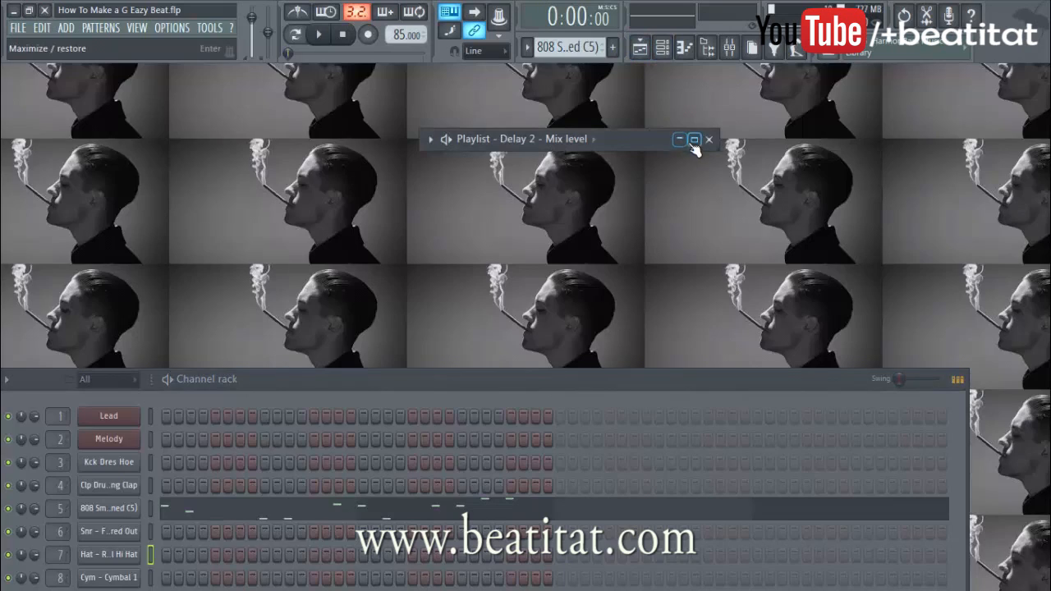
{"action": "left_click", "coordinate": [694, 140]}
{"action": "scroll", "coordinate": [469, 195], "scroll_direction": "down", "scroll_amount": 3}
{"action": "scroll", "coordinate": [546, 332], "scroll_direction": "up", "scroll_amount": 1}
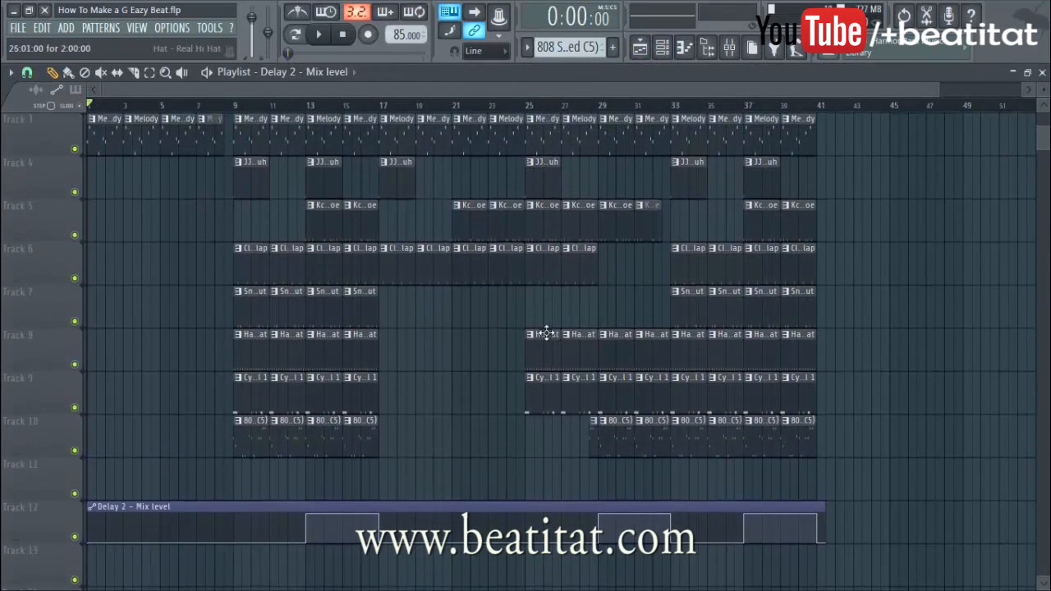
Paint Lead clips on Track 2 across bars 29–33
{"action": "scroll", "coordinate": [582, 309], "scroll_direction": "up", "scroll_amount": 2}
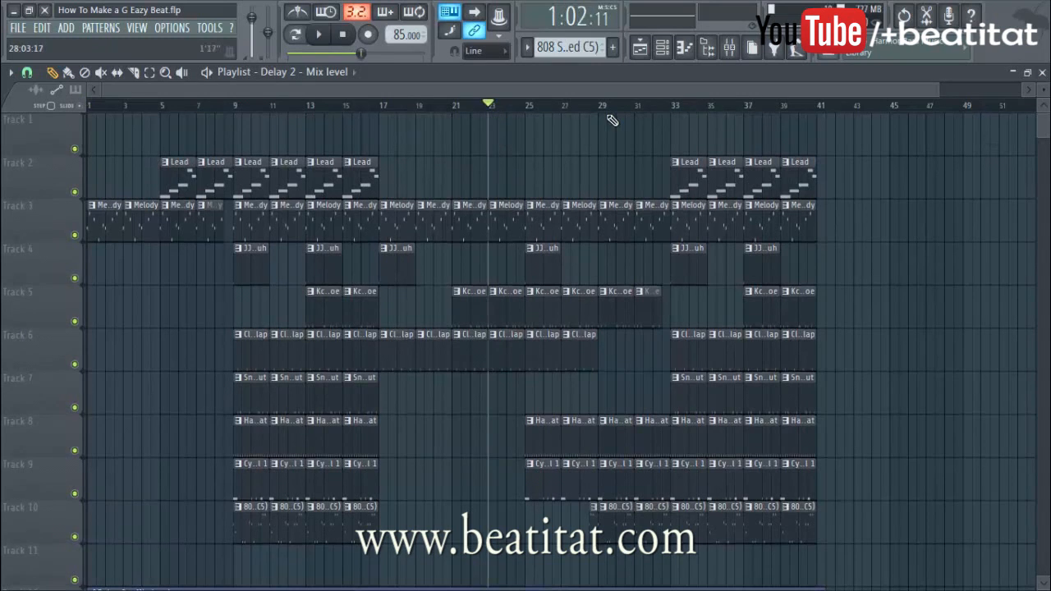
{"action": "left_click", "coordinate": [715, 51]}
{"action": "left_click", "coordinate": [714, 51]}
{"action": "left_click", "coordinate": [730, 49]}
{"action": "left_click", "coordinate": [729, 50]}
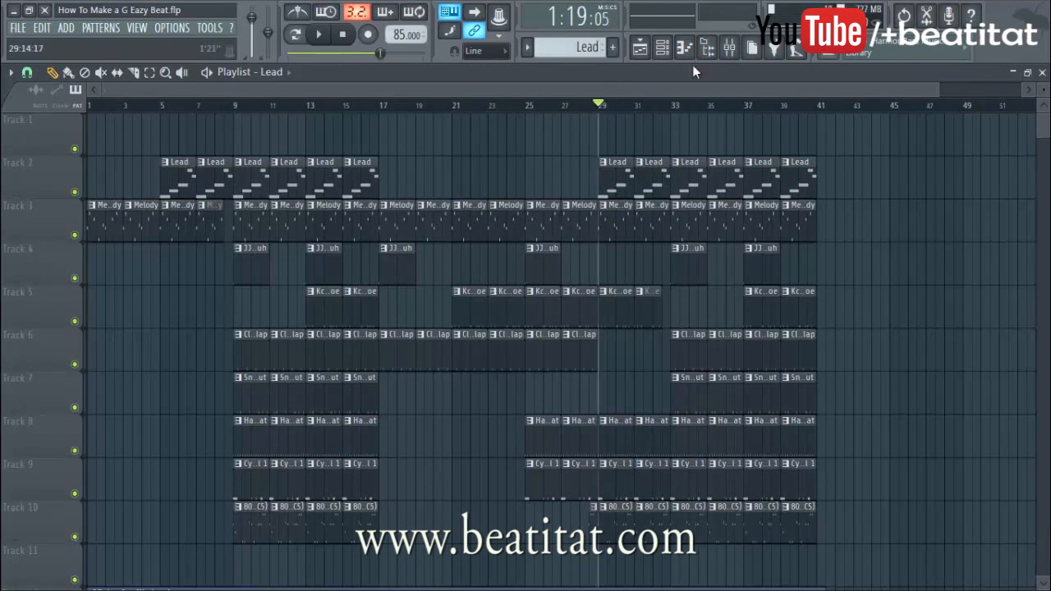
Bring up the Mixer showing the Master insert's effect chain
{"action": "left_click", "coordinate": [732, 47]}
{"action": "mouse_move", "coordinate": [104, 194]}
{"action": "left_mouse_down"}
{"action": "mouse_move", "coordinate": [67, 204]}
{"action": "mouse_move", "coordinate": [96, 203]}
{"action": "left_mouse_up"}
{"action": "left_click", "coordinate": [96, 203]}
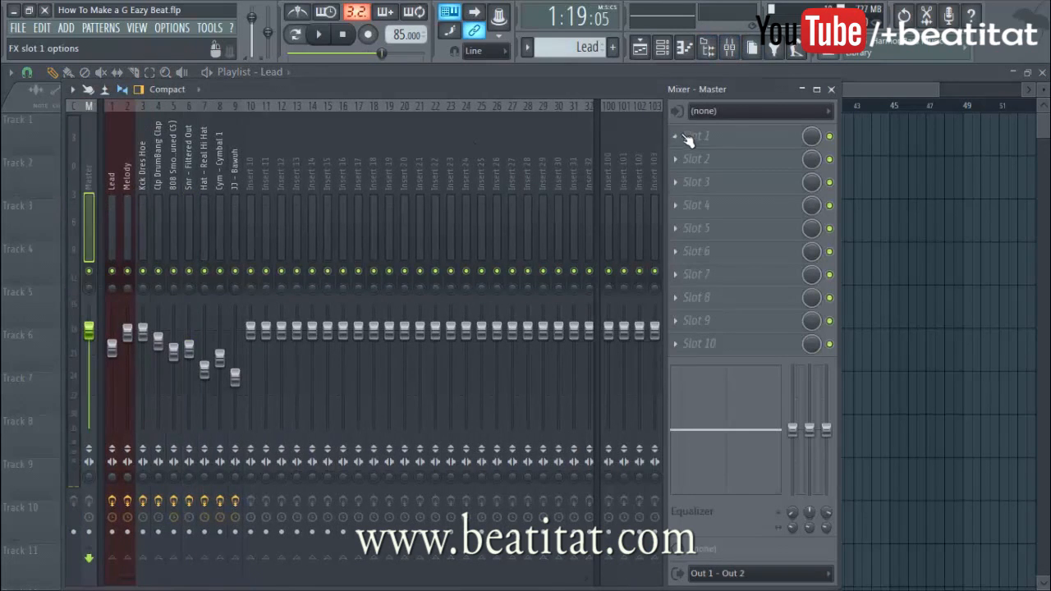
Load Fruity Parametric EQ 2 into the Melody insert's slot 4 during playback
{"action": "key", "text": "space"}
{"action": "left_click", "coordinate": [112, 205]}
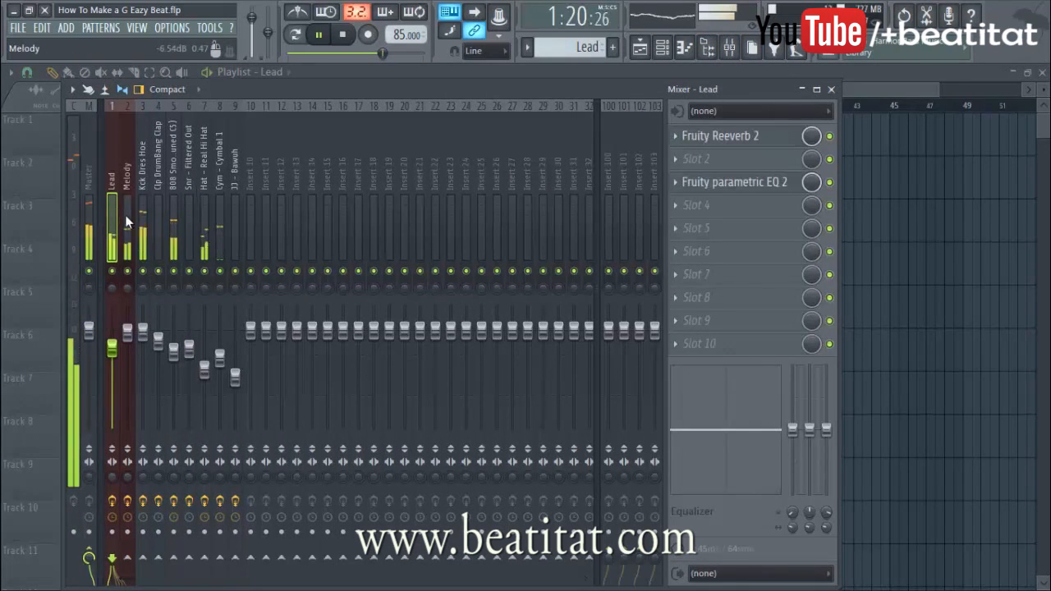
{"action": "left_click", "coordinate": [721, 211]}
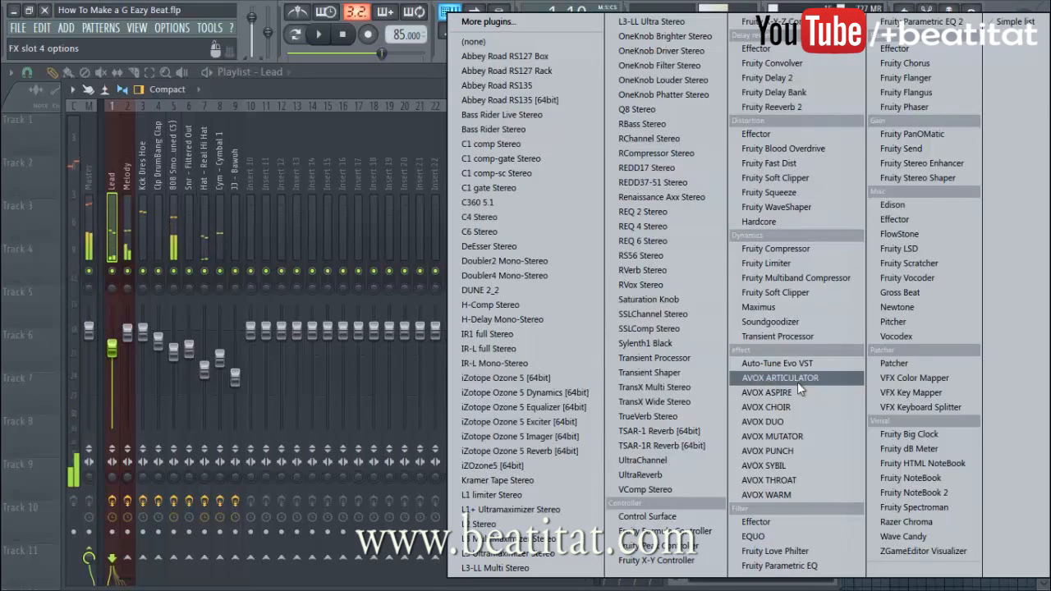
{"action": "left_click", "coordinate": [128, 215]}
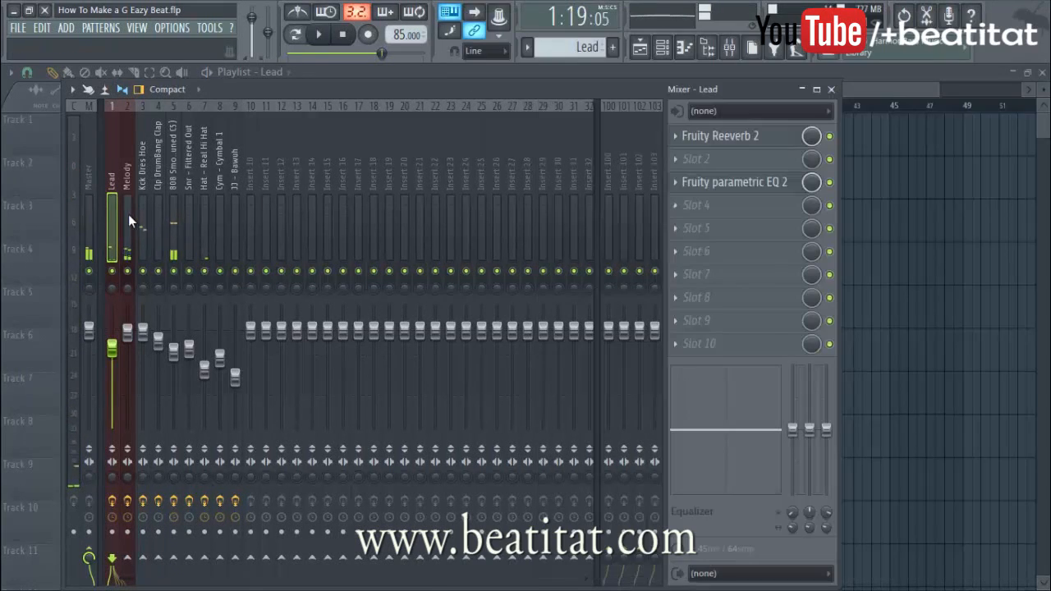
{"action": "left_click", "coordinate": [128, 214]}
{"action": "left_click", "coordinate": [742, 195]}
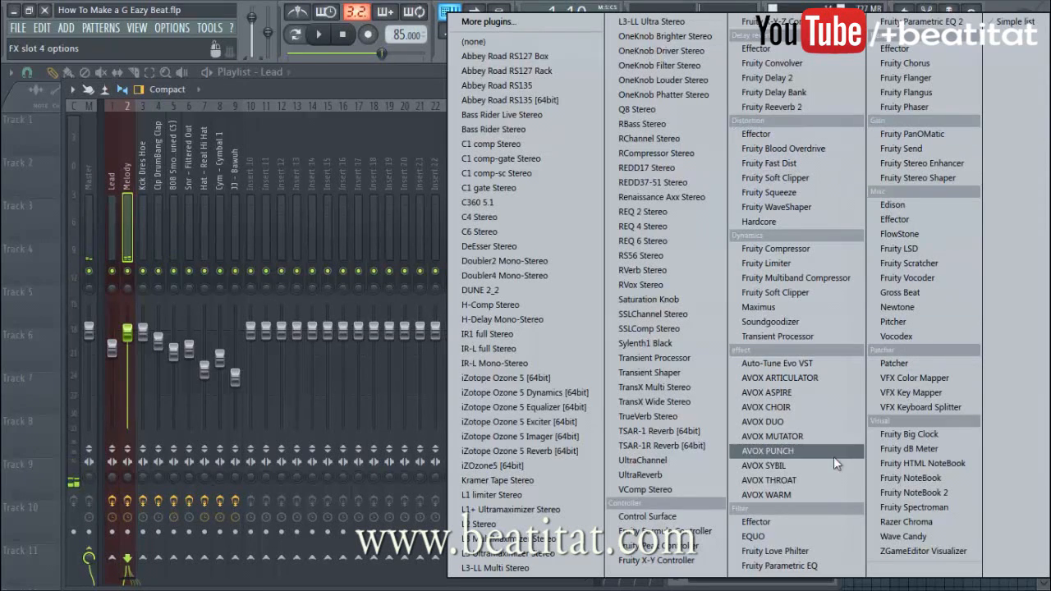
{"action": "left_click", "coordinate": [920, 21]}
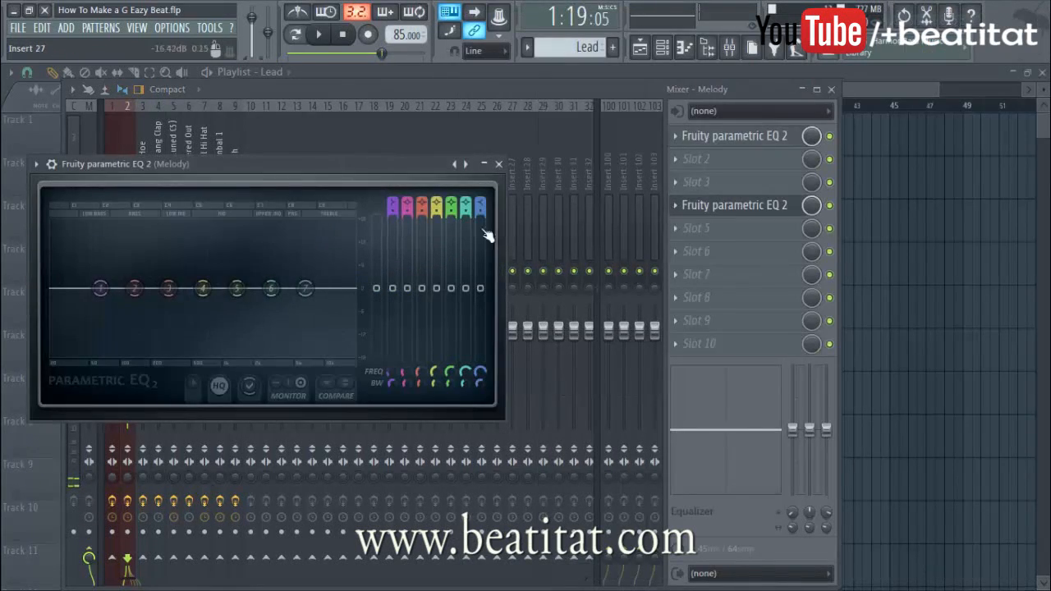
Set EQ band 7 to low pass and lower its cutoff to about 847 Hz
{"action": "left_click_drag", "start_coordinate": [482, 202], "coordinate": [482, 237]}
{"action": "key", "text": "space"}
{"action": "left_click_drag", "start_coordinate": [305, 288], "coordinate": [212, 293]}
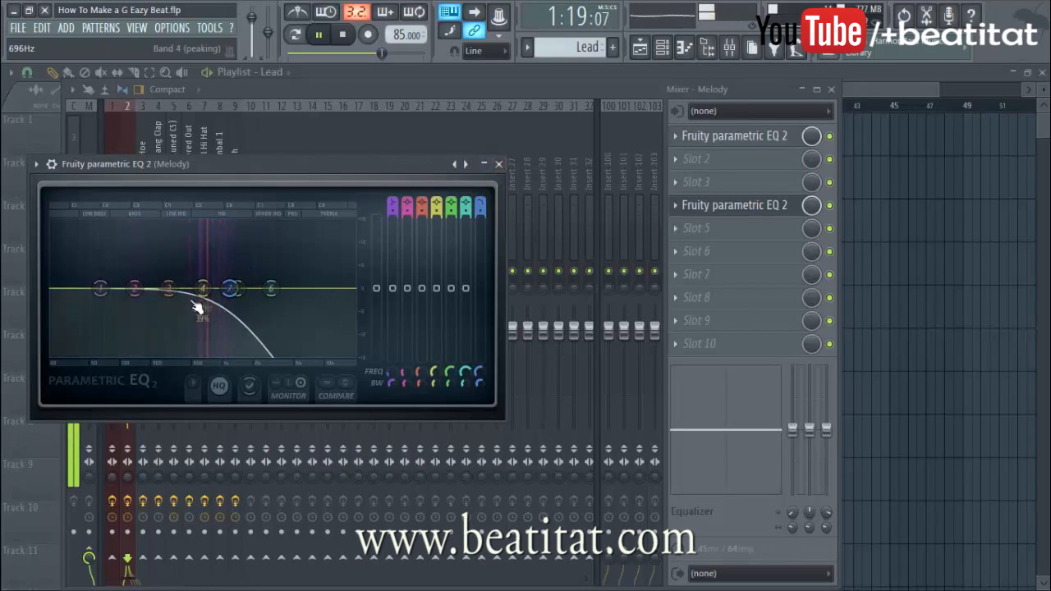
{"action": "key", "text": "space"}
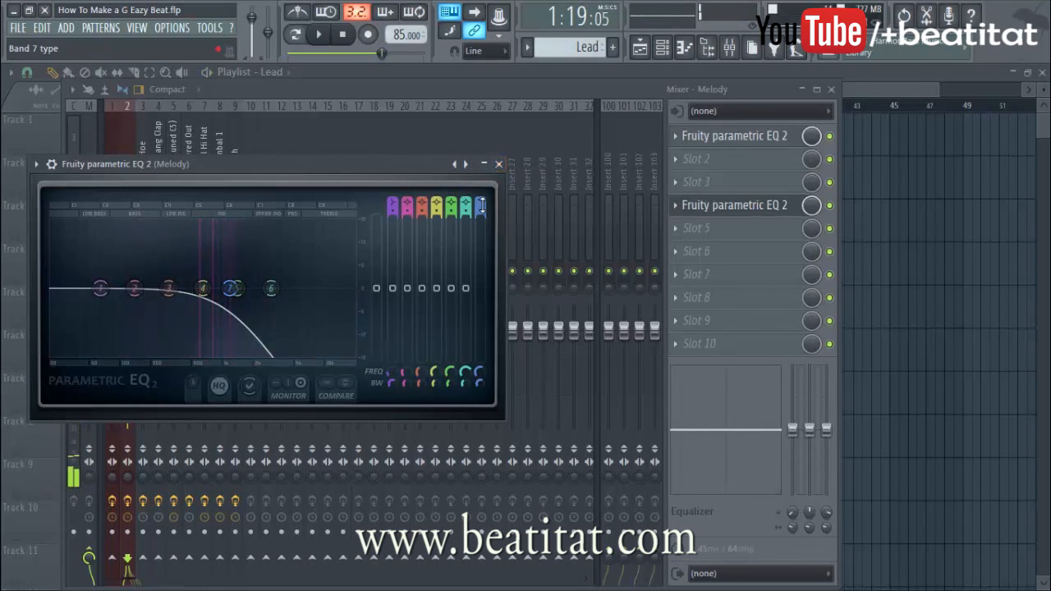
Lower band 4 and make band 1 a high-pass filter at 1047 Hz
{"action": "left_click_drag", "start_coordinate": [327, 281], "coordinate": [356, 289]}
{"action": "left_click_drag", "start_coordinate": [388, 202], "coordinate": [389, 211]}
{"action": "key", "text": "space"}
{"action": "left_click_drag", "start_coordinate": [101, 289], "coordinate": [51, 291]}
{"action": "key", "text": "space"}
Pull band 7 back down into a lower low-pass curve, audition it, and close the EQ
{"action": "left_click_drag", "start_coordinate": [354, 288], "coordinate": [234, 288]}
{"action": "key", "text": "space"}
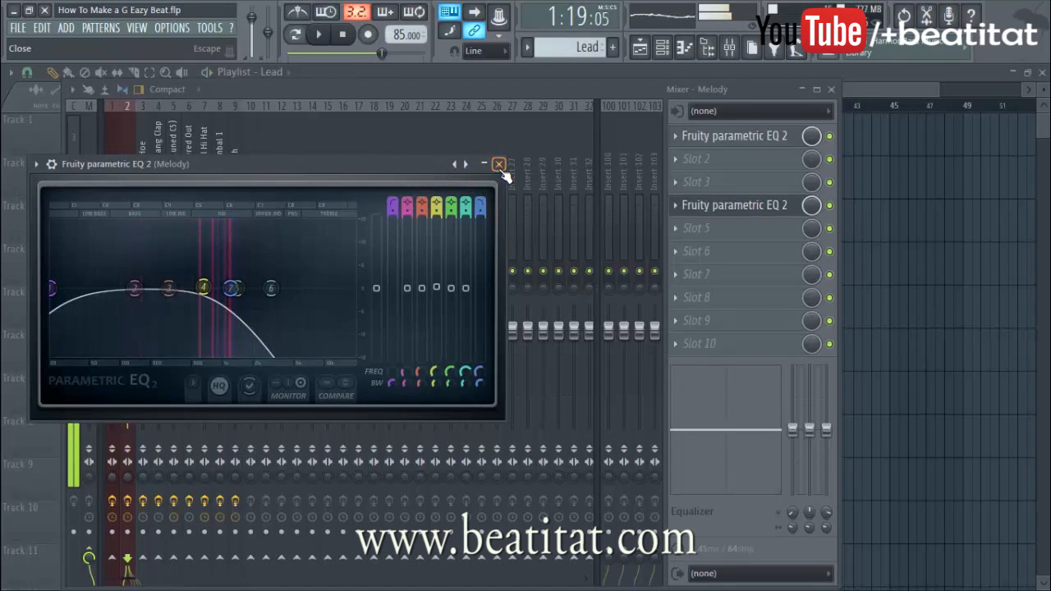
{"action": "left_click_drag", "start_coordinate": [231, 290], "coordinate": [211, 291]}
{"action": "key", "text": "space"}
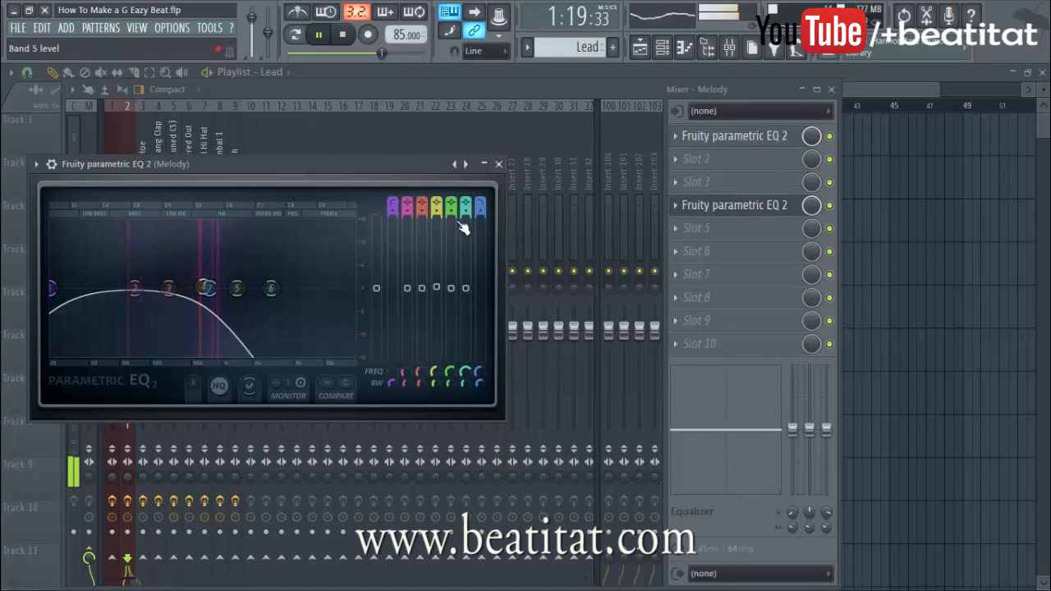
{"action": "left_click", "coordinate": [499, 165]}
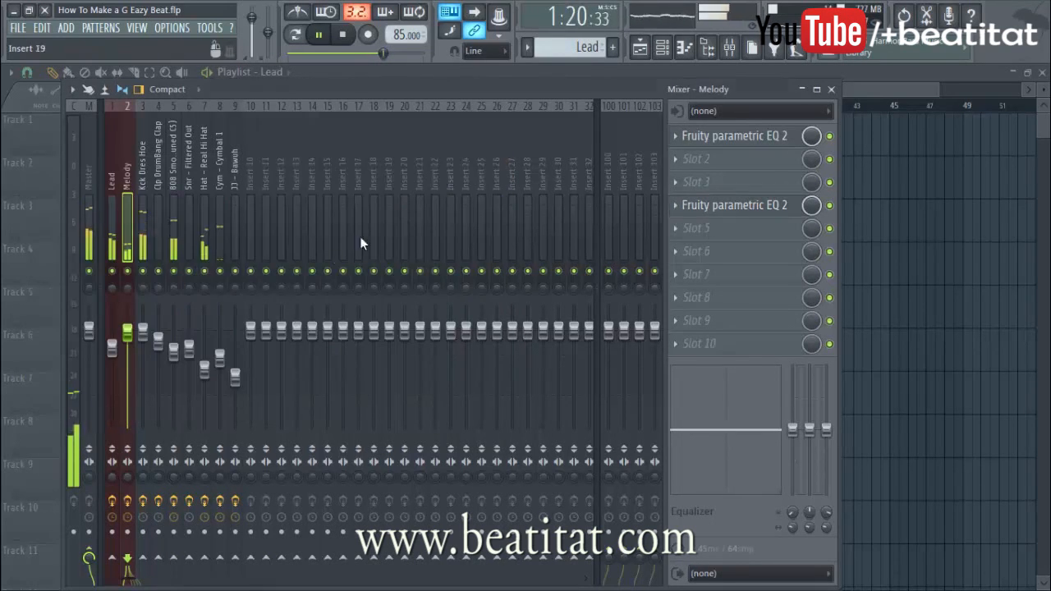
Add Fruity Parametric EQ 2 to the Hat - Real Hi Hat insert's slot 5, low-passing near 4.6 kHz
{"action": "left_click", "coordinate": [205, 247]}
{"action": "left_click", "coordinate": [701, 235]}
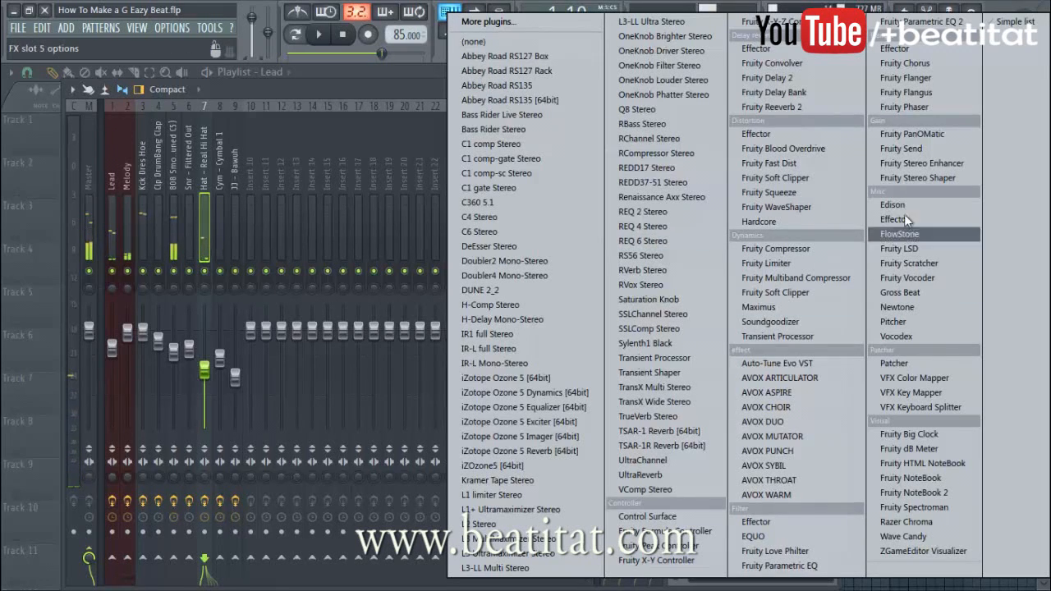
{"action": "left_click", "coordinate": [920, 22]}
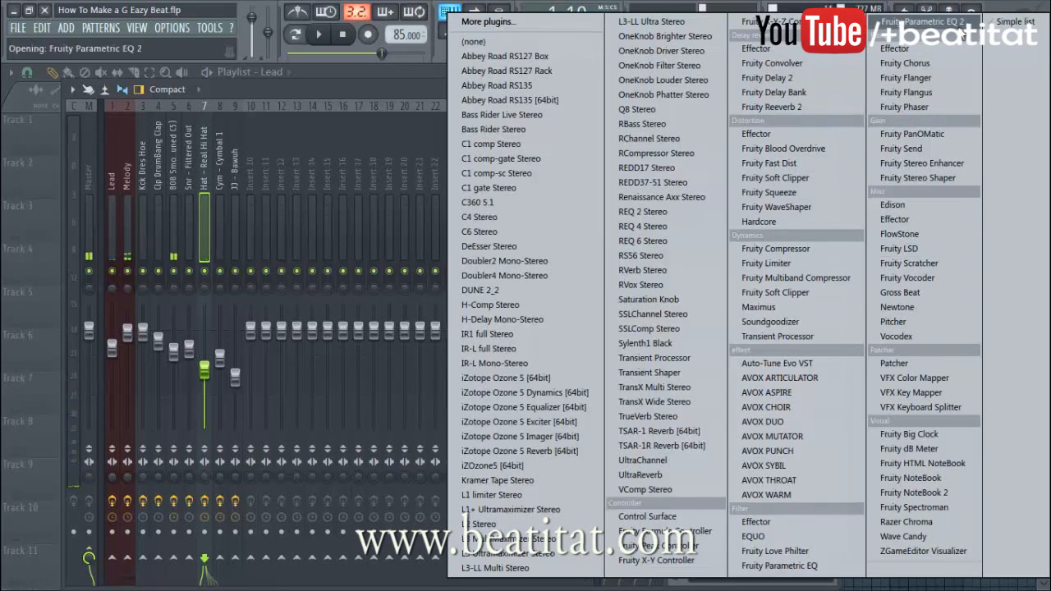
{"action": "scroll", "coordinate": [542, 264], "scroll_direction": "down", "scroll_amount": 6}
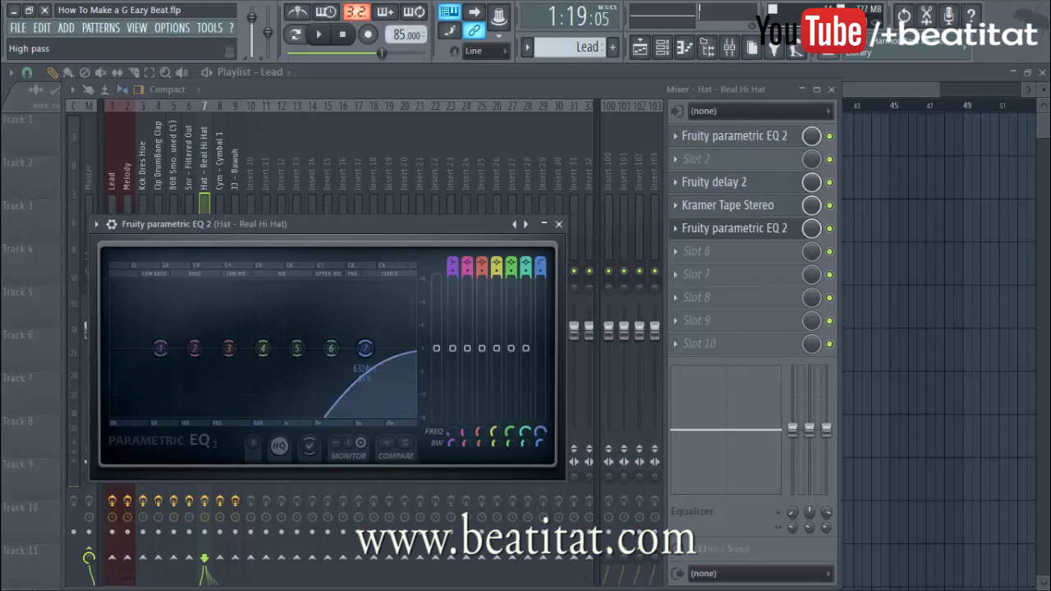
{"action": "key", "text": "space"}
{"action": "left_click_drag", "start_coordinate": [365, 348], "coordinate": [293, 348]}
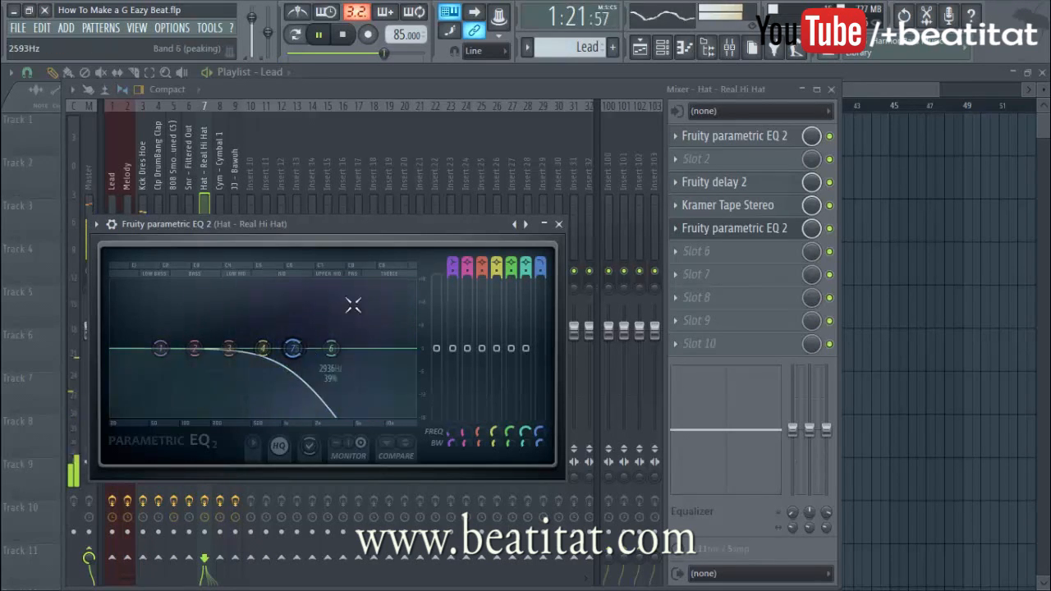
{"action": "left_click", "coordinate": [558, 223]}
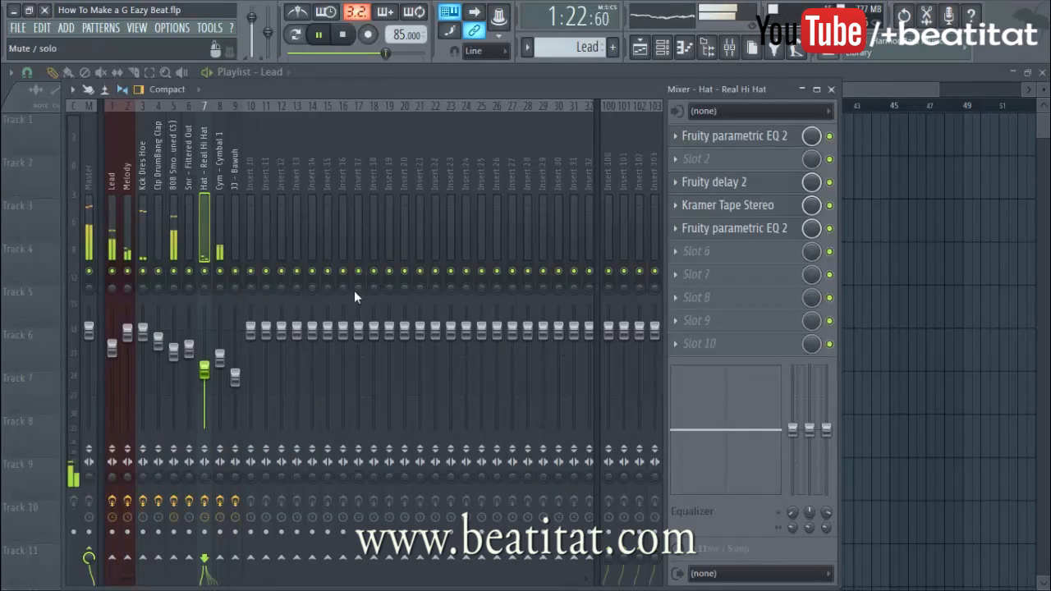
Create a Param. EQ 2 Mix level automation clip for the hat EQ, raised at bars 29–30
{"action": "right_click", "coordinate": [832, 229]}
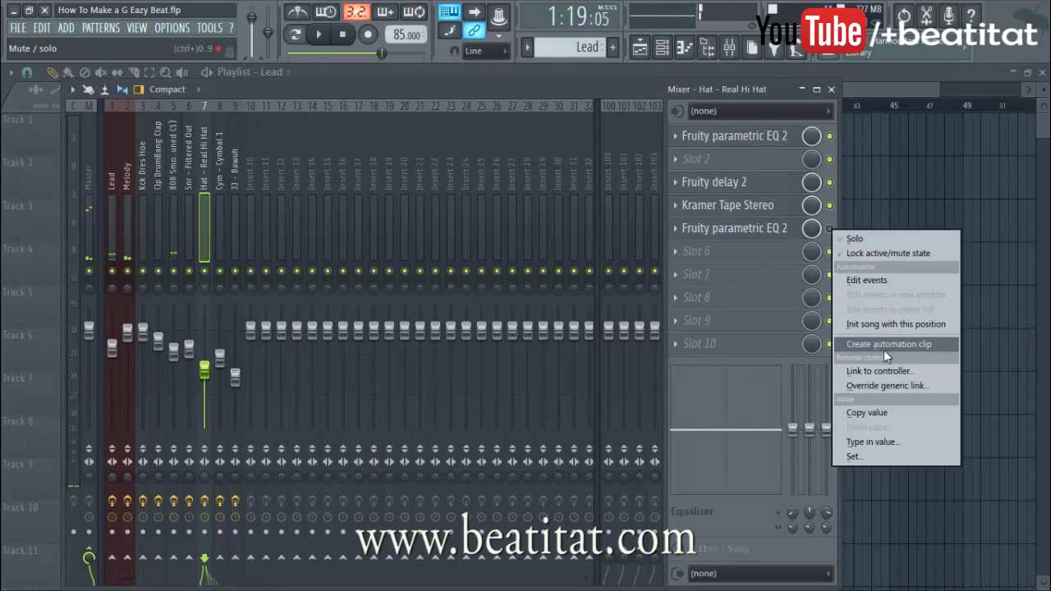
{"action": "left_click", "coordinate": [830, 228]}
{"action": "right_click", "coordinate": [812, 229]}
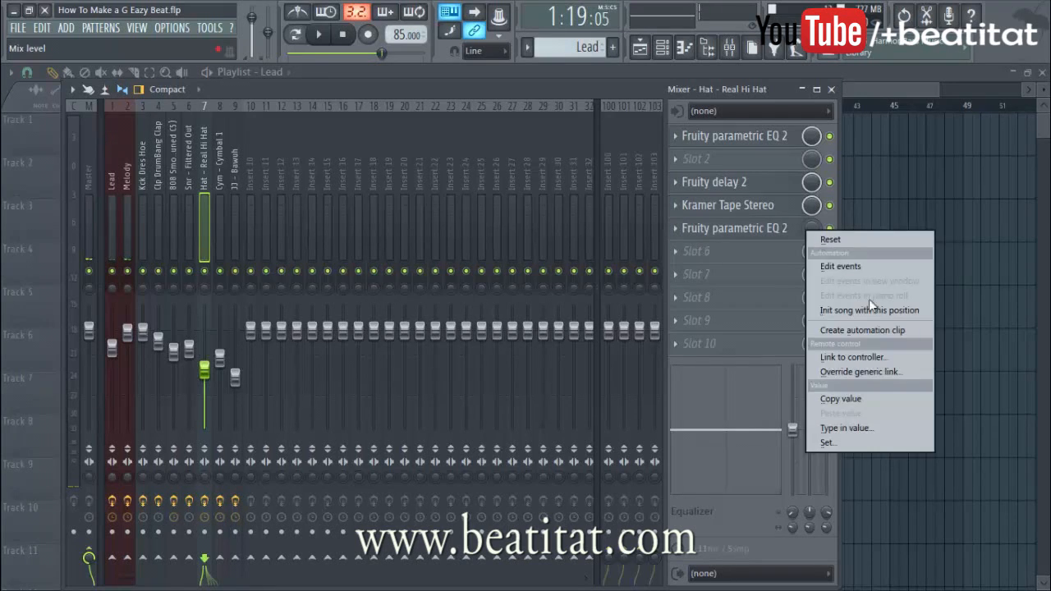
{"action": "left_click", "coordinate": [881, 330]}
{"action": "right_click", "coordinate": [599, 154]}
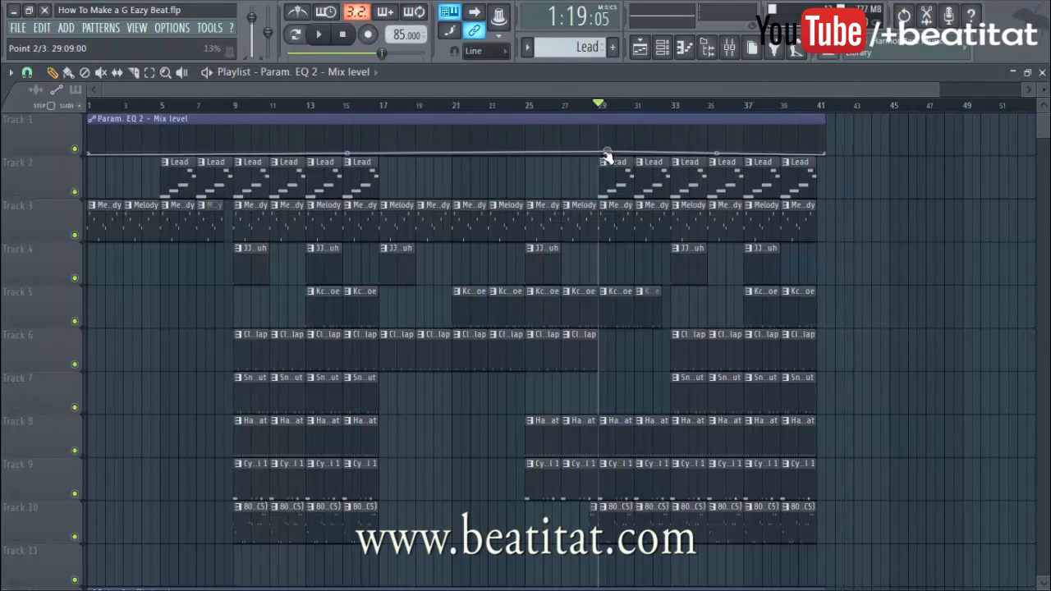
{"action": "right_click", "coordinate": [618, 125]}
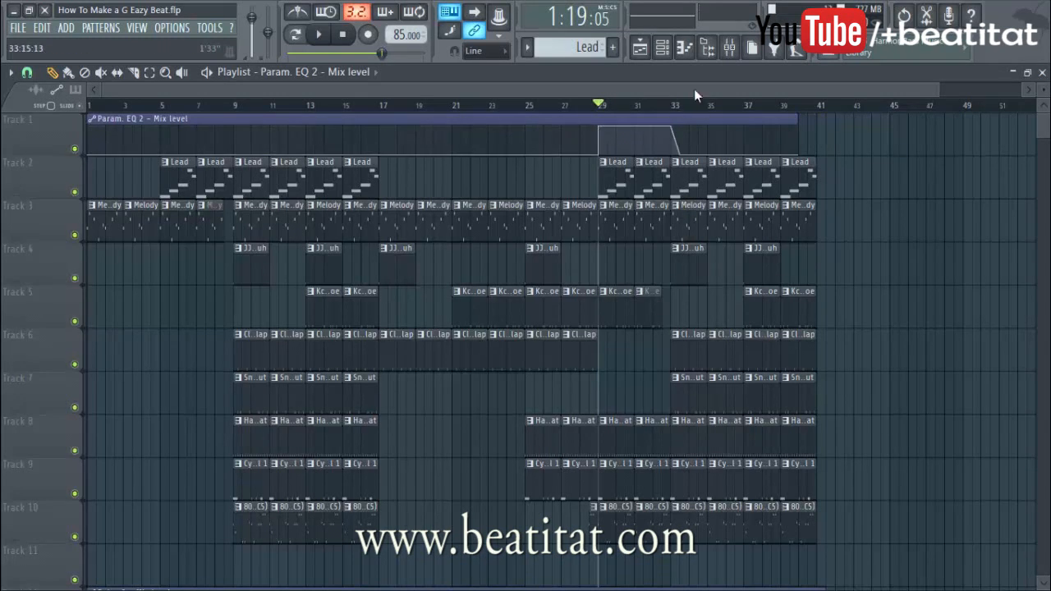
Move the hat EQ automation clip down to Track 13, then play with the mixer open
{"action": "left_click_drag", "start_coordinate": [662, 120], "coordinate": [566, 585]}
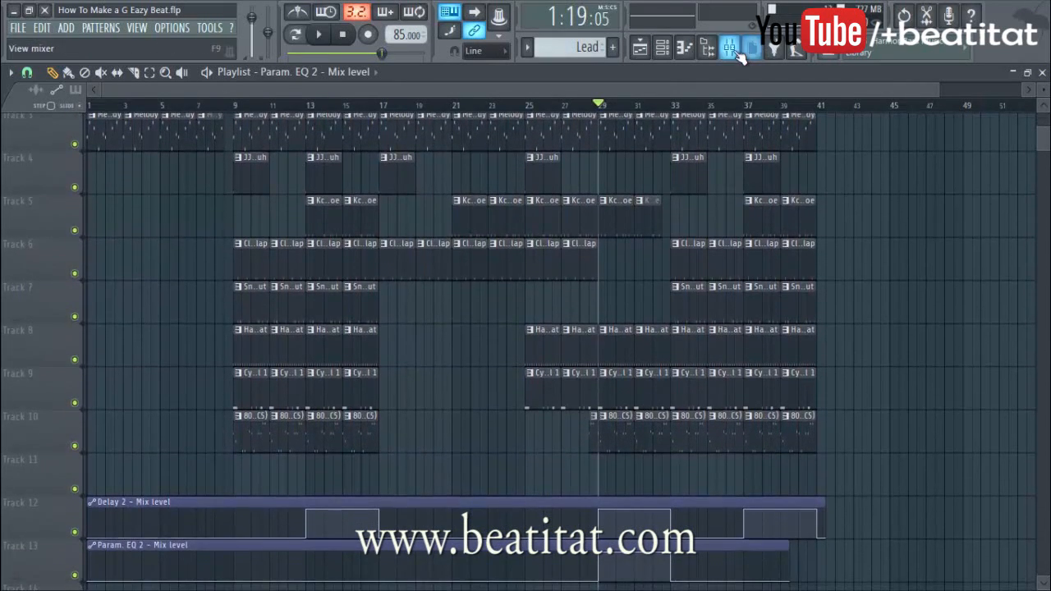
{"action": "left_click", "coordinate": [741, 54]}
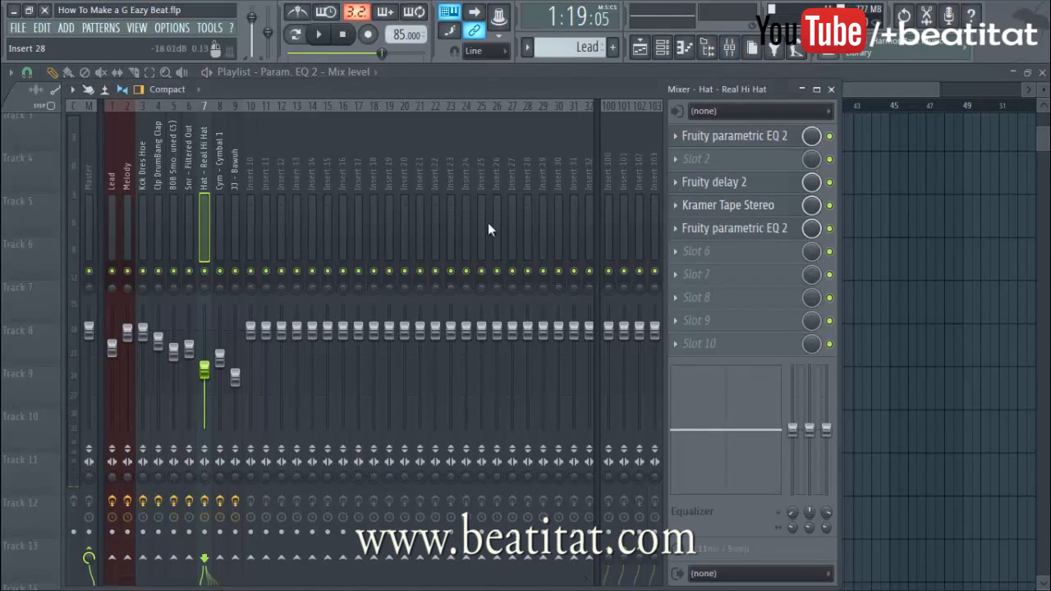
{"action": "left_click", "coordinate": [831, 90]}
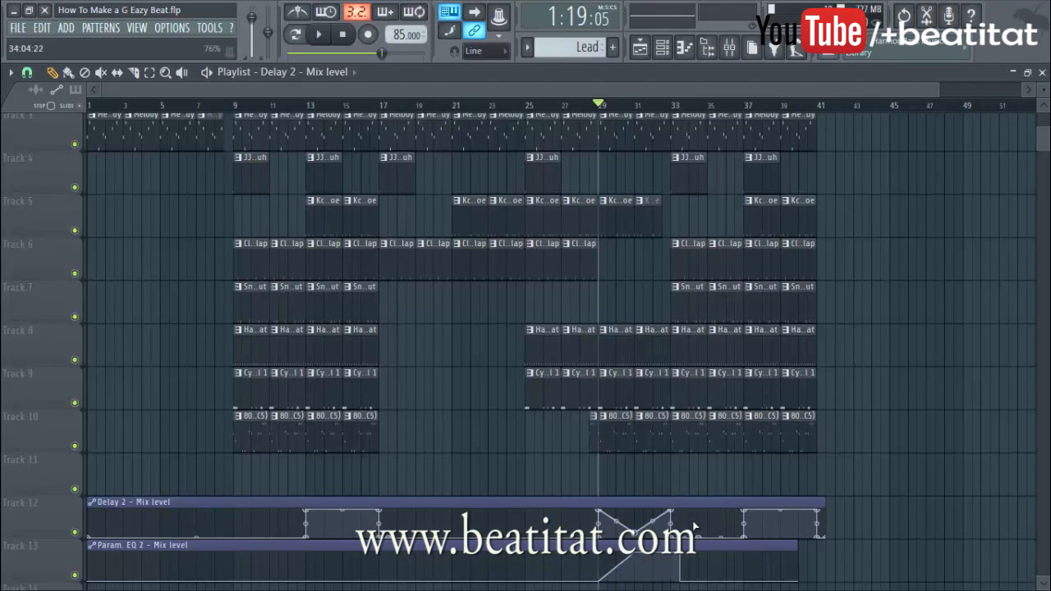
{"action": "key", "text": "space"}
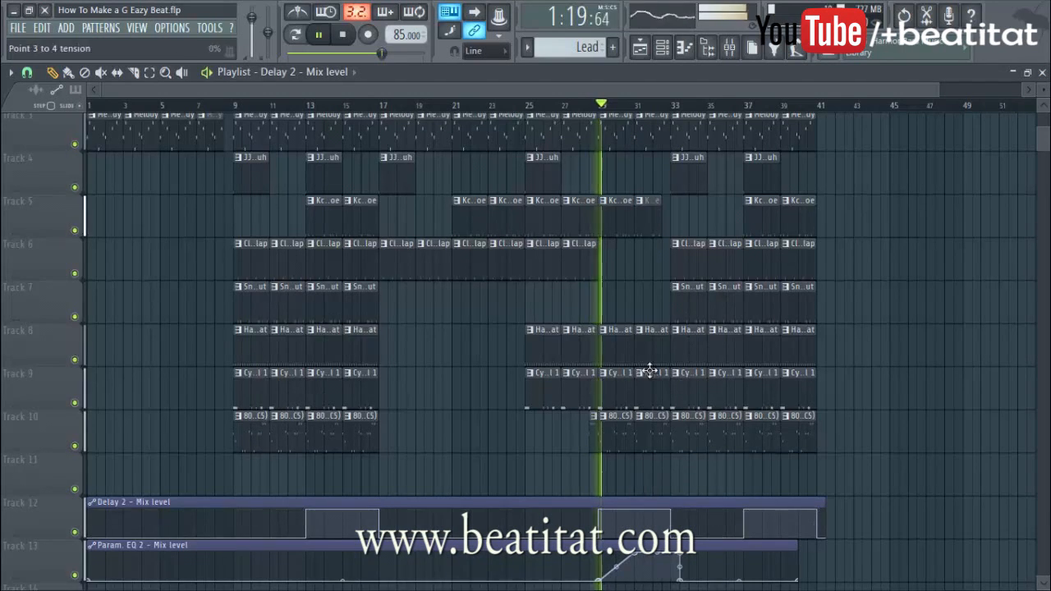
{"action": "left_click", "coordinate": [730, 48]}
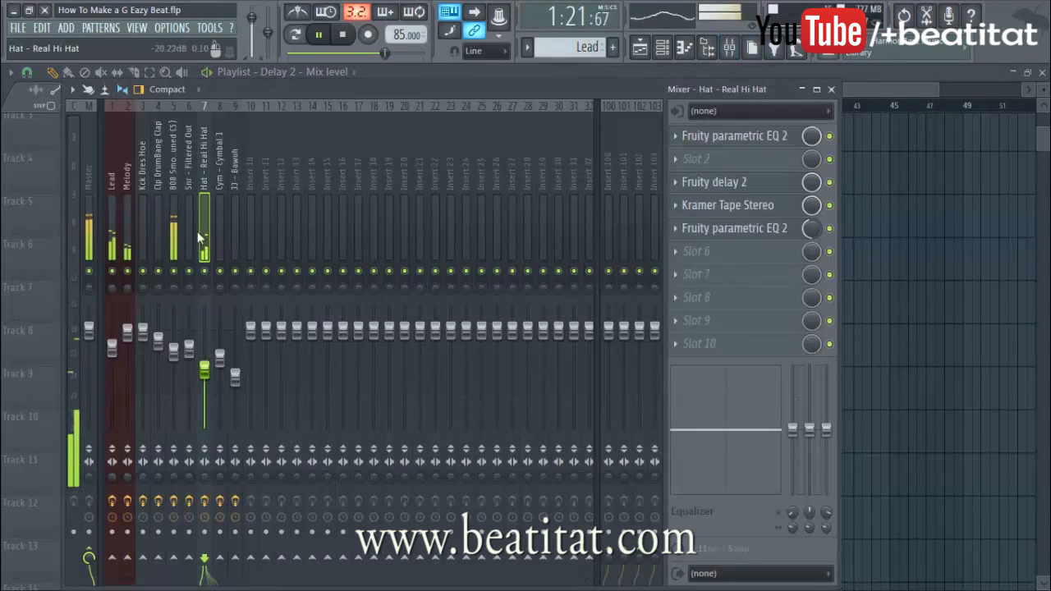
Create a Param. EQ 2 Mix level automation clip from the Melody insert's slot 4 and move it to Track 14
{"action": "left_click", "coordinate": [131, 229]}
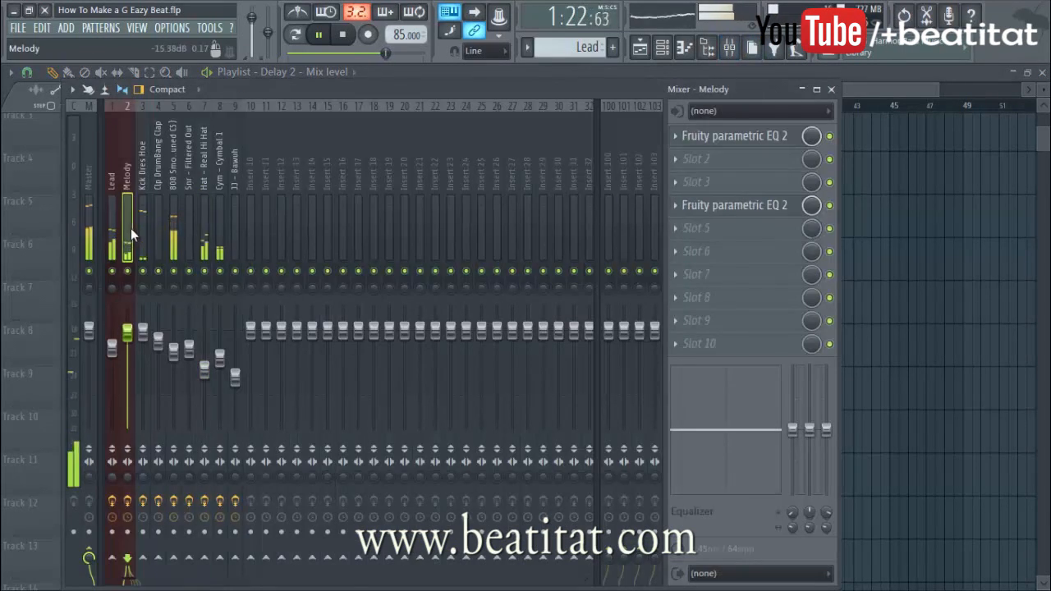
{"action": "right_click", "coordinate": [813, 206]}
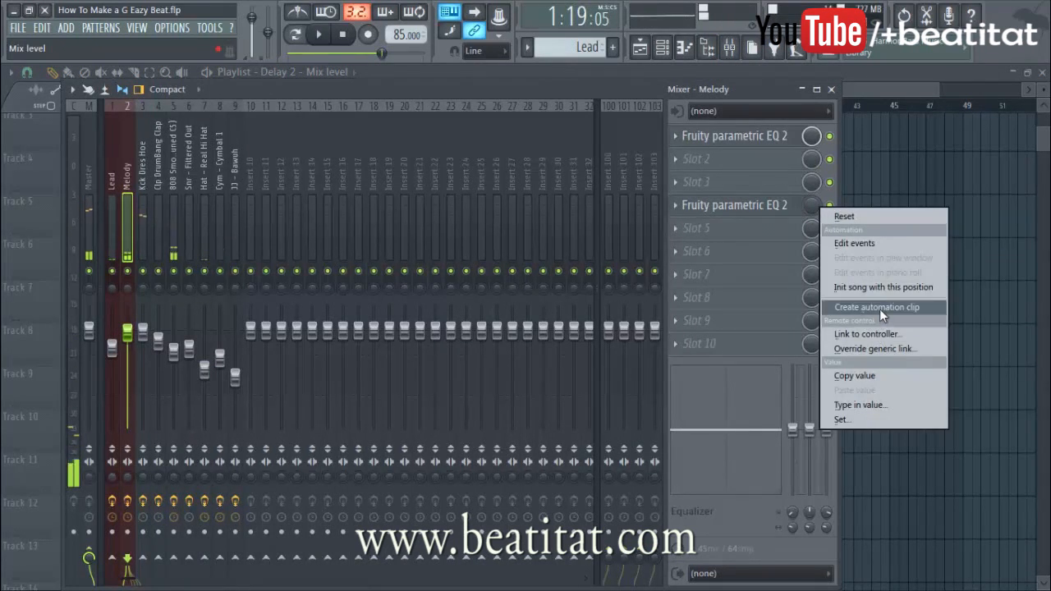
{"action": "left_click", "coordinate": [880, 310]}
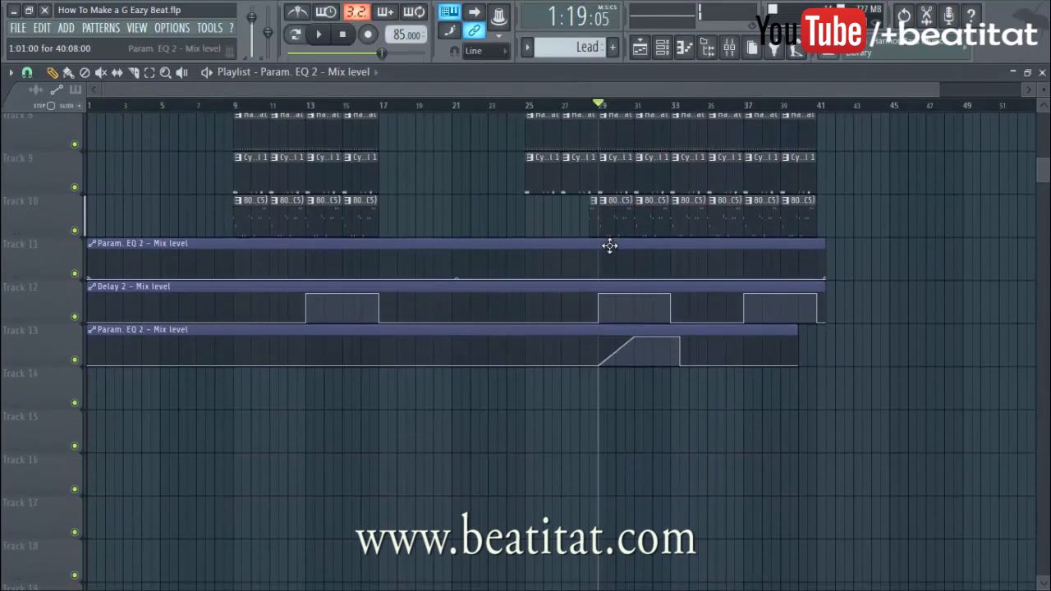
{"action": "left_click_drag", "start_coordinate": [609, 246], "coordinate": [551, 389]}
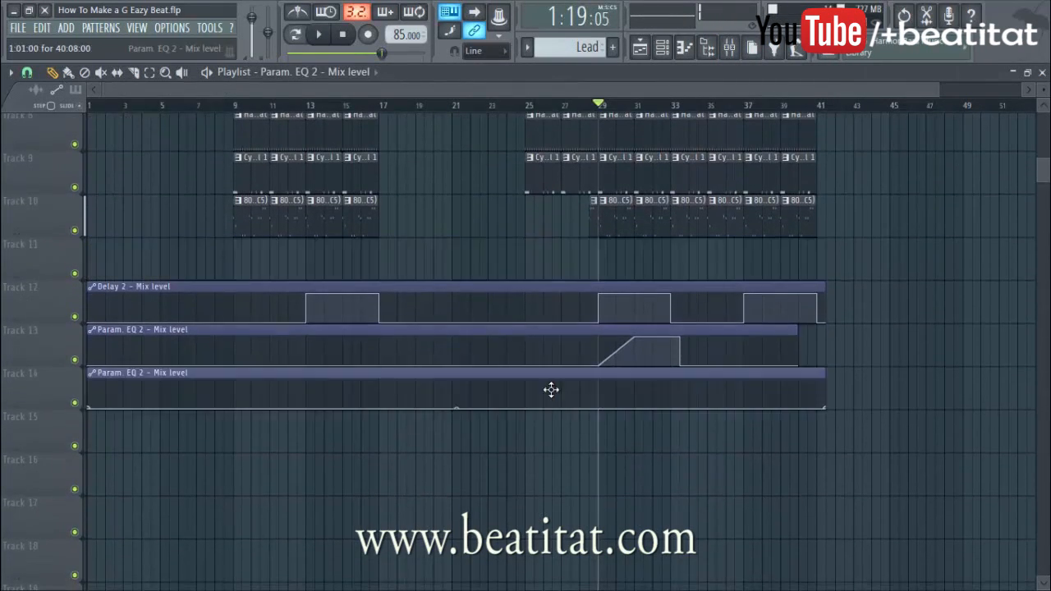
Raise the Track 14 automation curve around bars 29–31 and reopen the mixer
{"action": "right_click", "coordinate": [602, 400]}
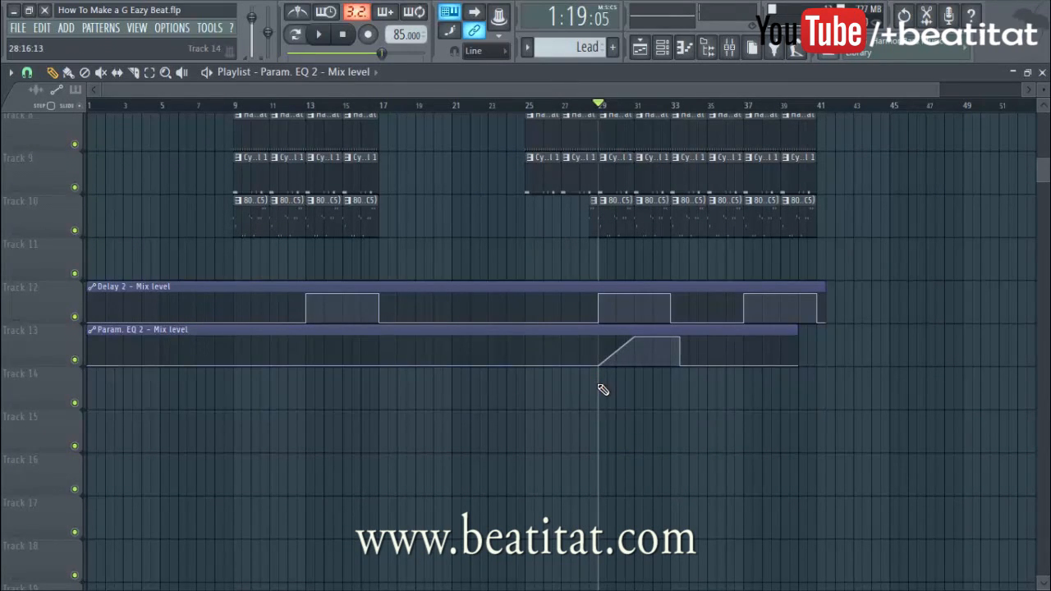
{"action": "key", "text": "ctrl+z"}
{"action": "left_click_drag", "start_coordinate": [657, 394], "coordinate": [658, 376]}
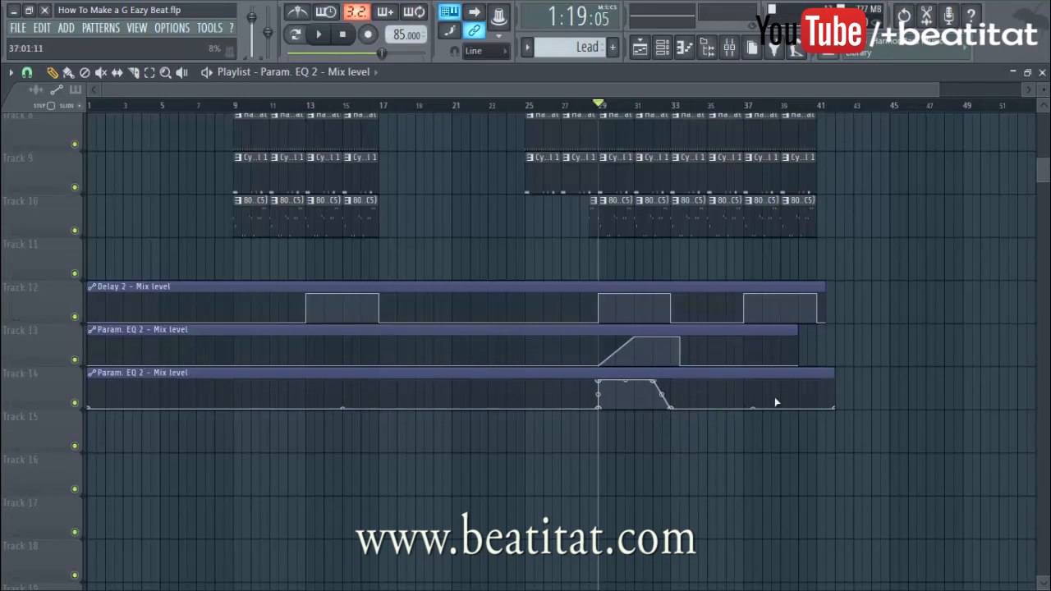
{"action": "scroll", "coordinate": [851, 195], "scroll_direction": "up", "scroll_amount": 5}
{"action": "left_click", "coordinate": [732, 50]}
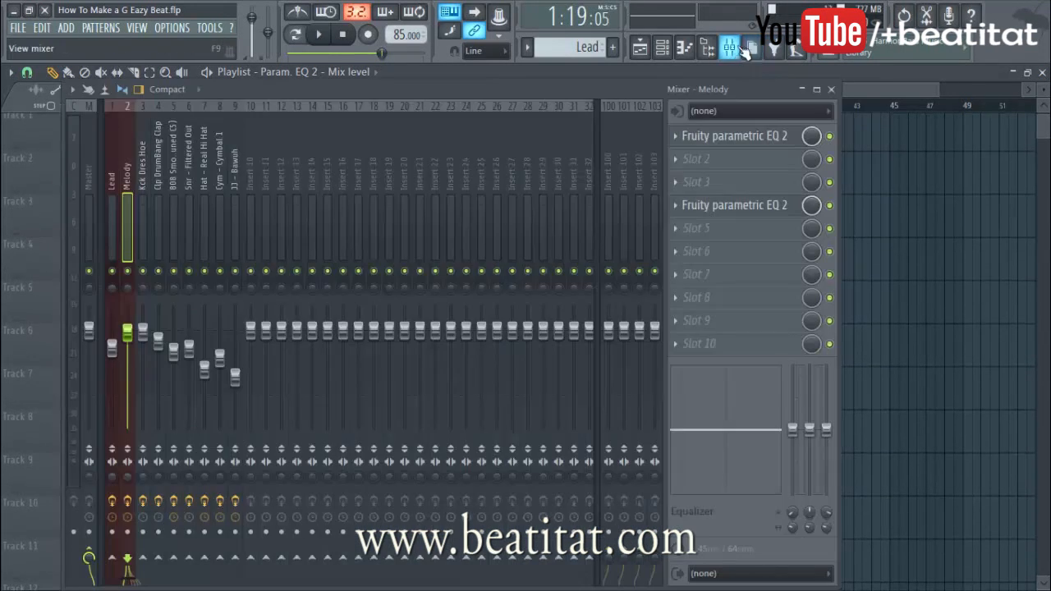
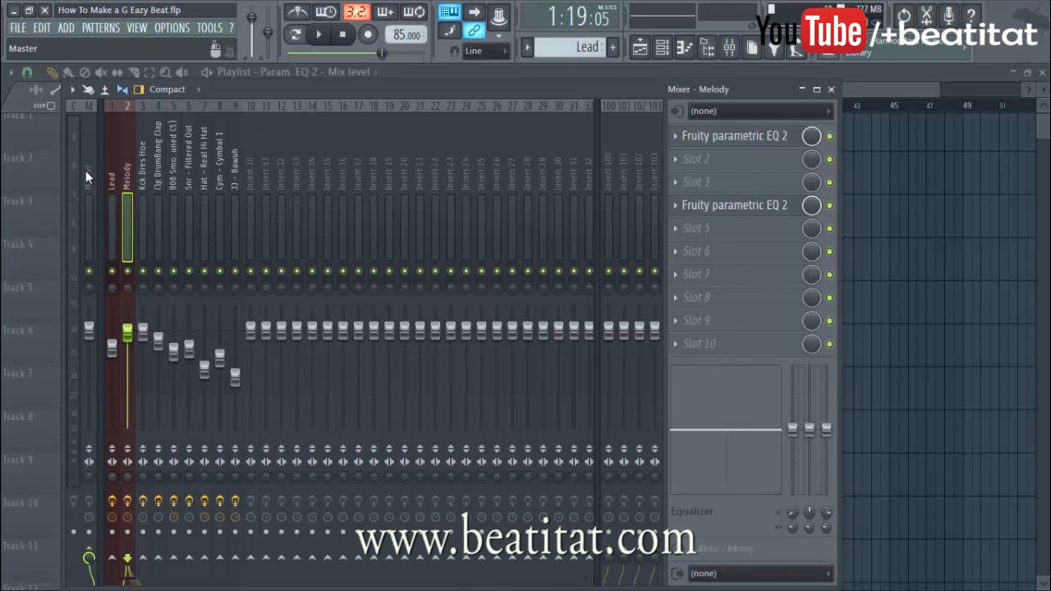
Add Fruity Parametric EQ 2 to the Clp DrumBang Clap insert and low-pass it near 1619 Hz
{"action": "left_click", "coordinate": [139, 184]}
{"action": "left_click", "coordinate": [158, 178]}
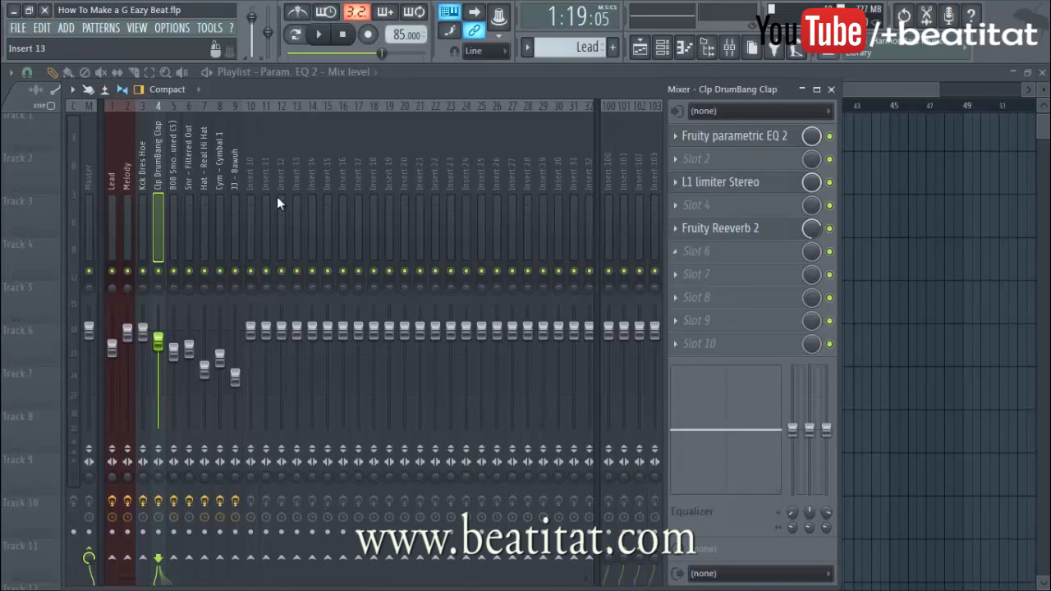
{"action": "left_click", "coordinate": [231, 192]}
{"action": "left_click", "coordinate": [170, 191]}
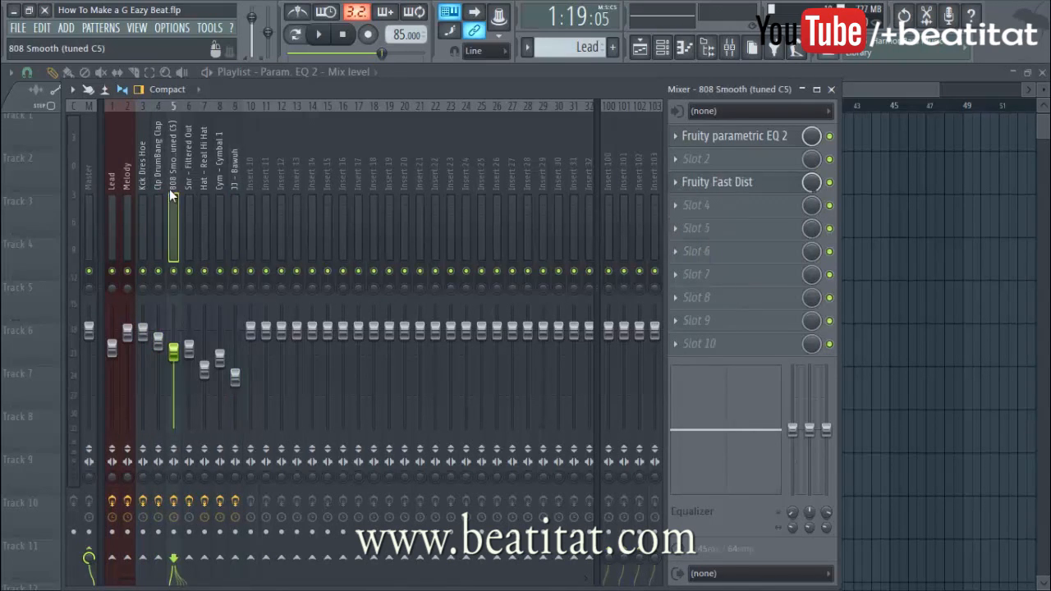
{"action": "left_click", "coordinate": [160, 190]}
{"action": "left_click", "coordinate": [720, 255]}
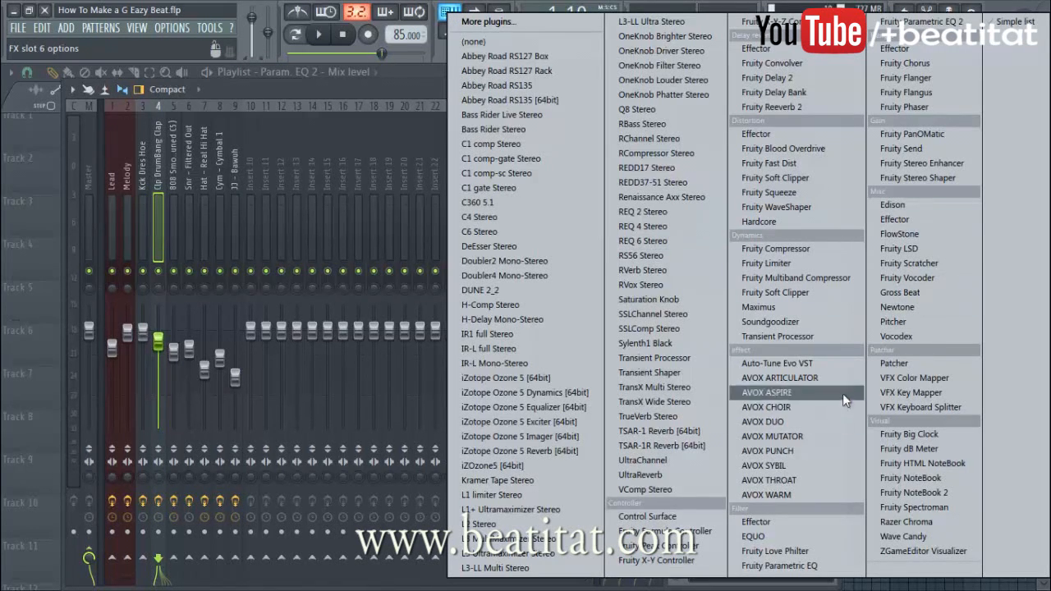
{"action": "left_click", "coordinate": [780, 566]}
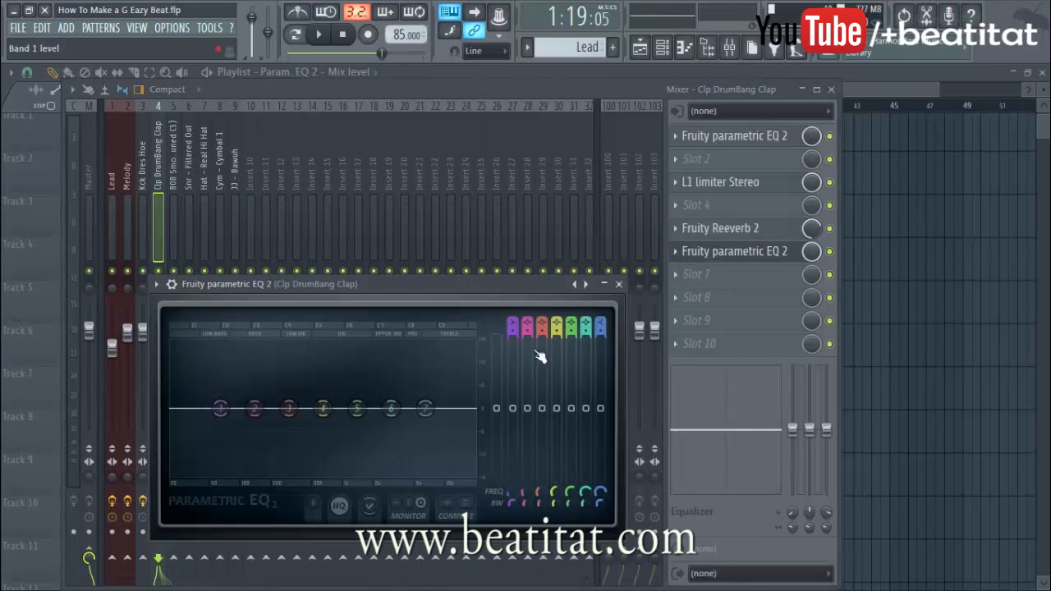
{"action": "scroll", "coordinate": [602, 325], "scroll_direction": "down", "scroll_amount": 5}
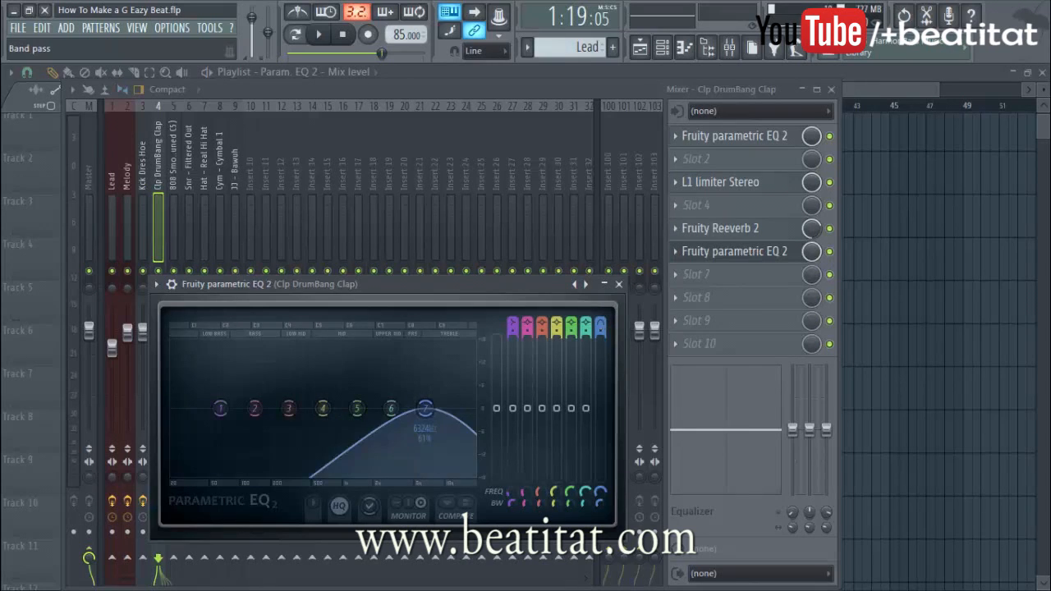
{"action": "key", "text": "space"}
{"action": "left_click_drag", "start_coordinate": [426, 409], "coordinate": [364, 409]}
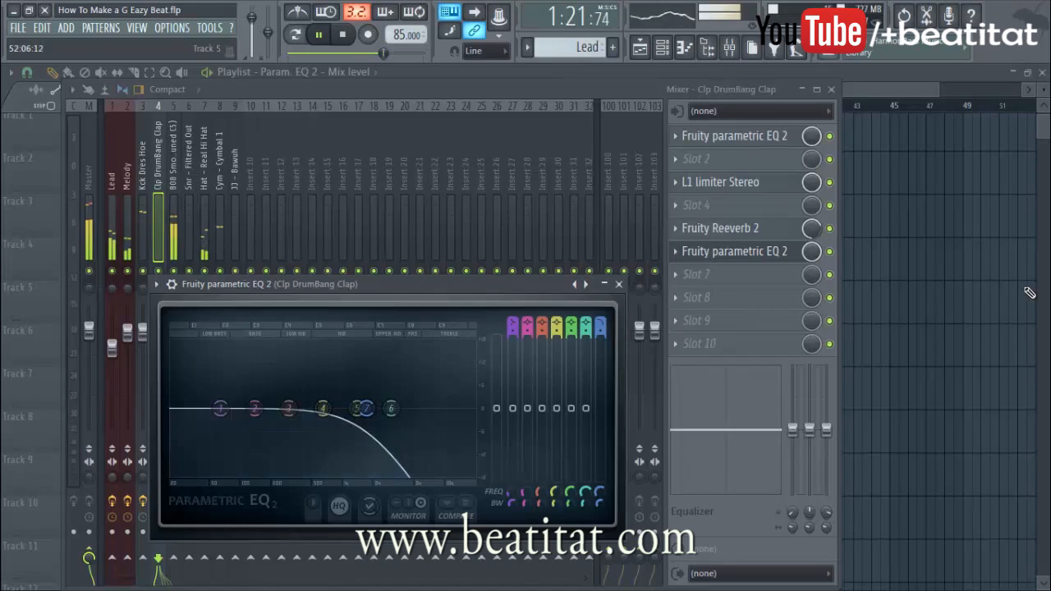
Place a Clp DrumBang Clap clip on Track 6 at bar 29, then bring the mixer back
{"action": "left_click", "coordinate": [962, 297]}
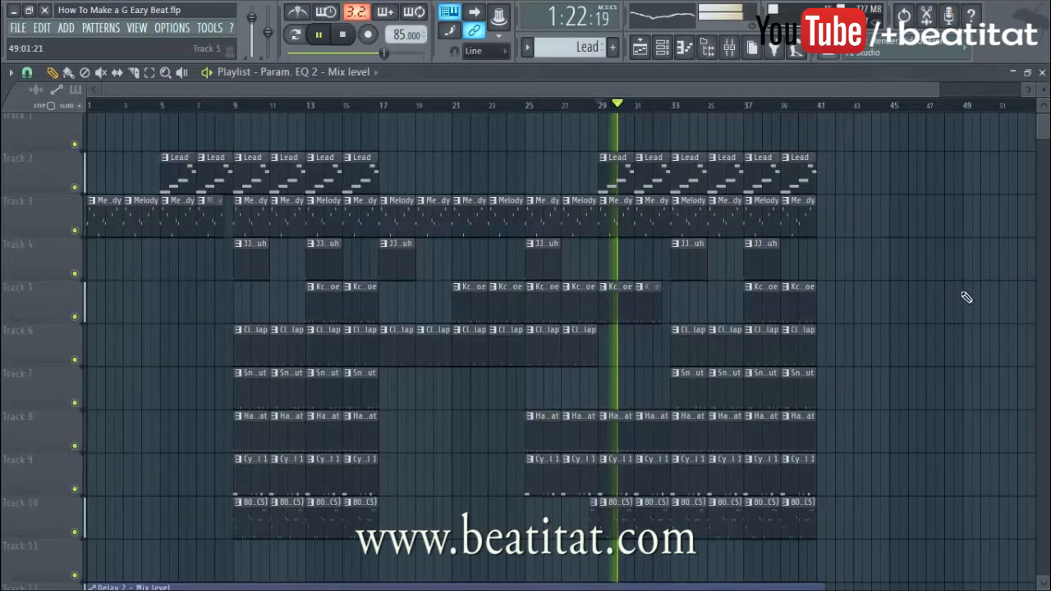
{"action": "left_click", "coordinate": [591, 356]}
{"action": "left_click", "coordinate": [614, 352]}
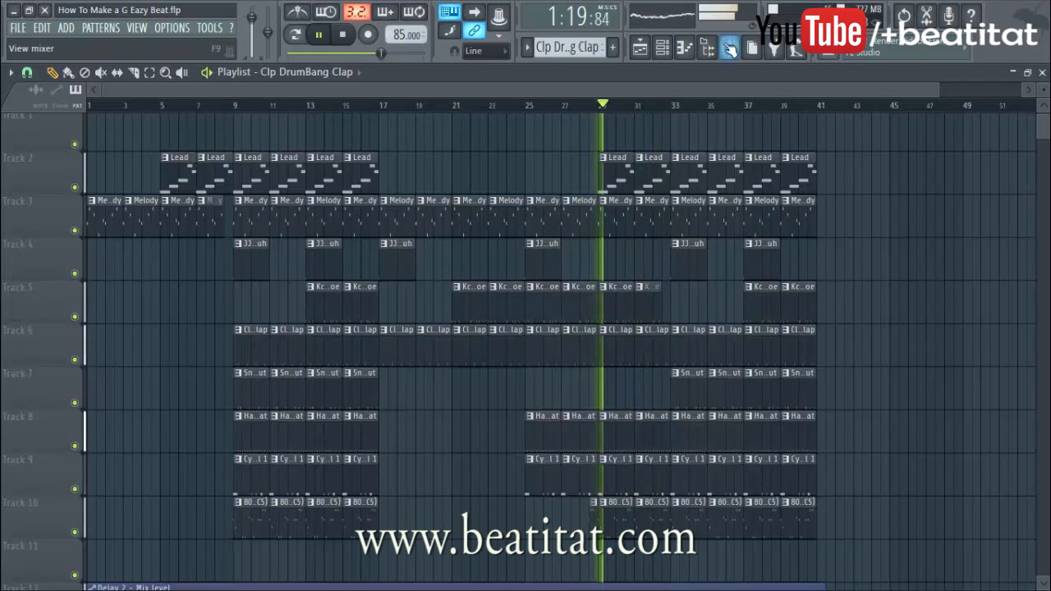
{"action": "key", "text": "F9"}
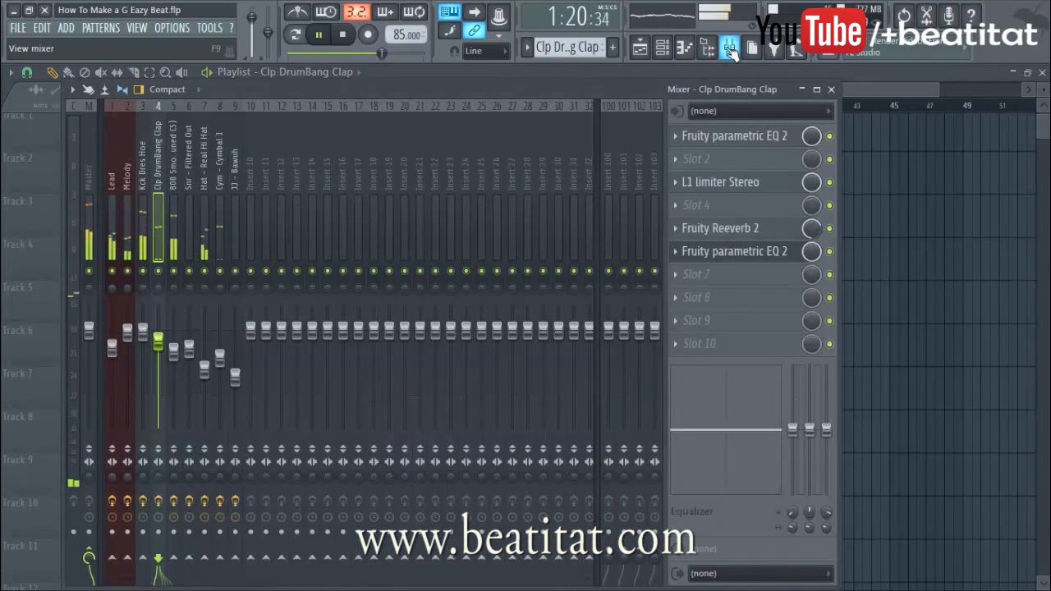
Create a slot 6 Param. EQ 2 mix-level automation clip on Track 15, raised from bar 29 to 33
{"action": "right_click", "coordinate": [816, 256]}
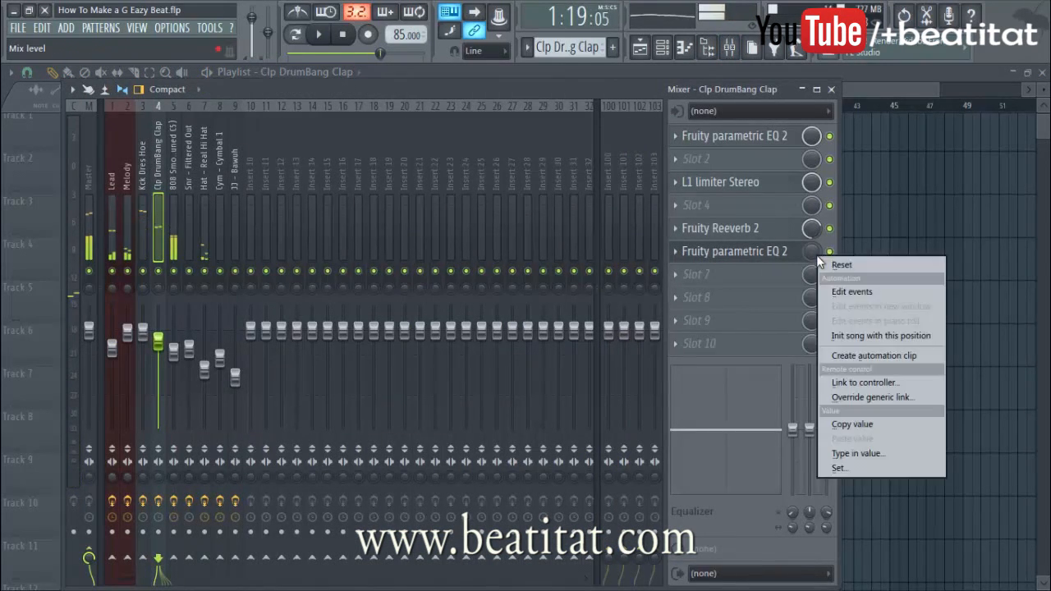
{"action": "left_click", "coordinate": [866, 357]}
{"action": "scroll", "coordinate": [875, 148], "scroll_direction": "down", "scroll_amount": 5}
{"action": "scroll", "coordinate": [826, 206], "scroll_direction": "up", "scroll_amount": 5}
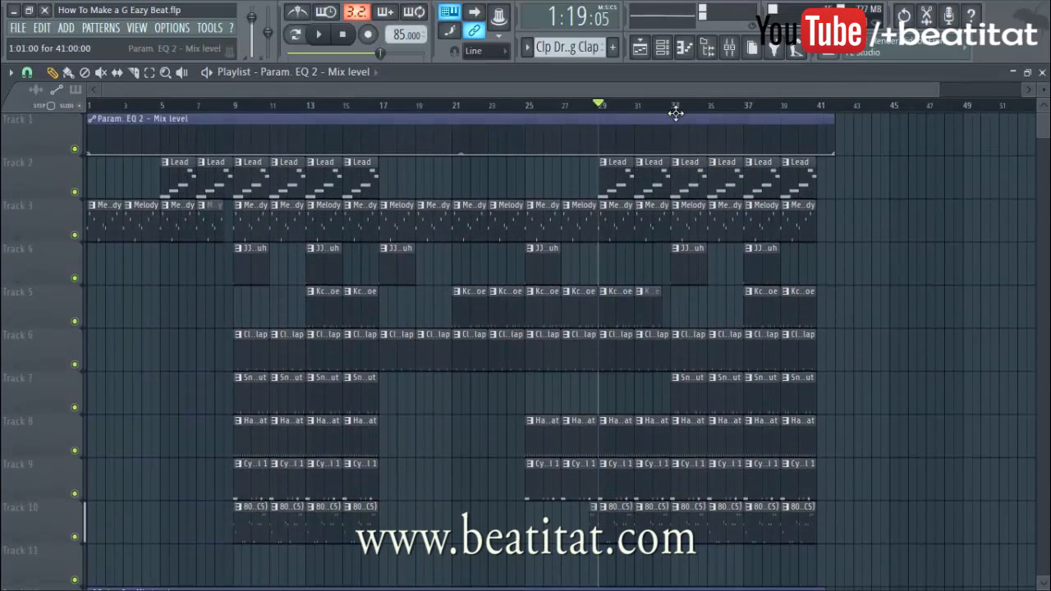
{"action": "left_click_drag", "start_coordinate": [676, 119], "coordinate": [346, 581]}
{"action": "scroll", "coordinate": [944, 221], "scroll_direction": "down", "scroll_amount": 1}
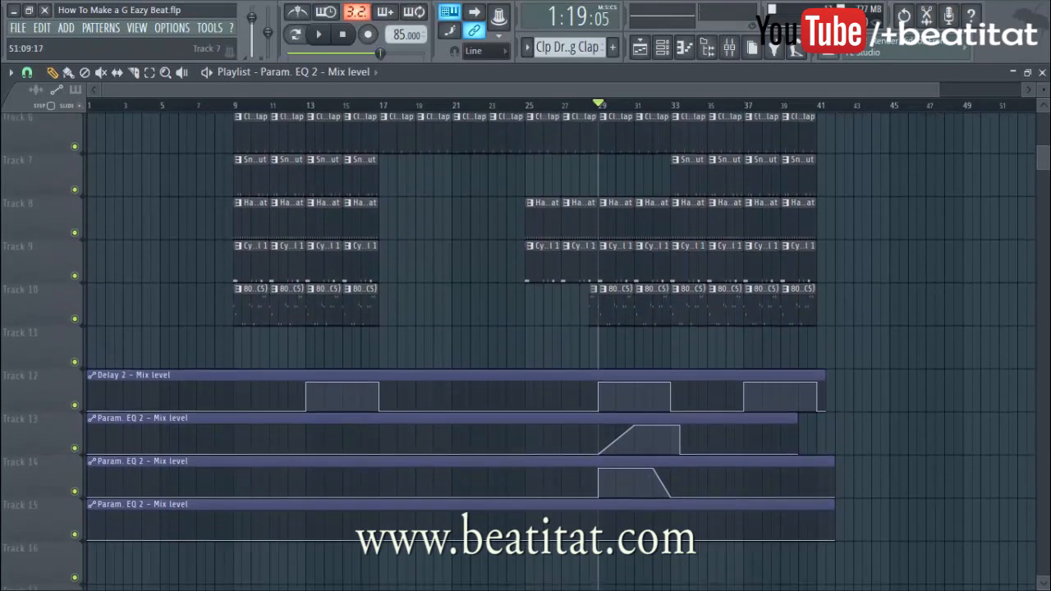
{"action": "left_click_drag", "start_coordinate": [1043, 88], "coordinate": [1043, 94]}
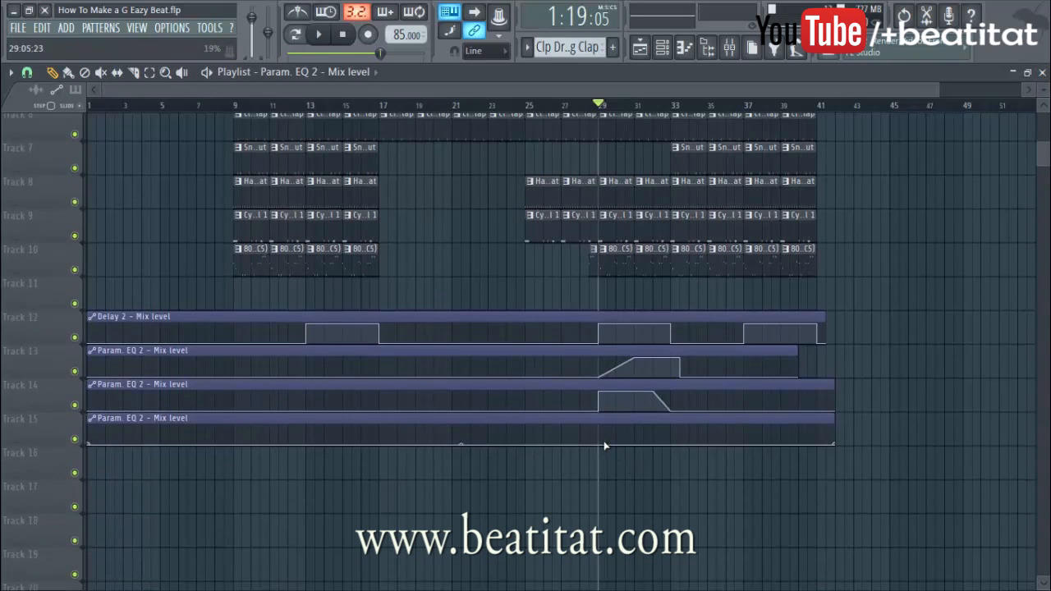
{"action": "left_click_drag", "start_coordinate": [604, 446], "coordinate": [600, 408]}
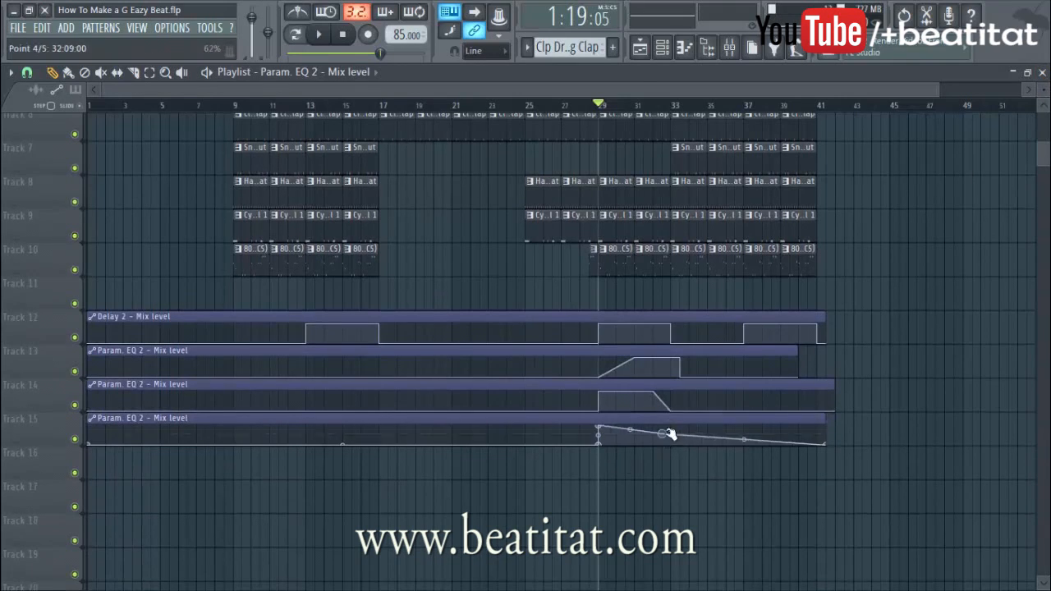
{"action": "left_click_drag", "start_coordinate": [671, 421], "coordinate": [675, 477]}
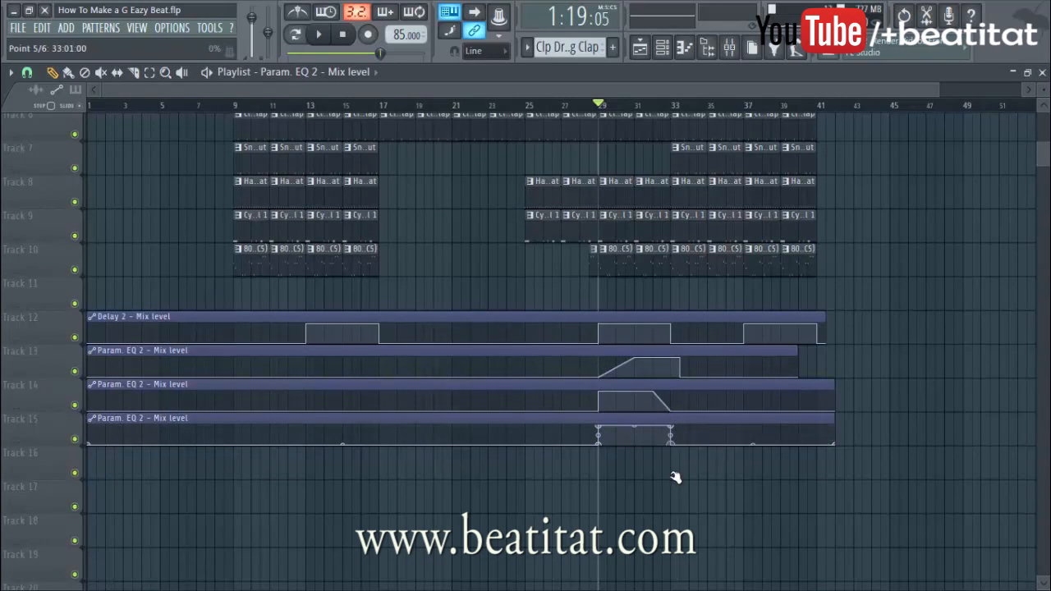
Play the arrangement and delete Track 7's snare clips at bars 29 and 31
{"action": "left_click", "coordinate": [732, 46]}
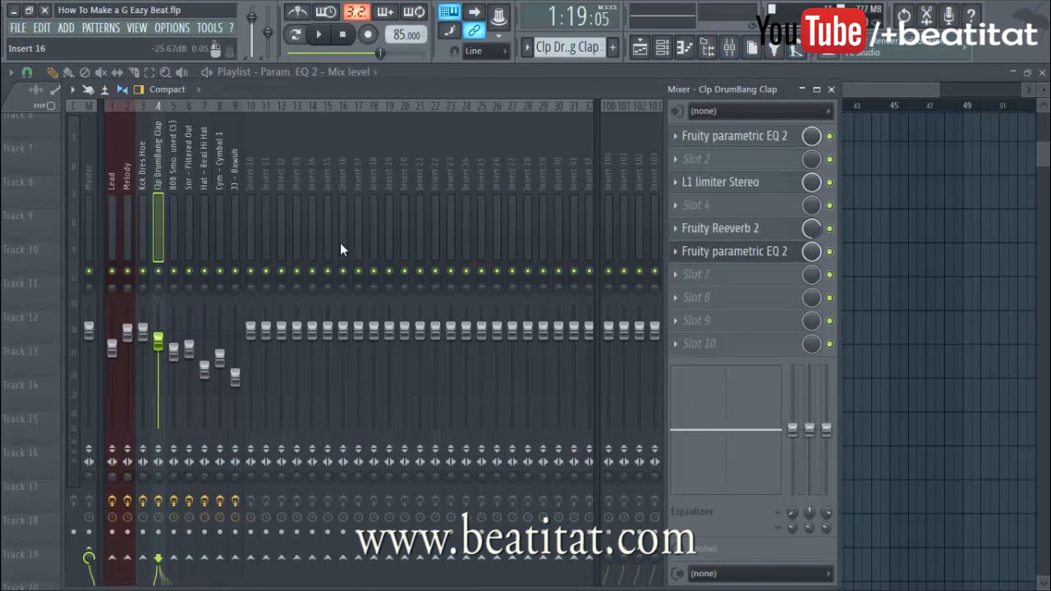
{"action": "key", "text": "F9"}
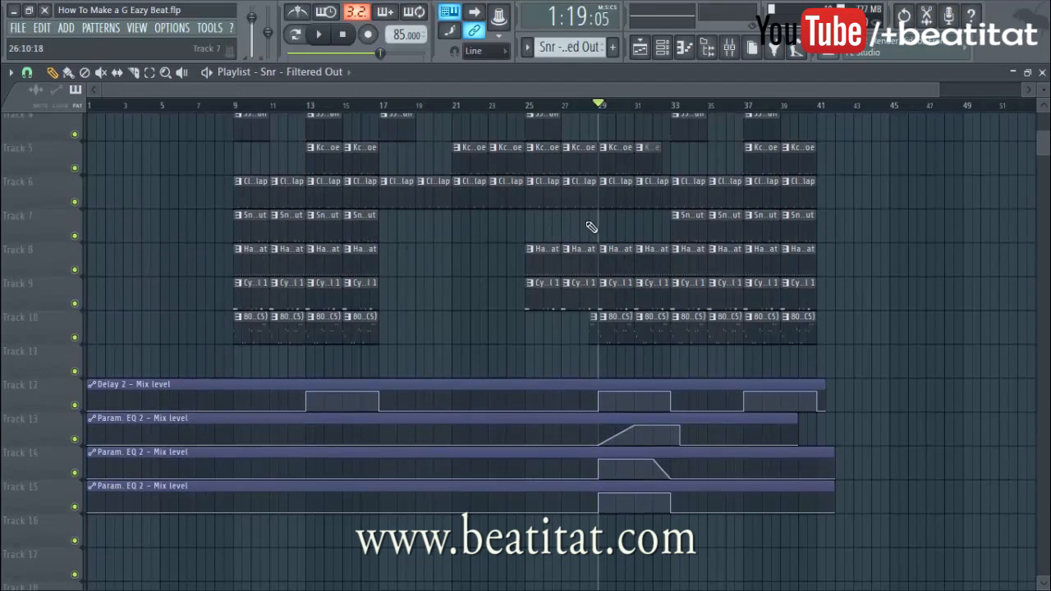
{"action": "key", "text": "space"}
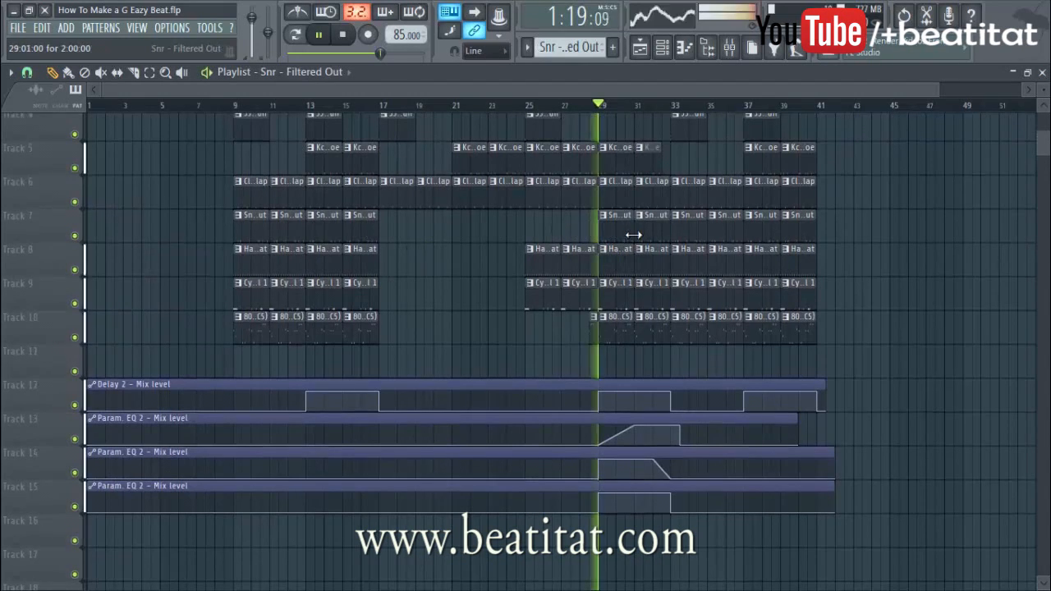
{"action": "scroll", "coordinate": [961, 321], "scroll_direction": "up", "scroll_amount": 1}
{"action": "scroll", "coordinate": [961, 320], "scroll_direction": "up", "scroll_amount": 3}
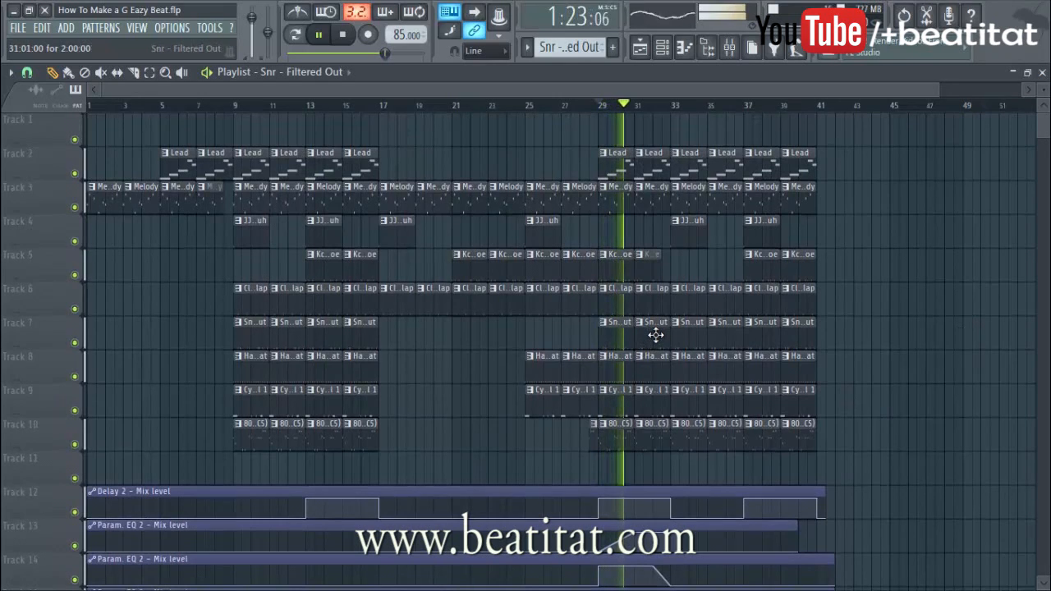
{"action": "right_click", "coordinate": [656, 335]}
{"action": "right_click", "coordinate": [617, 333]}
Load Fruity Parametric EQ 2 on the Cym - Cymbal 1 insert and low-pass it at 792 Hz
{"action": "key", "text": "space"}
{"action": "left_click", "coordinate": [729, 48]}
{"action": "left_click", "coordinate": [221, 206]}
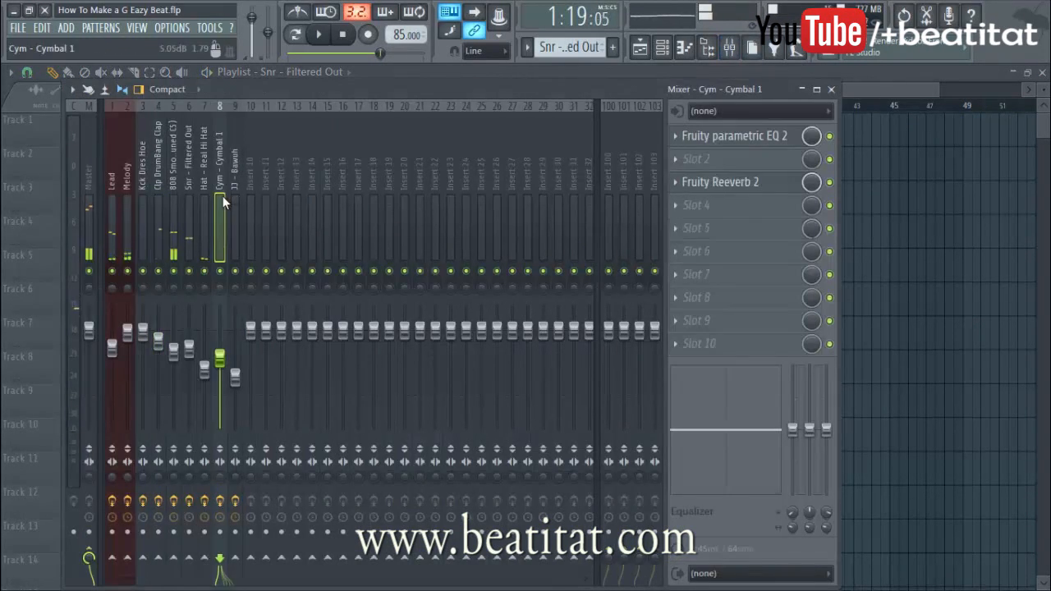
{"action": "left_click", "coordinate": [754, 215]}
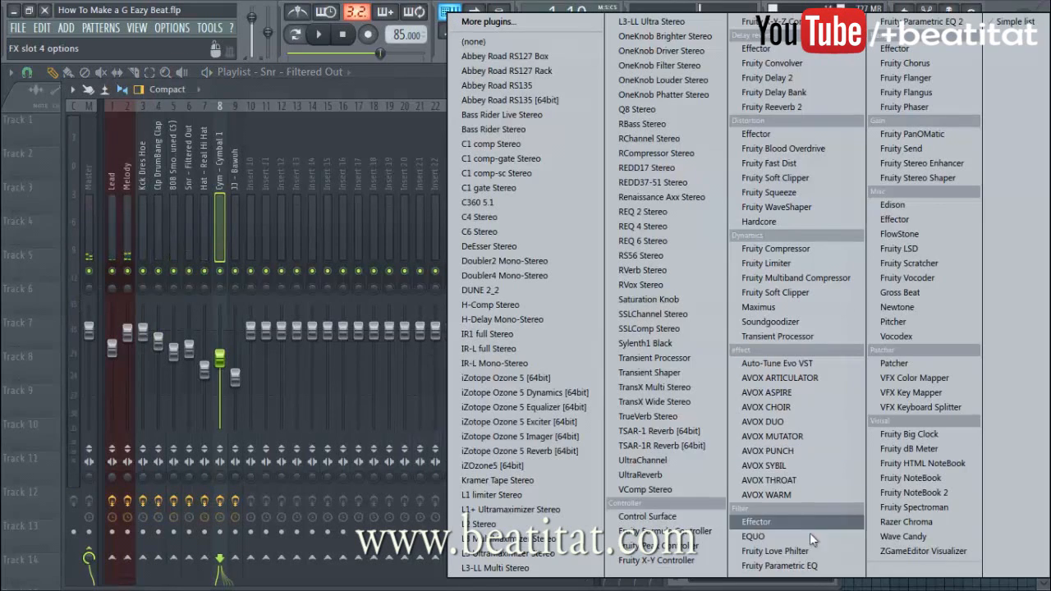
{"action": "left_click", "coordinate": [920, 22]}
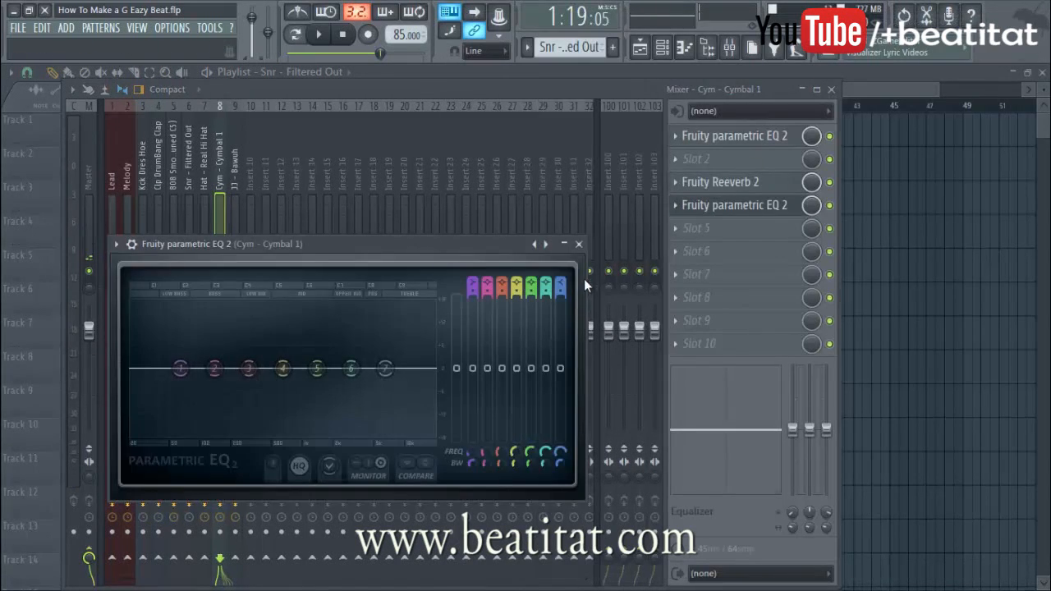
{"action": "scroll", "coordinate": [564, 282], "scroll_direction": "down", "scroll_amount": 6}
{"action": "scroll", "coordinate": [561, 283], "scroll_direction": "up", "scroll_amount": 1}
{"action": "key", "text": "space"}
{"action": "left_click_drag", "start_coordinate": [385, 368], "coordinate": [304, 368]}
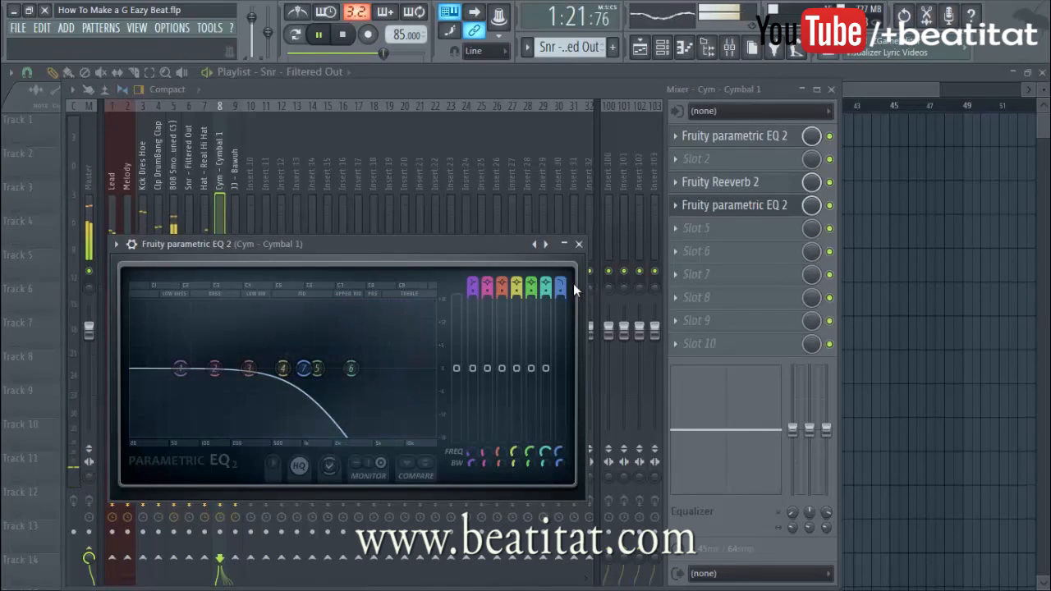
{"action": "left_click", "coordinate": [579, 245]}
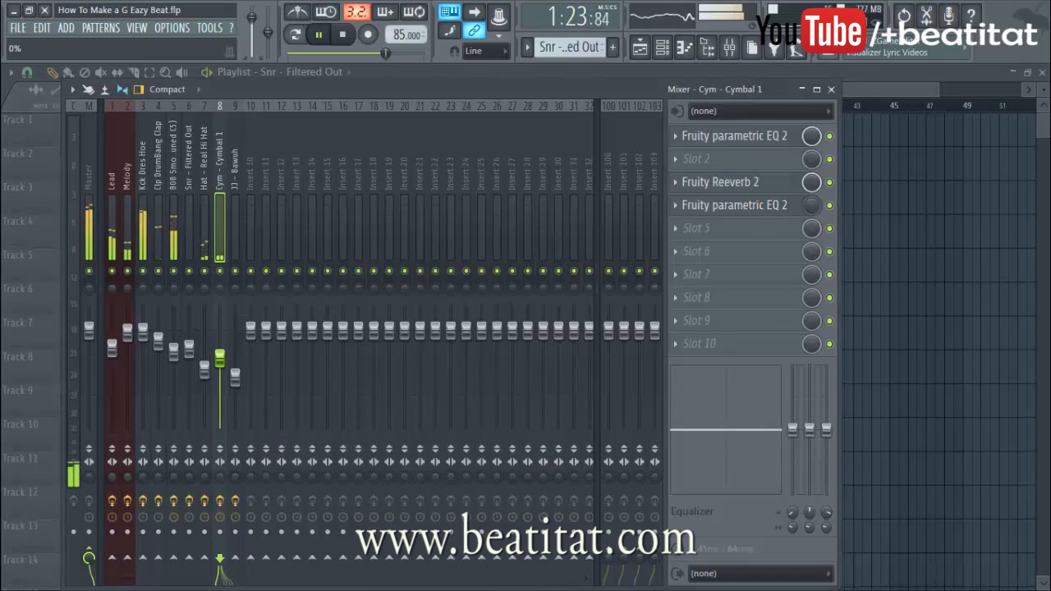
Create a cymbal EQ mix-level automation clip on Track 16 and raise it from bar 29 to 33
{"action": "right_click", "coordinate": [814, 210]}
{"action": "left_click", "coordinate": [871, 307]}
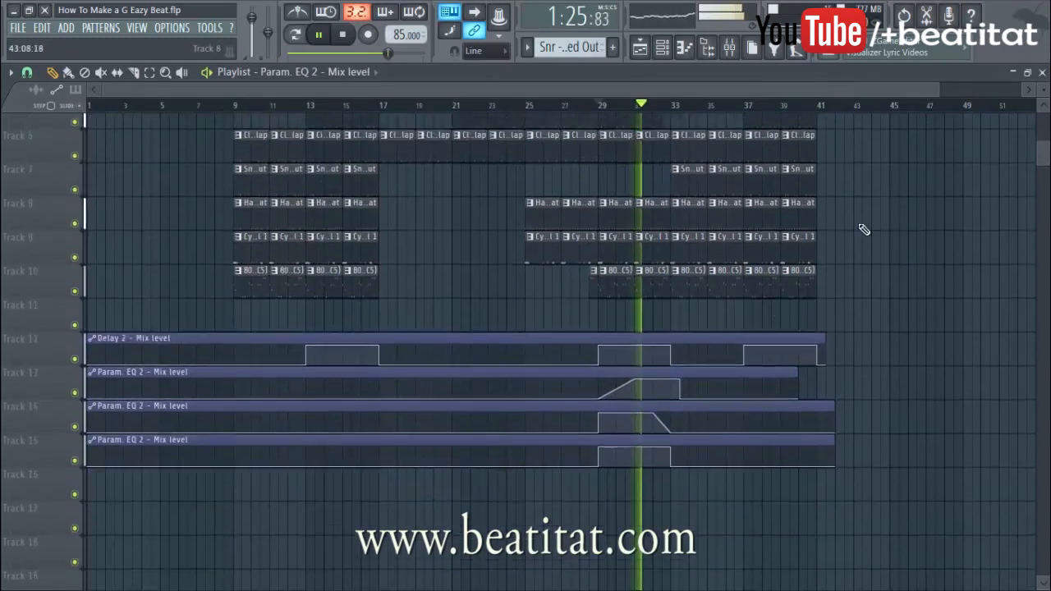
{"action": "key", "text": "space"}
{"action": "left_click_drag", "start_coordinate": [688, 119], "coordinate": [570, 588]}
{"action": "scroll", "coordinate": [657, 514], "scroll_direction": "down", "scroll_amount": 4}
{"action": "right_click", "coordinate": [598, 460]}
{"action": "left_click_drag", "start_coordinate": [598, 460], "coordinate": [675, 465]}
Turn Track 16's automation drop at bar 33 into a slope, replaying from bar 29
{"action": "key", "text": "space"}
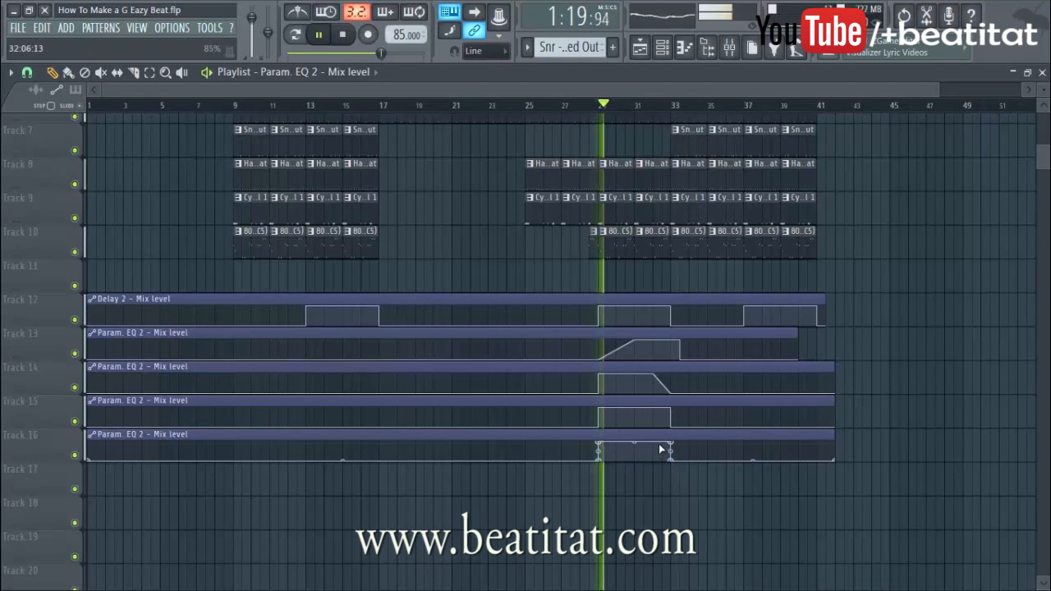
{"action": "left_click_drag", "start_coordinate": [672, 441], "coordinate": [674, 468]}
{"action": "key", "text": "space"}
{"action": "key", "text": "space"}
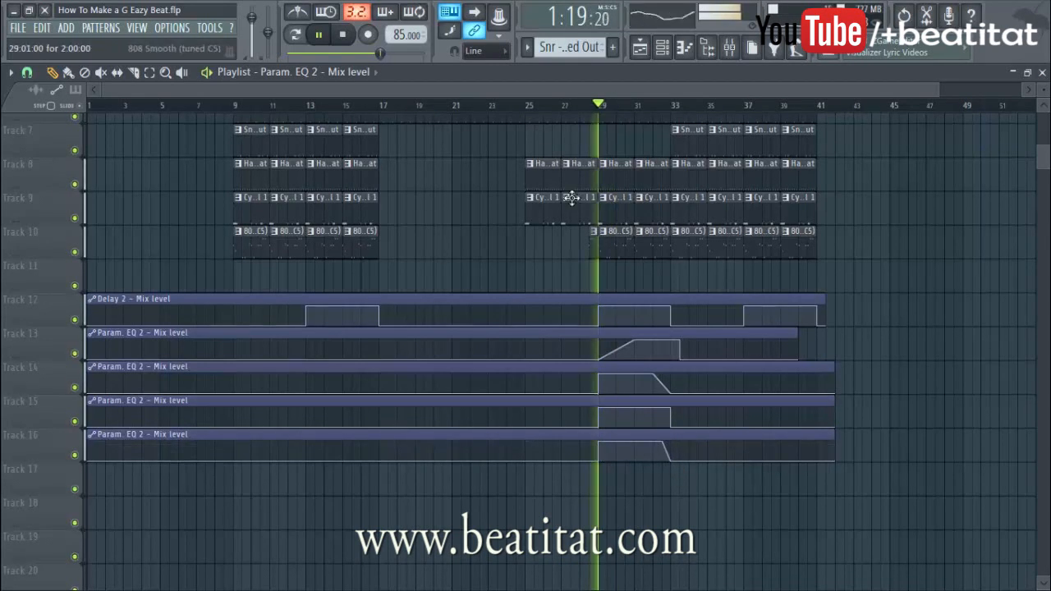
{"action": "scroll", "coordinate": [598, 121], "scroll_direction": "up", "scroll_amount": 5}
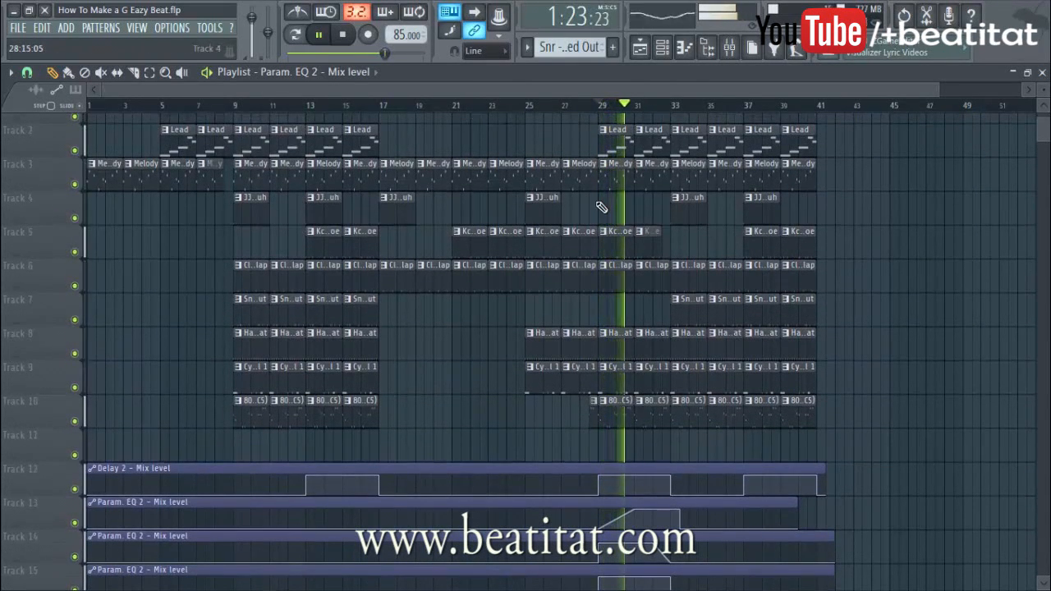
Load Fruity Parametric EQ 2 into the 808 Smooth insert's fourth slot with band 7 low-passing near 223 Hz
{"action": "left_click", "coordinate": [728, 47]}
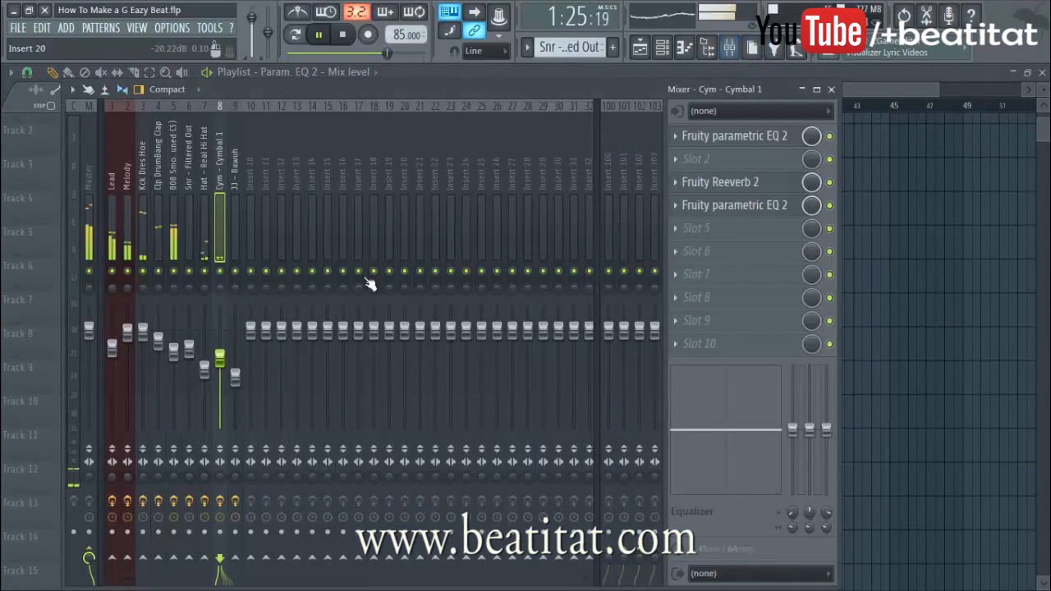
{"action": "left_click", "coordinate": [172, 202]}
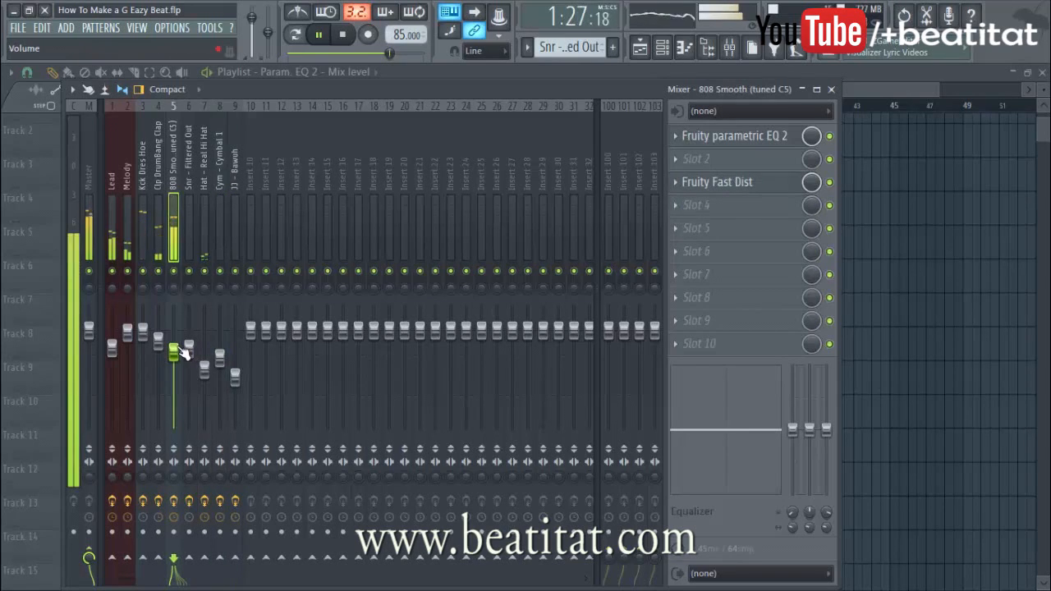
{"action": "left_click", "coordinate": [732, 212]}
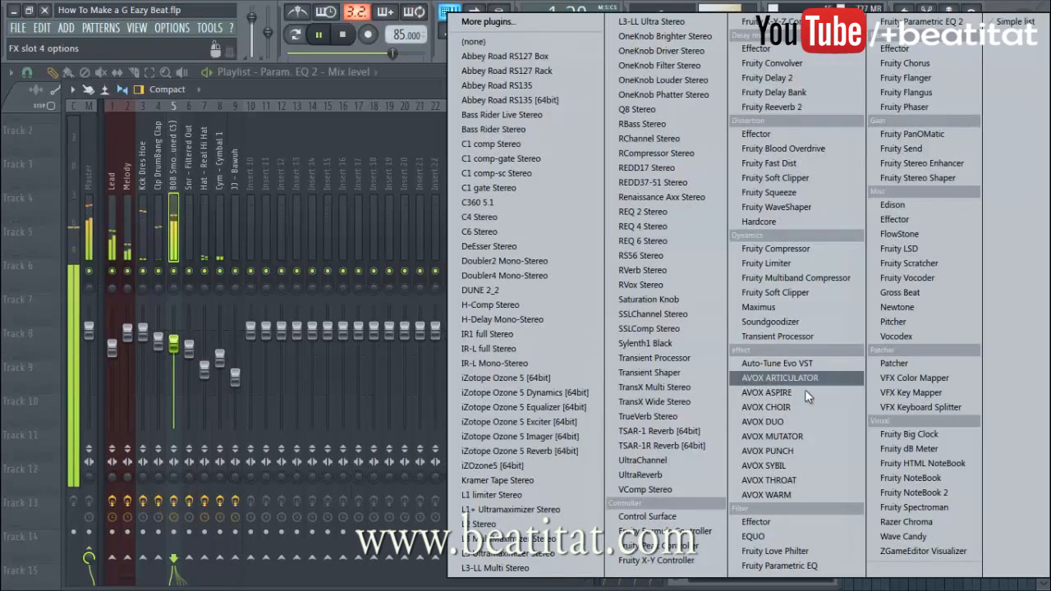
{"action": "left_click", "coordinate": [965, 24]}
{"action": "key", "text": "space"}
{"action": "left_click_drag", "start_coordinate": [602, 326], "coordinate": [601, 357]}
{"action": "left_click_drag", "start_coordinate": [424, 408], "coordinate": [277, 408]}
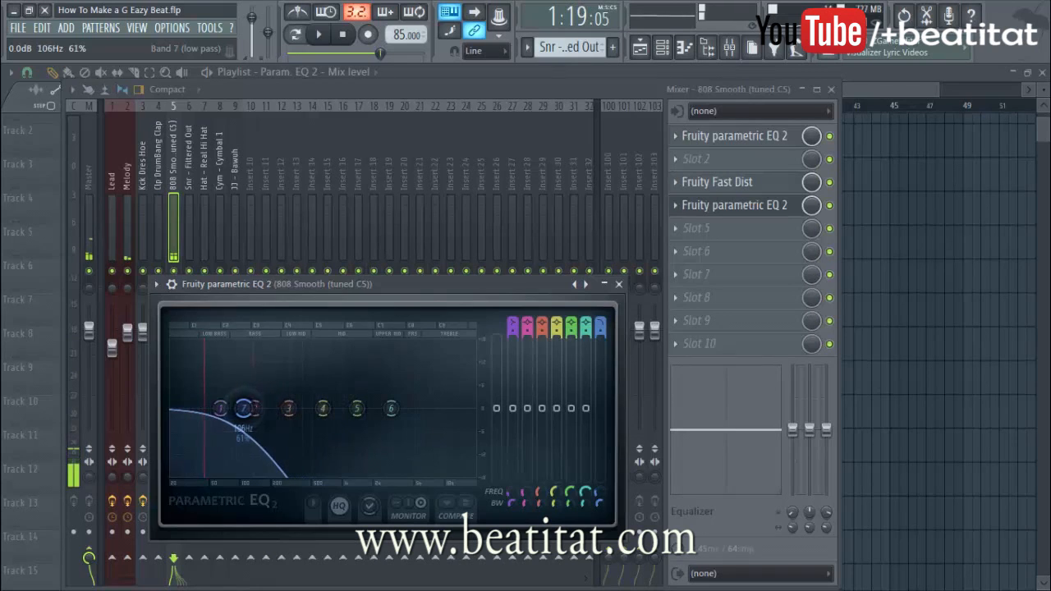
Sweep band 7's low-pass cutoff up toward the top frequencies while the 808 plays
{"action": "key", "text": "space"}
{"action": "right_click", "coordinate": [244, 408]}
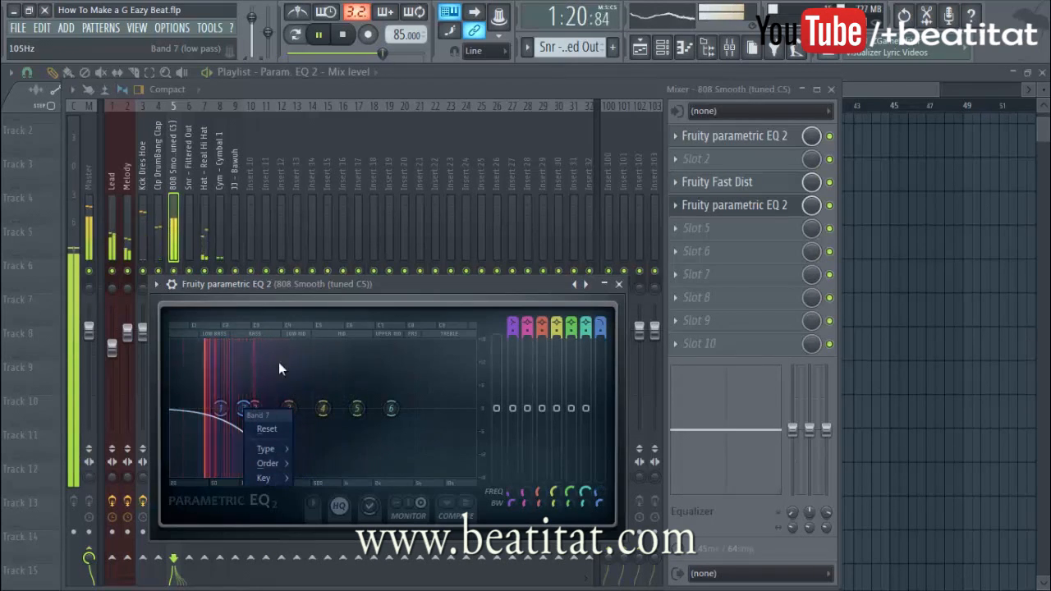
{"action": "left_click", "coordinate": [353, 290]}
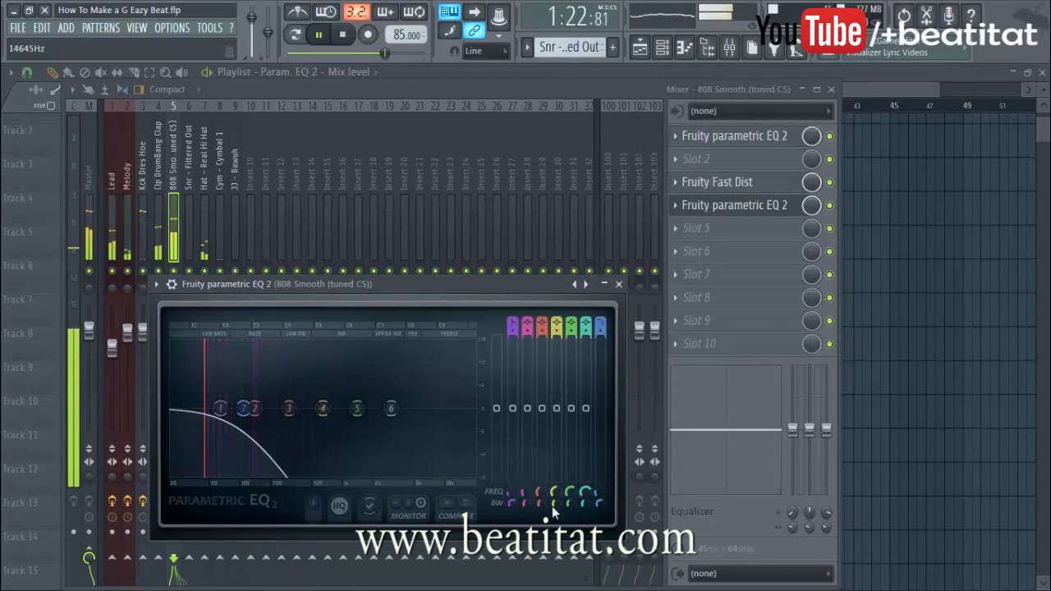
{"action": "left_click_drag", "start_coordinate": [597, 494], "coordinate": [621, 259]}
{"action": "key", "text": "space"}
{"action": "key", "text": "space"}
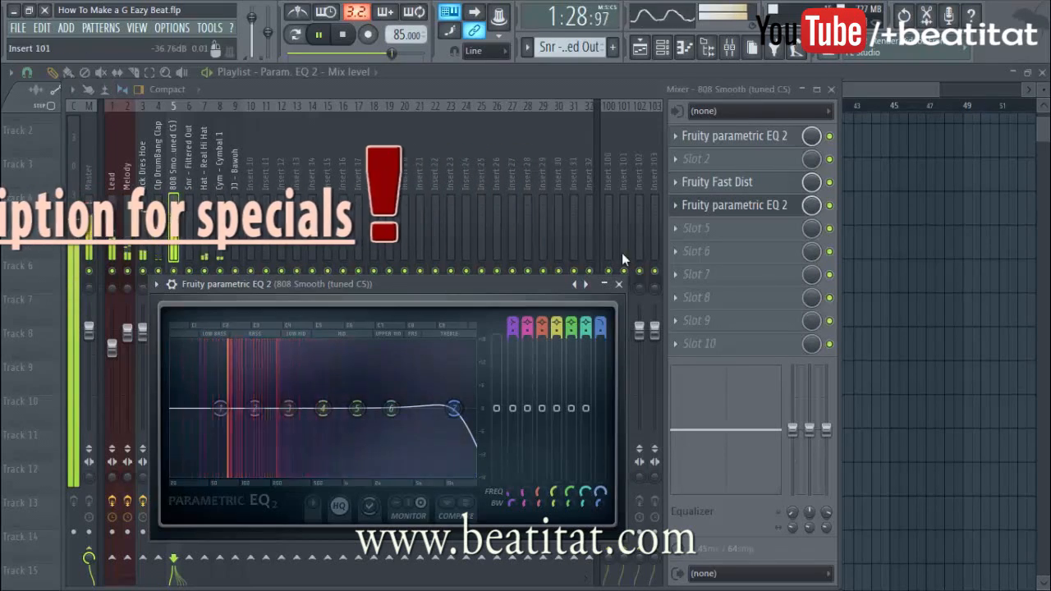
Remove the Parametric EQ 2 from the 808 insert's fourth slot and return to the playlist
{"action": "left_click", "coordinate": [618, 283]}
{"action": "left_click", "coordinate": [678, 205]}
{"action": "mouse_move", "coordinate": [695, 219]}
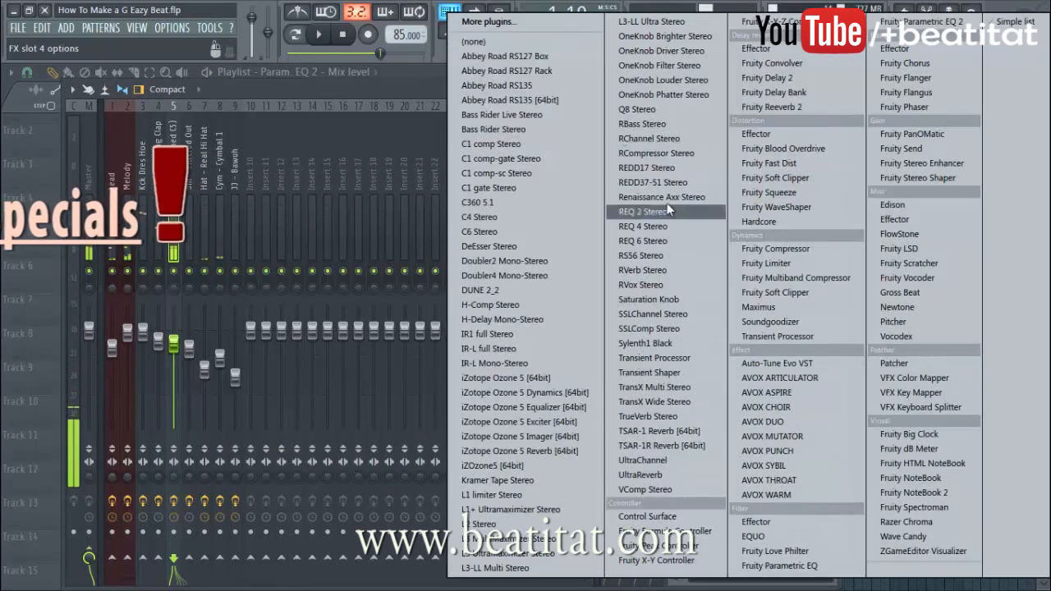
{"action": "left_click", "coordinate": [514, 44]}
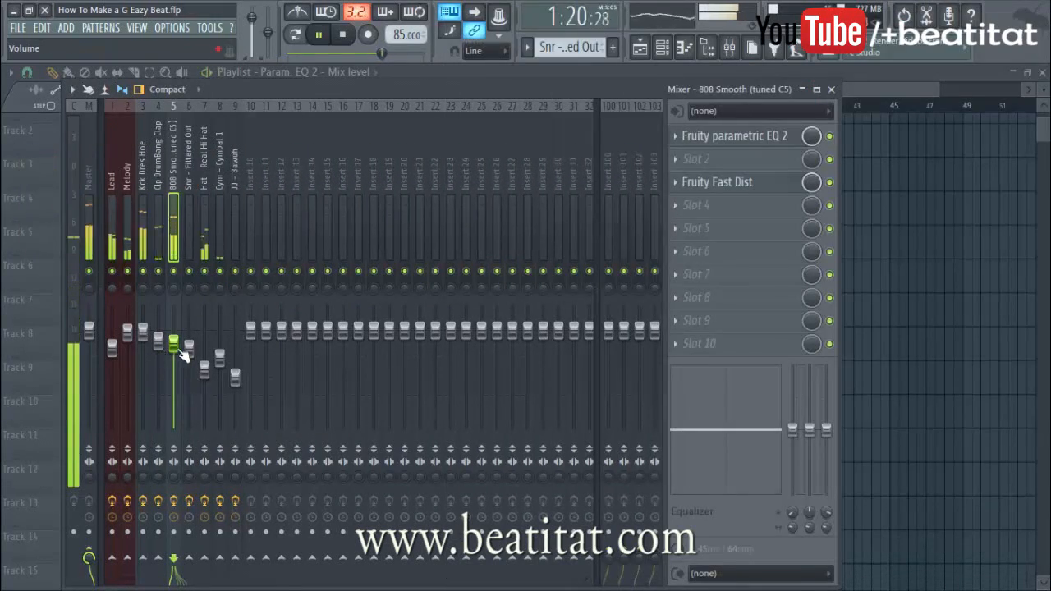
{"action": "left_click", "coordinate": [909, 176]}
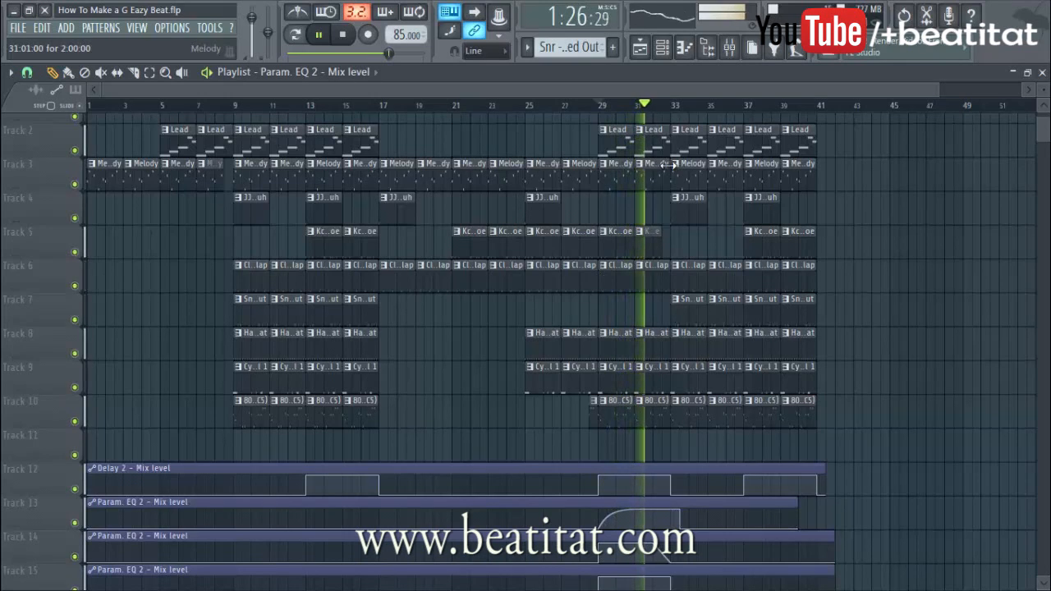
Trim the right edge of Track 2's Lead clip at bar 31 and replay from bar 29
{"action": "scroll", "coordinate": [667, 165], "scroll_direction": "down", "scroll_amount": 4}
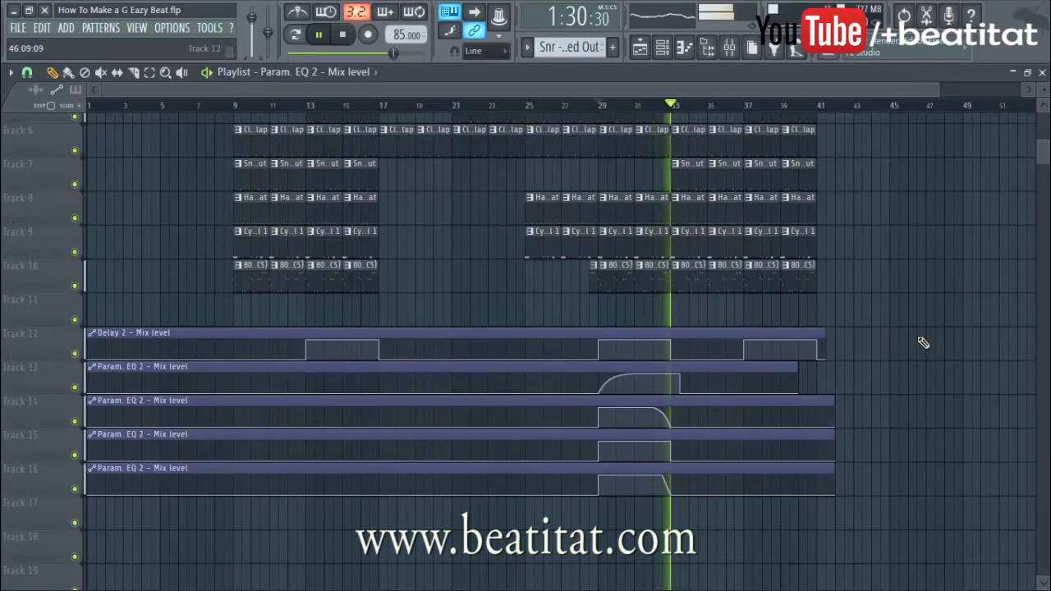
{"action": "scroll", "coordinate": [908, 341], "scroll_direction": "up", "scroll_amount": 4}
{"action": "scroll", "coordinate": [865, 270], "scroll_direction": "up", "scroll_amount": 1}
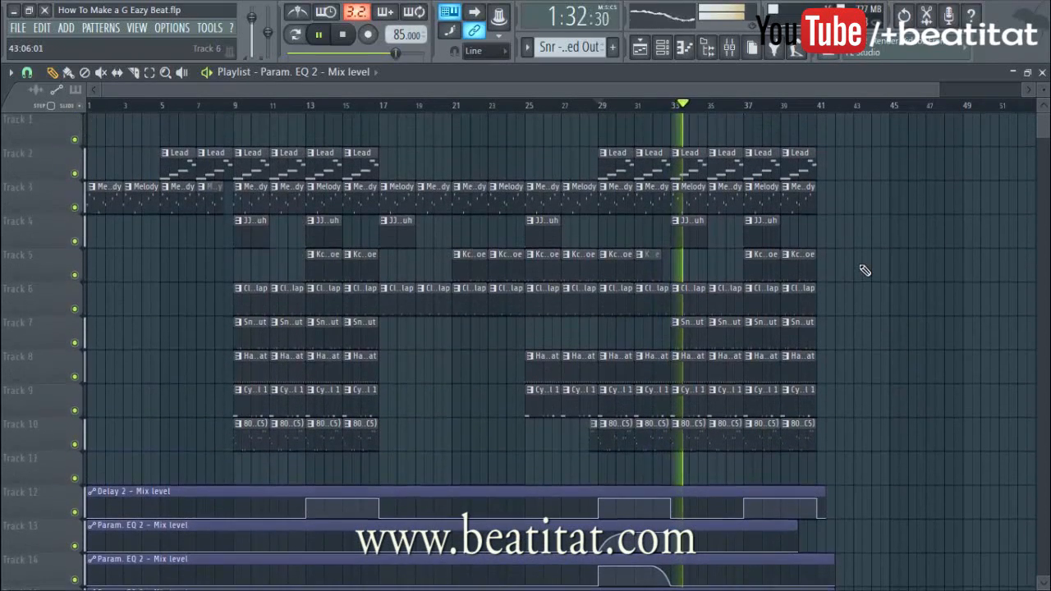
{"action": "left_click_drag", "start_coordinate": [669, 172], "coordinate": [660, 171]}
{"action": "key", "text": "space"}
{"action": "key", "text": "space"}
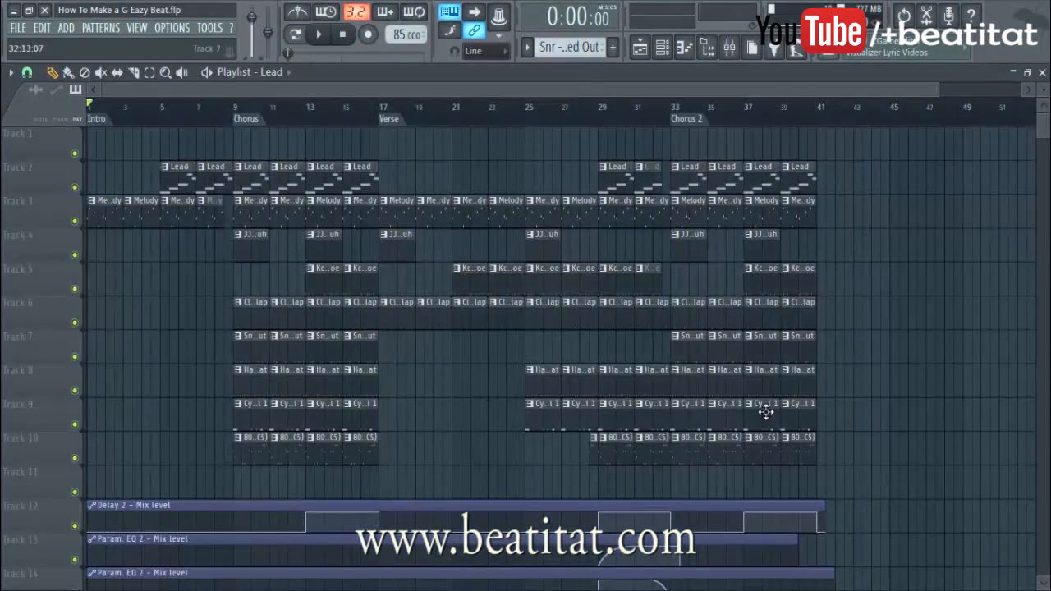
Add a 'Low Pass Filter Sect' marker at bar 29 in the playlist
{"action": "scroll", "coordinate": [616, 388], "scroll_direction": "down", "scroll_amount": 3}
{"action": "scroll", "coordinate": [616, 387], "scroll_direction": "up", "scroll_amount": 3}
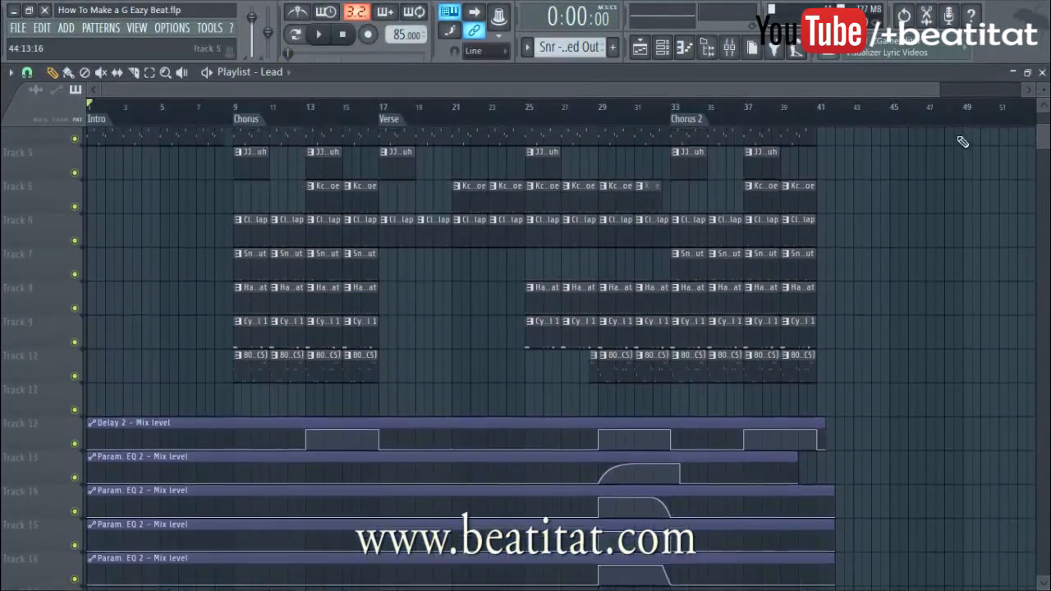
{"action": "left_click_drag", "start_coordinate": [1044, 92], "coordinate": [1044, 88]}
{"action": "scroll", "coordinate": [597, 201], "scroll_direction": "up", "scroll_amount": 2}
{"action": "left_click", "coordinate": [600, 106]}
{"action": "key", "text": "alt+t"}
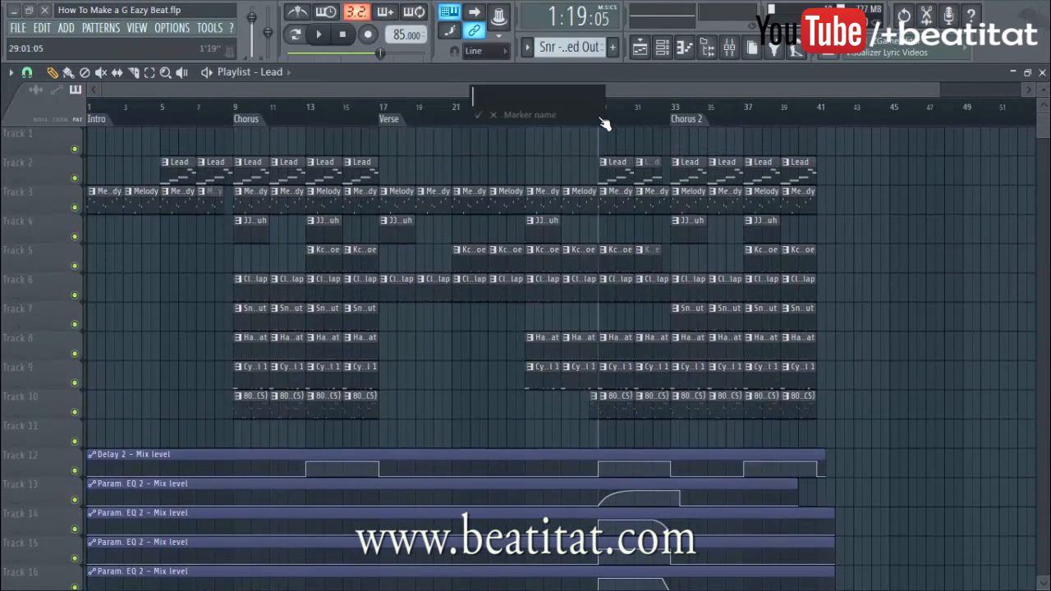
{"action": "type", "text": "Low Pass Filter Sect"}
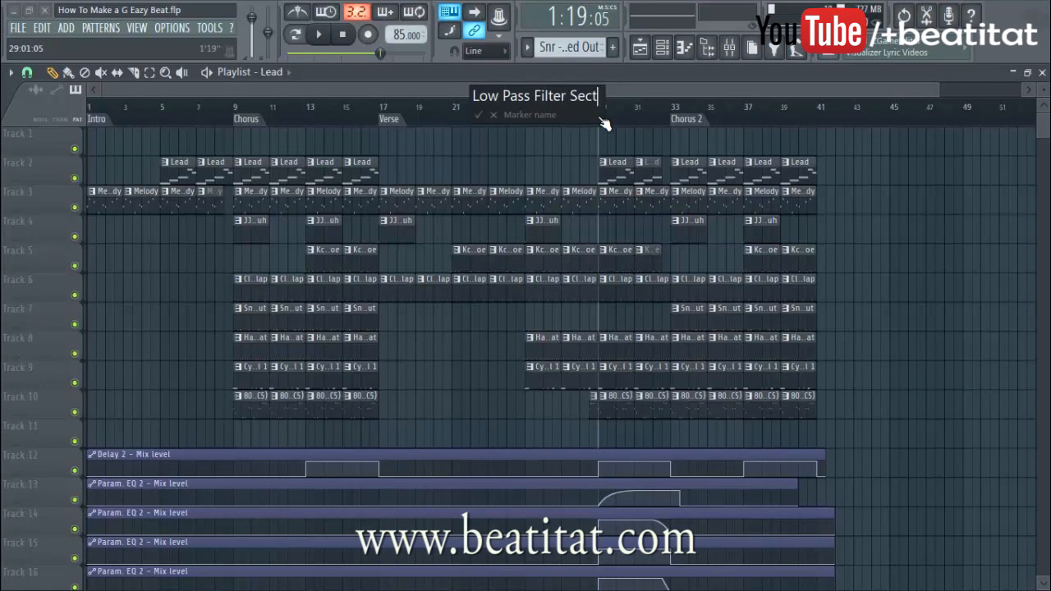
{"action": "key", "text": "Return"}
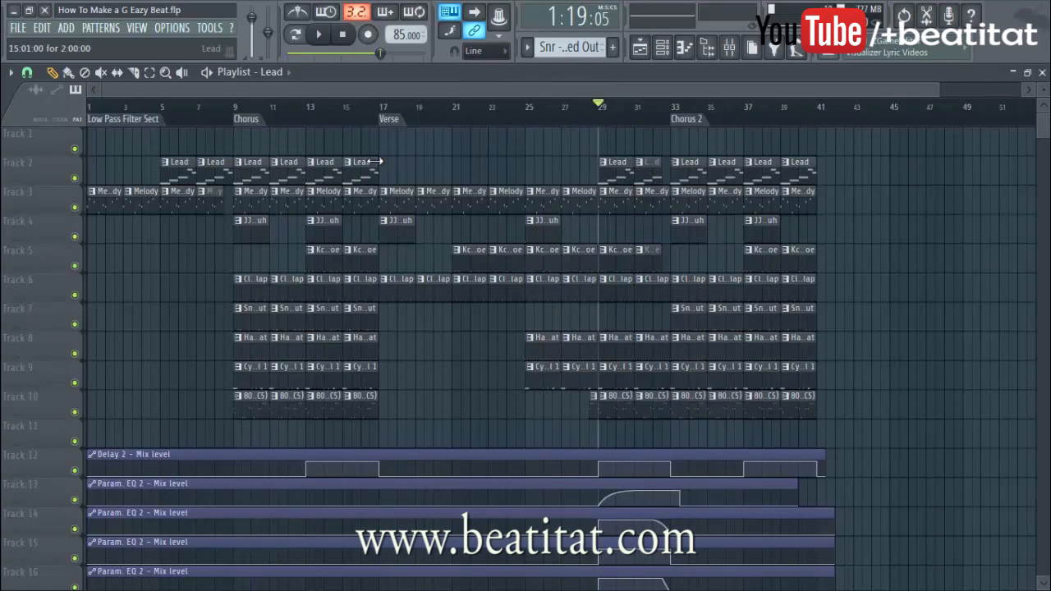
{"action": "left_click_drag", "start_coordinate": [91, 119], "coordinate": [602, 119]}
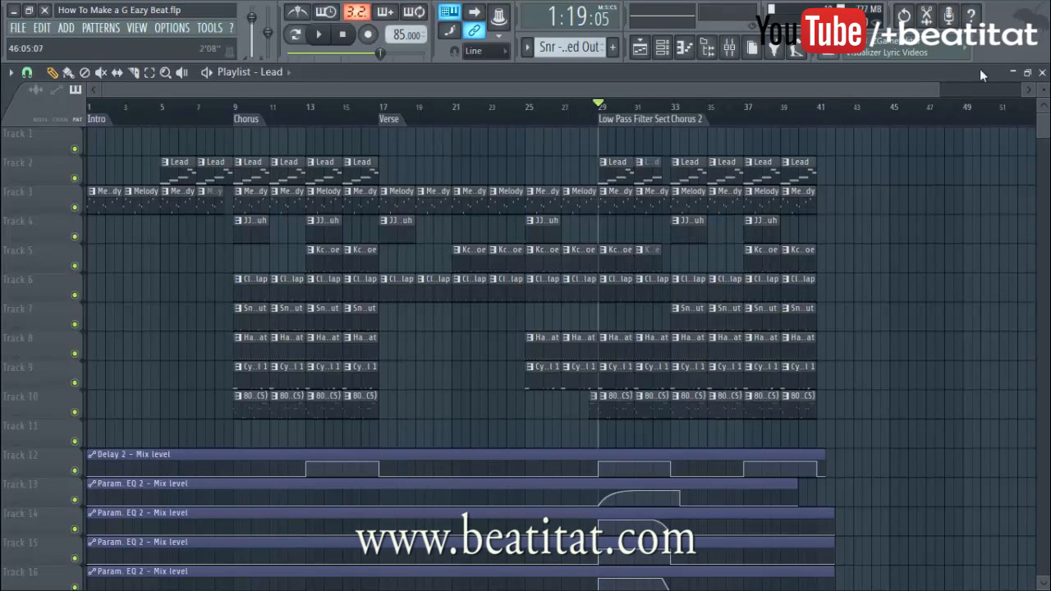
Save the project, reset the song position to the start and minimize the playlist
{"action": "left_click", "coordinate": [20, 30]}
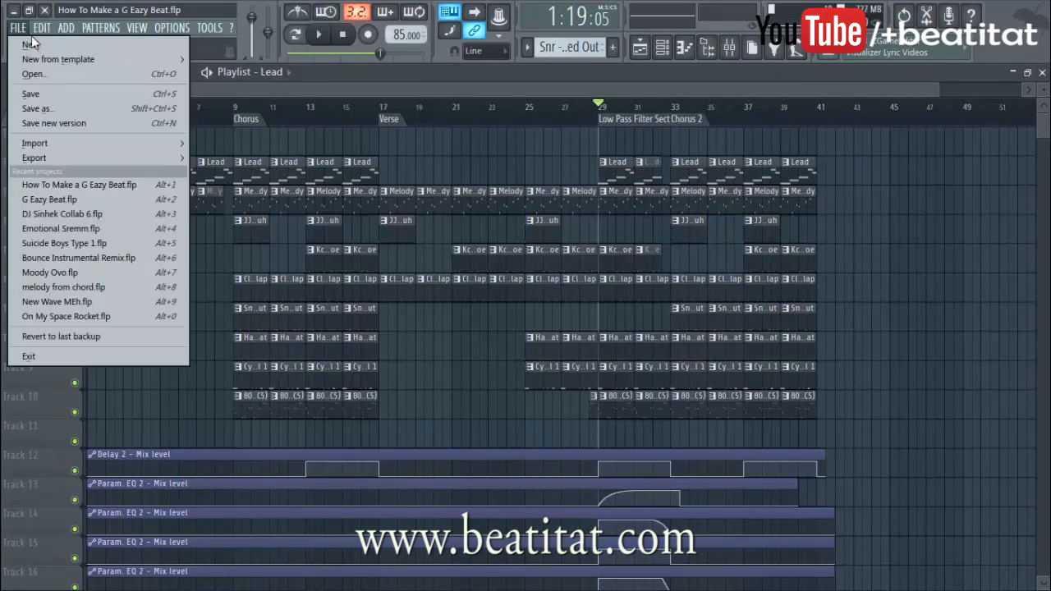
{"action": "left_click", "coordinate": [78, 94]}
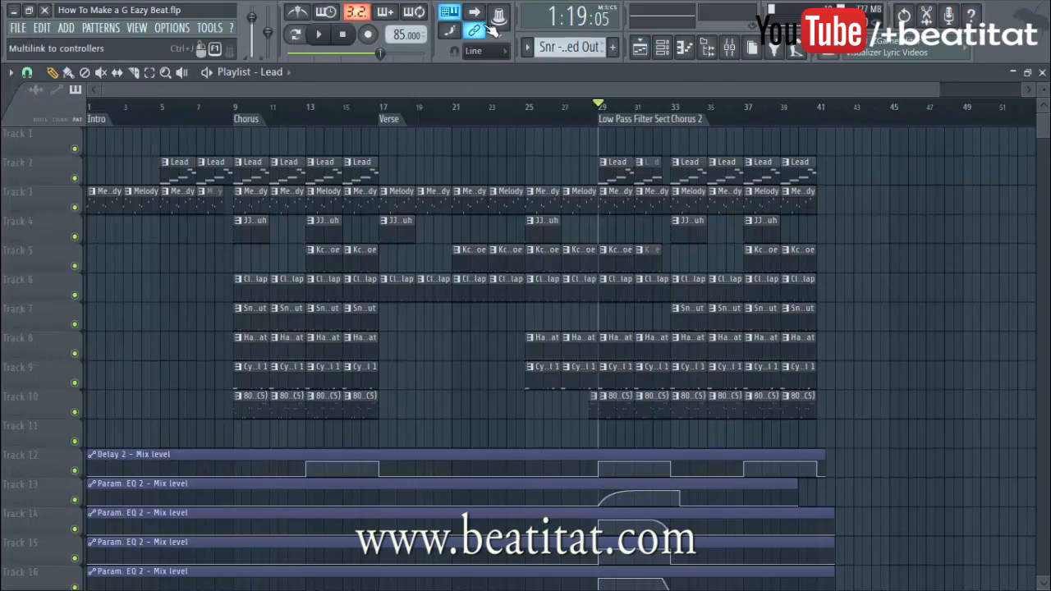
{"action": "left_click", "coordinate": [343, 34]}
{"action": "left_click", "coordinate": [1018, 74]}
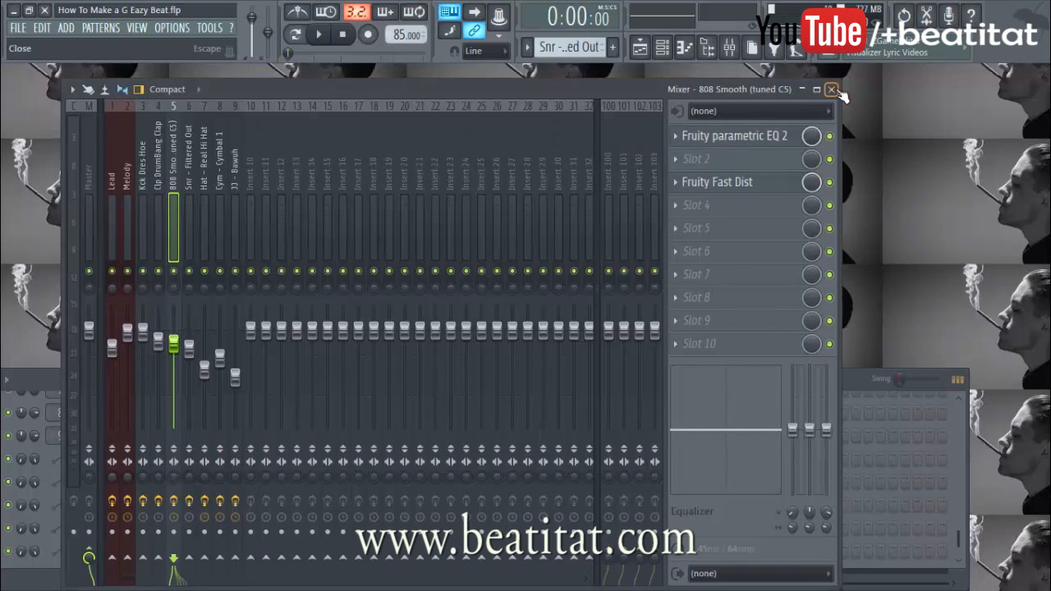
Close the mixer and EQ windows, move the Channel rack aside, and play the beat from the start
{"action": "left_click", "coordinate": [832, 90]}
{"action": "left_click", "coordinate": [621, 284]}
{"action": "left_click_drag", "start_coordinate": [487, 374], "coordinate": [520, 586]}
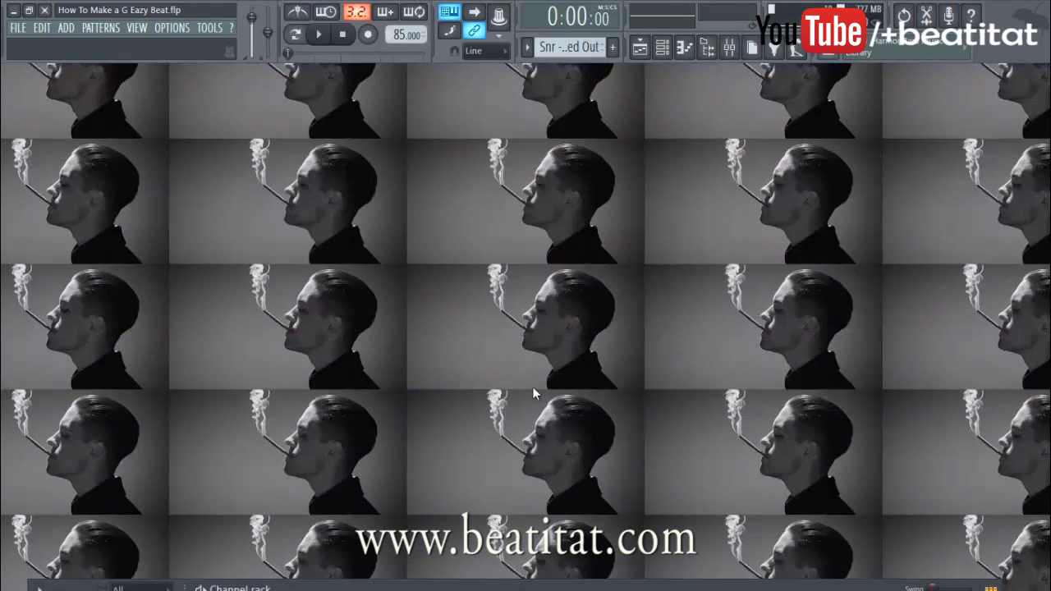
{"action": "left_click", "coordinate": [321, 37]}
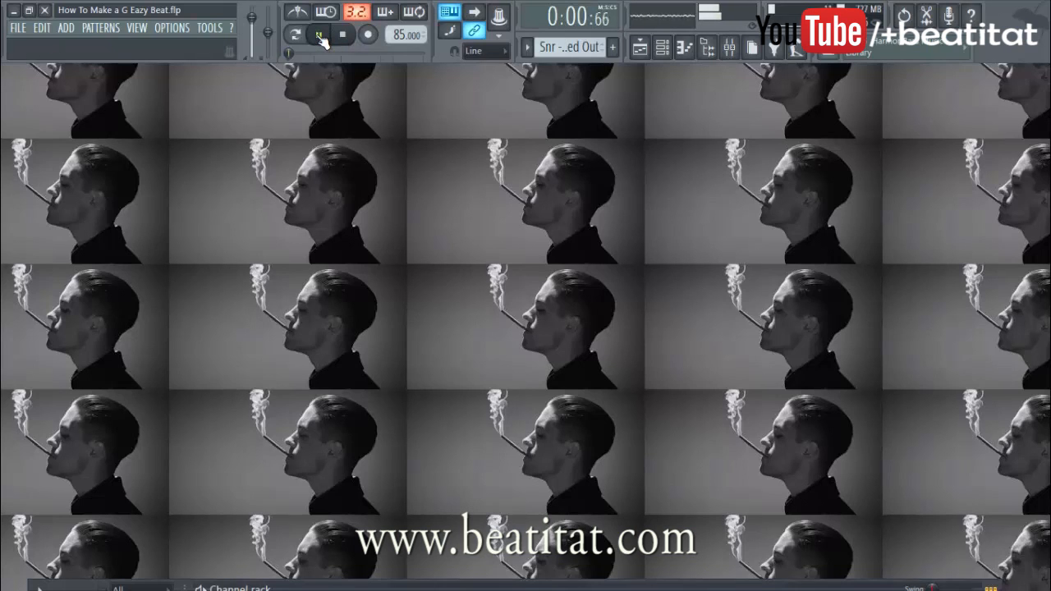